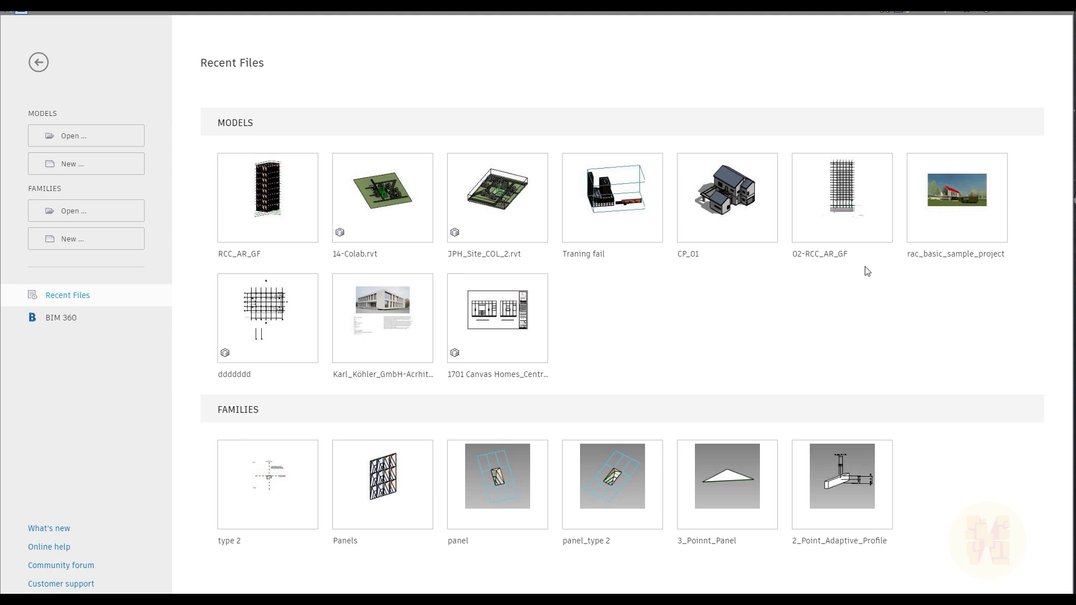
Create a new project from the Metric-Architectural Template
left_click(73, 163)
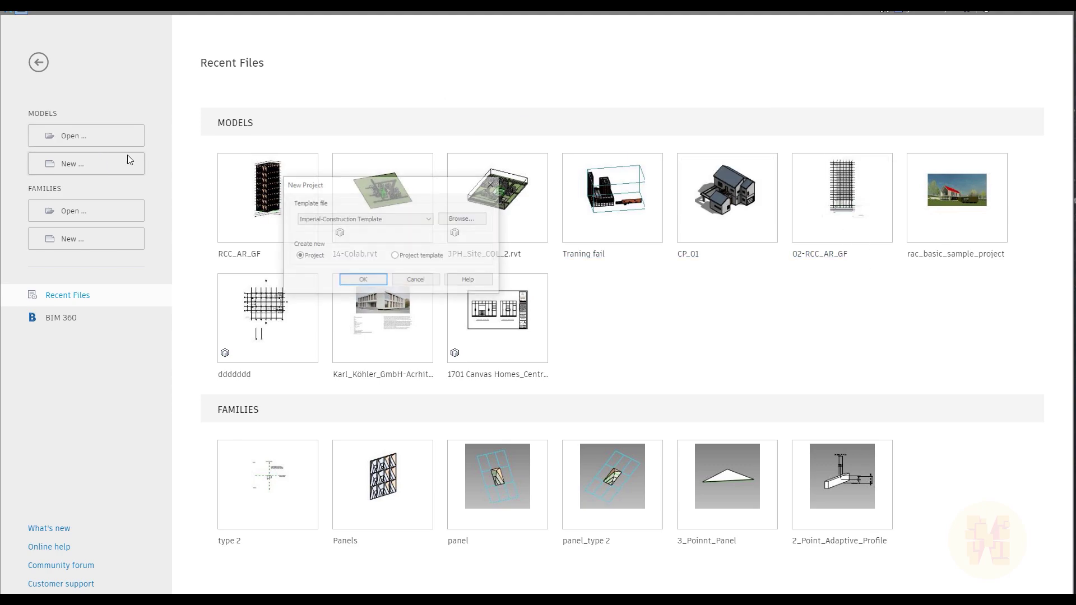
left_click(361, 220)
left_click(359, 273)
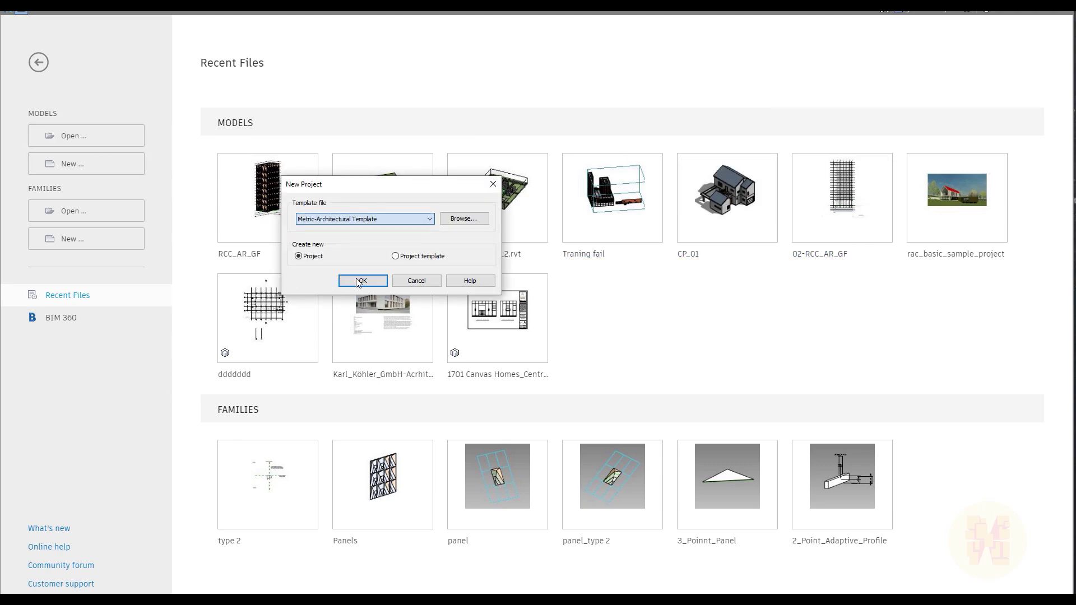
left_click(373, 281)
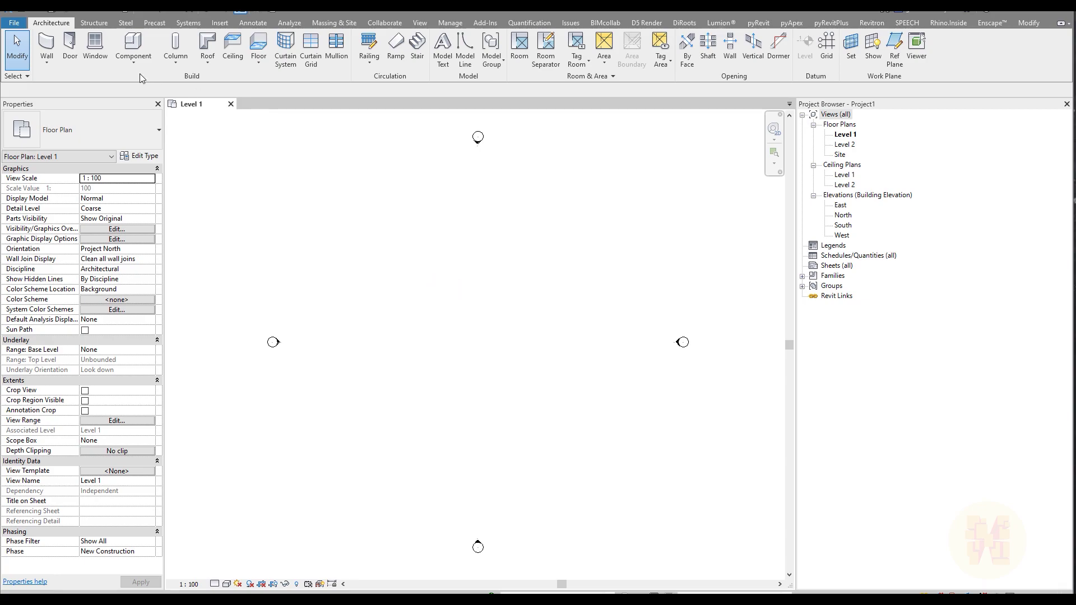
Start a new wall and set its type to the Storefront curtain wall
left_click(48, 50)
left_click(90, 129)
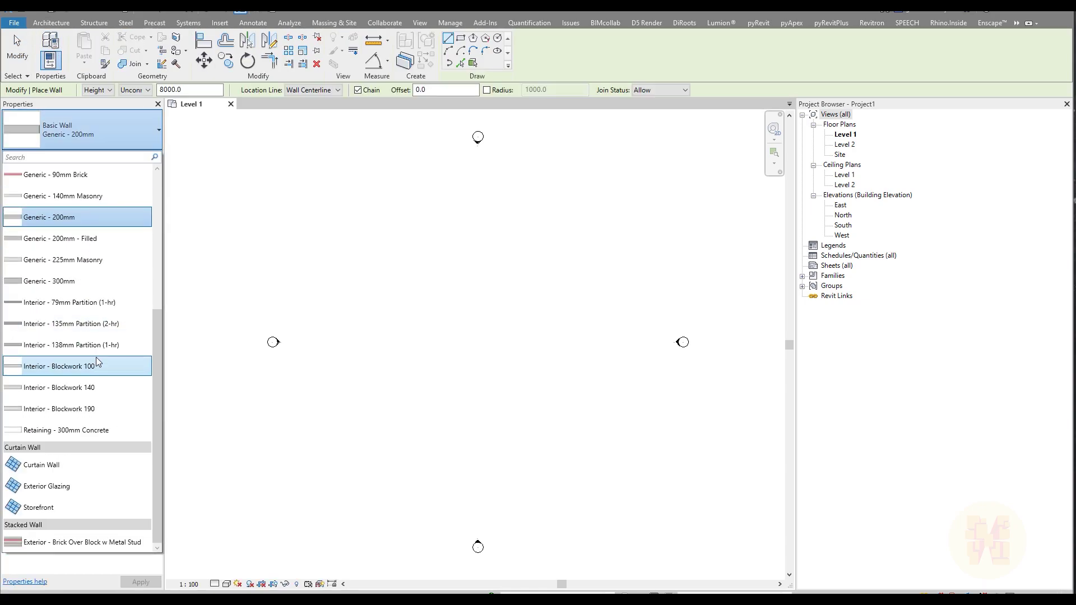
left_click(40, 507)
left_click(432, 338)
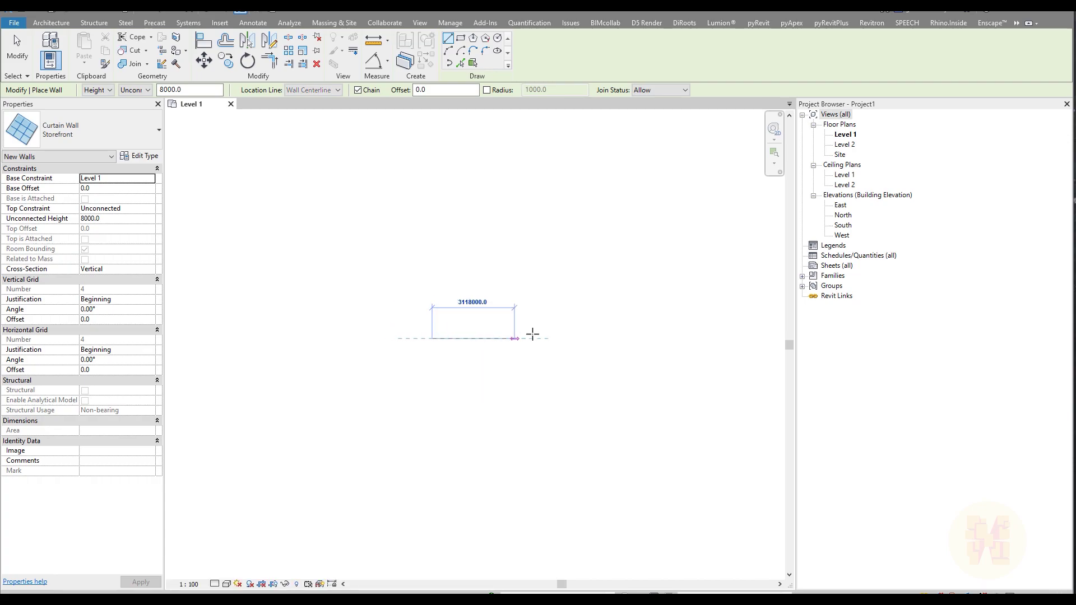
key("Escape")
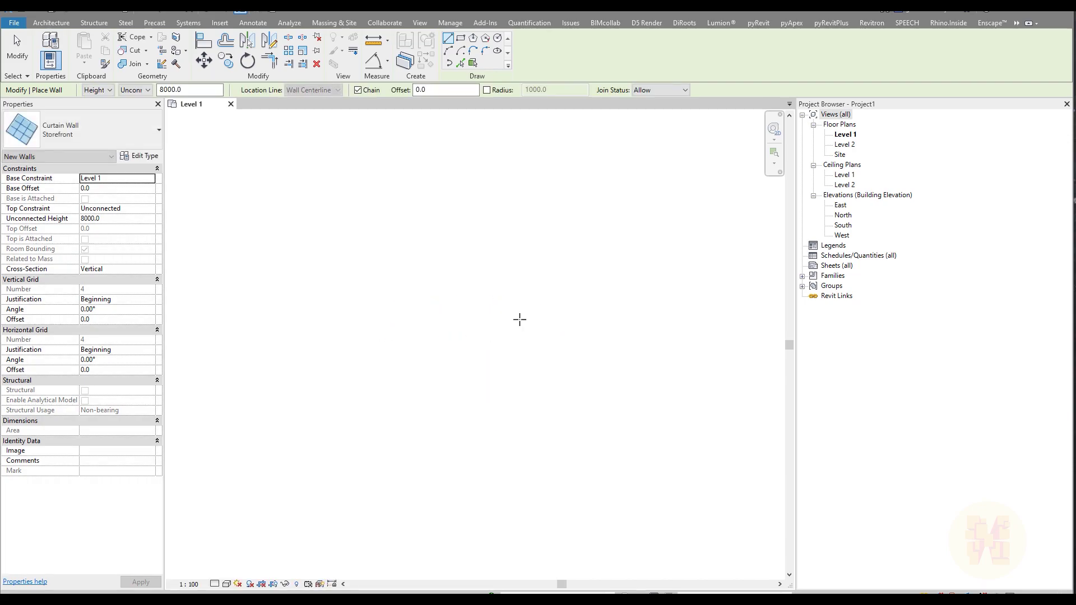
key("Escape")
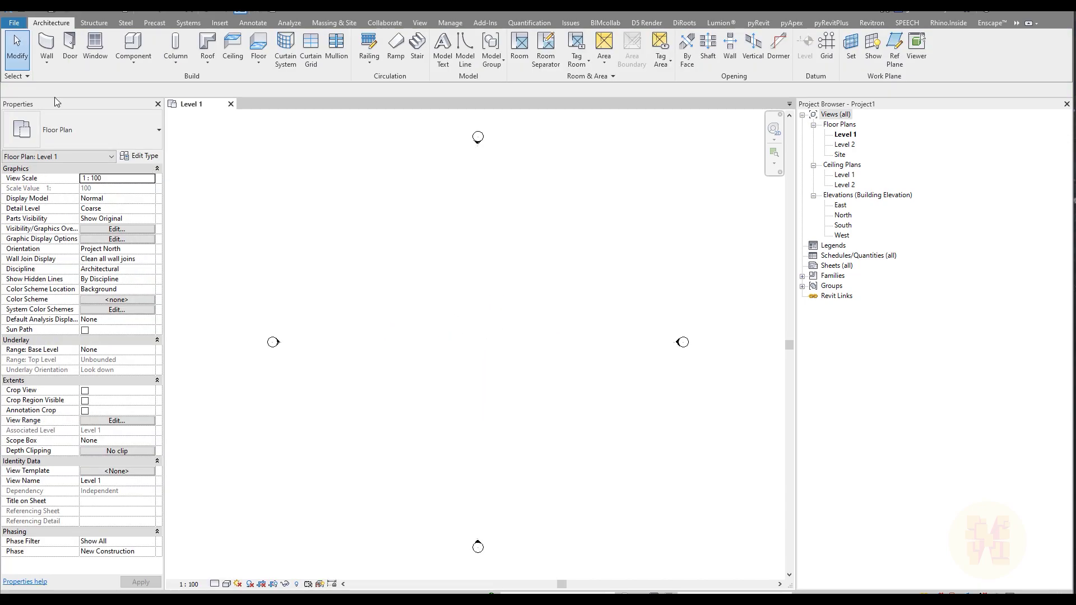
Draw a horizontal Storefront curtain wall about 8000 mm long between the elevation markers on Level 1
left_click(47, 43)
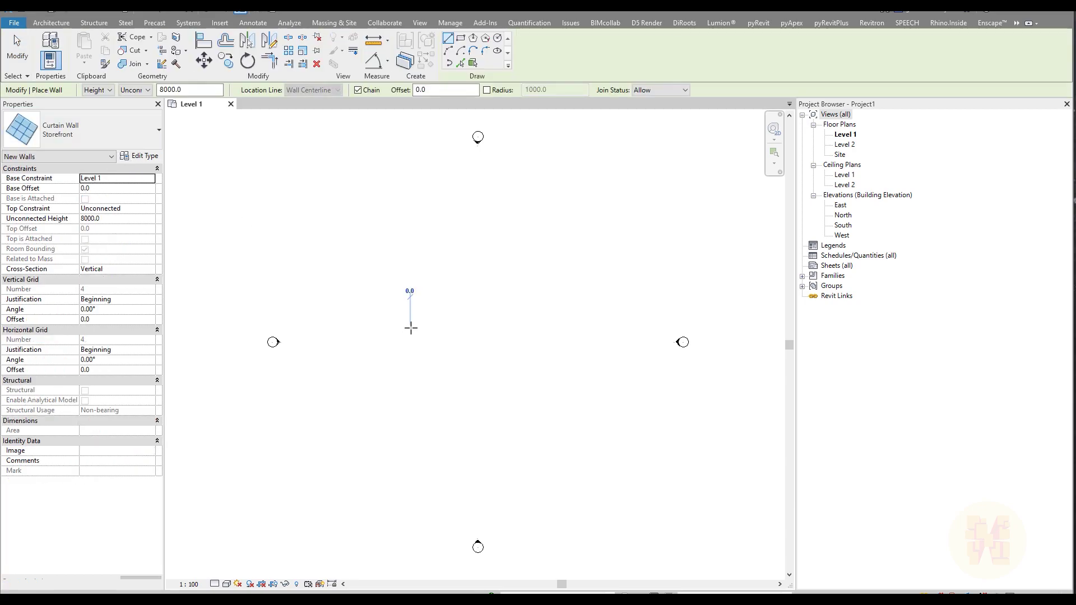
left_click(410, 327)
left_click(476, 328)
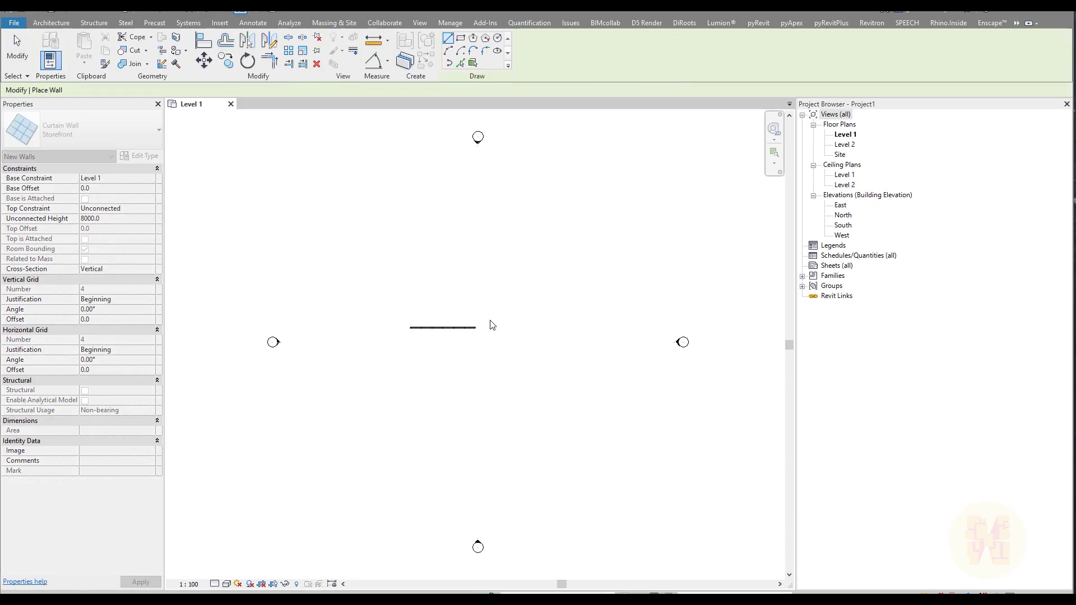
key("Escape")
key("Escape")
Show the curtain wall in the default 3D view and close the Level 1 plan
scroll(459, 324, "up", 5)
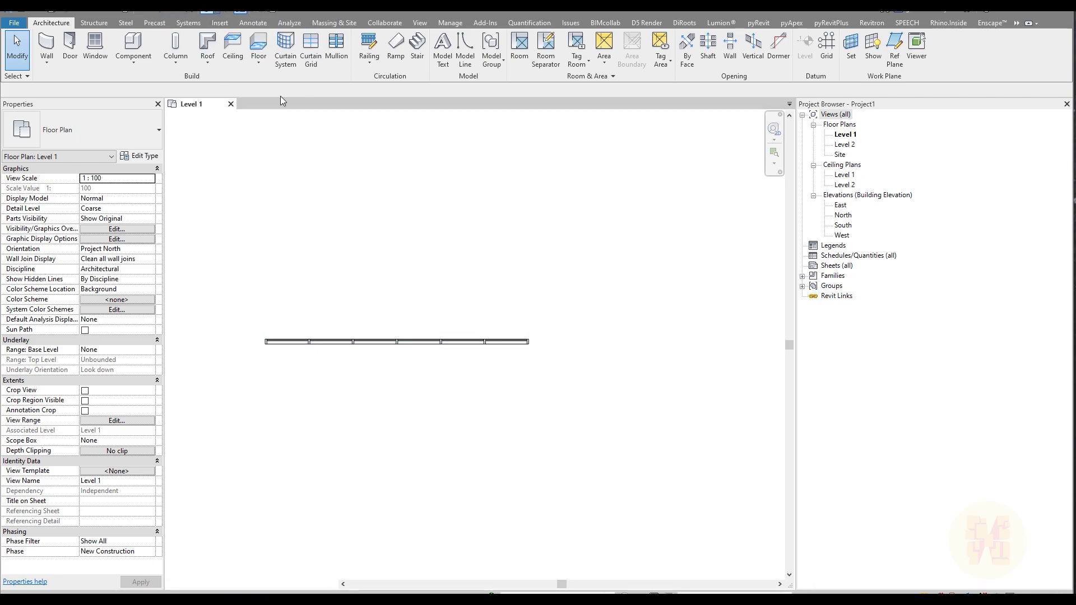
left_click(241, 7)
left_click(231, 104)
middle_click_drag(521, 297, 529, 296, "shift")
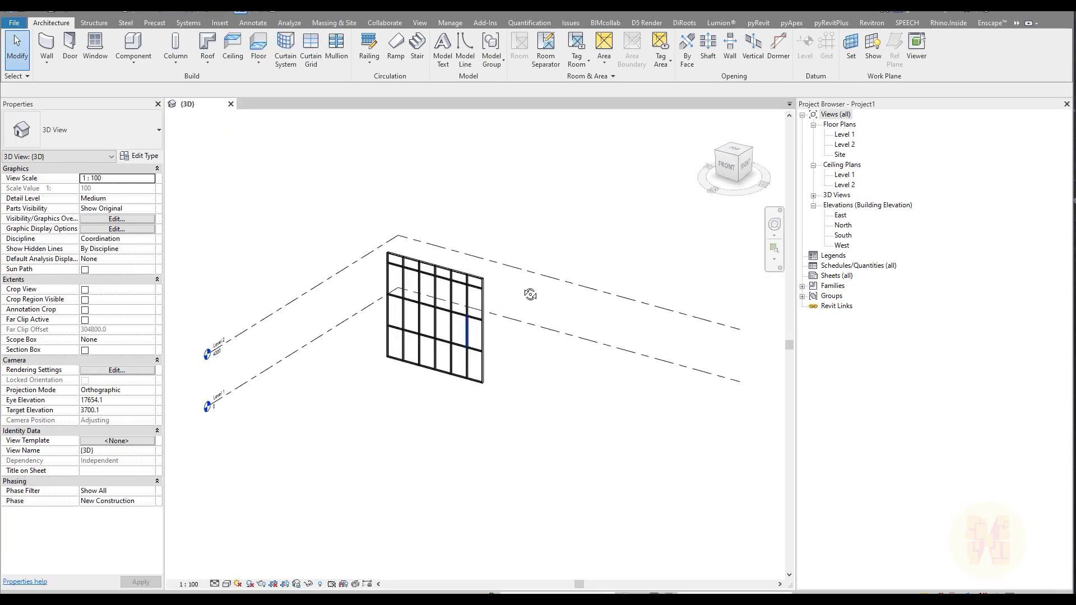
Stretch the curtain wall's top edge upward to an unconnected height of about 10927 mm
scroll(442, 283, "up", 3)
left_click(431, 243)
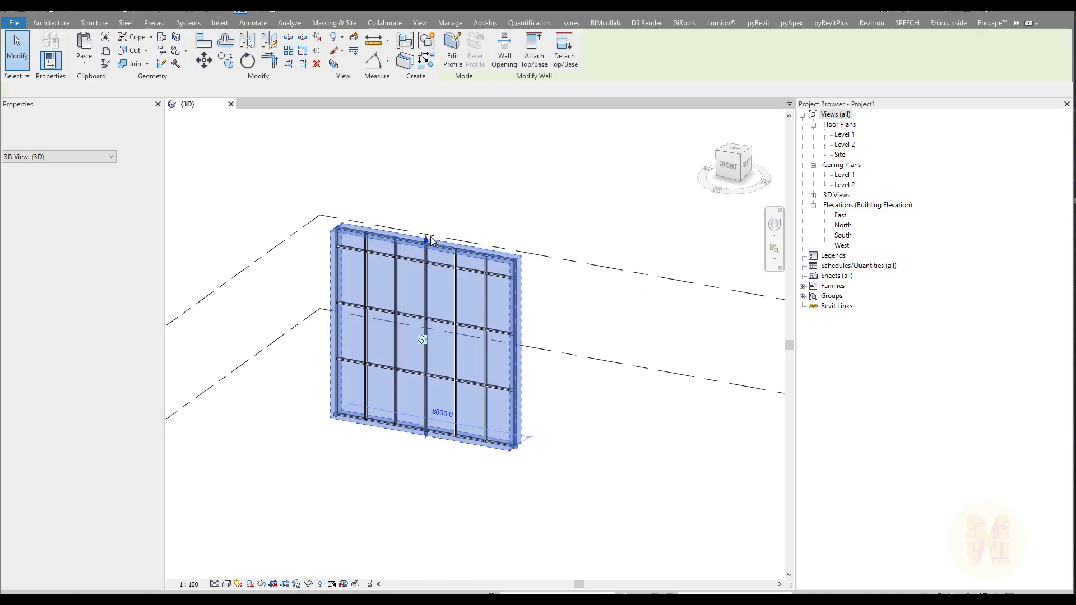
left_click_drag(431, 243, 435, 173)
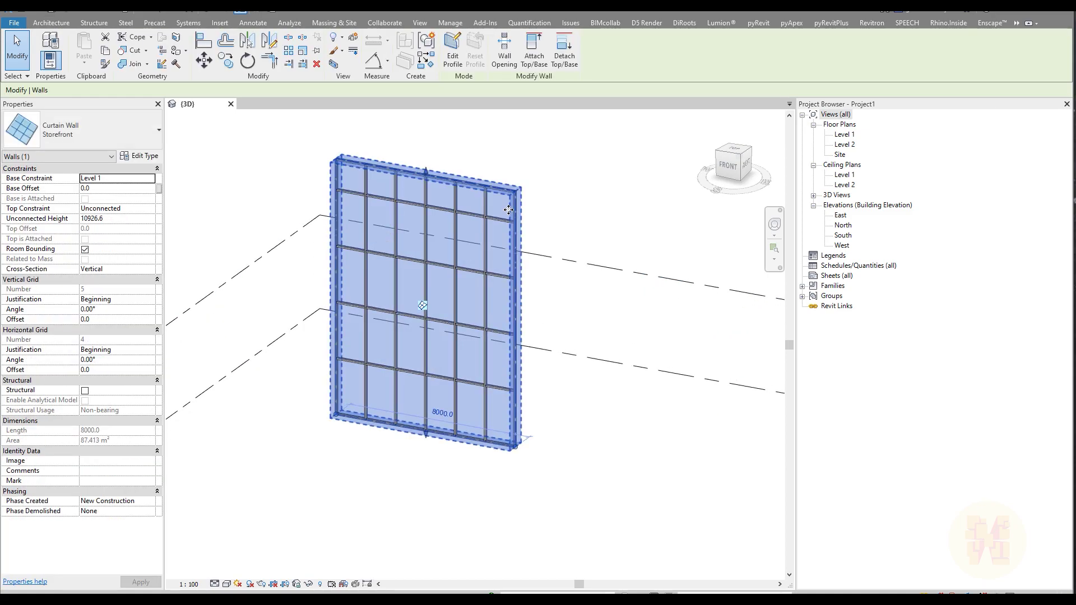
left_click(539, 232)
Change the 3D view's visual style to a shaded display, seen from the front of the curtain wall
scroll(482, 212, "up", 3)
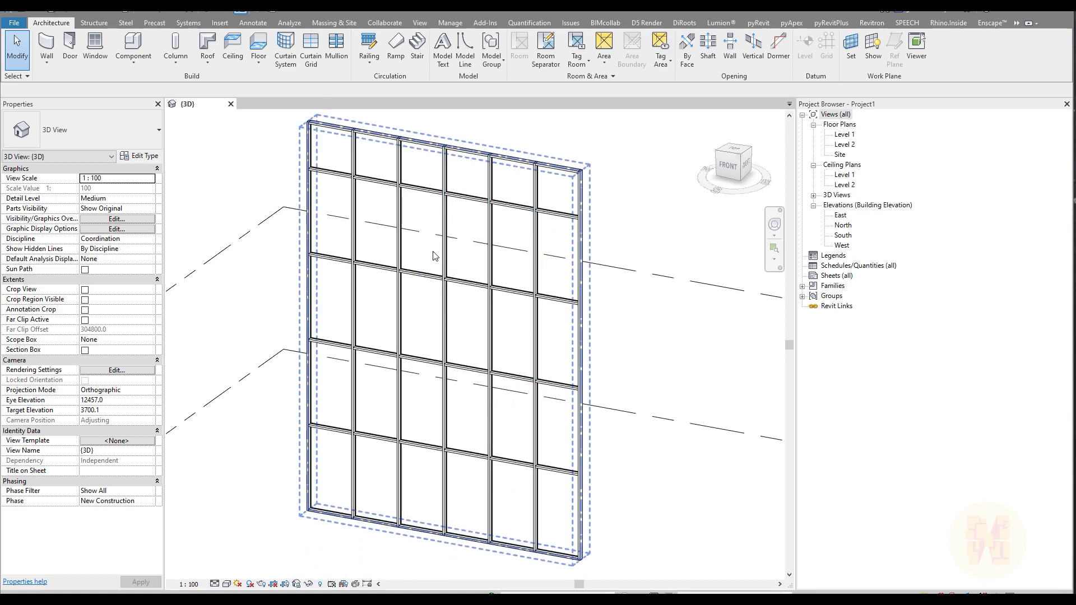
scroll(434, 269, "up", 5)
mouse_move(434, 282)
middle_mouse_down("shift")
mouse_move(434, 302)
mouse_move(442, 247)
mouse_move(419, 262)
middle_mouse_up("shift")
left_click(226, 584)
left_click(256, 550)
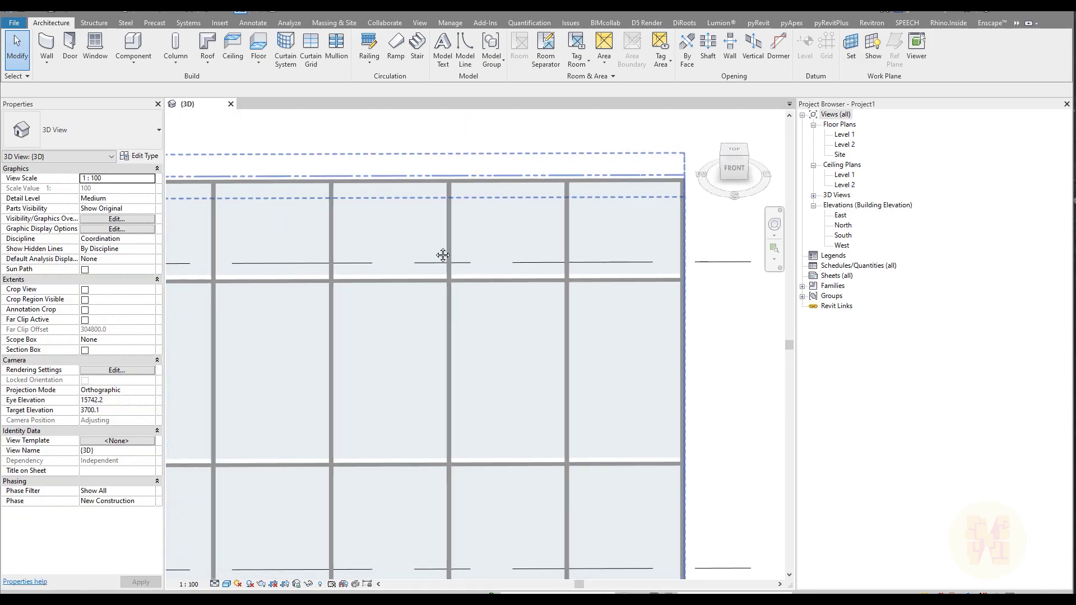
Examine a vertical mullion of the curtain wall up close, checking its shape and type
scroll(350, 241, "up", 5)
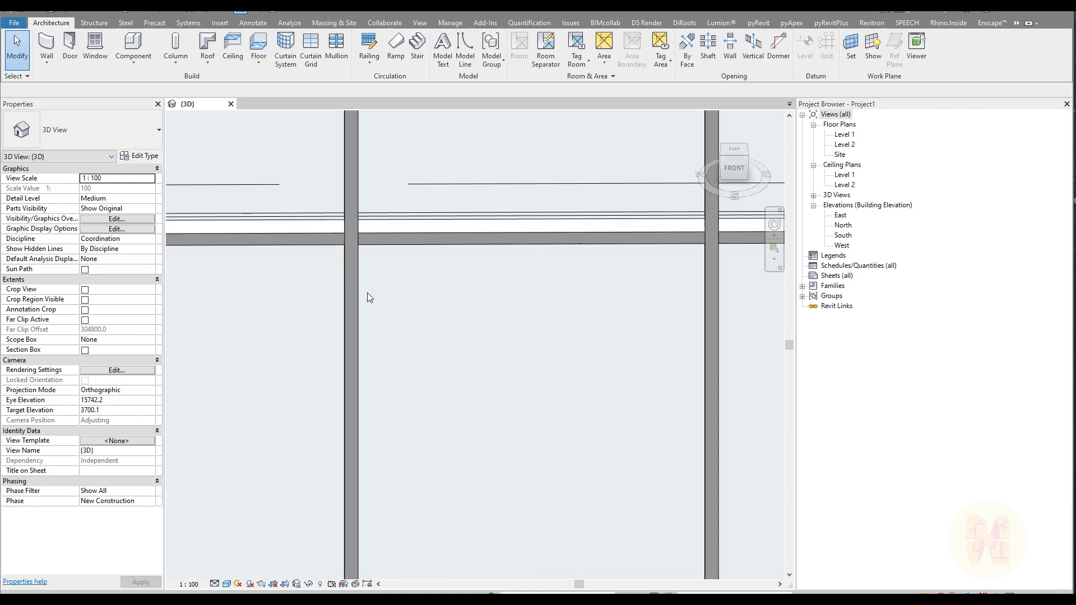
left_click(353, 293)
middle_click_drag(396, 329, 644, 322, "shift")
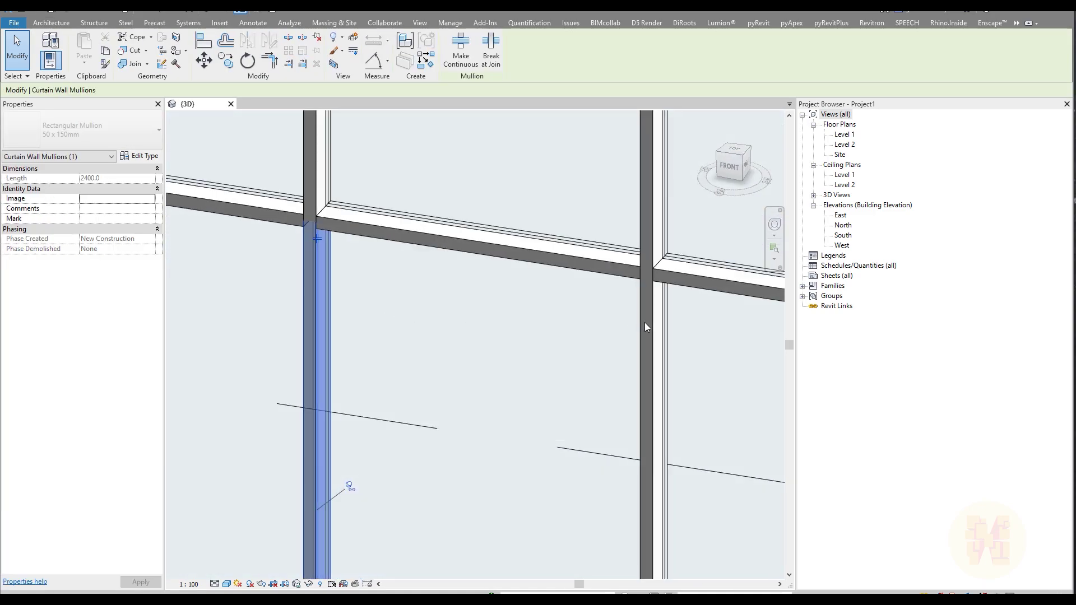
left_click(644, 323)
key("Escape")
left_click(318, 283)
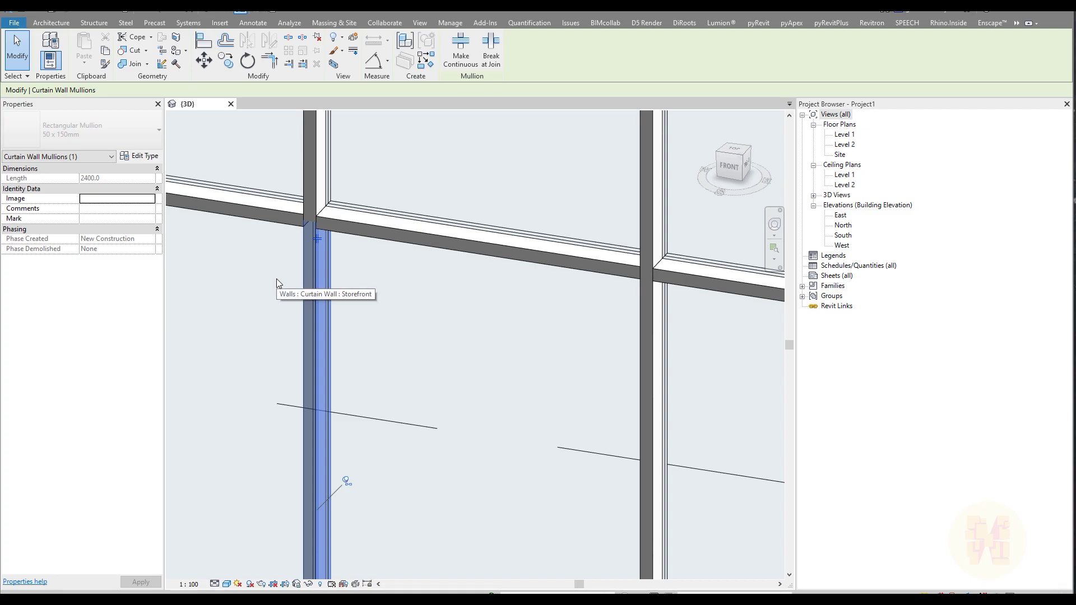
scroll(386, 309, "down", 4)
scroll(386, 310, "down", 3)
key("Escape")
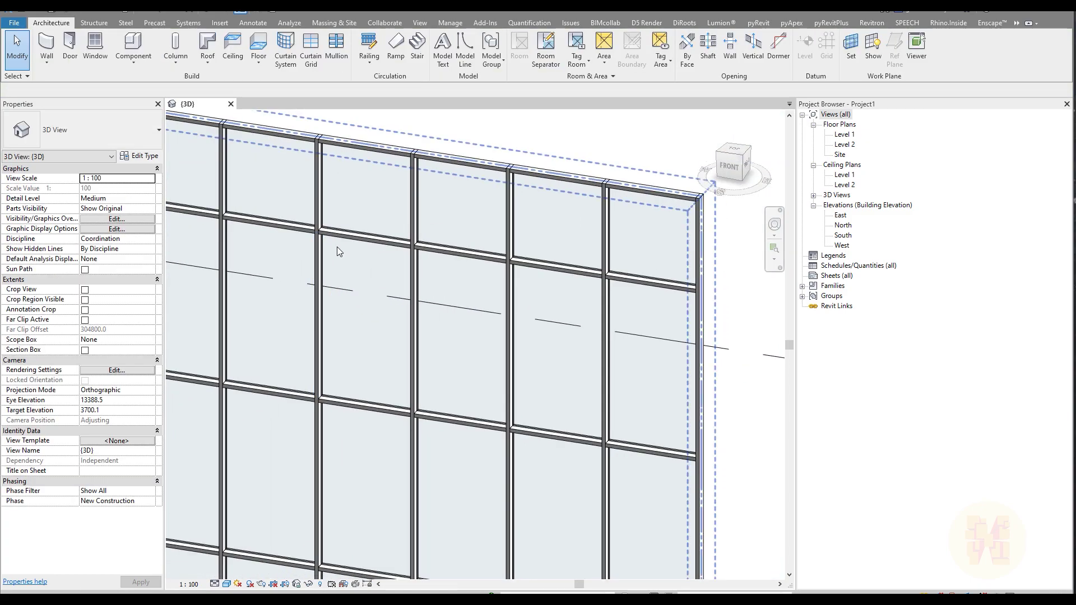
Create a new family from the Metric Profile-Mullion.rft template in the English templates folder
left_click(14, 23)
mouse_move(76, 63)
left_click(133, 105)
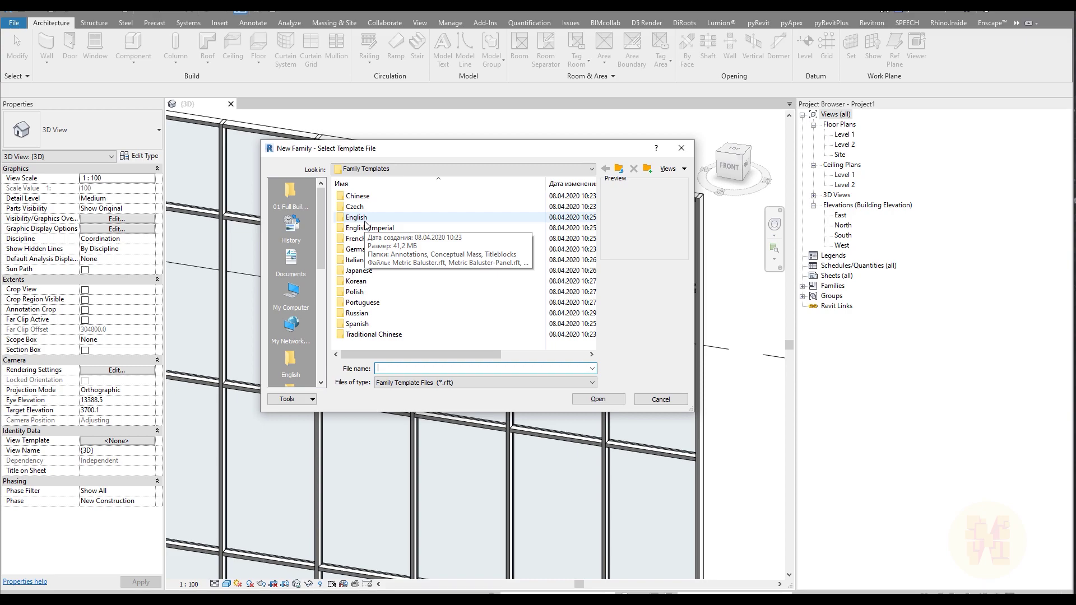
double_click(358, 217)
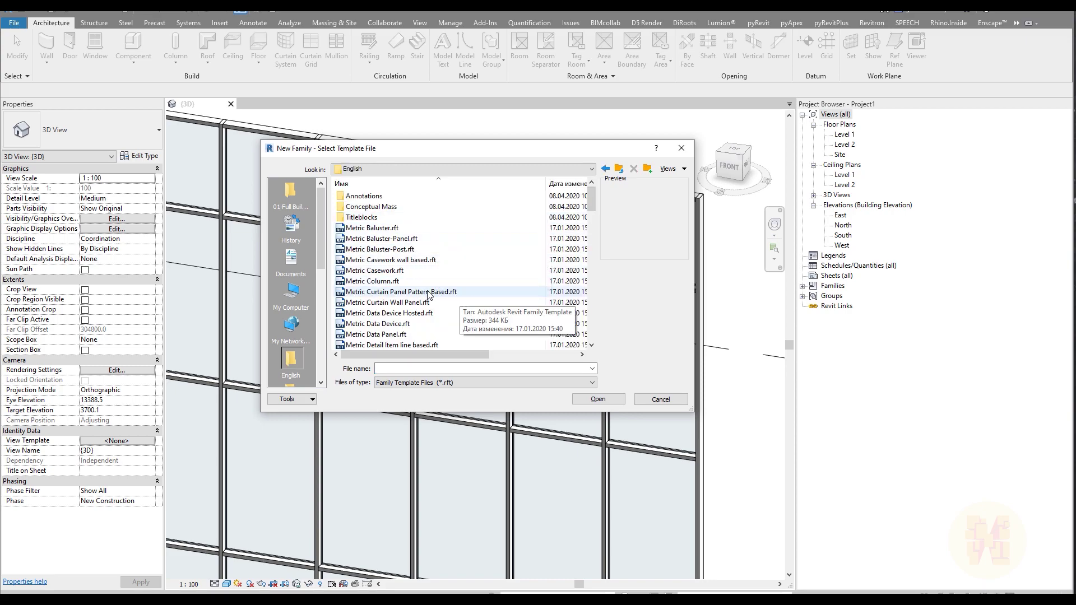
scroll(415, 257, "down", 3)
scroll(408, 246, "up", 1)
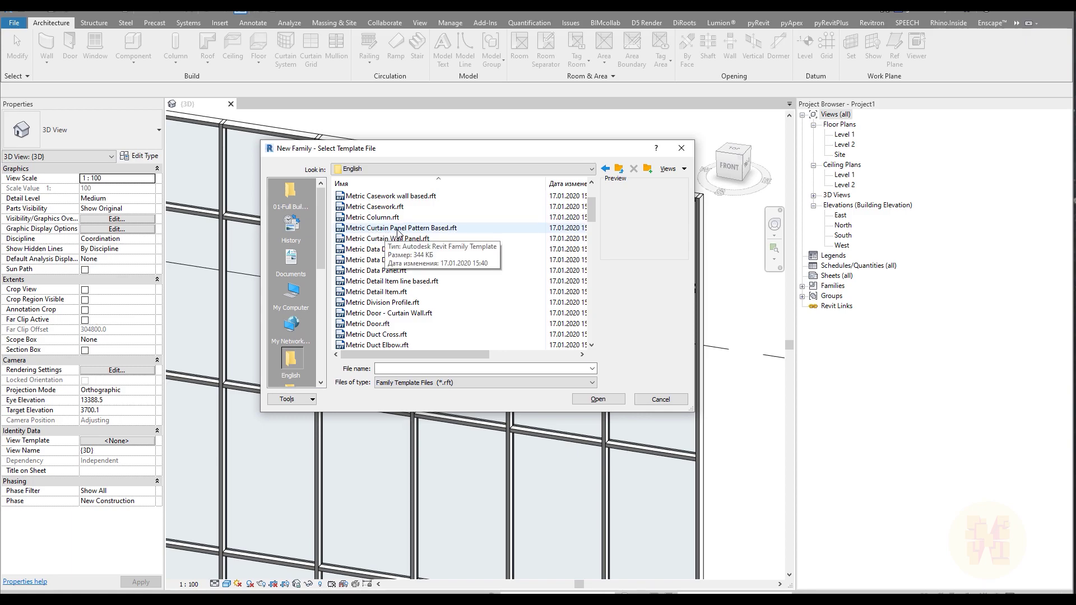
scroll(408, 235, "down", 1)
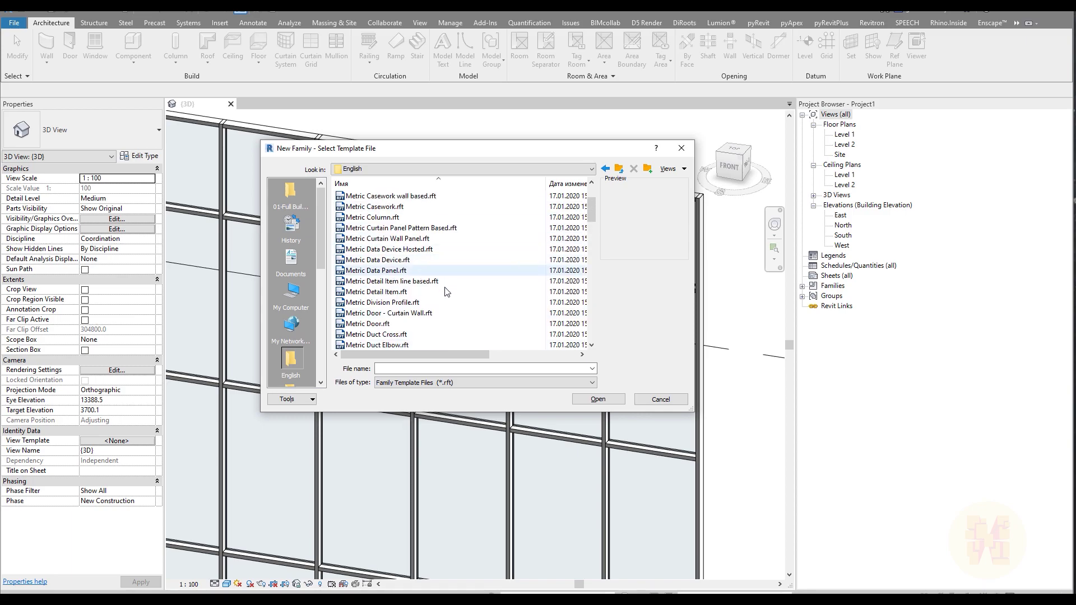
scroll(443, 297, "down", 8)
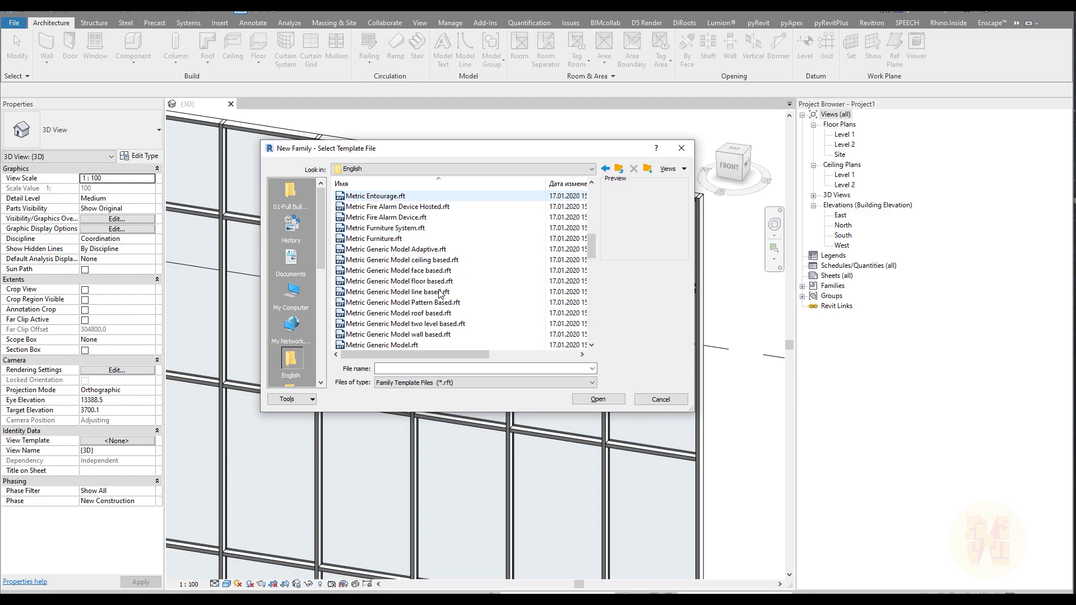
scroll(440, 294, "down", 4)
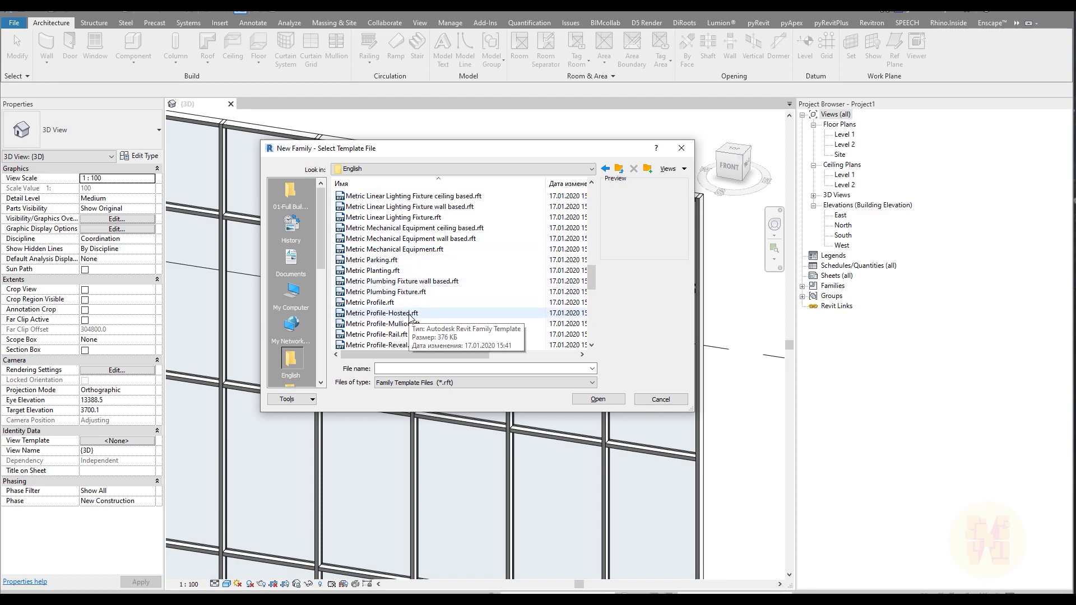
left_click(389, 325)
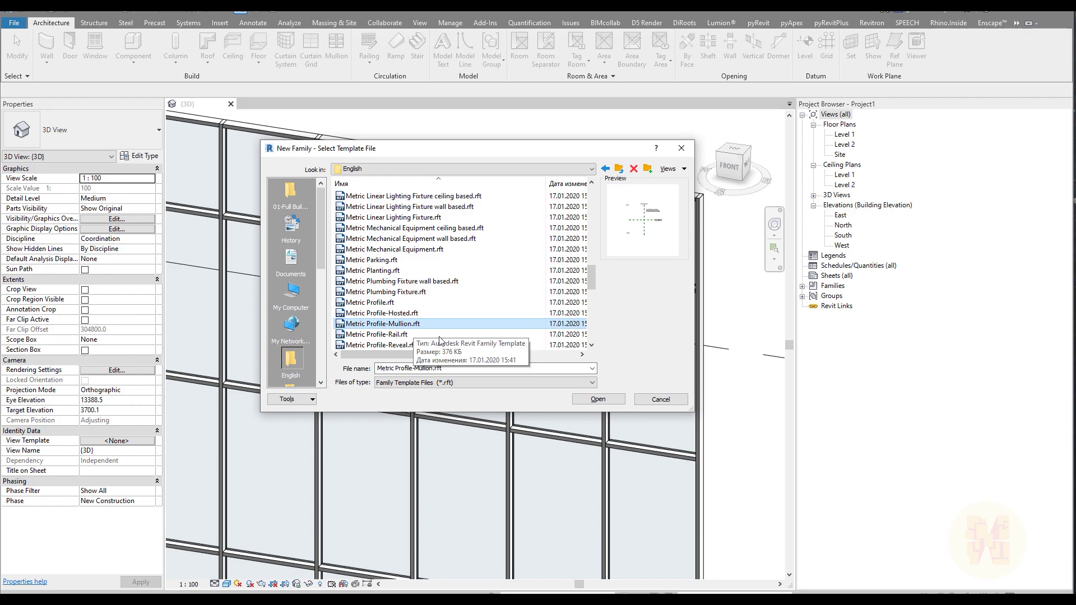
left_click(598, 399)
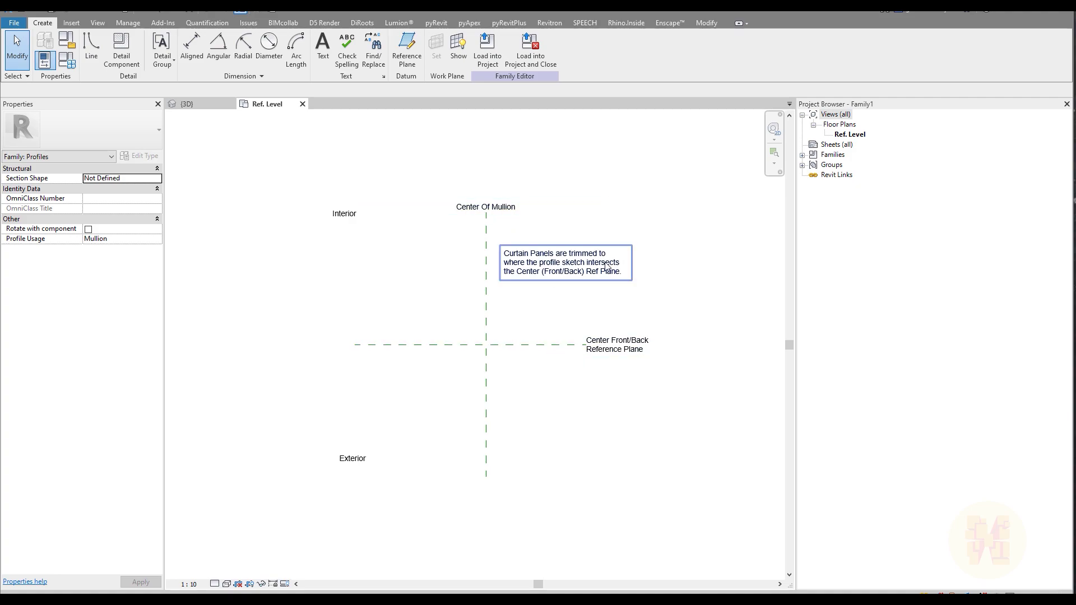
Sketch a horizontal profile line on the Center Front/Back plane and shorten its left end to the Center Of Mullion plane, about 50 mm long
scroll(563, 339, "up", 3)
scroll(471, 351, "up", 2)
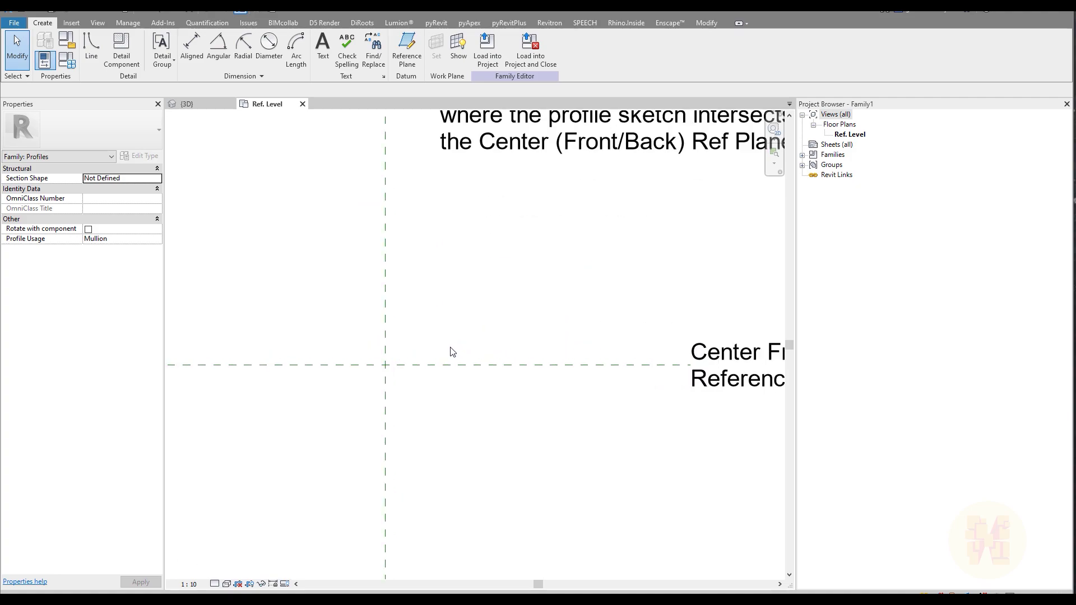
middle_click_drag(445, 330, 474, 307)
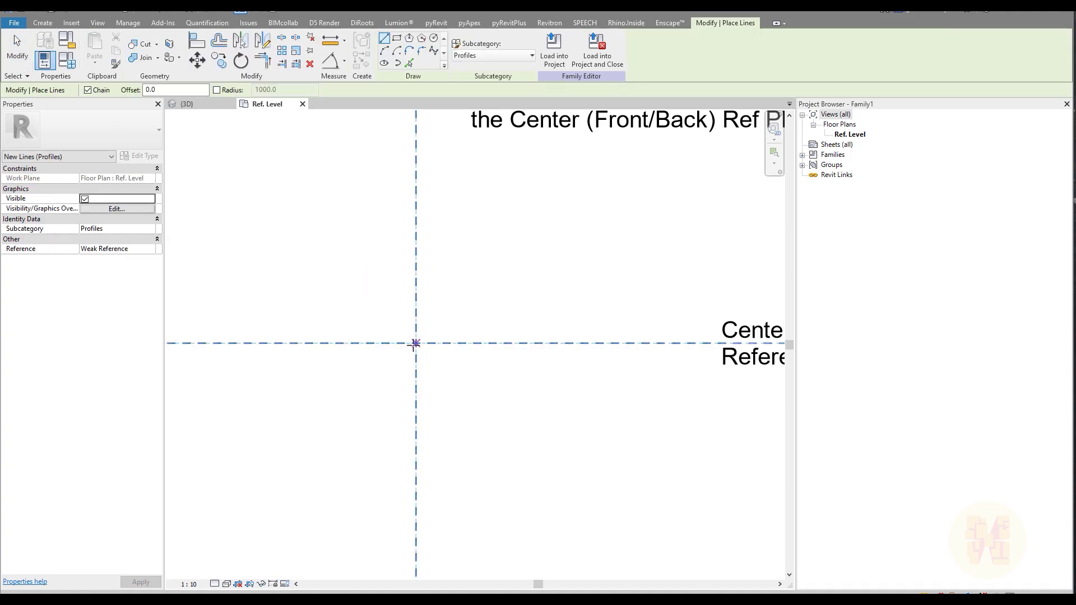
scroll(415, 344, "down", 2)
scroll(410, 343, "down", 2)
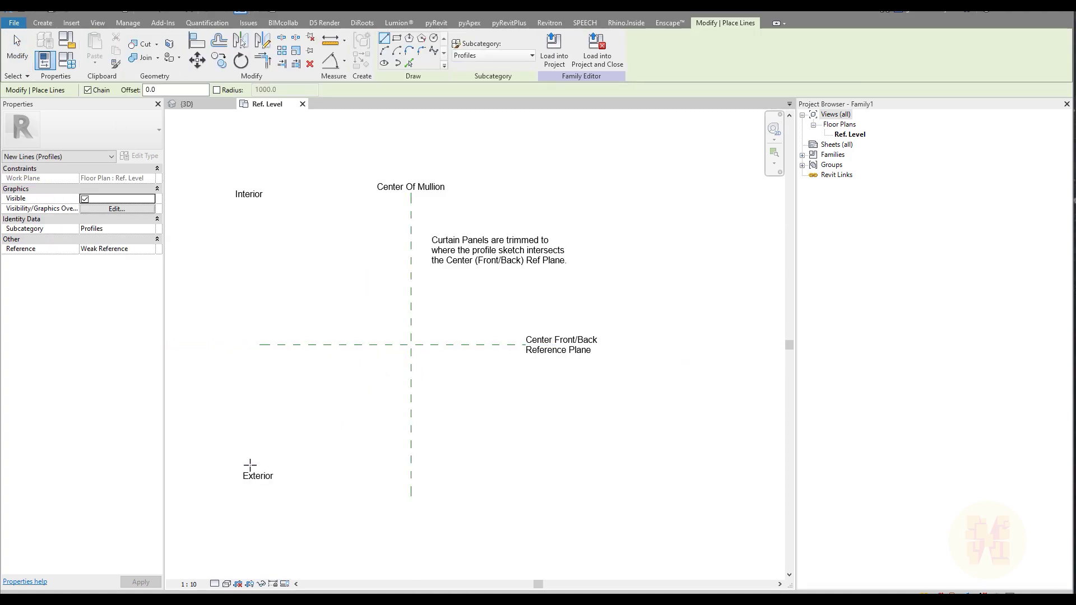
scroll(384, 353, "up", 3)
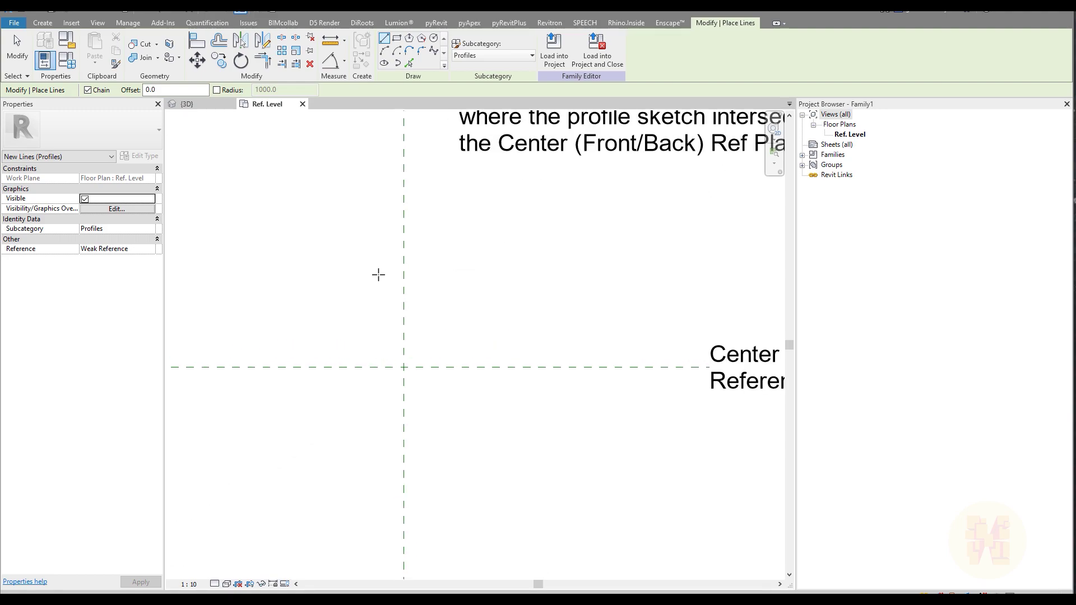
scroll(379, 393, "down", 2)
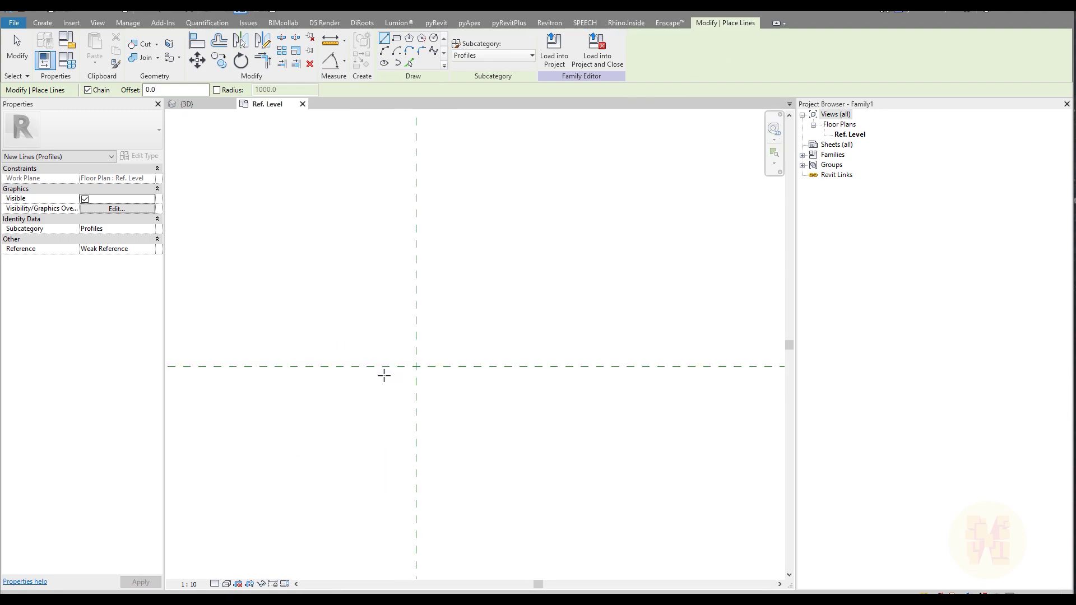
left_click(376, 364)
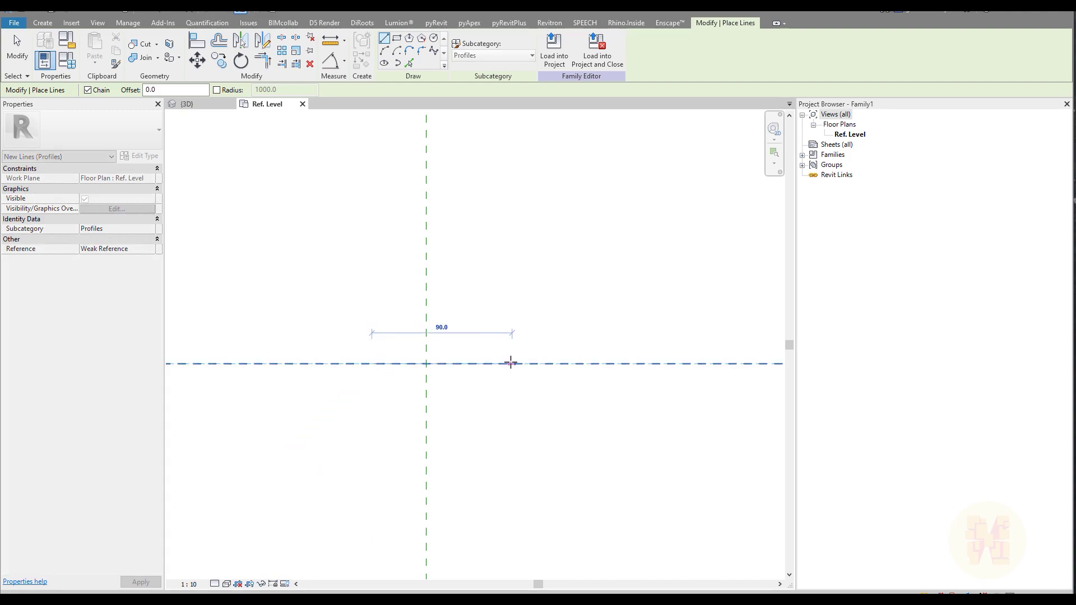
left_click(503, 365)
key("Escape")
key("Escape")
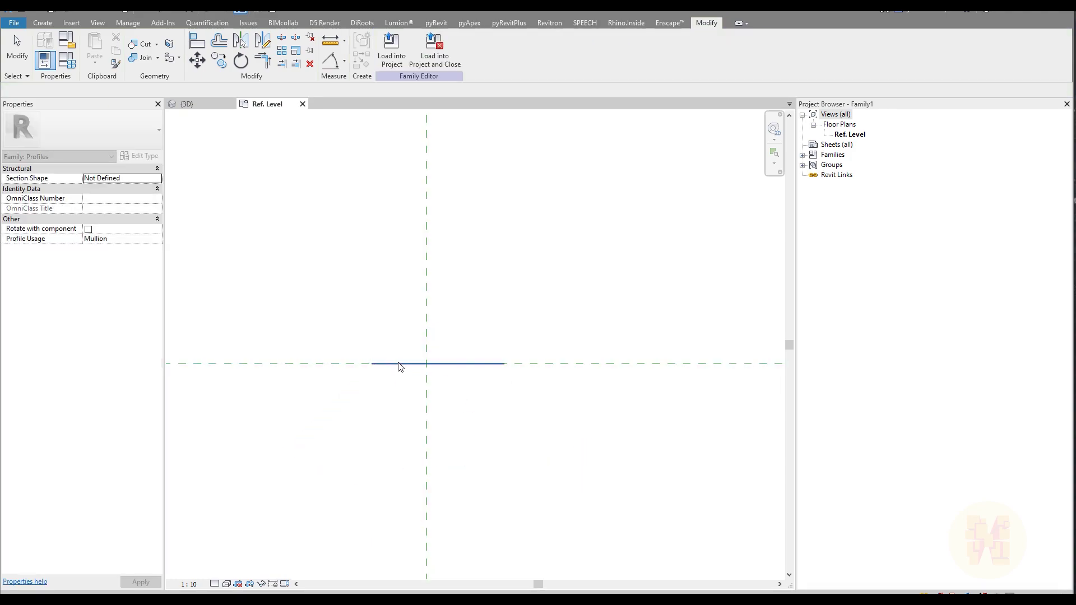
left_click(374, 364)
left_click_drag(425, 364, 426, 364)
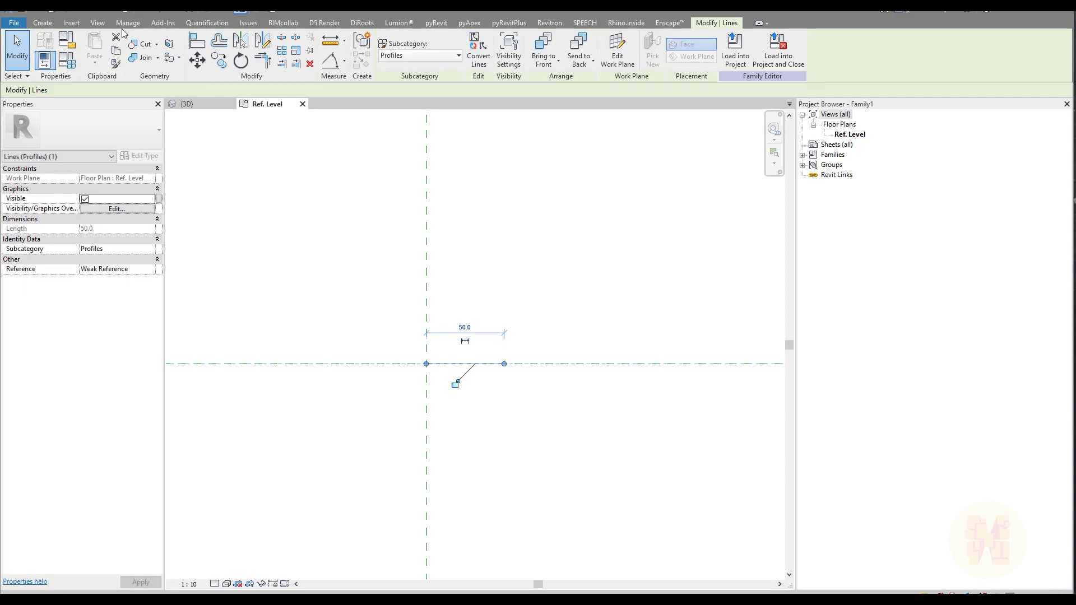
Draw the profile's right side: a vertical line about 50 mm down from the top line's right end and a 25 mm line inward
left_click(43, 22)
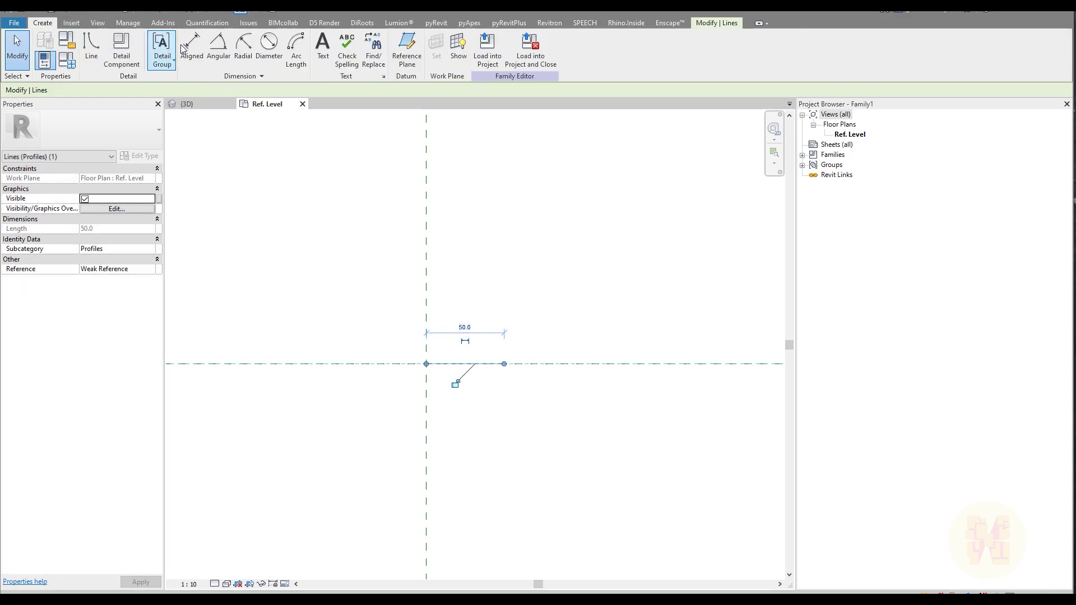
left_click(91, 46)
left_click(501, 365)
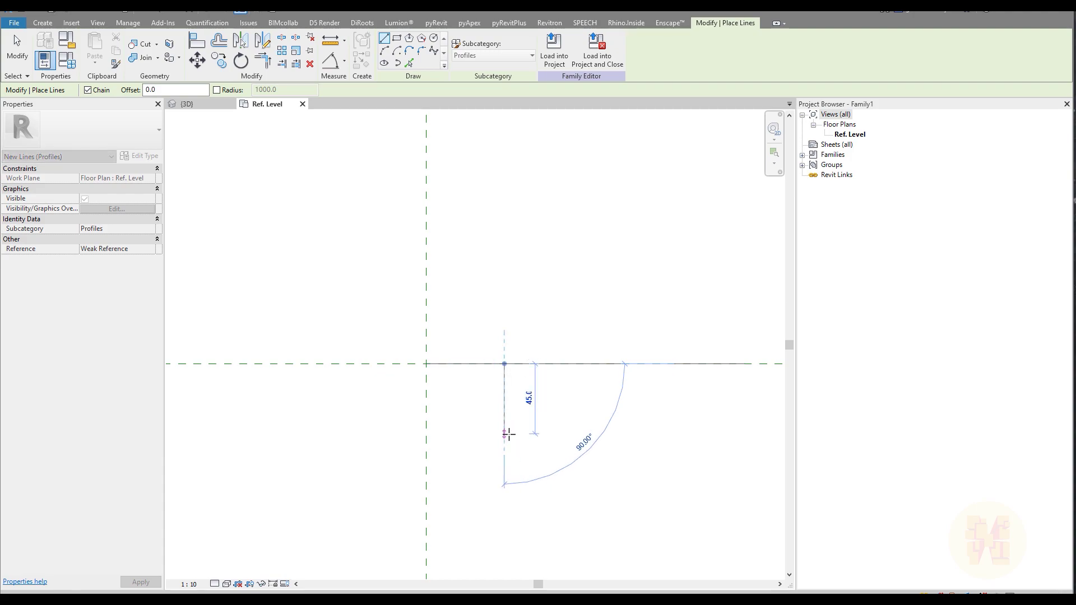
key("Return")
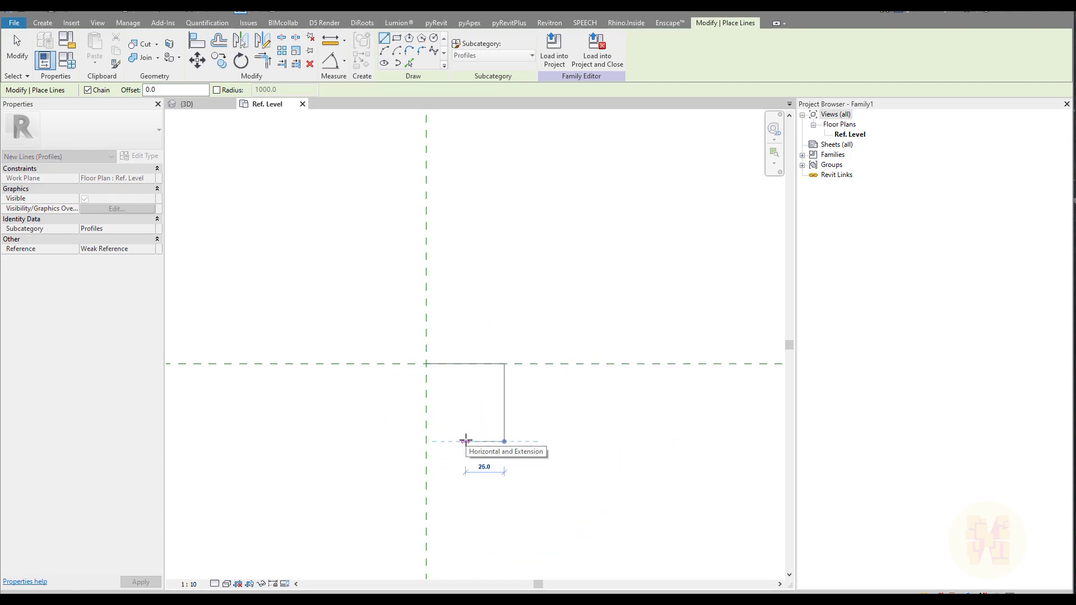
left_click(465, 441)
key("Escape")
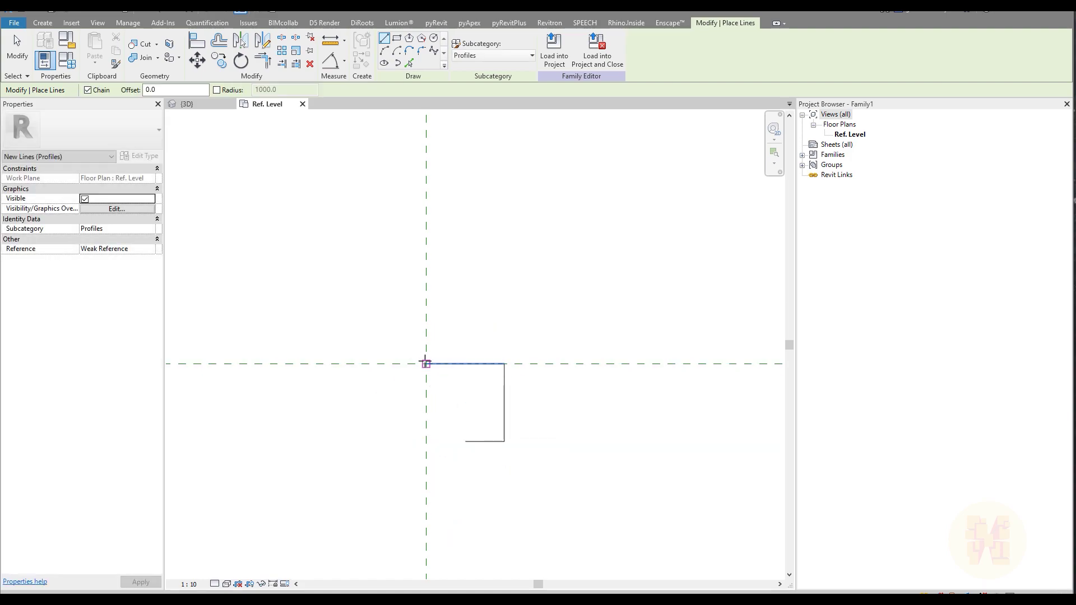
Draw the profile's left side from the reference plane intersection: 50 mm left, 25 mm down and a short horizontal line back toward the centre
left_click(426, 364)
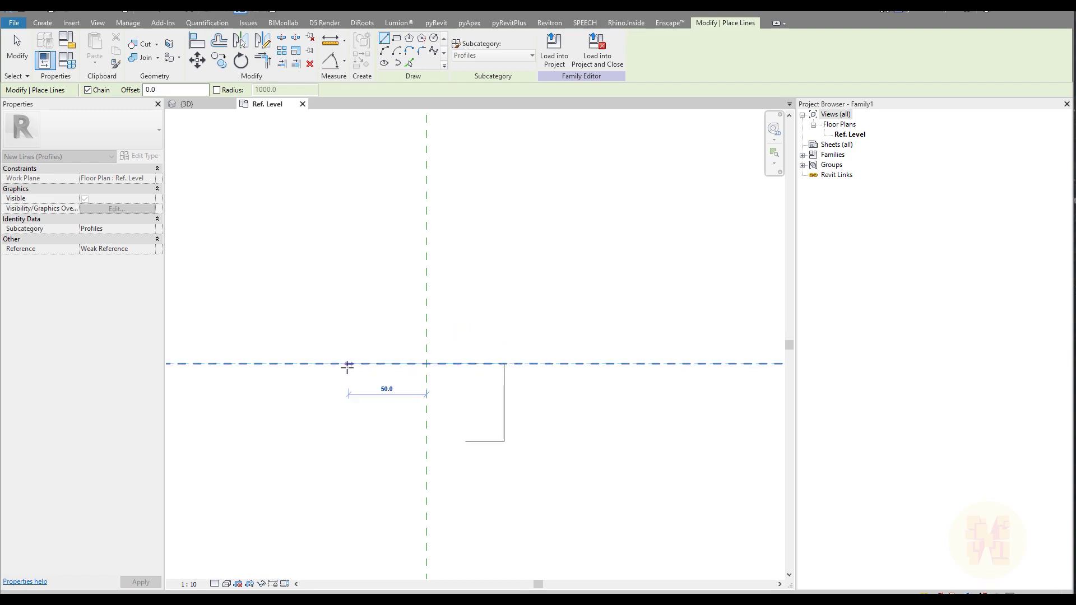
left_click(349, 363)
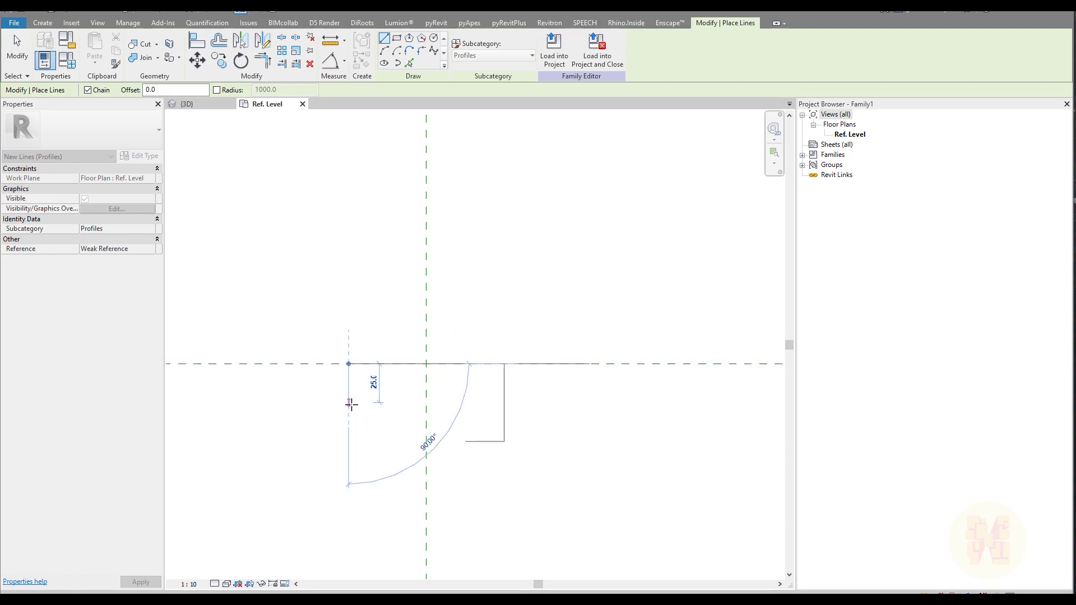
left_click(349, 403)
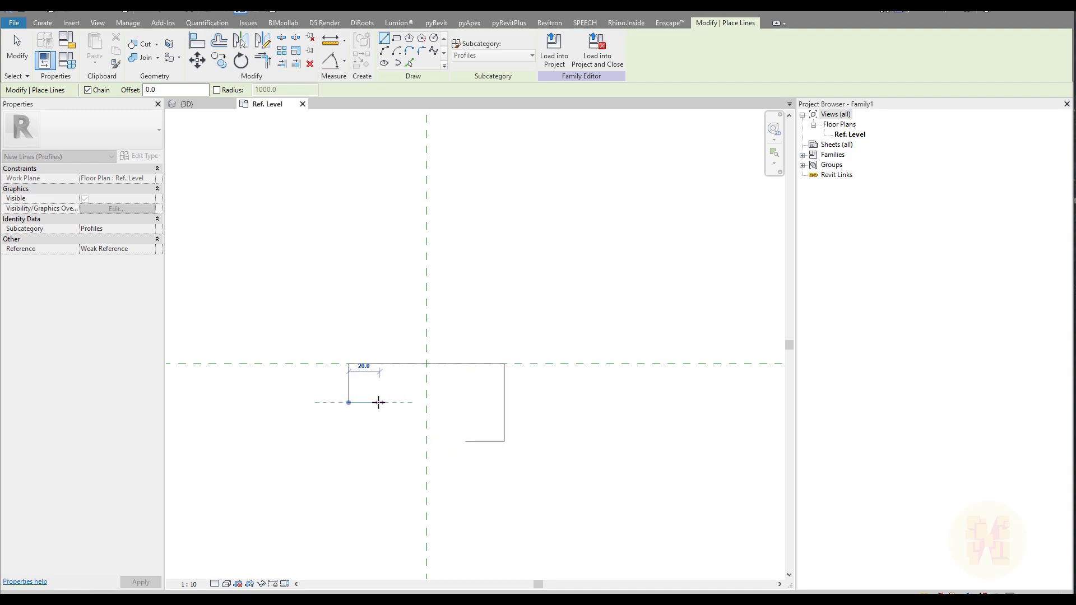
left_click(393, 403)
key("Escape")
Close the profile with a start-end-radius arc between the open ends of the two lower horizontal lines
scroll(482, 420, "up", 2)
middle_click_drag(475, 422, 454, 402)
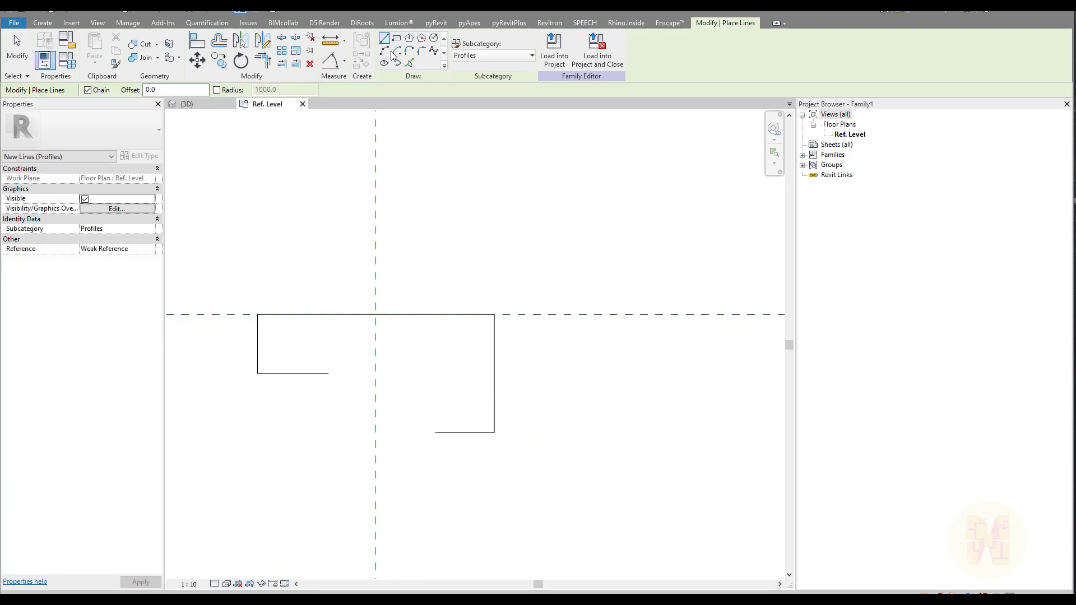
left_click(386, 52)
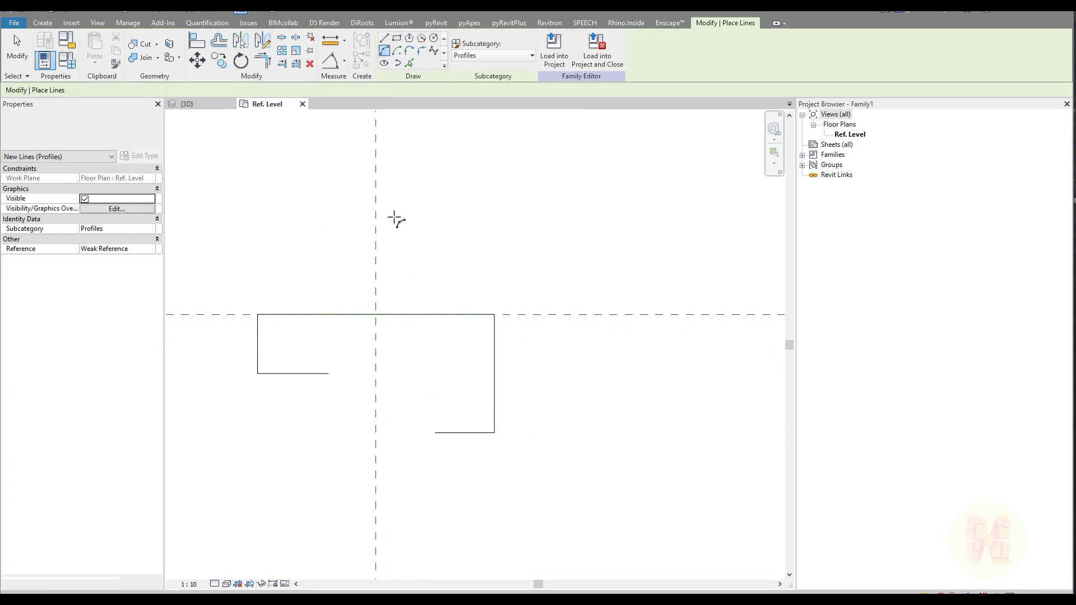
left_click(329, 374)
left_click(436, 434)
left_click(437, 399)
key("Escape")
key("Escape")
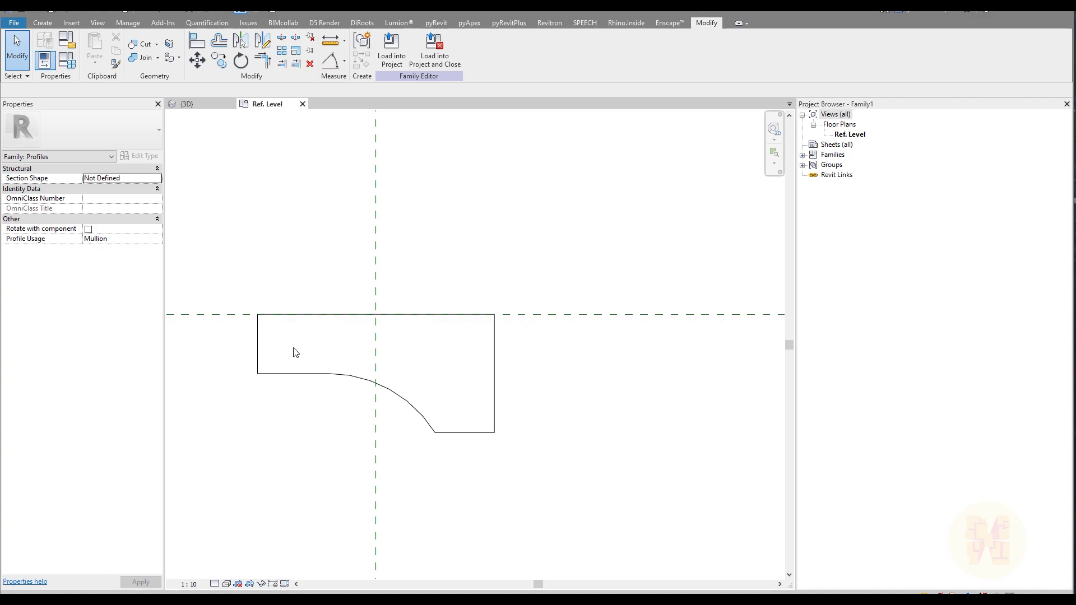
mouse_move(329, 382)
middle_mouse_down()
mouse_move(407, 377)
mouse_move(319, 372)
middle_mouse_up()
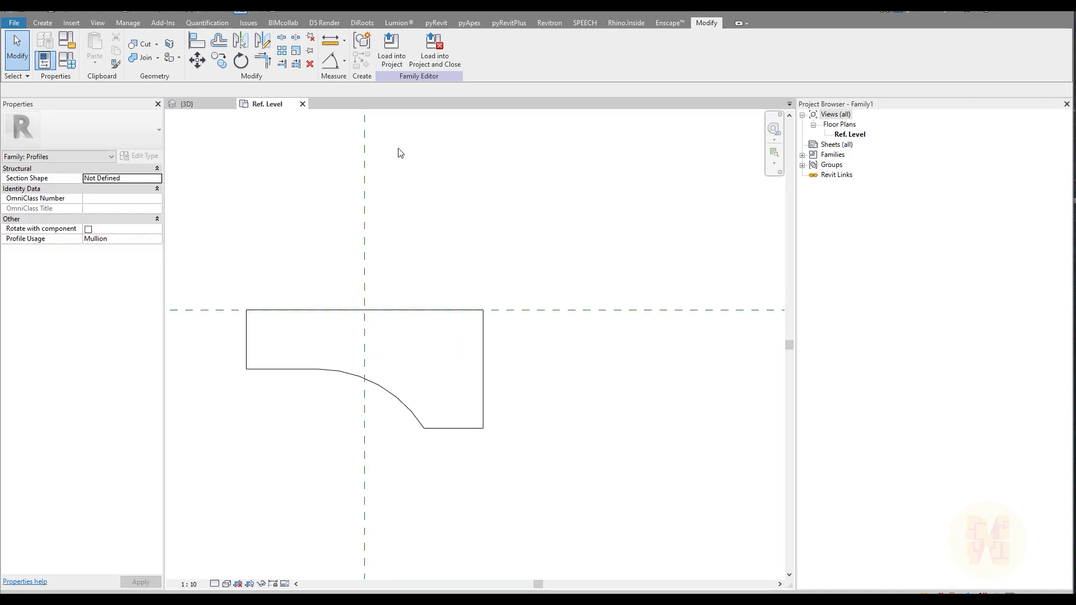
Save the family as Mul_Type_1 in the Documents folder and load it into the curtain wall project
left_click(16, 25)
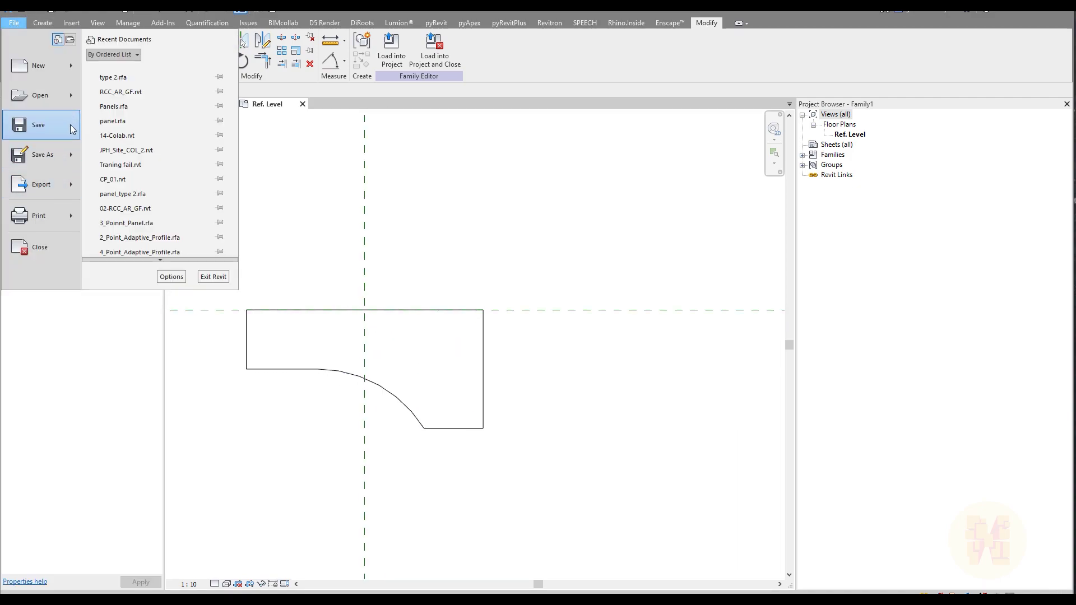
left_click(50, 134)
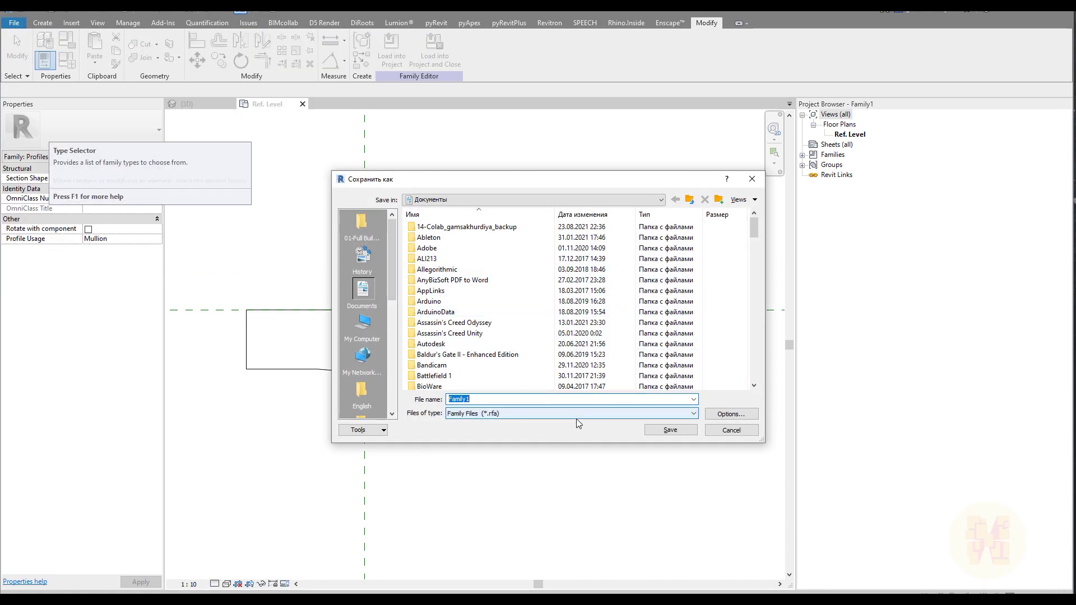
type("3кщ")
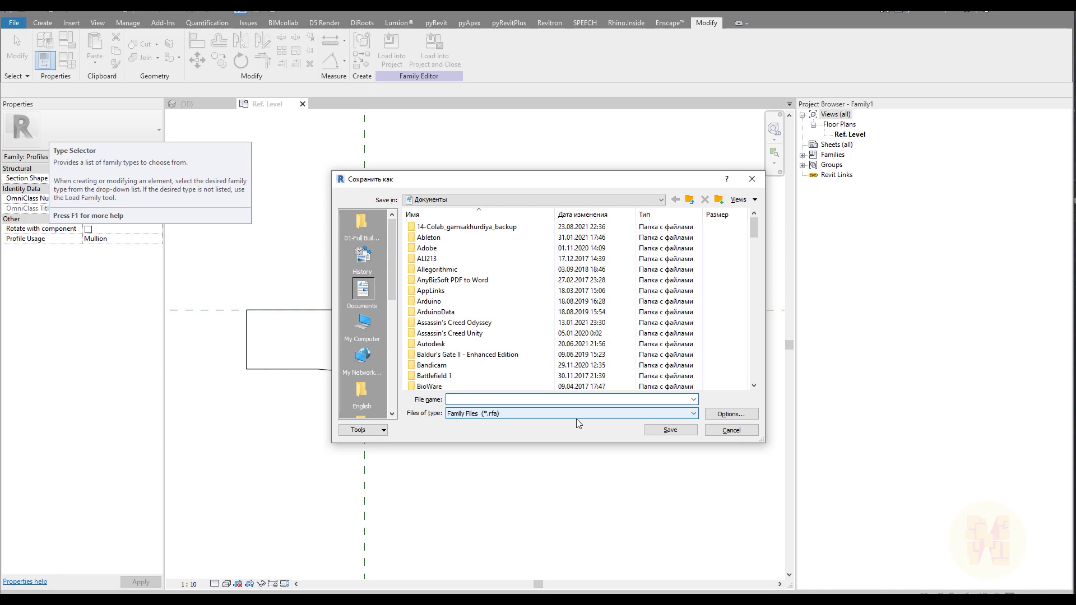
type("Mu")
key("Return")
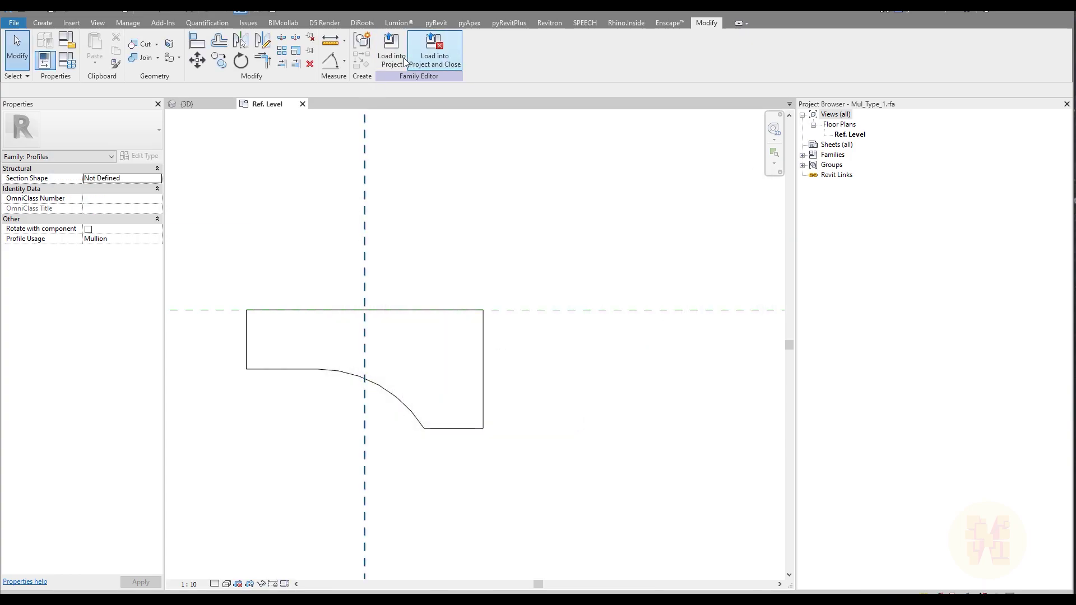
left_click(408, 60)
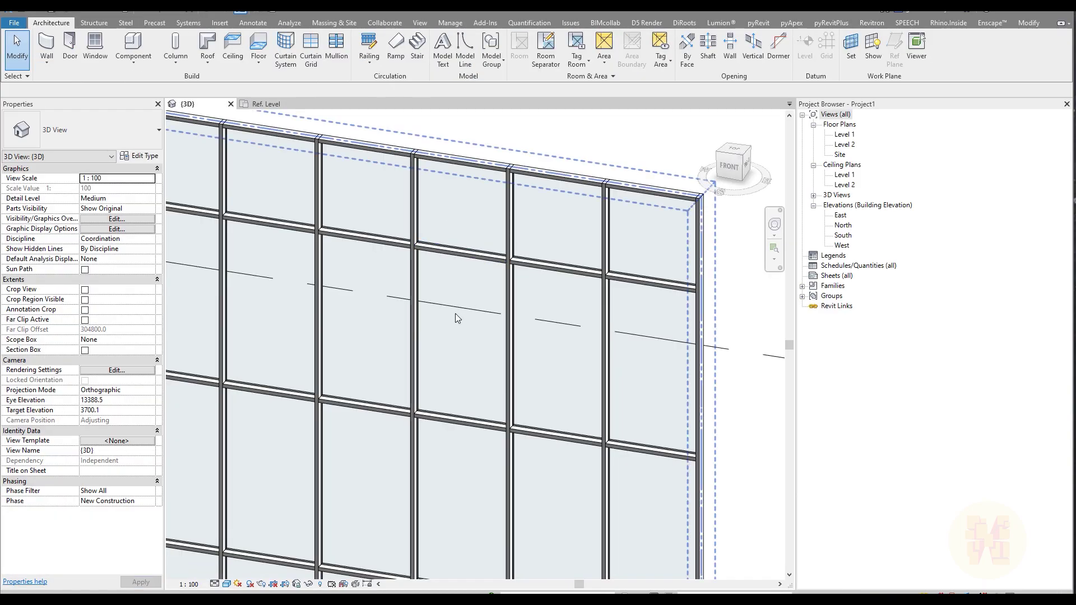
scroll(389, 280, "down", 3)
scroll(389, 280, "up", 6)
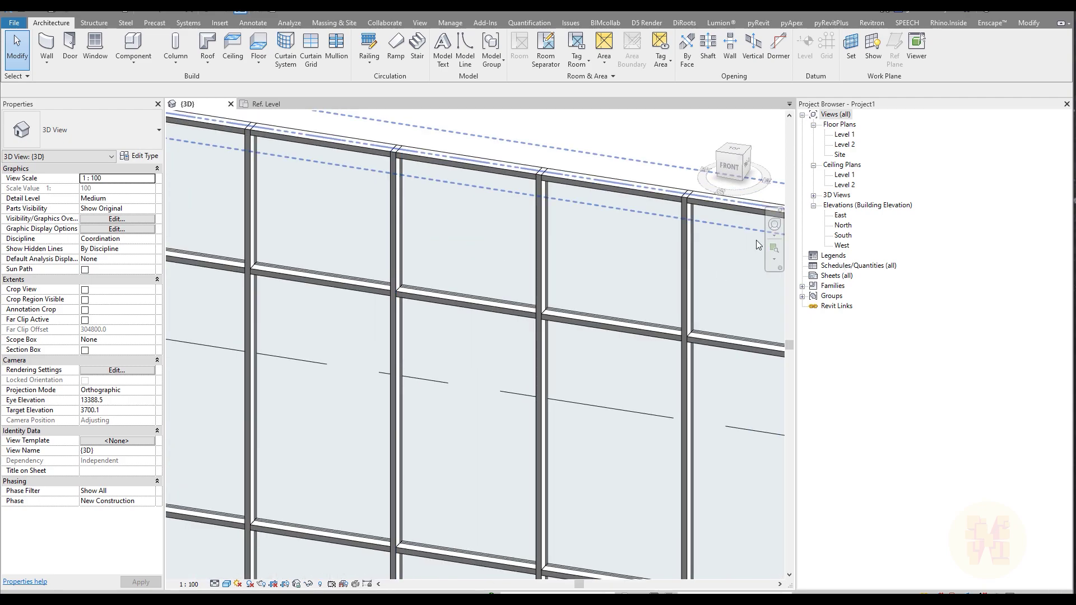
left_click(395, 205)
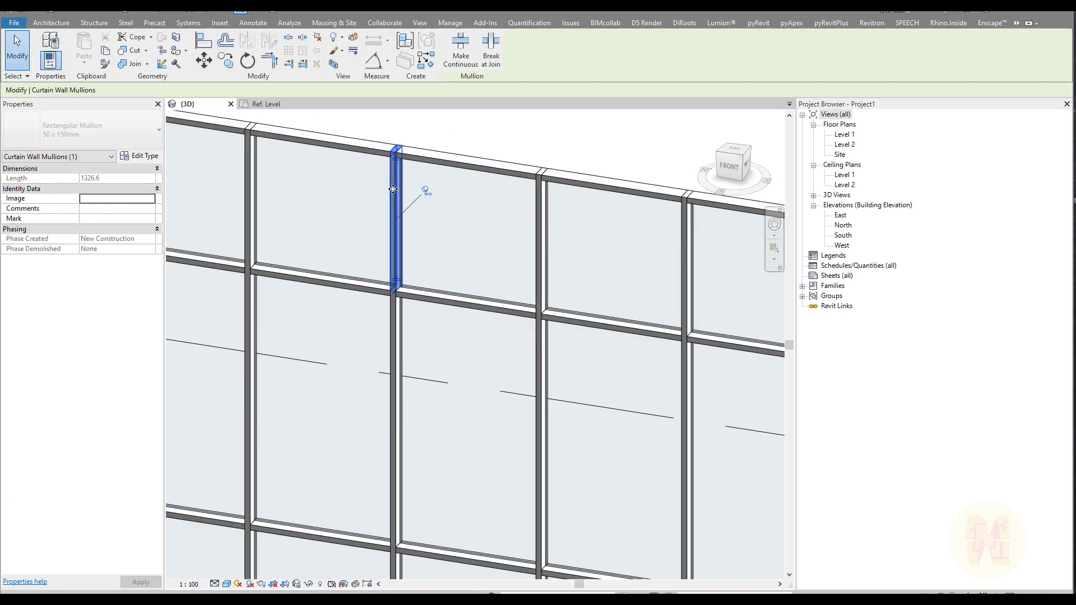
key("Escape")
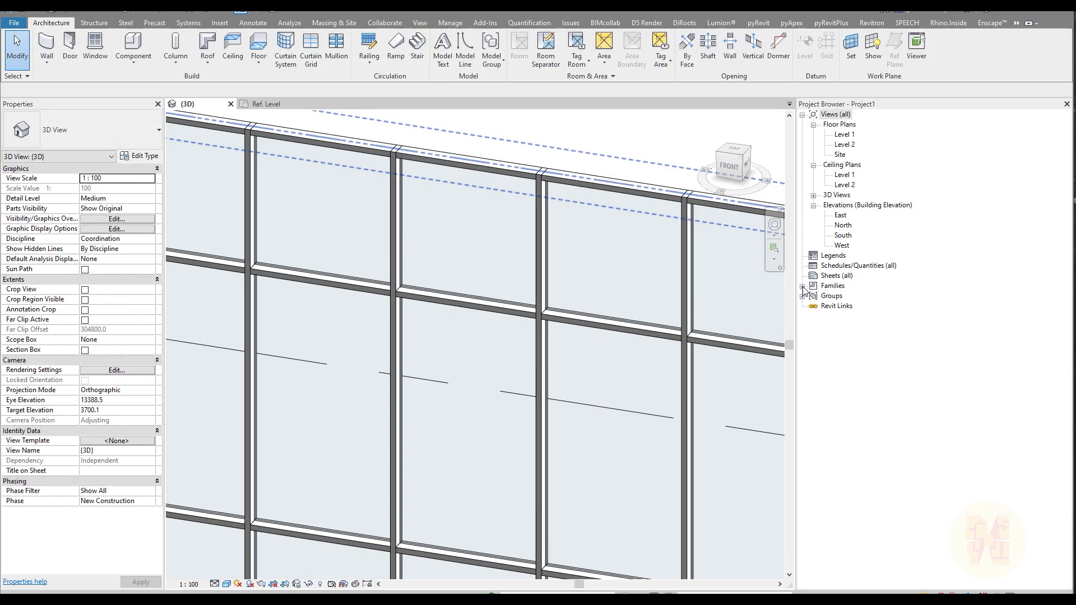
Create a new type of the Rectangular Mullion family under Curtain Wall Mullions and rename it Special_Type_1
left_click(802, 286)
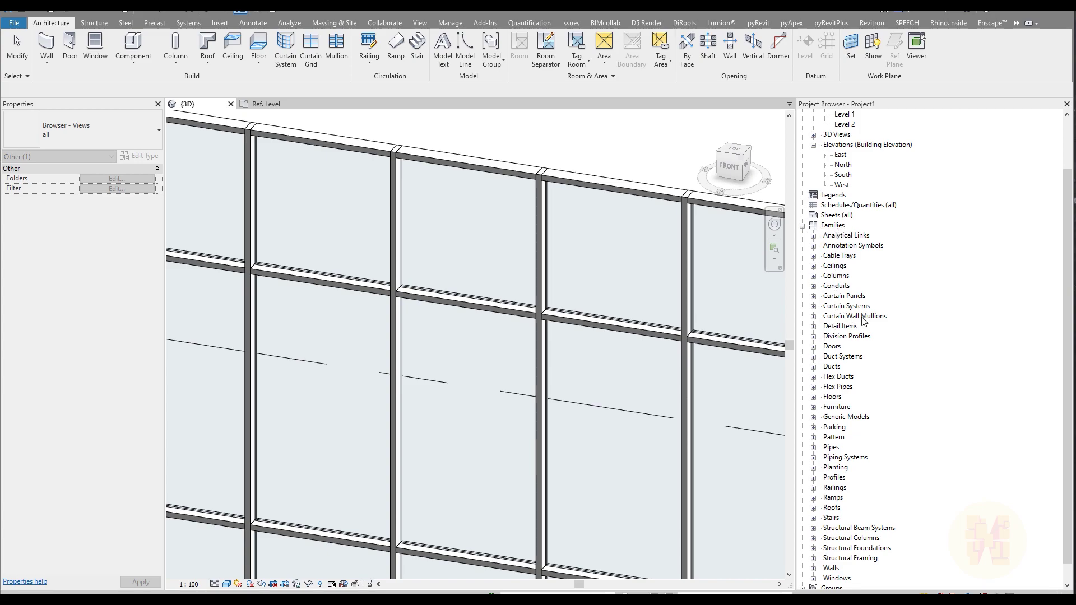
left_click(813, 317)
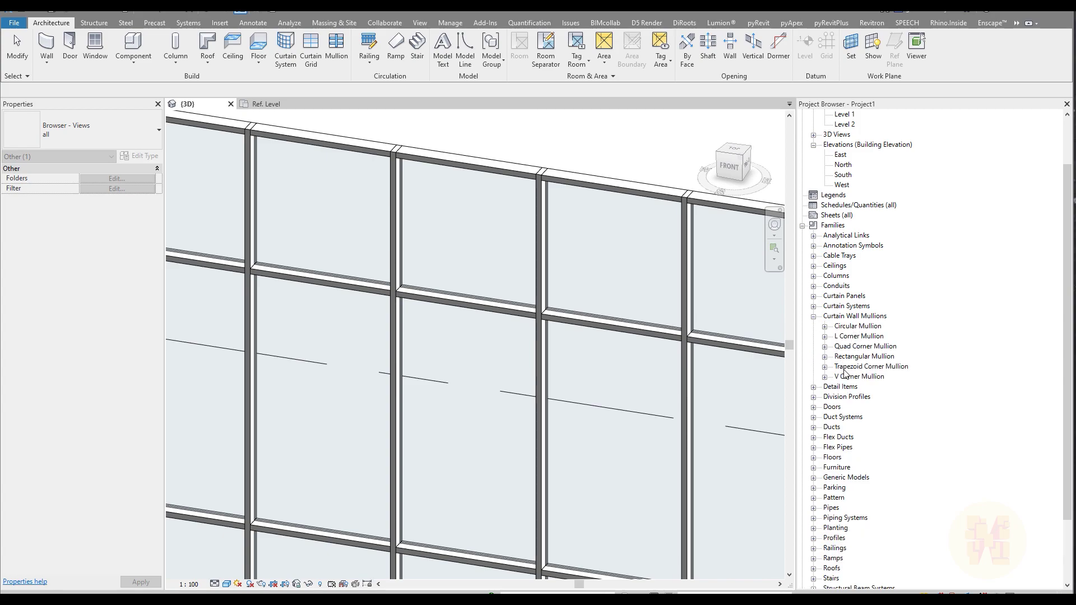
left_click(824, 358)
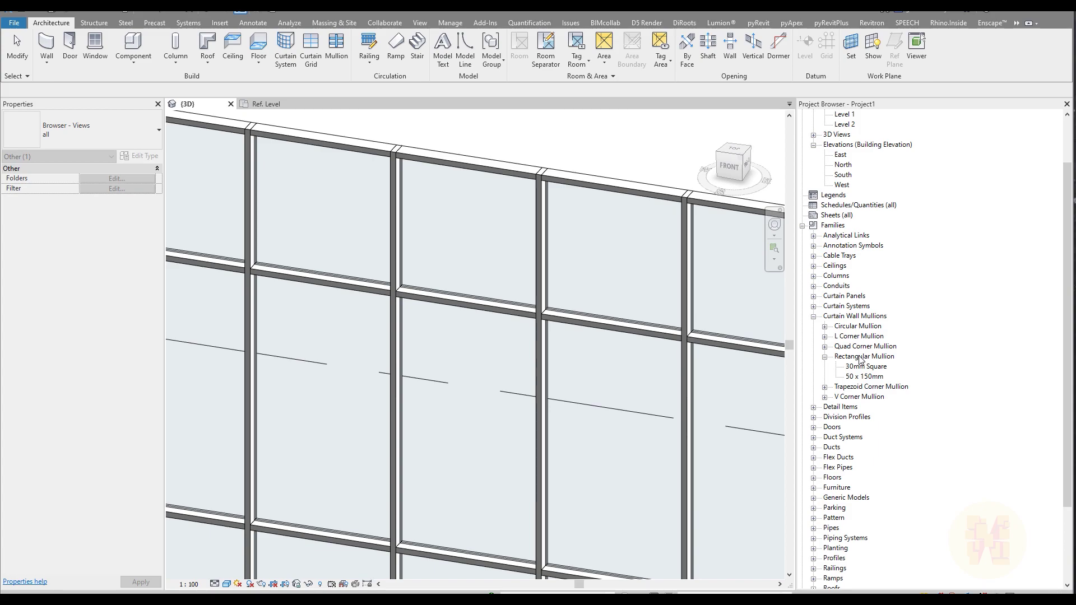
right_click(861, 359)
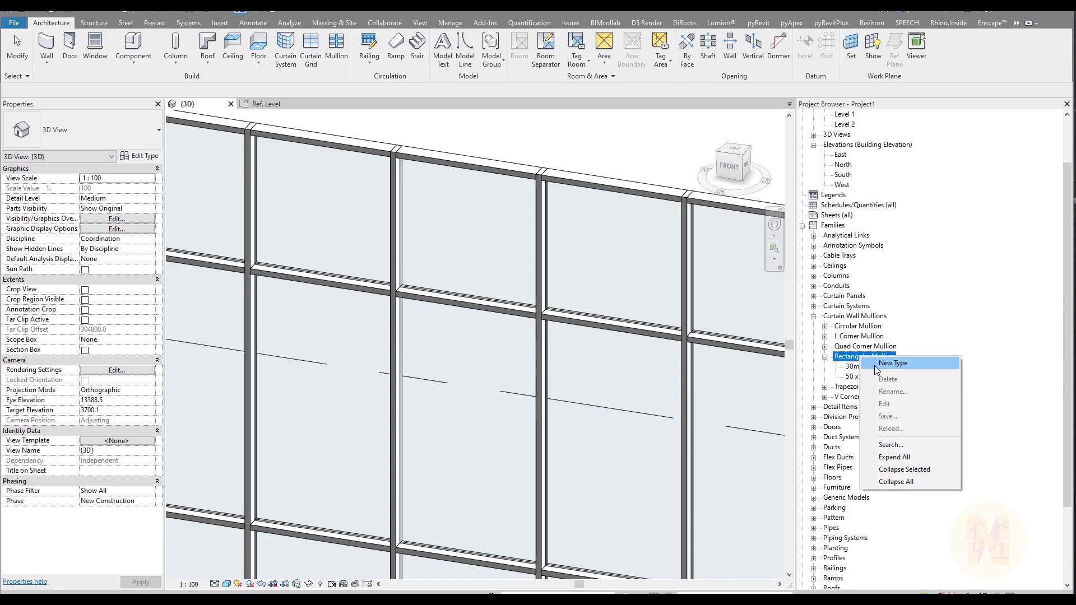
left_click(877, 365)
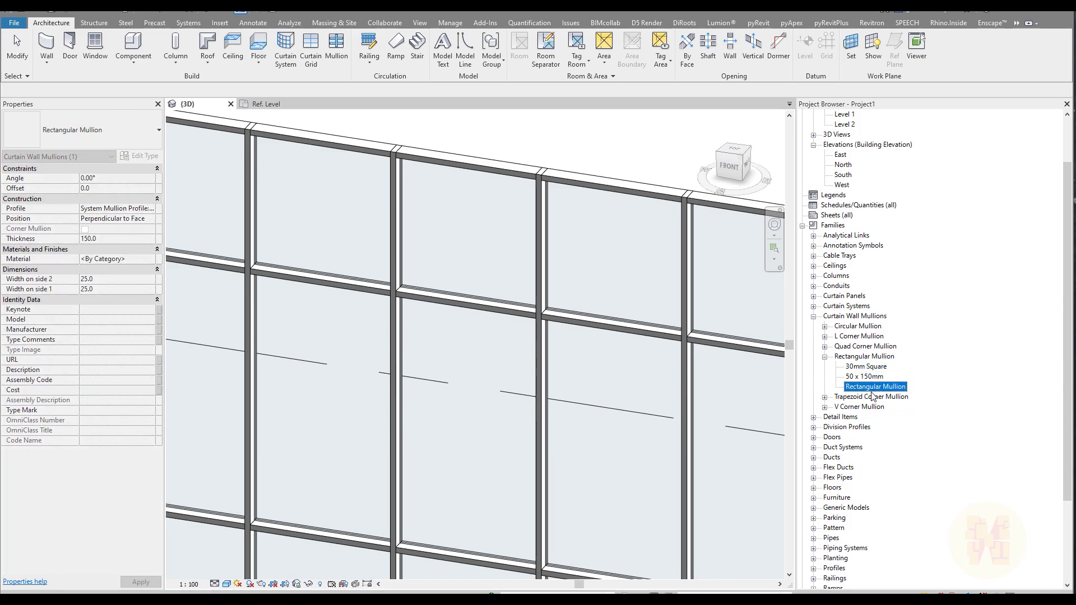
right_click(872, 389)
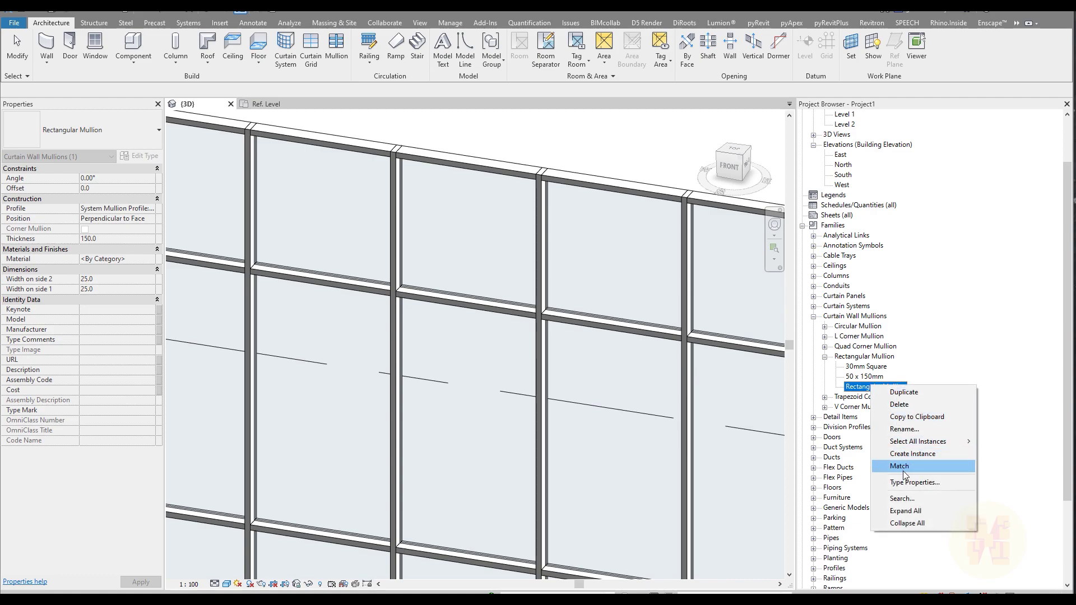
left_click(913, 431)
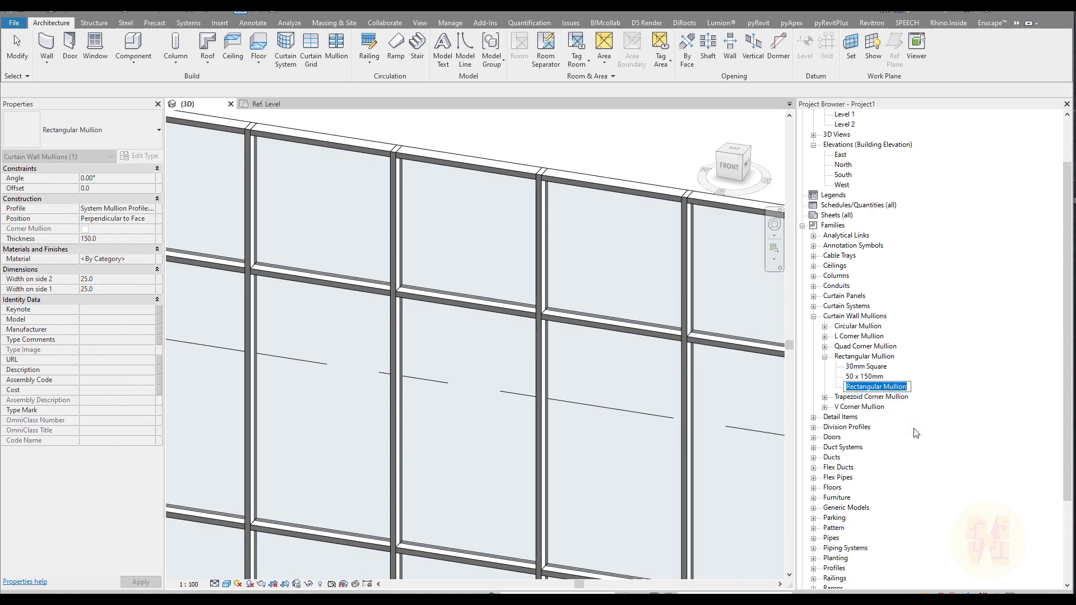
type("Special_Type")
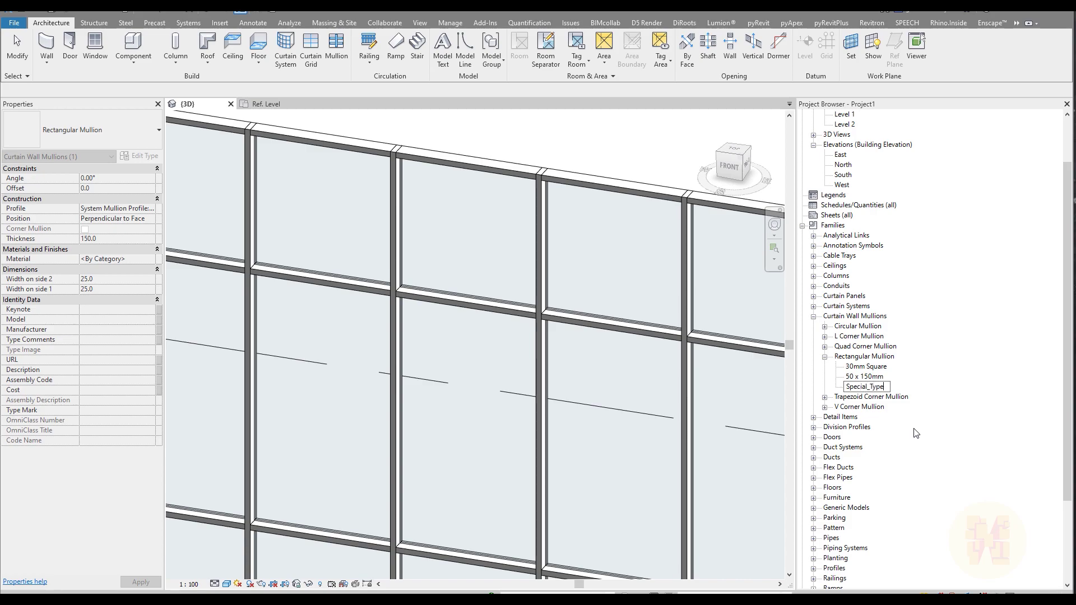
key("Return")
key("Return")
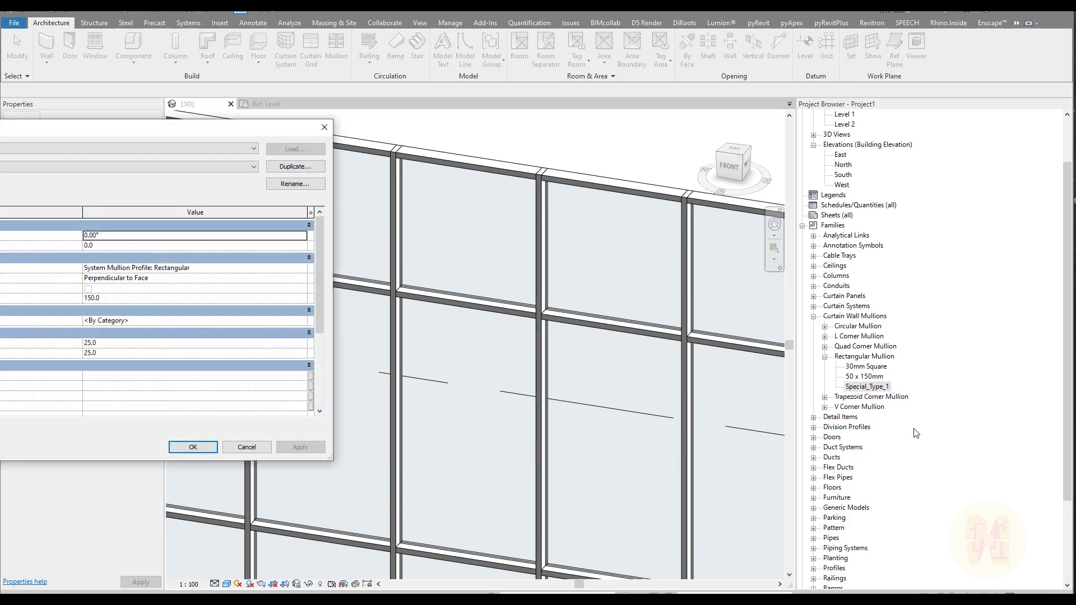
left_click_drag(193, 133, 539, 175)
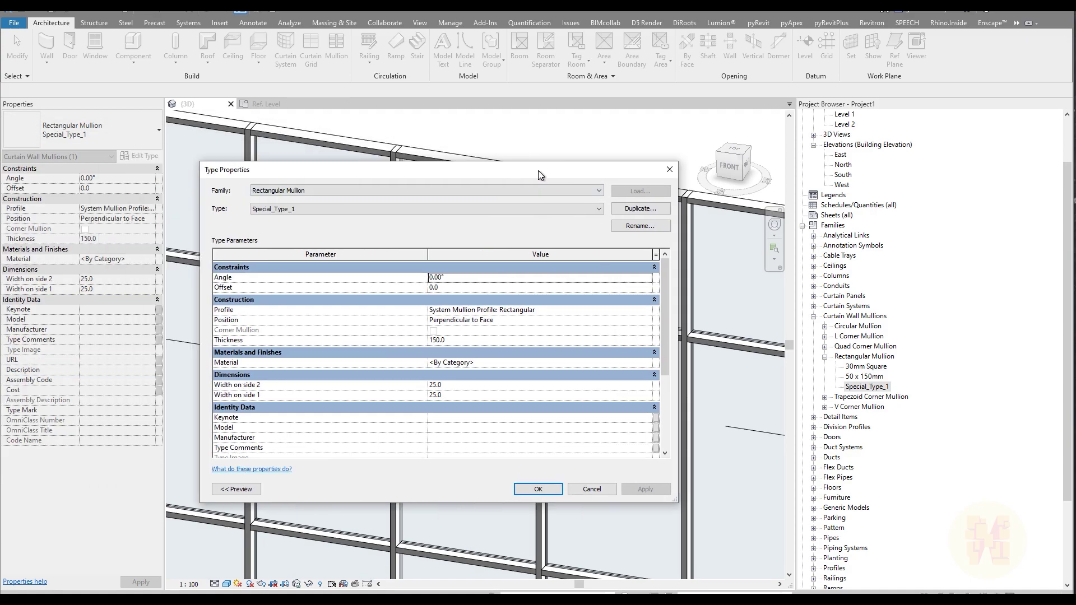
left_click(669, 170)
left_click(875, 388)
left_click(875, 389)
key("Escape")
Set the Profile of the Special_Type_1 mullion type to Mul_Type_1 : Mul_Type_1 in its type properties
right_click(854, 387)
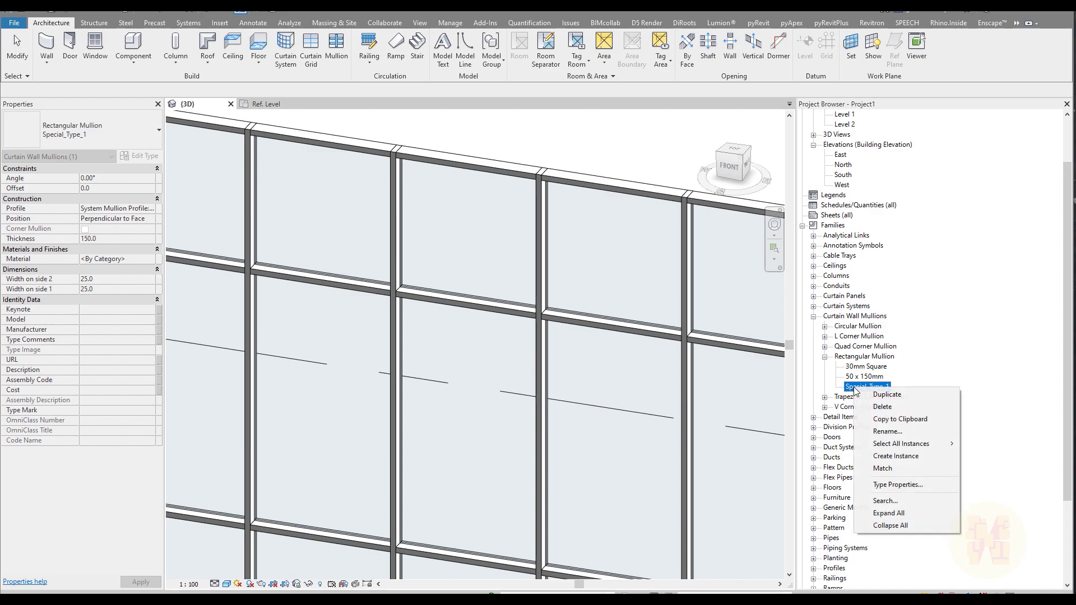
left_click(898, 485)
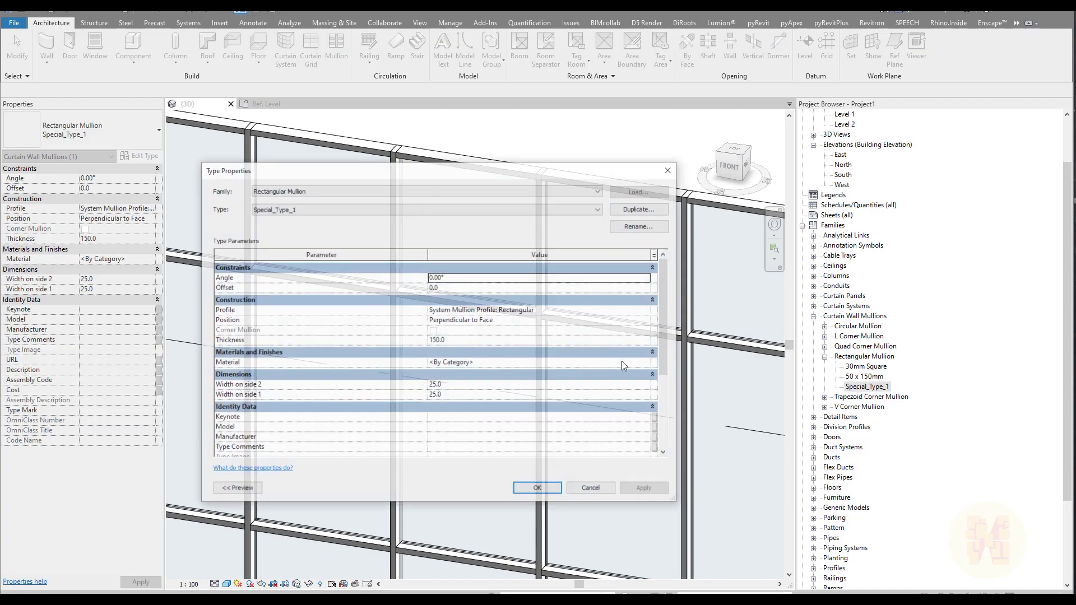
left_click_drag(378, 176, 399, 147)
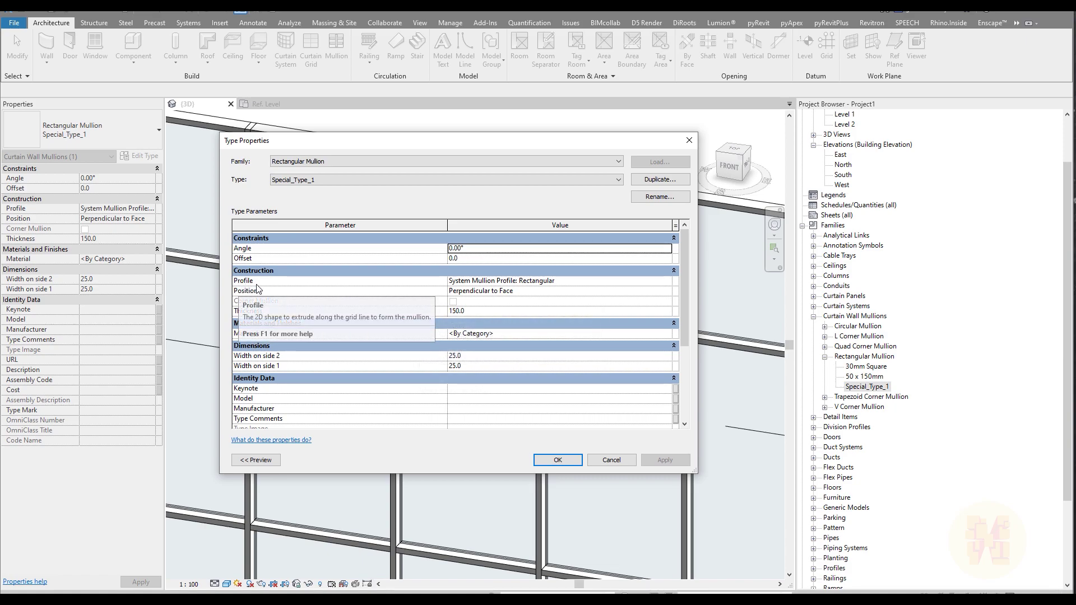
left_click(666, 281)
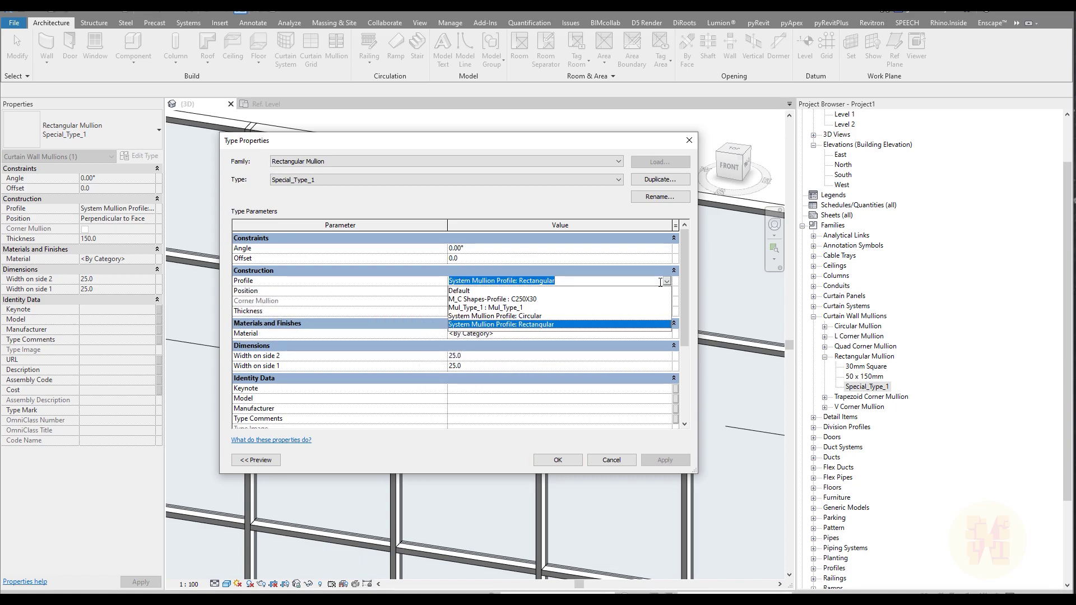
left_click(510, 309)
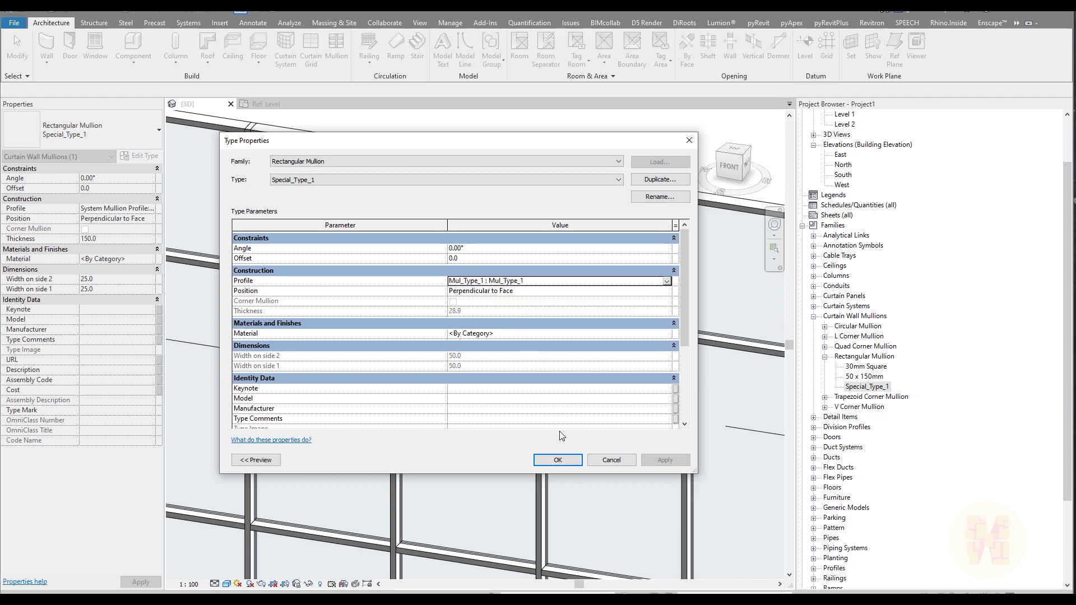
left_click(558, 460)
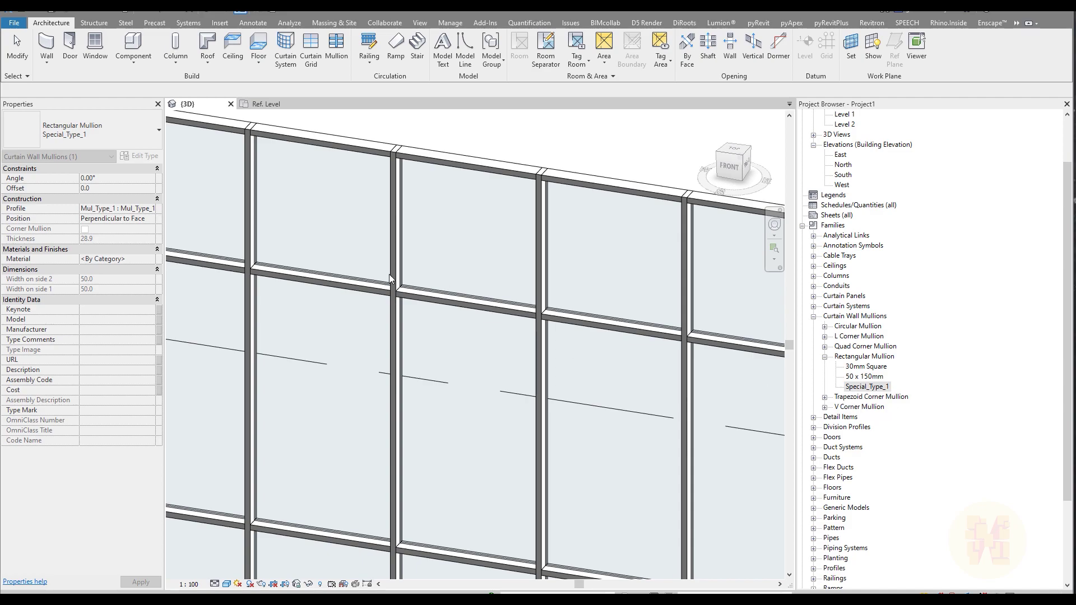
Select only the Curtain Wall Mullions along the second interior vertical grid line of the curtain wall and unpin them
key("Escape")
scroll(498, 292, "down", 5)
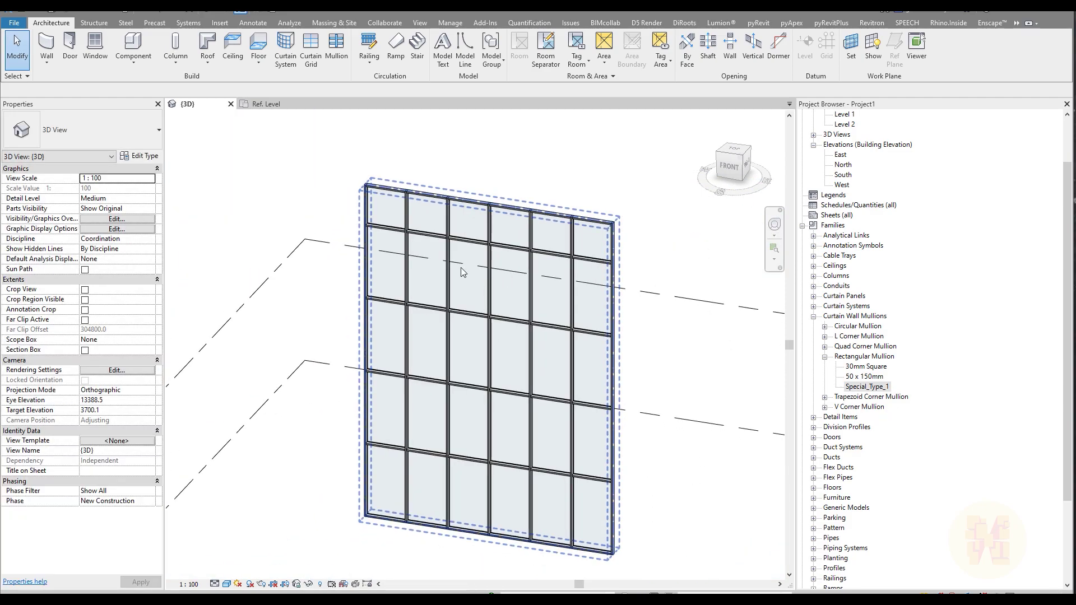
left_click_drag(428, 162, 459, 557)
left_click(451, 48)
left_click(723, 259)
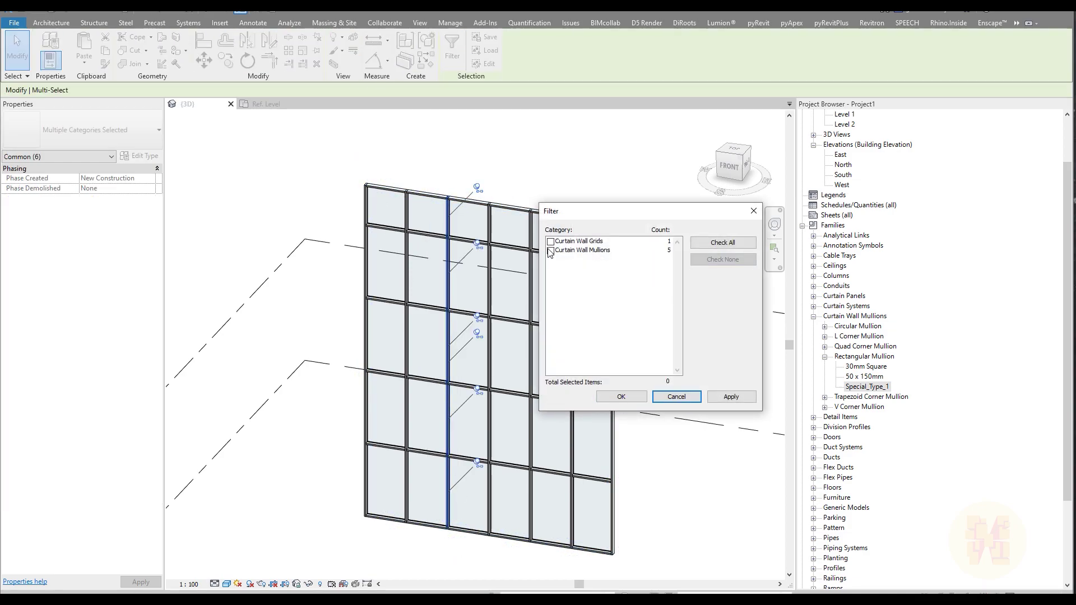
left_click(550, 250)
left_click(618, 398)
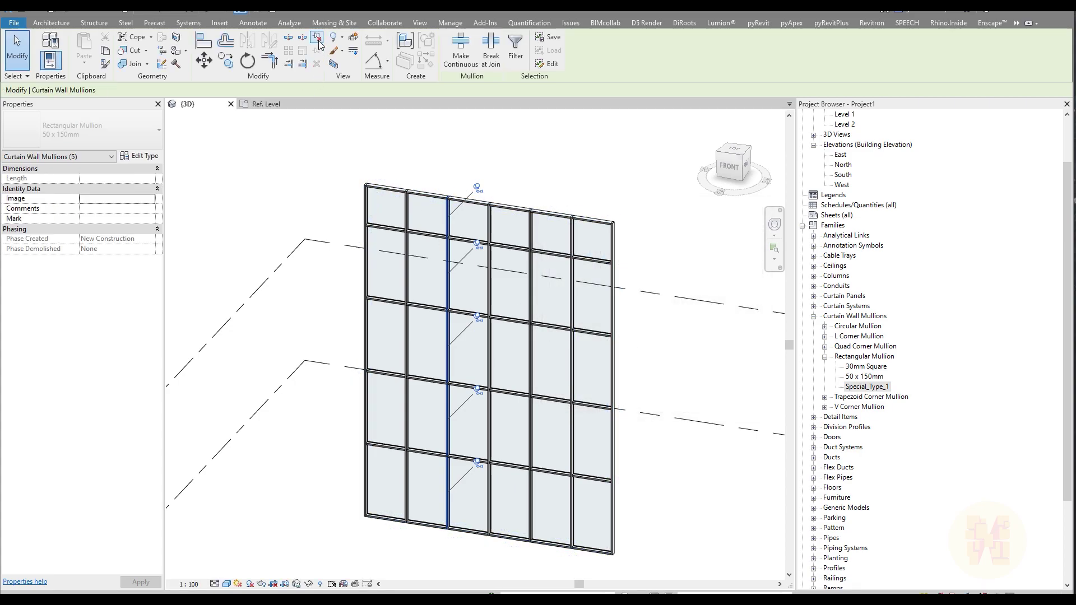
left_click(317, 38)
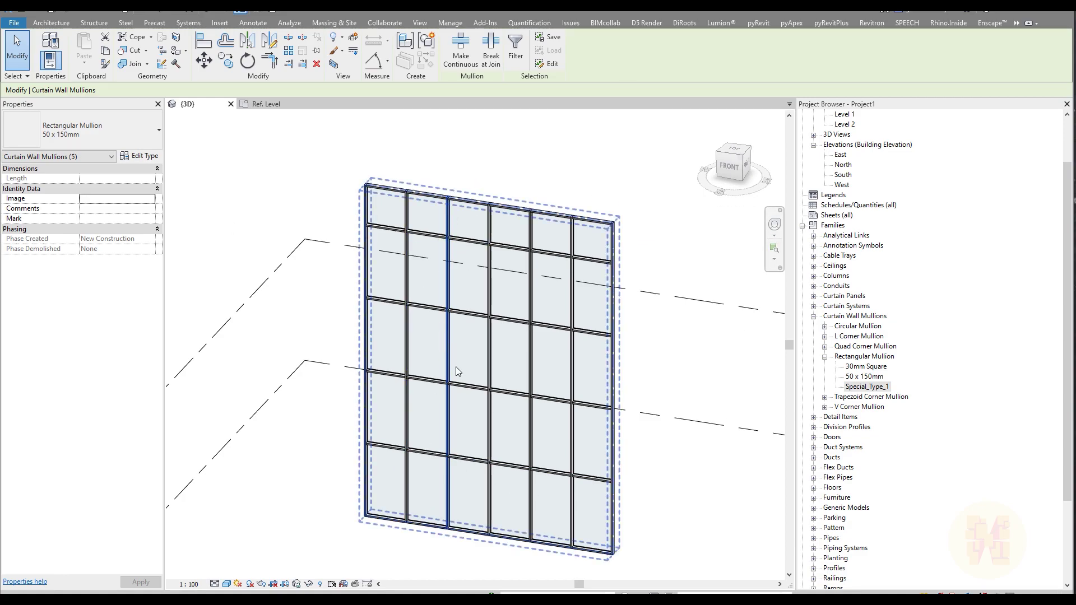
Change the type of the unpinned vertical mullions to Rectangular Mullion Special_Type_1
left_click(145, 148)
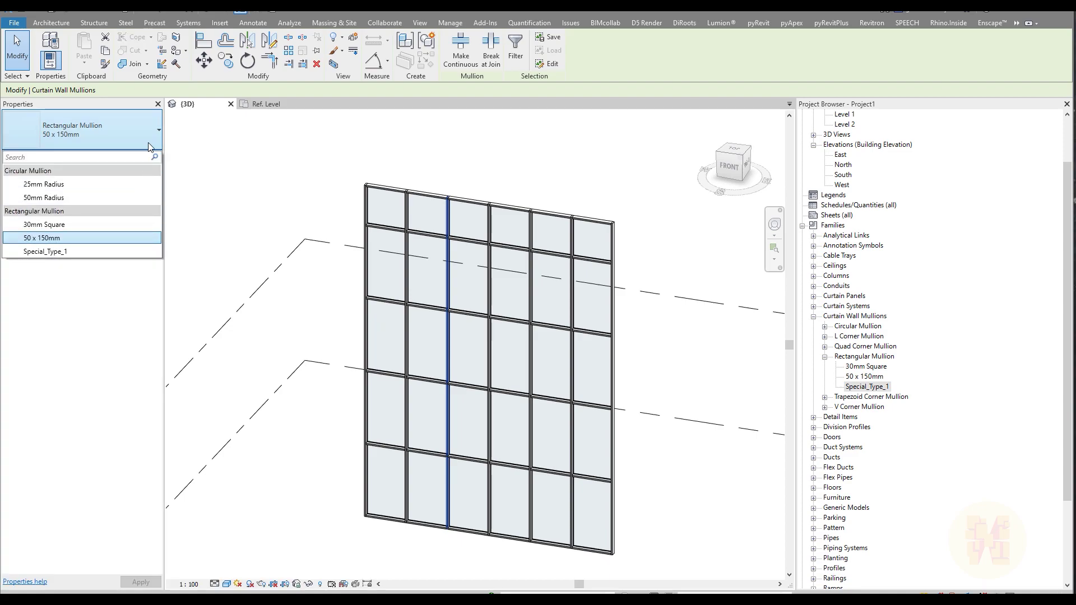
left_click(45, 251)
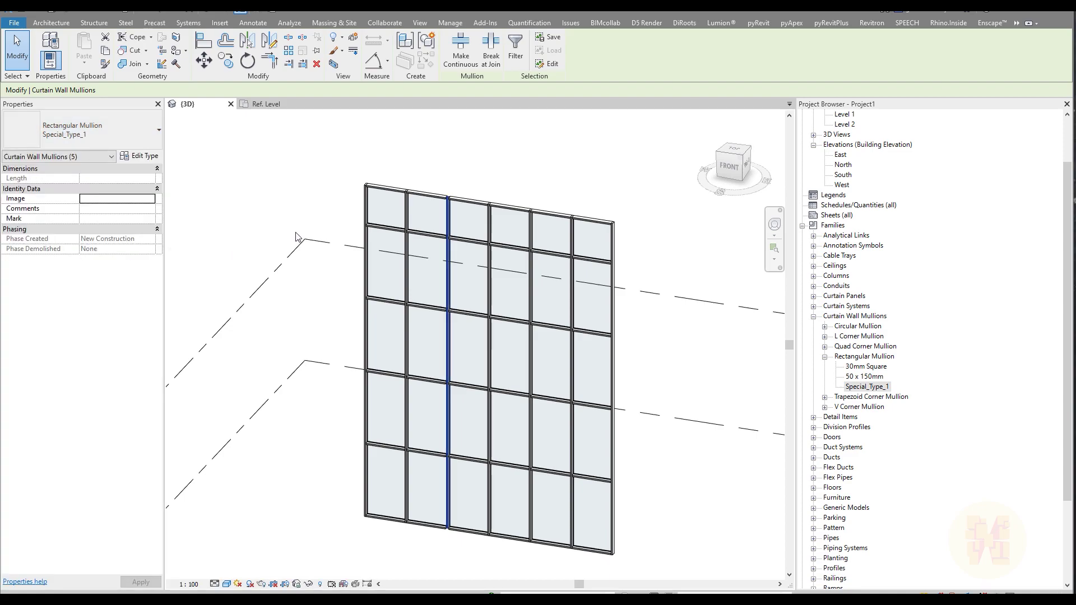
key("Escape")
Examine the Special_Type_1 mullion from the back of the curtain wall, checking its profile orientation and its joints with the horizontal mullions
scroll(446, 191, "up", 6)
middle_click_drag(447, 197, 474, 351, "shift")
scroll(473, 263, "down", 10)
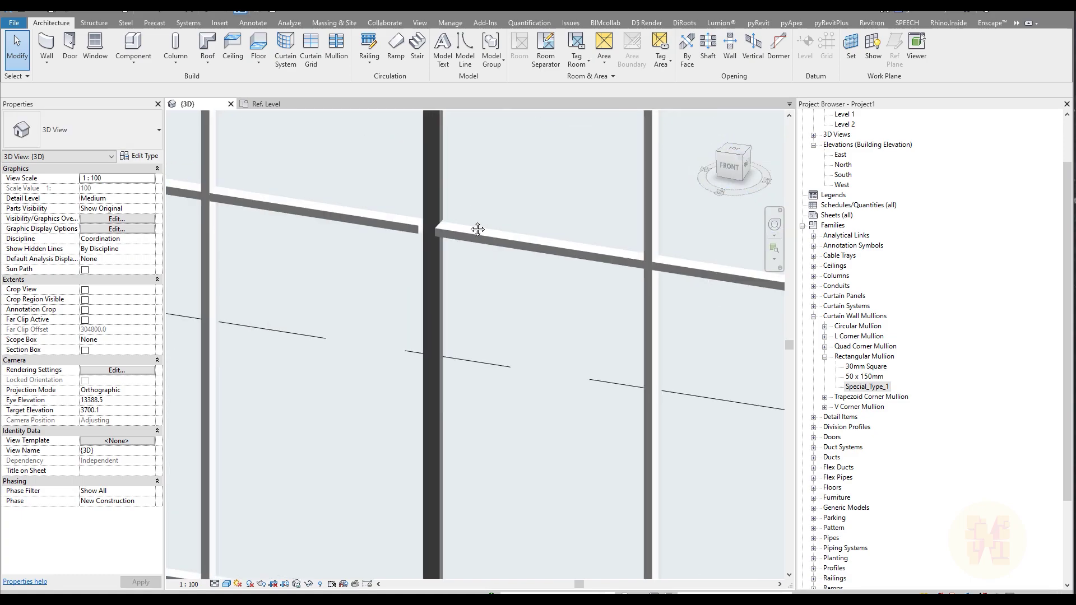
middle_click_drag(461, 270, 488, 263, "shift")
scroll(489, 263, "up", 6)
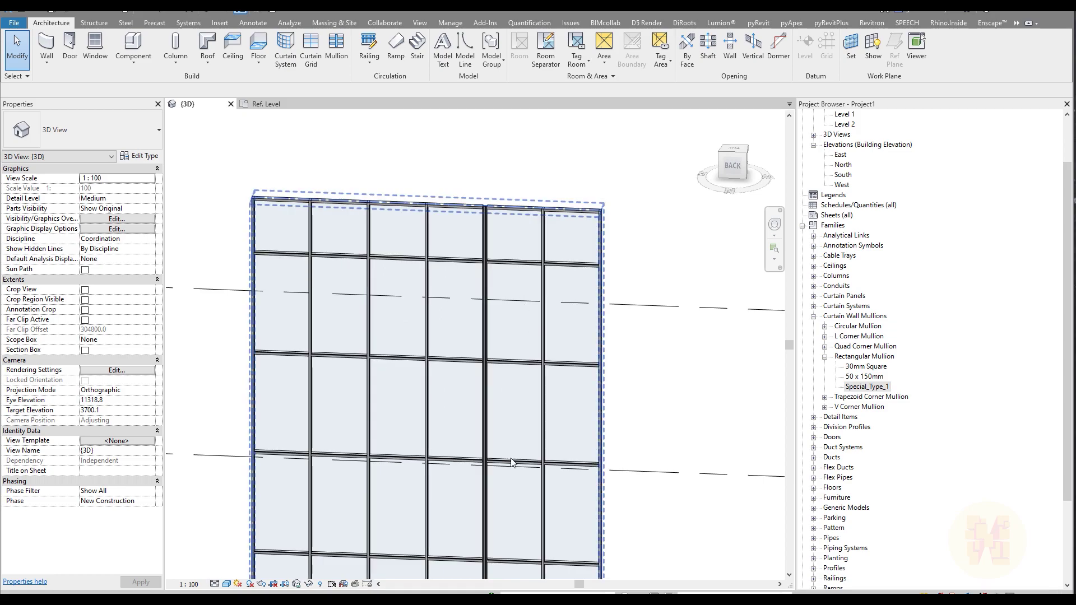
middle_click_drag(512, 417, 482, 241, "shift")
scroll(475, 218, "up", 6)
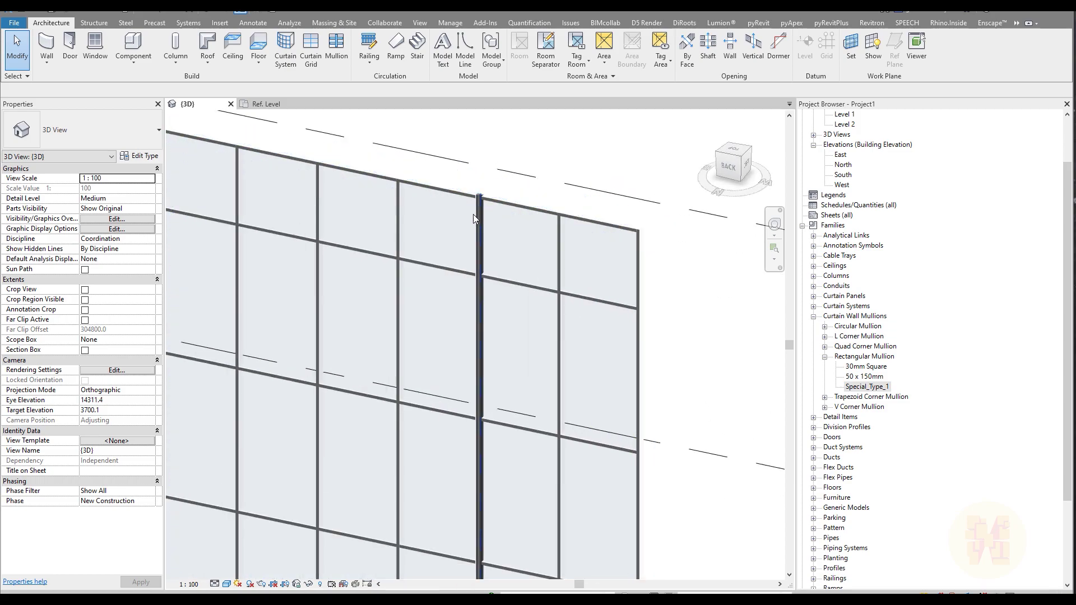
scroll(477, 200, "up", 4)
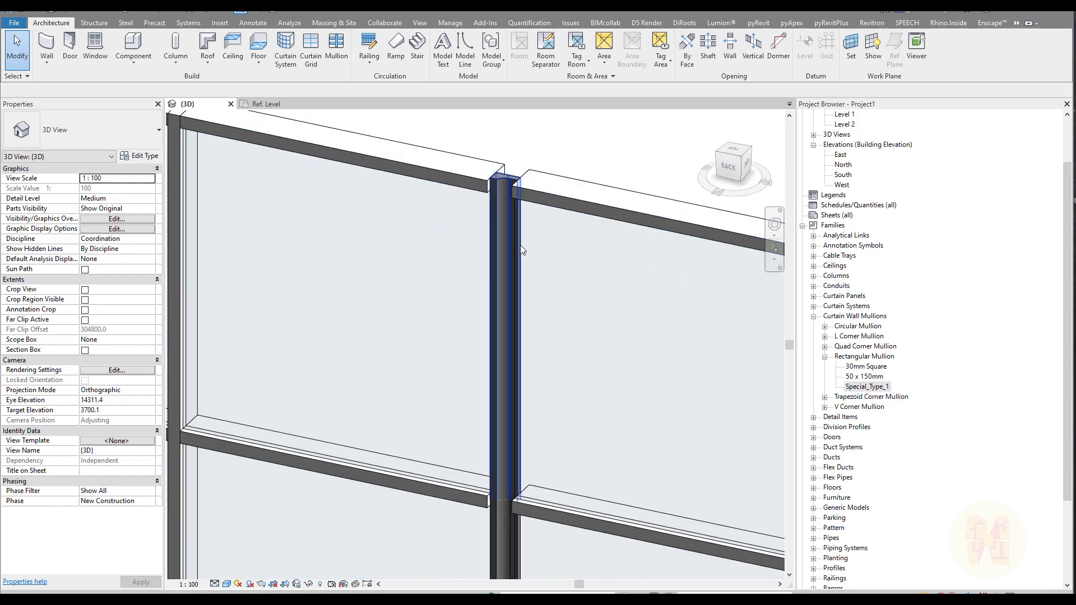
scroll(521, 256, "down", 5)
scroll(509, 251, "up", 4)
scroll(510, 244, "down", 4)
scroll(469, 252, "up", 5)
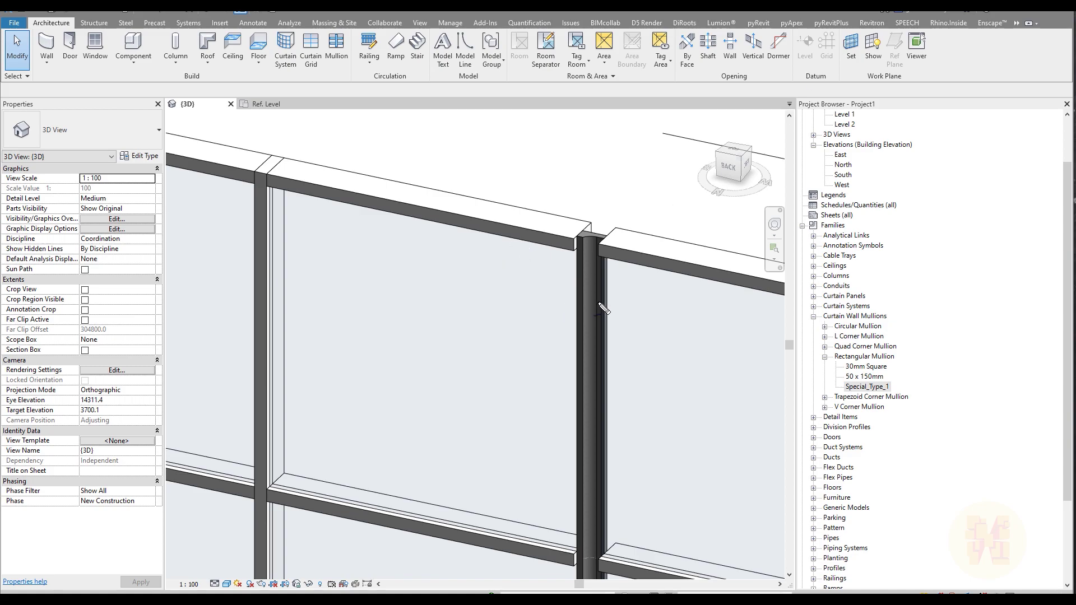
mouse_move(615, 323)
left_mouse_down()
mouse_move(687, 334)
mouse_move(638, 344)
mouse_move(657, 326)
left_mouse_up()
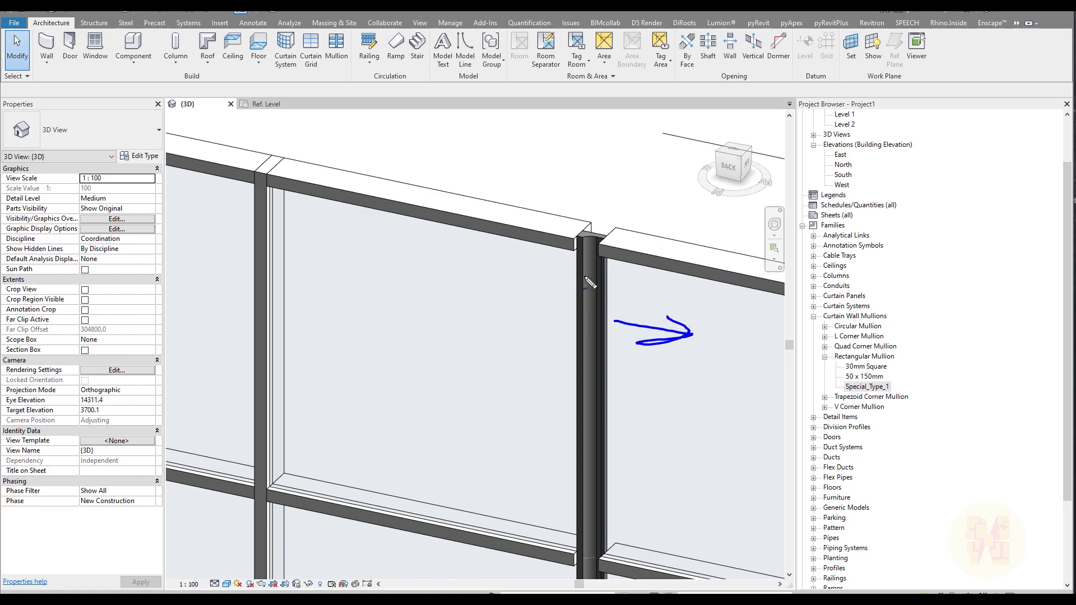
mouse_move(236, 270)
left_mouse_down()
mouse_move(159, 270)
mouse_move(203, 286)
left_mouse_up()
left_click_drag(270, 167, 257, 361)
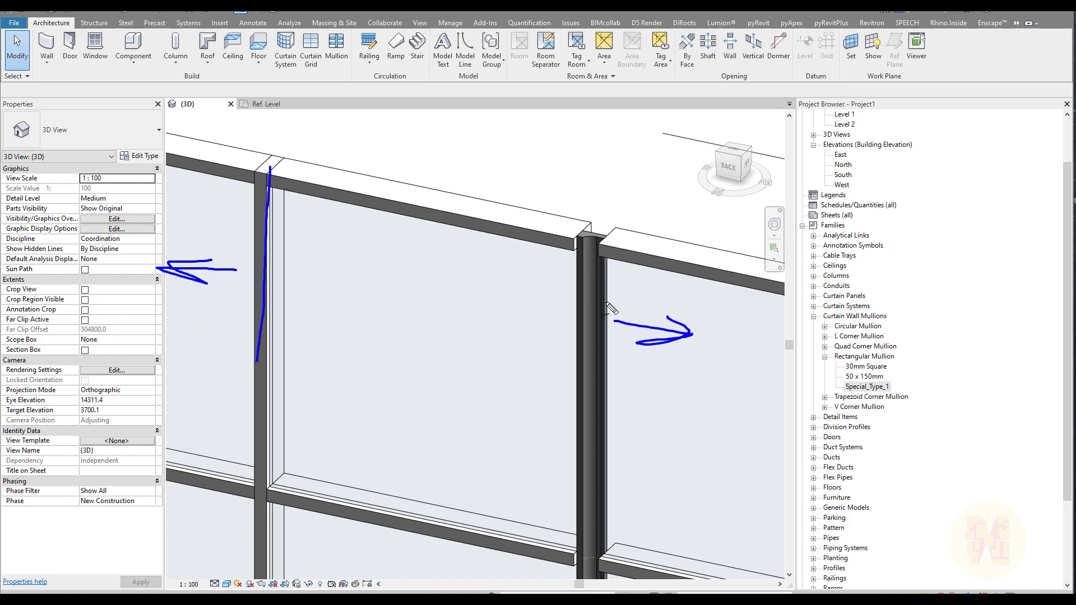
mouse_move(599, 242)
left_mouse_down()
mouse_move(575, 223)
mouse_move(607, 263)
mouse_move(586, 221)
left_mouse_up()
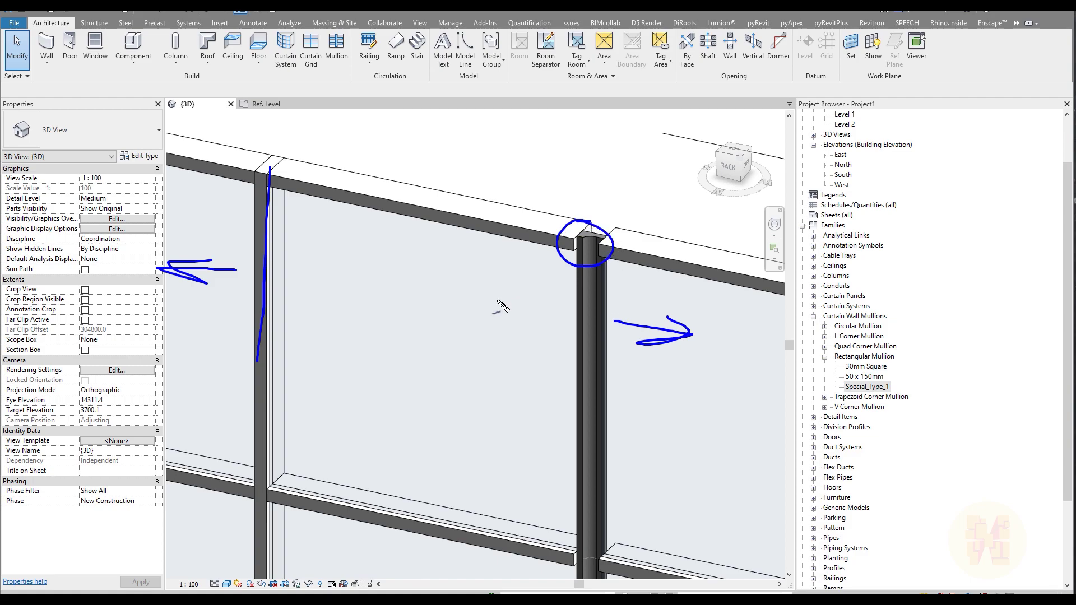
key("Escape")
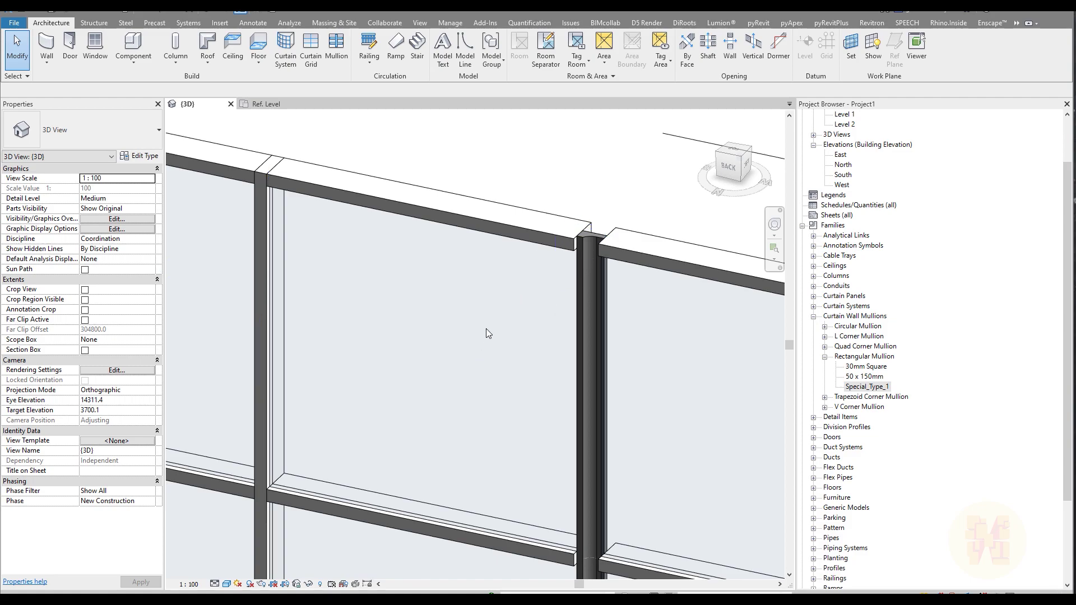
In the Mul_Type_1 profile family, mirror all the profile lines about the vertical reference plane without keeping a copy
left_click(263, 106)
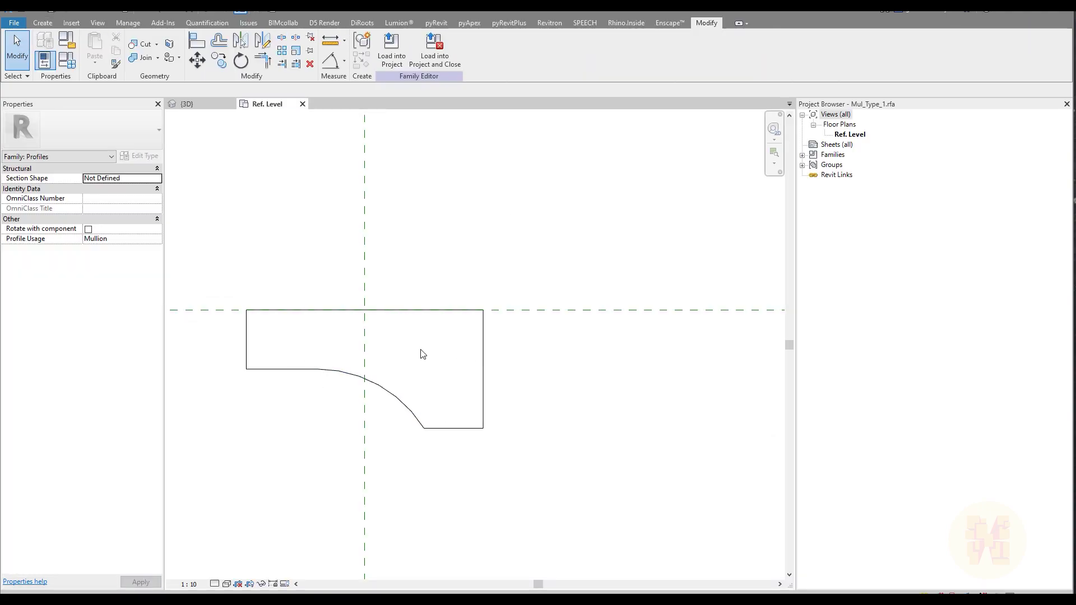
middle_click_drag(420, 365, 480, 361)
mouse_move(268, 246)
left_mouse_down()
mouse_move(398, 341)
mouse_move(639, 472)
left_mouse_up()
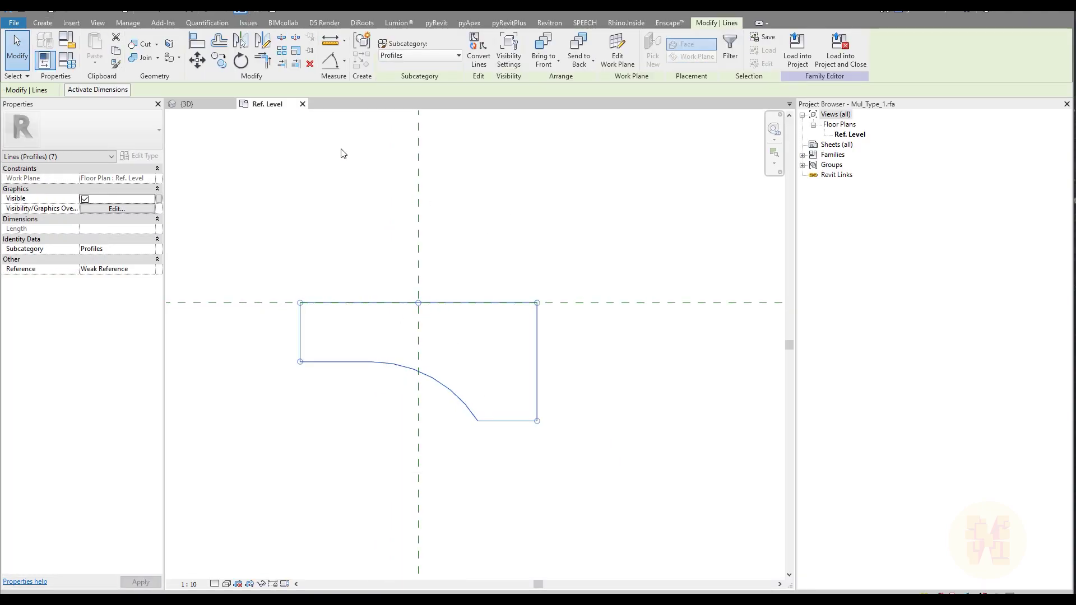
left_click(240, 45)
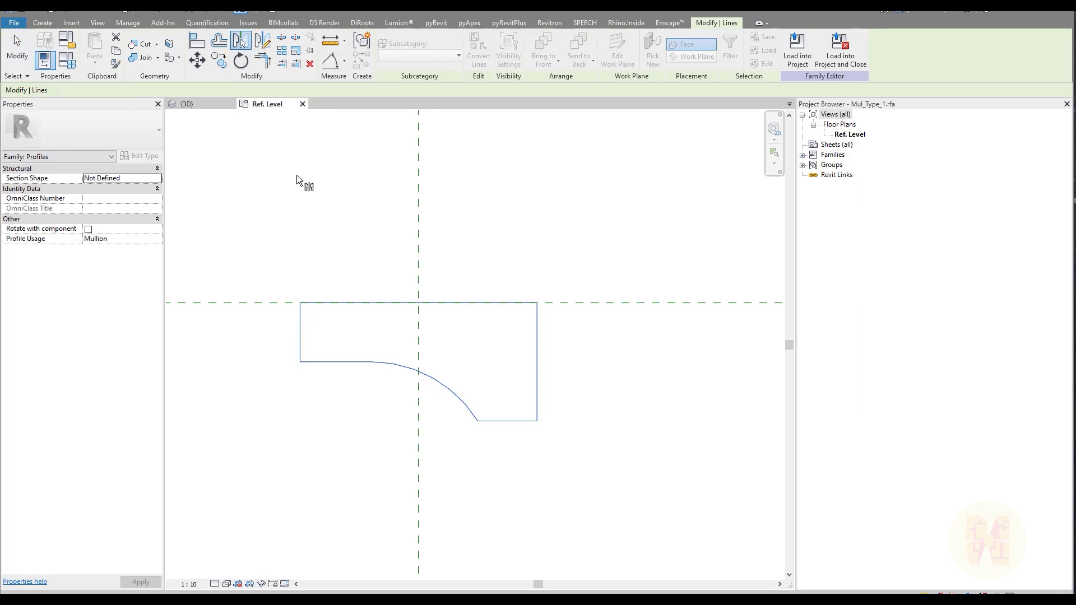
left_click(68, 91)
left_click(419, 238)
left_click(517, 290)
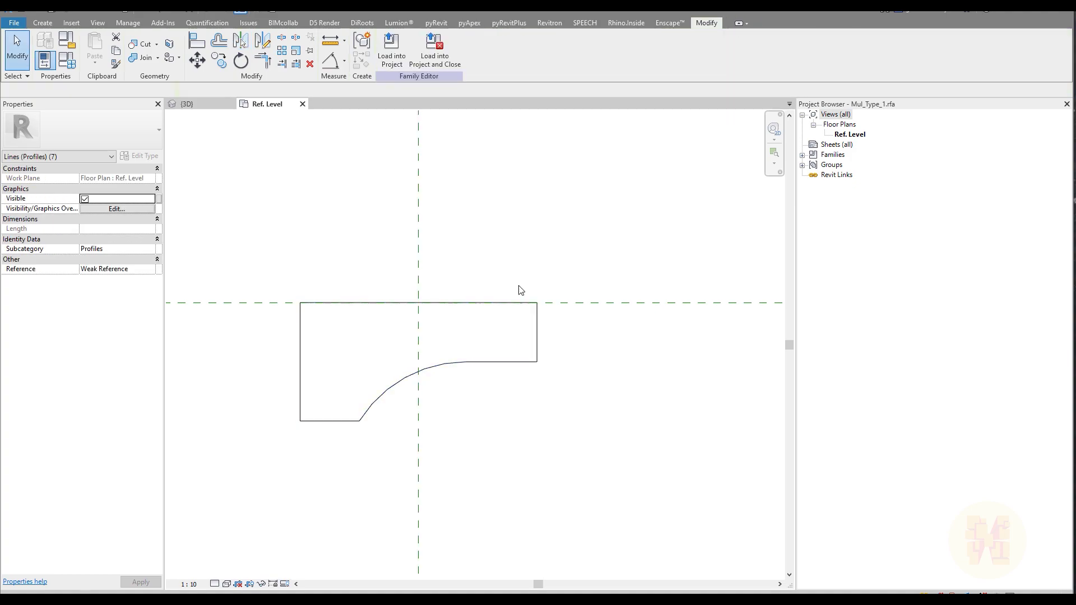
Save the mirrored profile as a new family named Mul_Type_2 in the Documents folder and load it into the curtain wall project
left_click(15, 26)
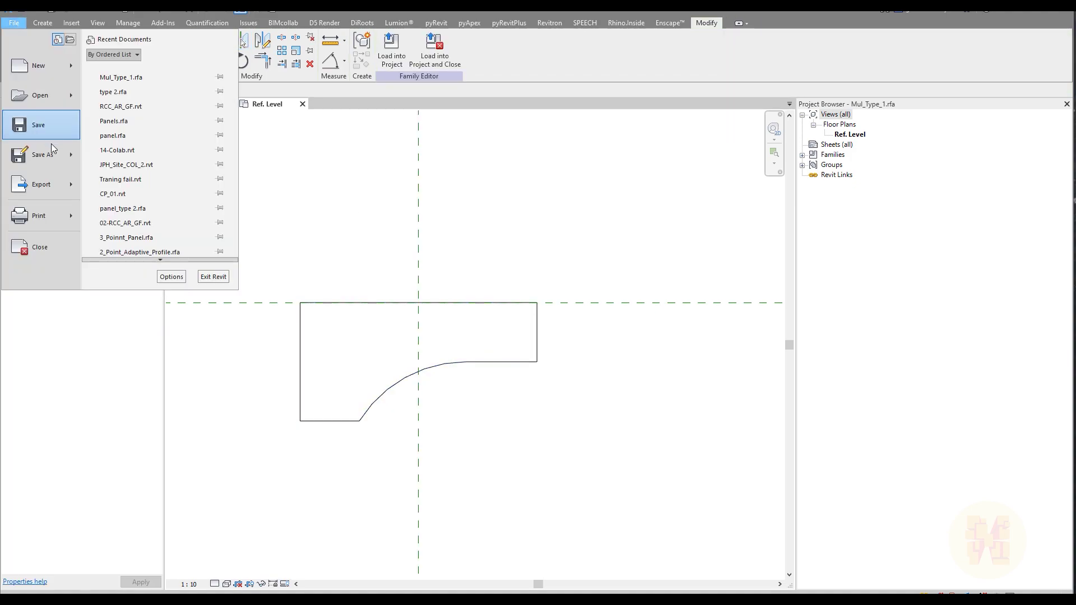
mouse_move(71, 156)
left_click(149, 146)
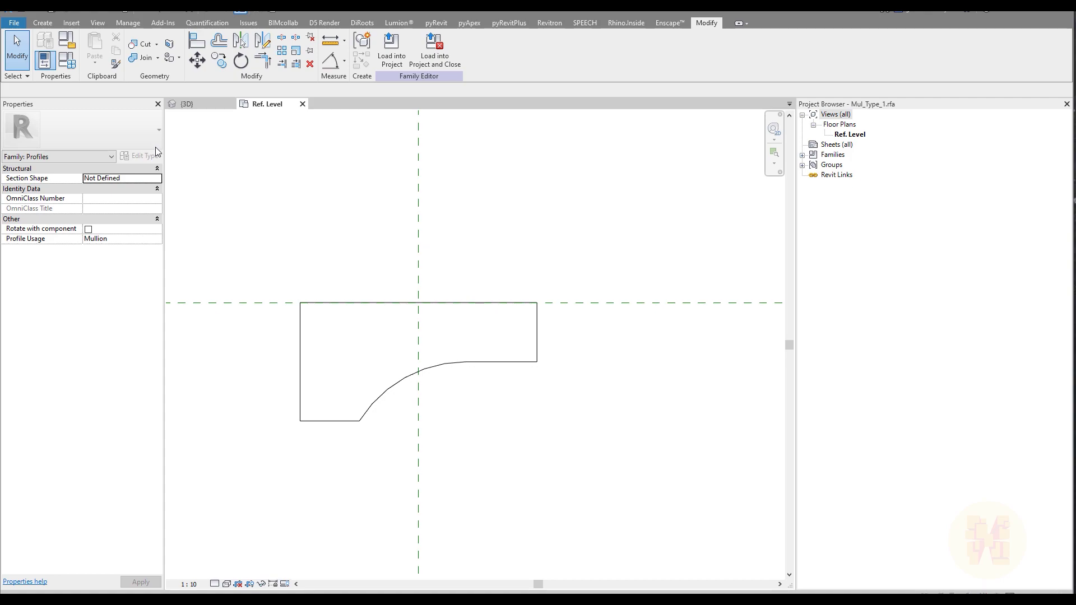
left_click_drag(510, 399, 482, 402)
type("2")
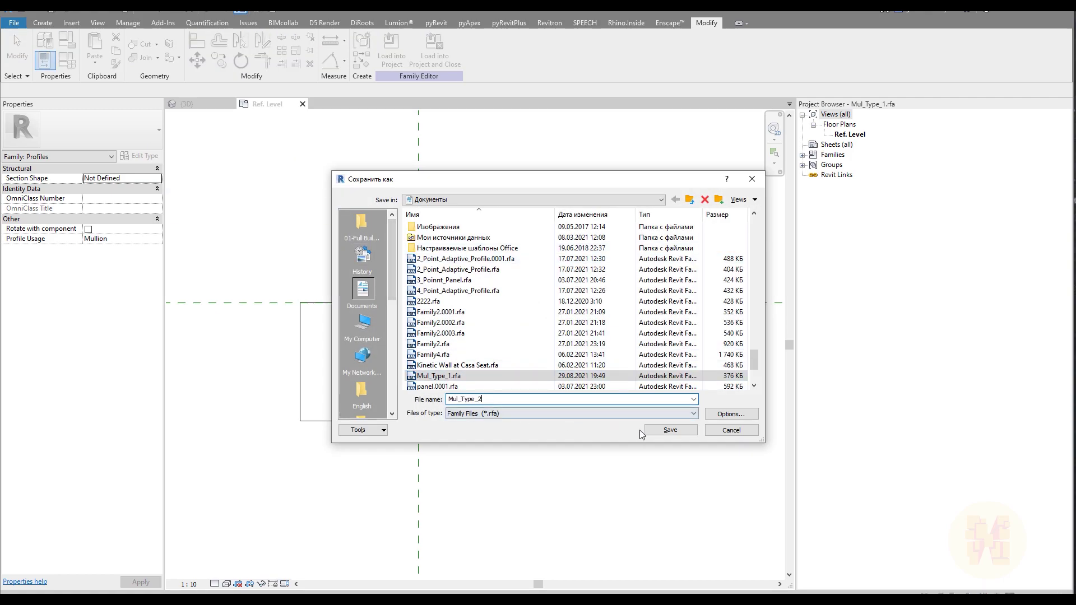
left_click(671, 430)
left_click(398, 59)
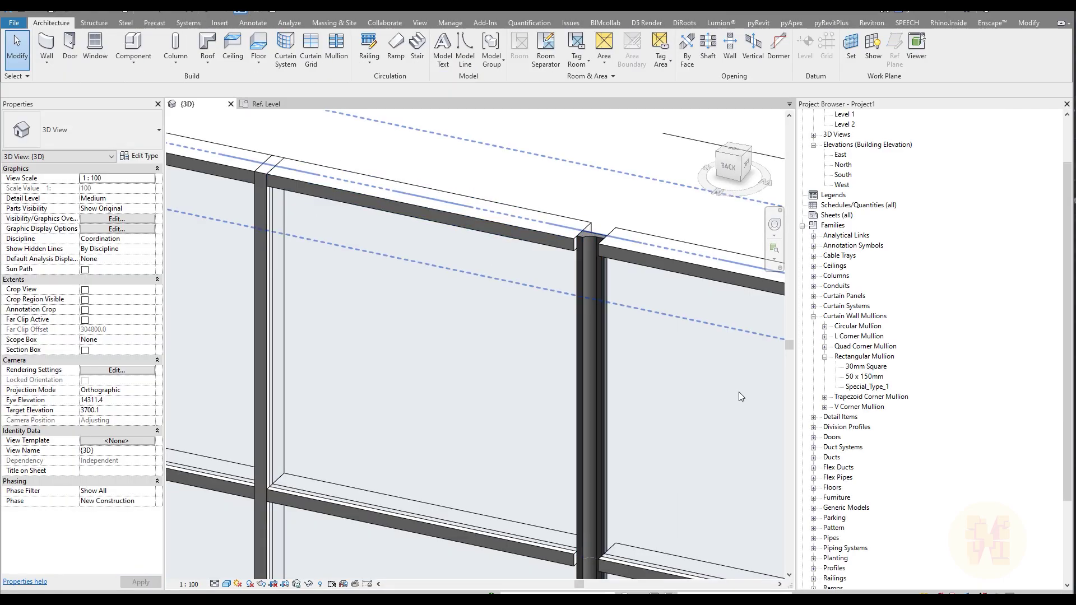
Duplicate the Special_Type_1 mullion type as Special_Type_2 and set the new type's Profile to Mul_Type_2 : Mul_Type_2
left_click(867, 388)
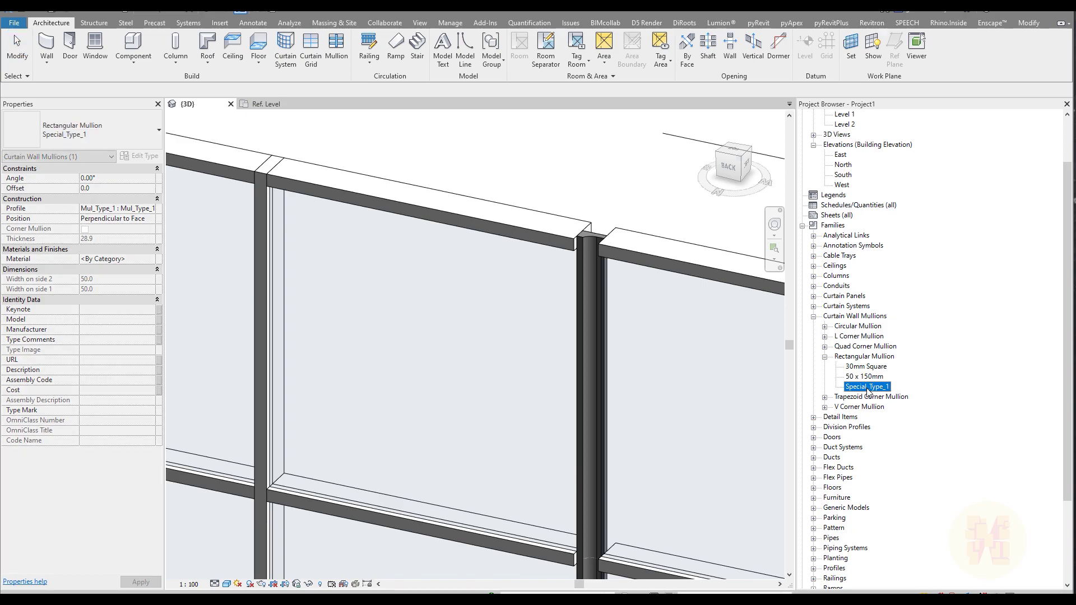
right_click(867, 388)
left_click(899, 395)
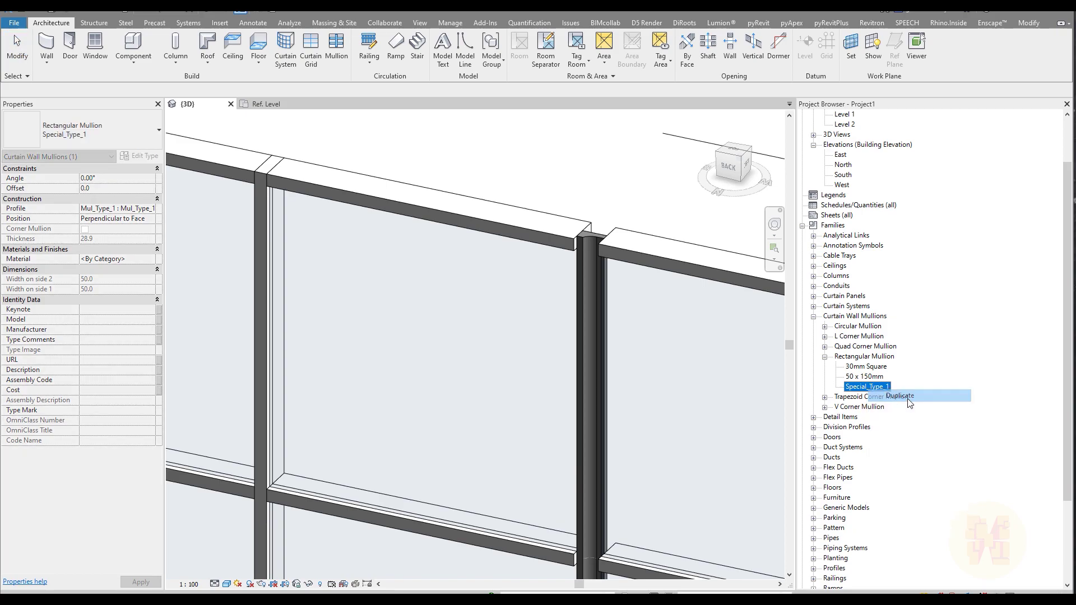
right_click(892, 399)
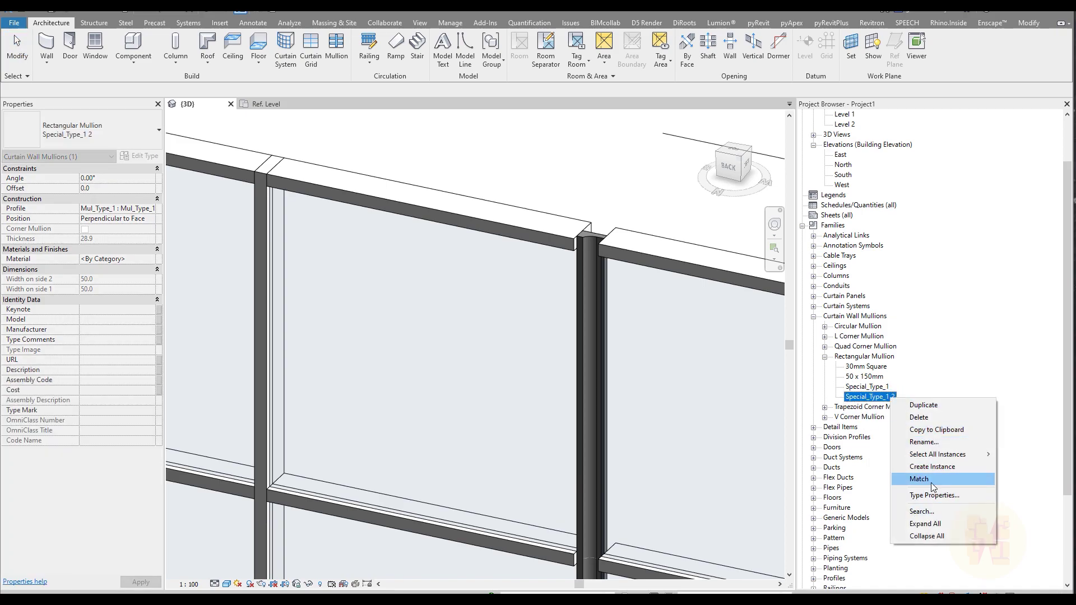
left_click(939, 443)
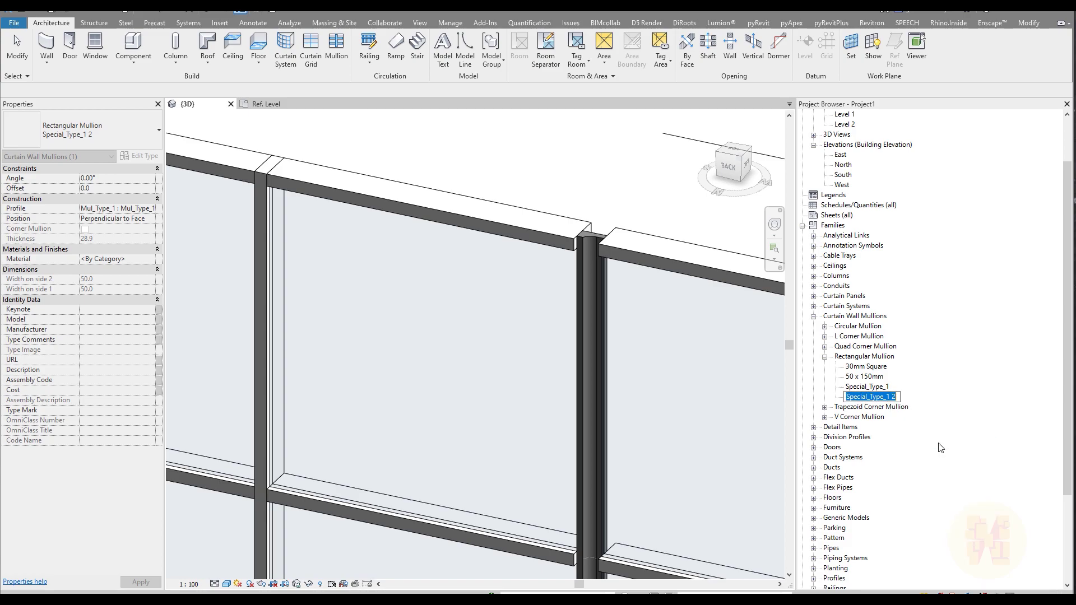
key("End")
key("Return")
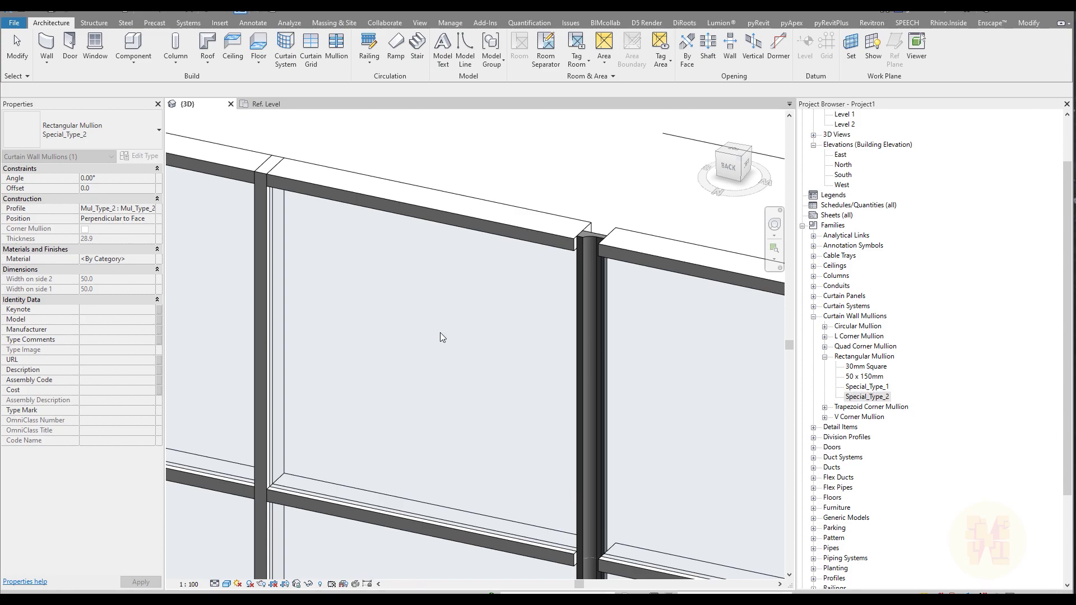
Select only the Curtain Wall Mullions along the vertical grid line next to the Special_Type_1 mullions, on the wall's centre, and unpin them
scroll(440, 336, "down", 5)
key("Escape")
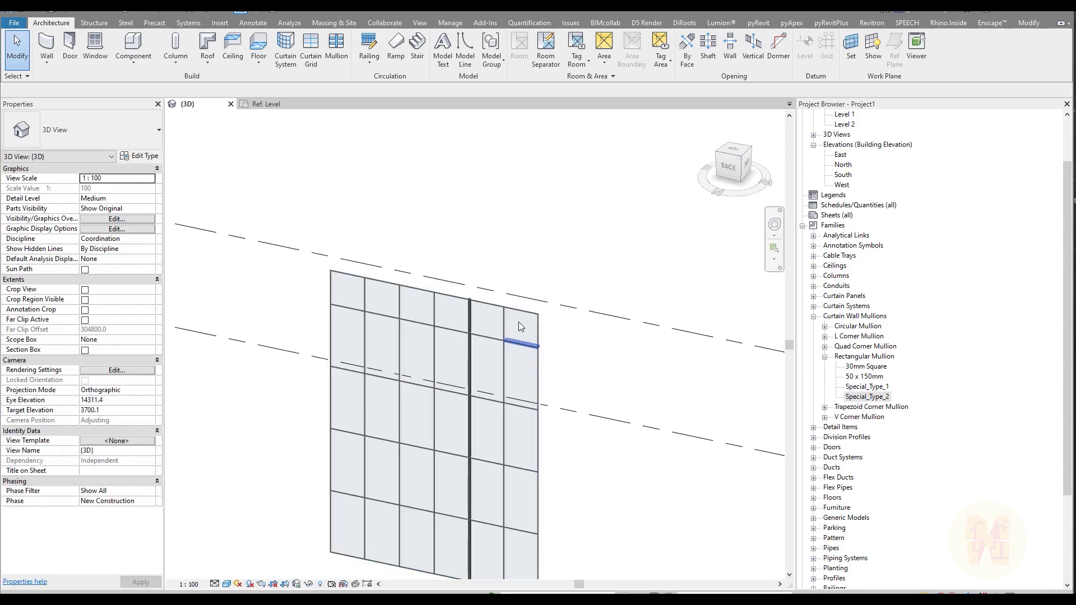
middle_click_drag(519, 327, 426, 233)
left_click_drag(421, 217, 457, 572)
left_click(452, 49)
left_click(712, 260)
left_click(615, 250)
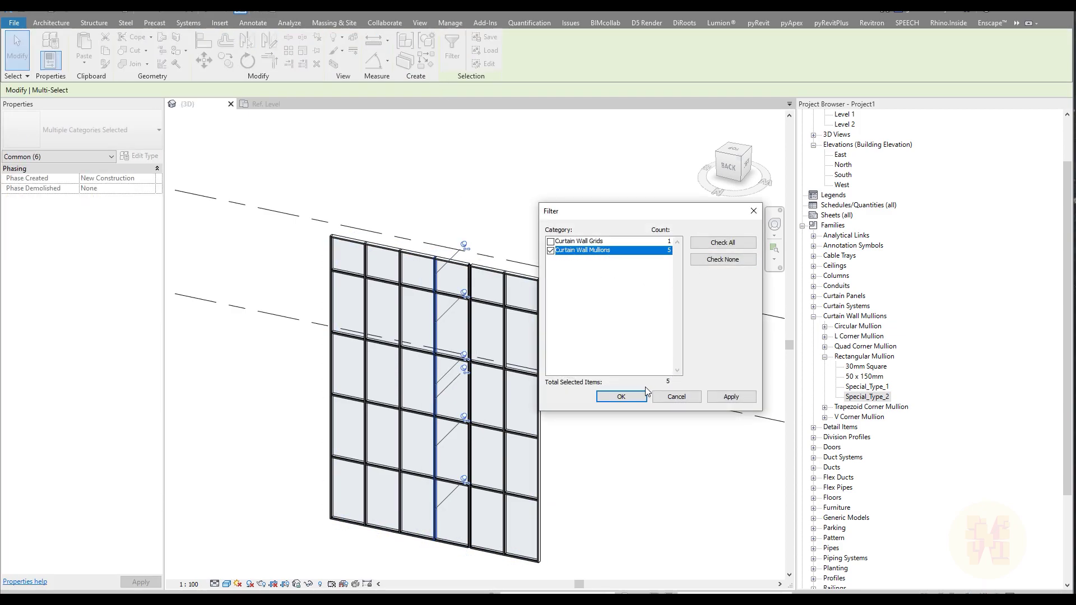
left_click(621, 396)
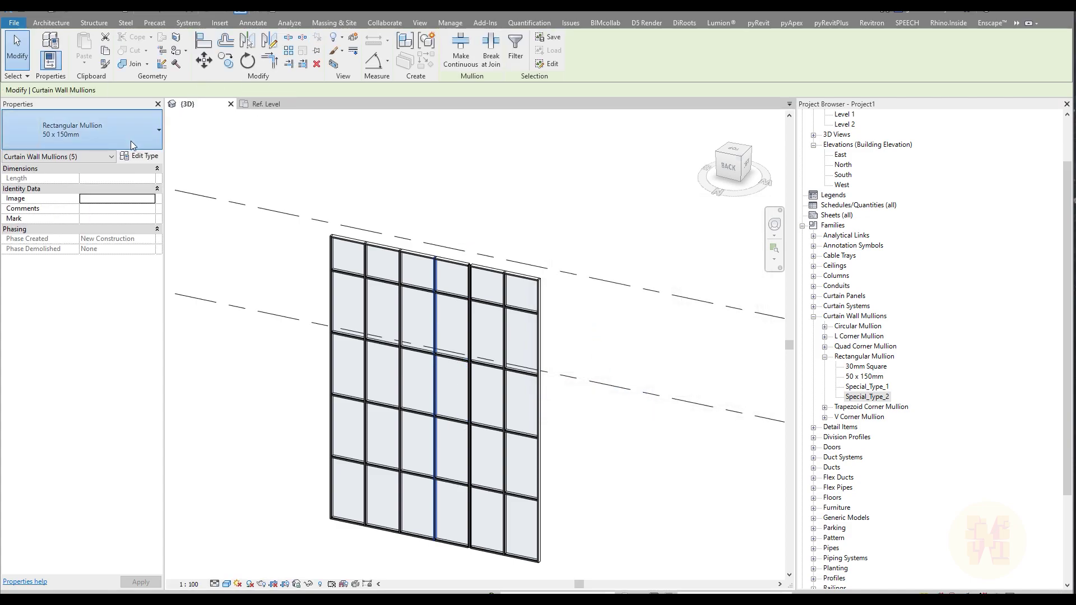
Change the selected centre mullions to Special_Type_2 and inspect their profile beside the Special_Type_1 mullions
left_click(130, 139)
left_click(59, 270)
scroll(449, 261, "up", 5)
key("Escape")
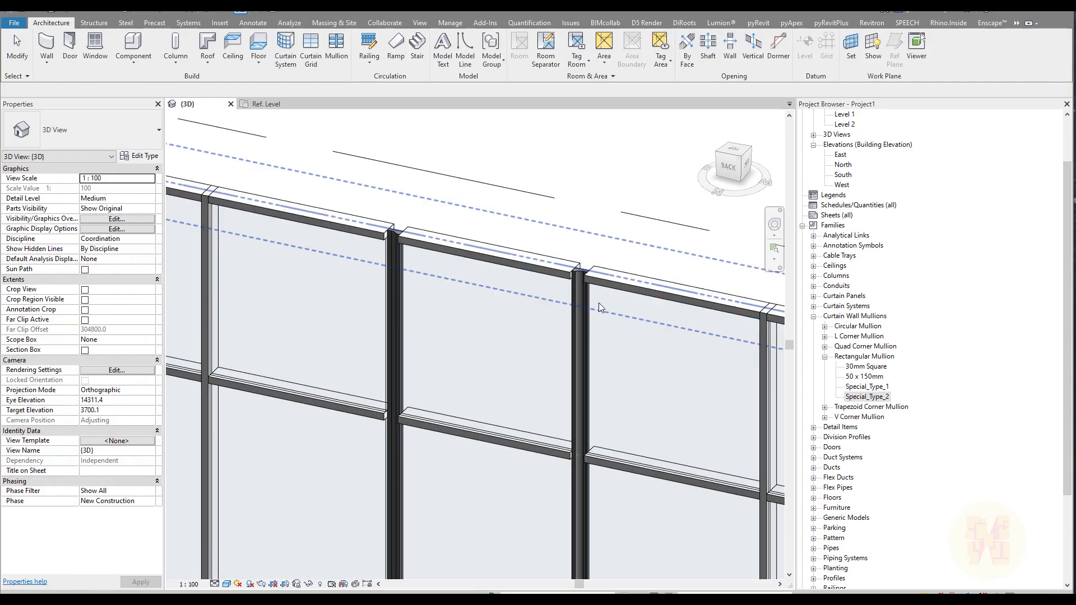
scroll(445, 246, "up", 4)
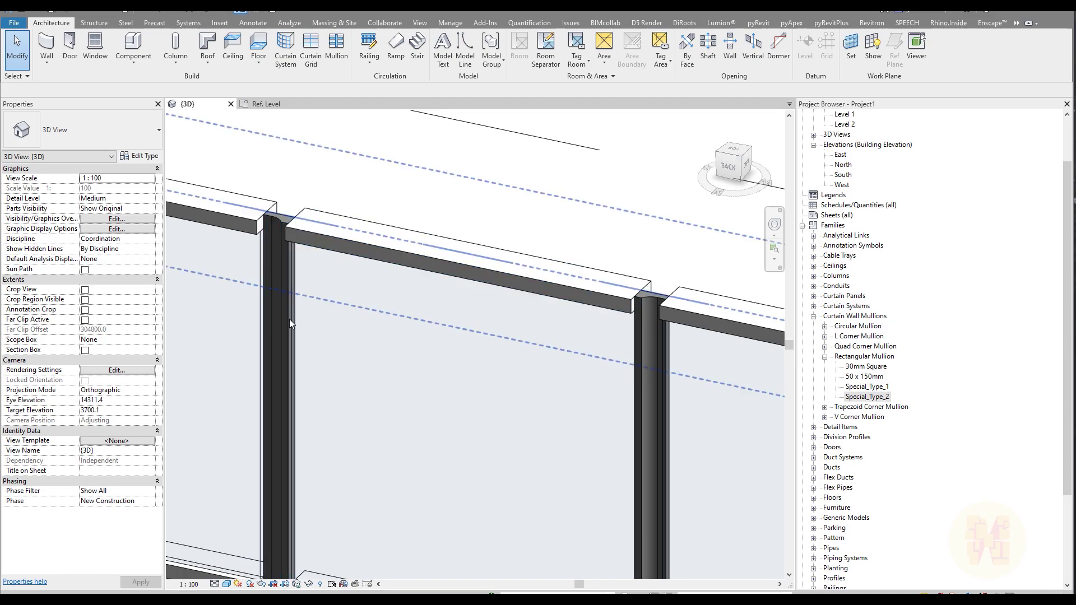
scroll(284, 304, "down", 3)
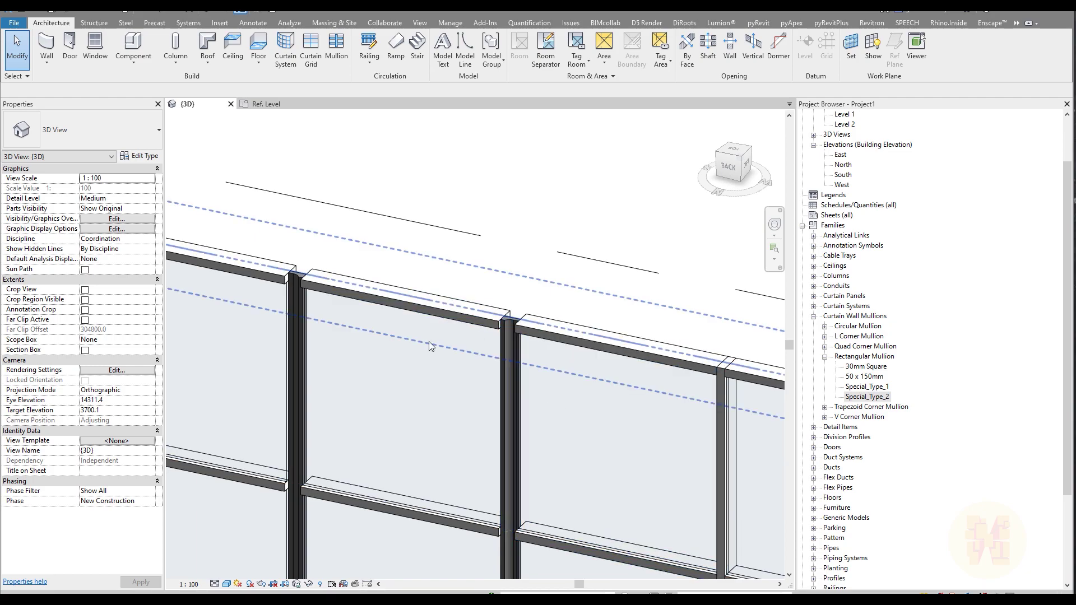
scroll(297, 288, "up", 5)
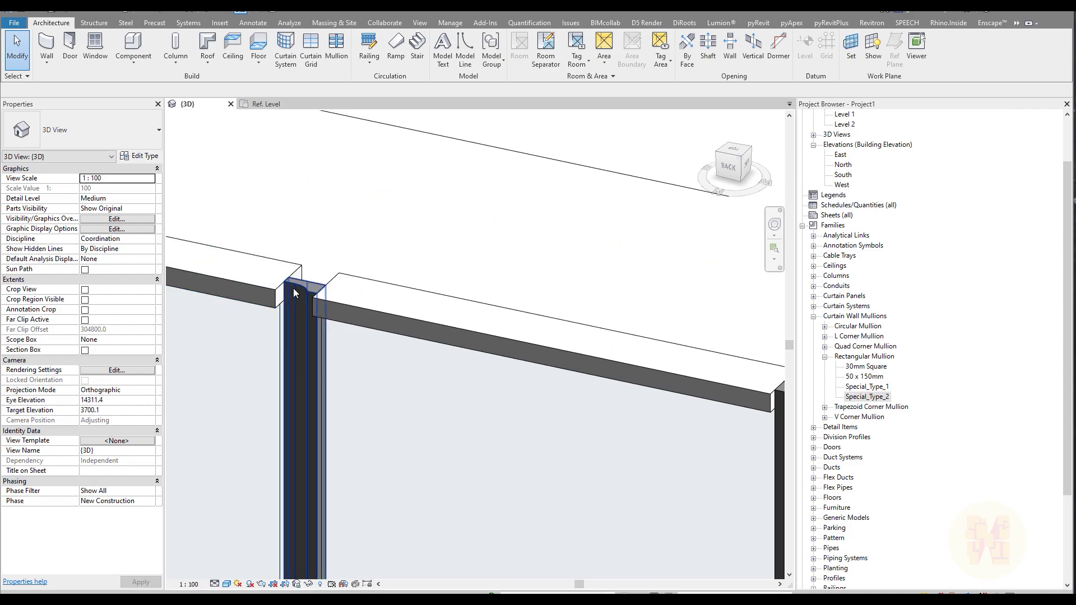
Examine the top ends and mirrored profiles of the Special_Type_1 and Special_Type_2 mullions on the curtain wall
scroll(307, 295, "down", 3)
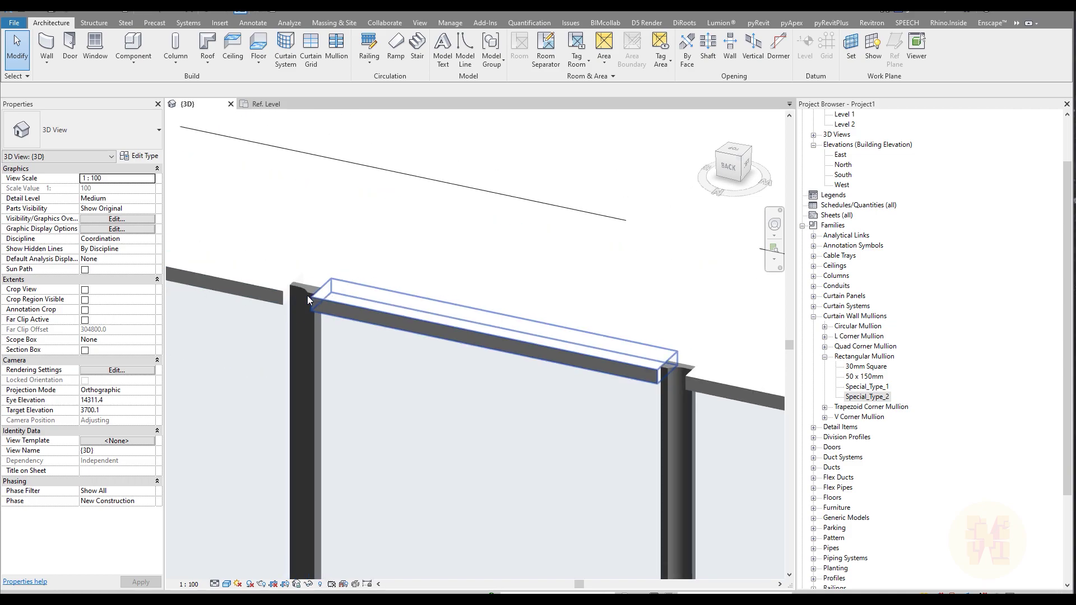
scroll(307, 299, "down", 5)
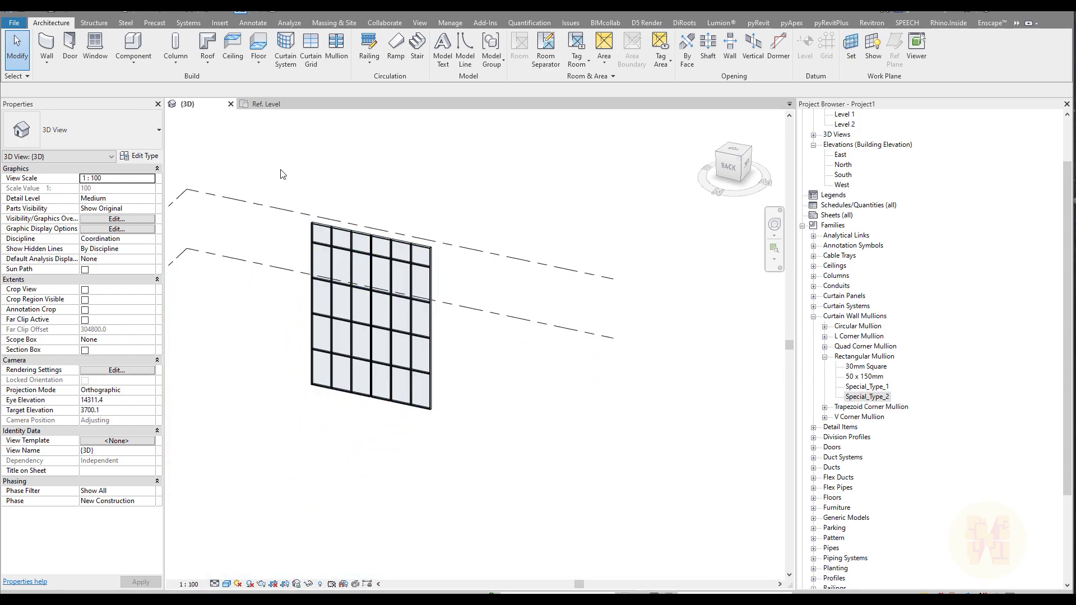
scroll(335, 240, "up", 5)
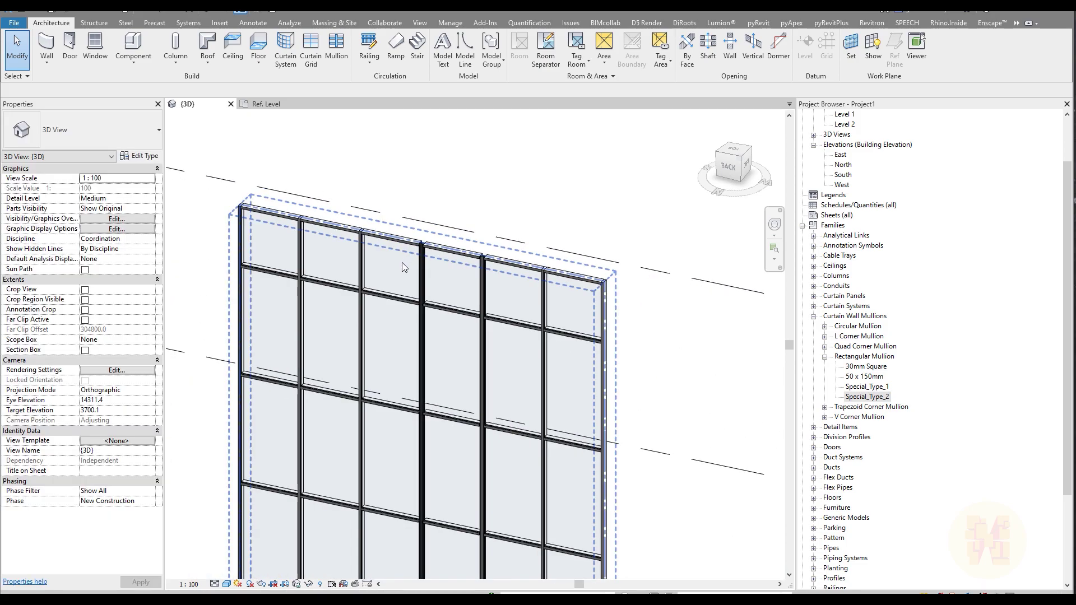
scroll(402, 268, "up", 8)
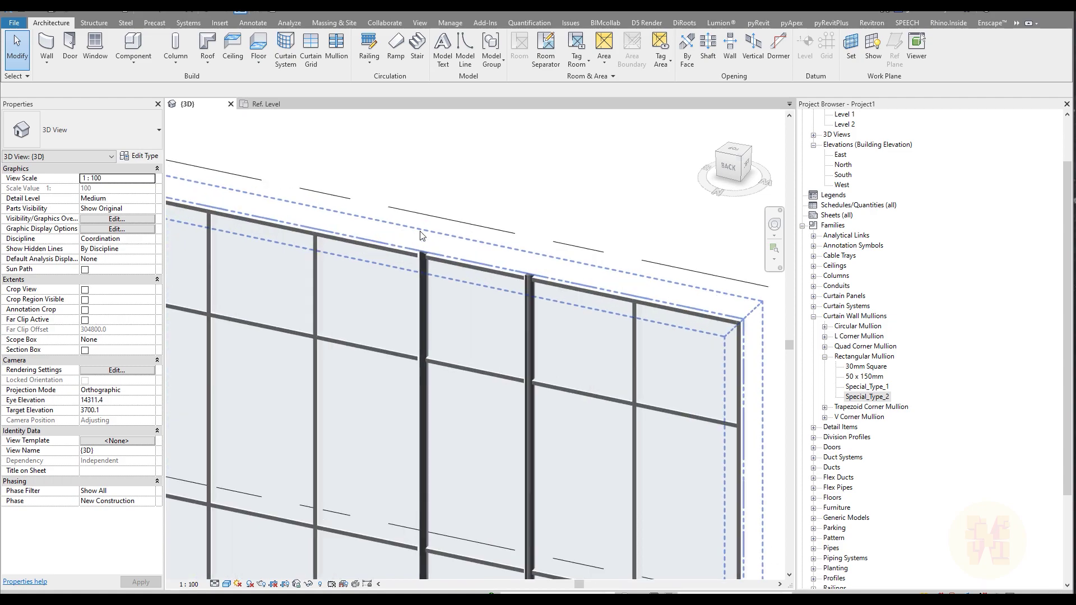
scroll(430, 281, "up", 2)
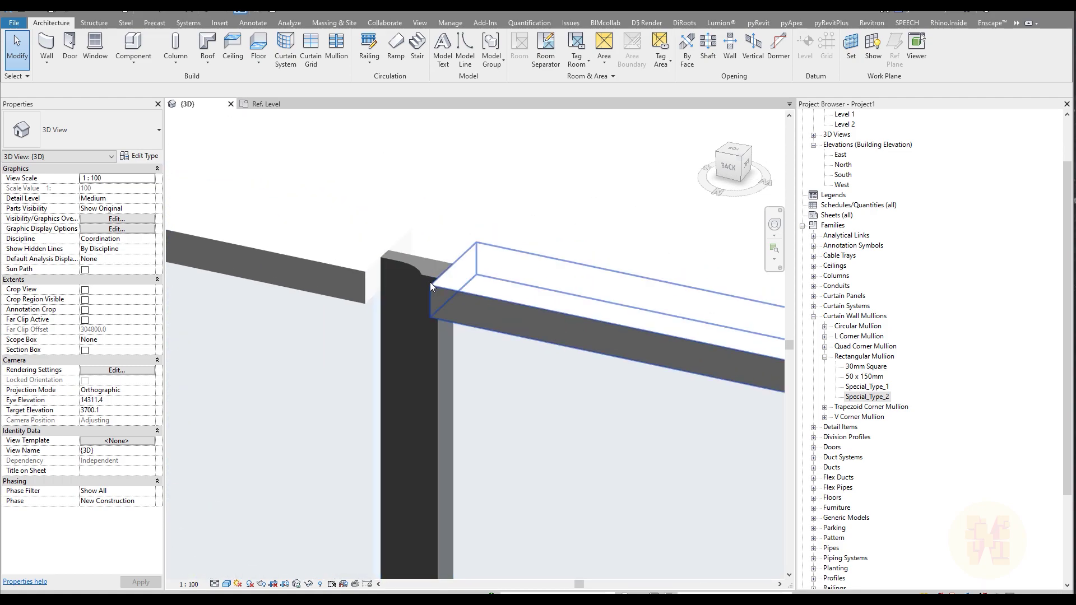
scroll(436, 289, "up", 3)
scroll(429, 269, "down", 6)
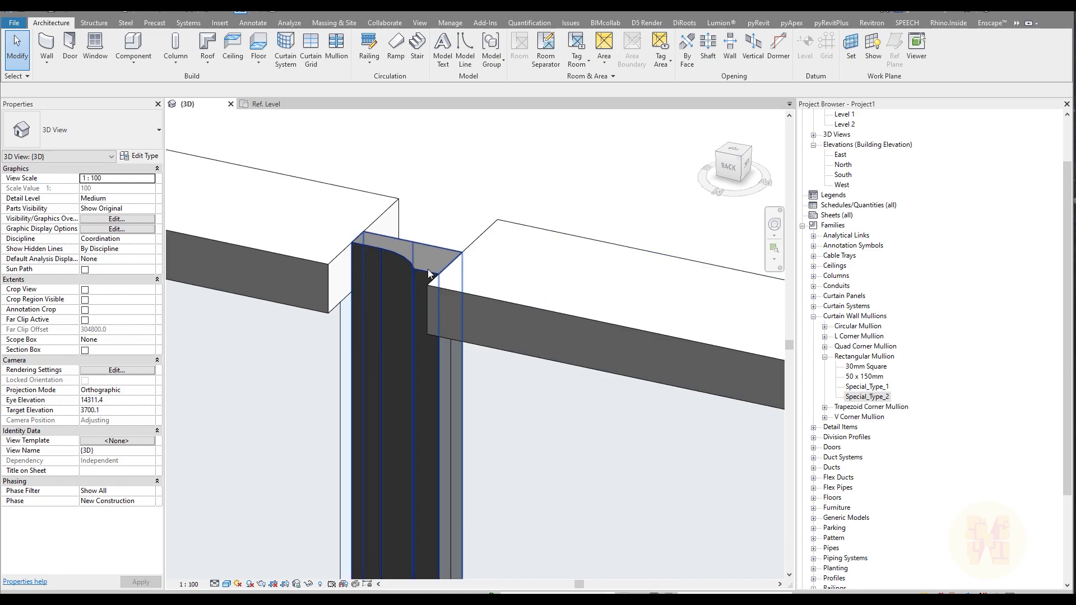
scroll(375, 254, "up", 3)
scroll(386, 263, "up", 1)
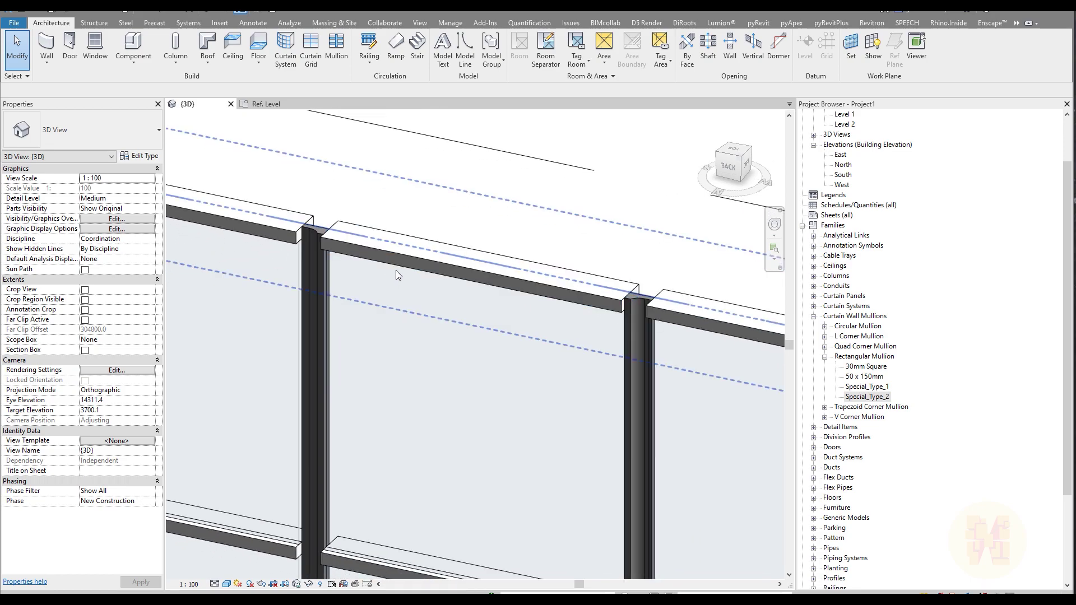
scroll(424, 277, "down", 2)
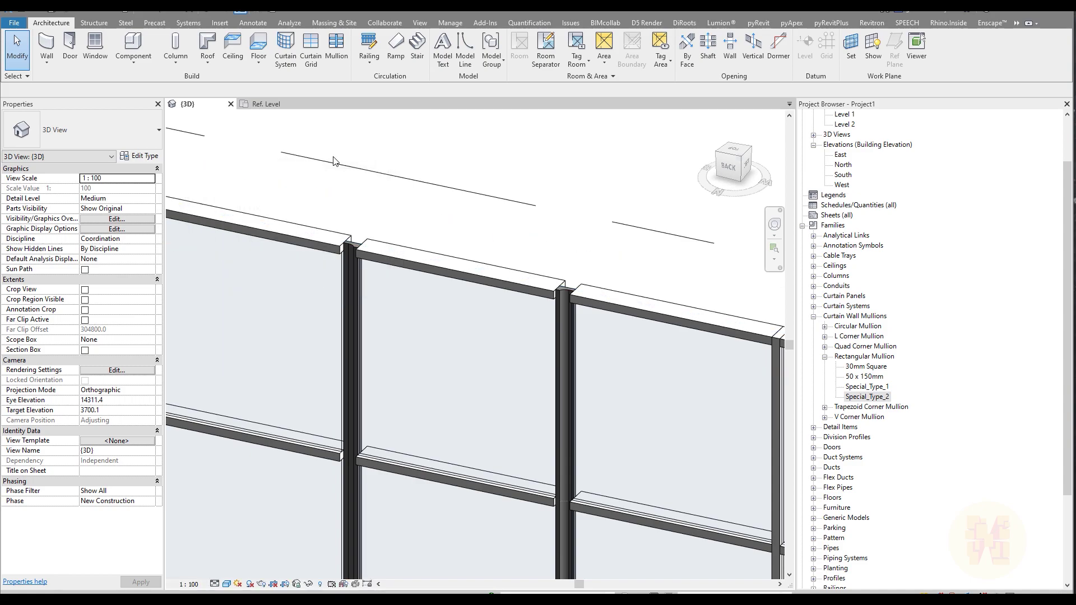
Create a new family from the Metric Generic Model Adaptive.rft template
left_click(16, 23)
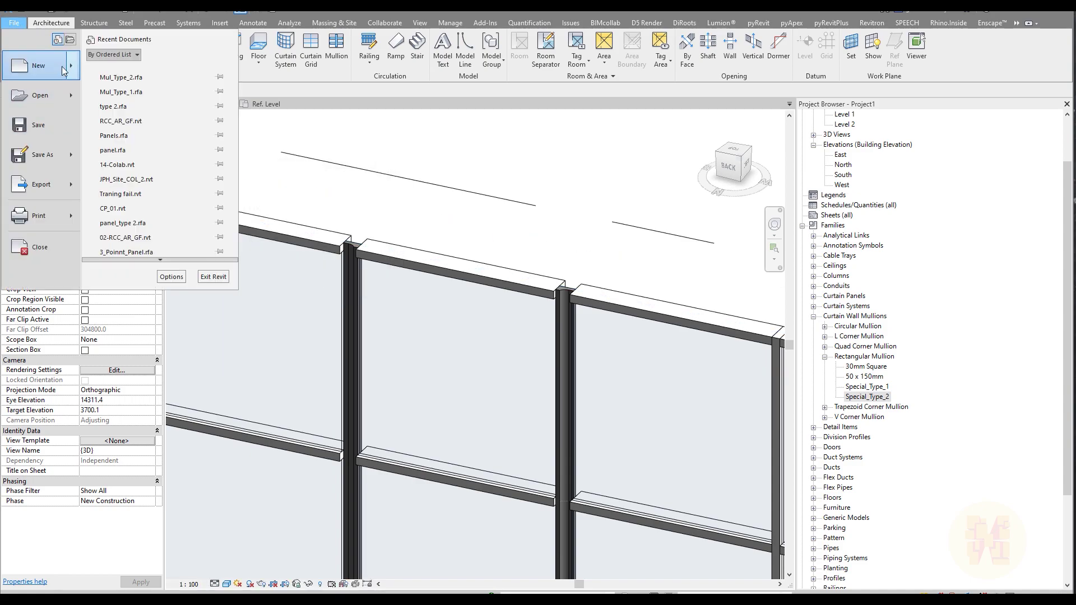
mouse_move(77, 79)
left_click(115, 90)
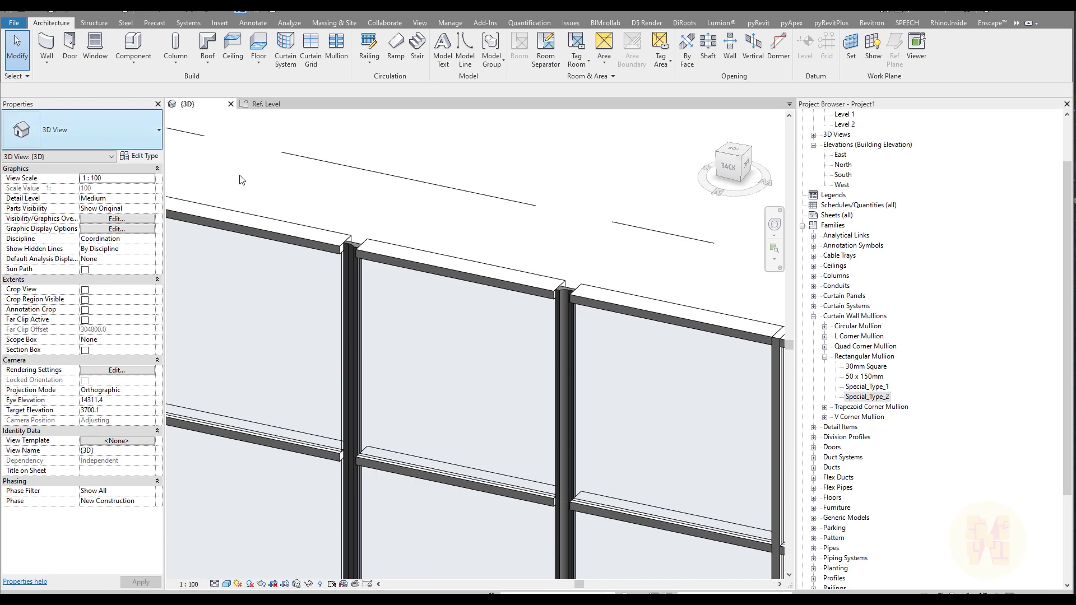
double_click(406, 227)
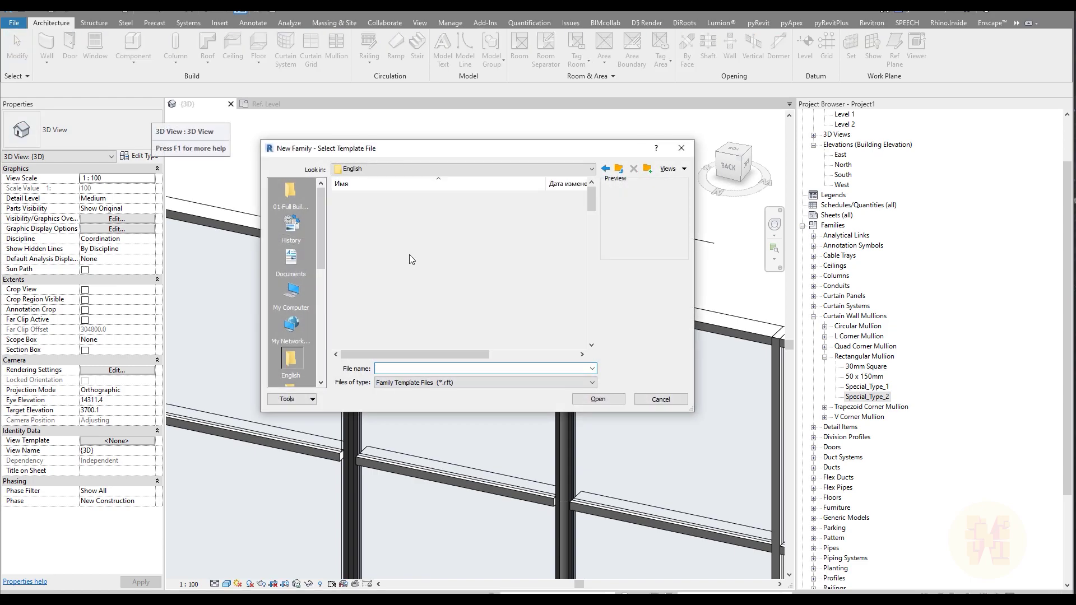
scroll(407, 226, "down", 8)
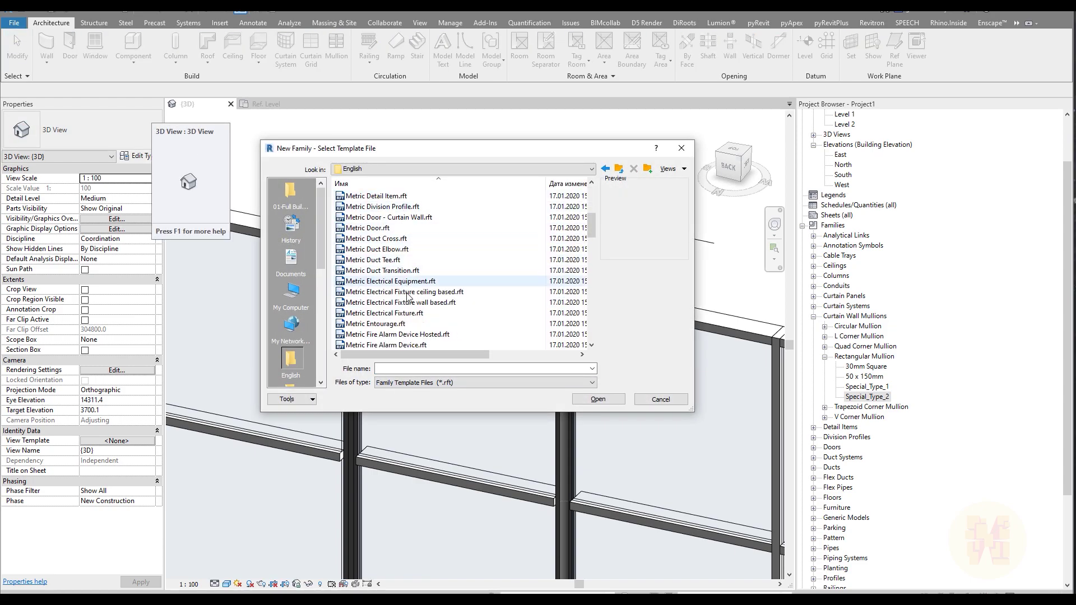
scroll(404, 290, "down", 1)
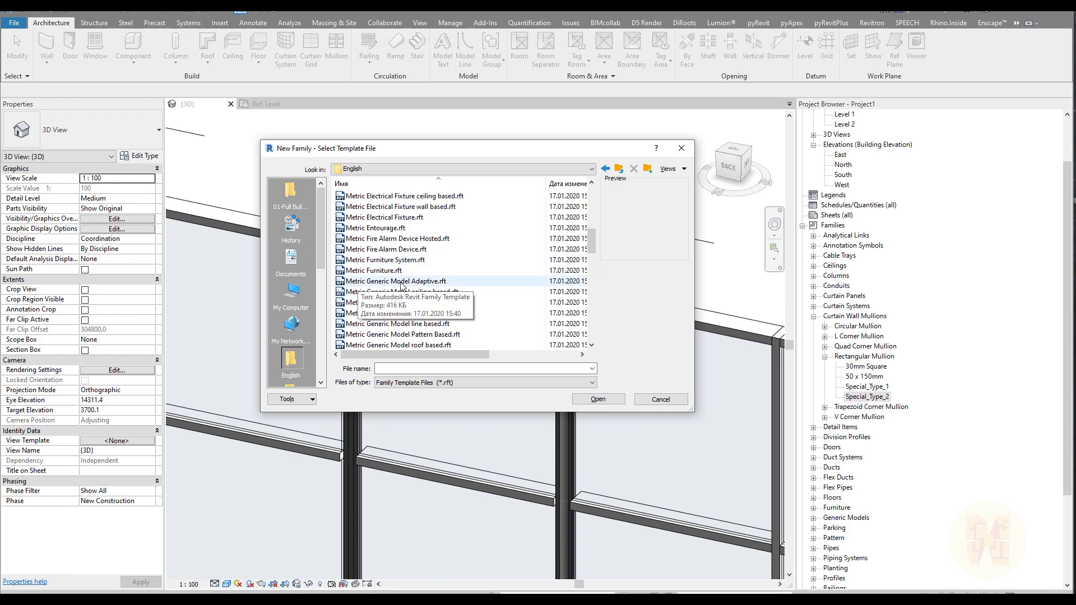
left_click(416, 282)
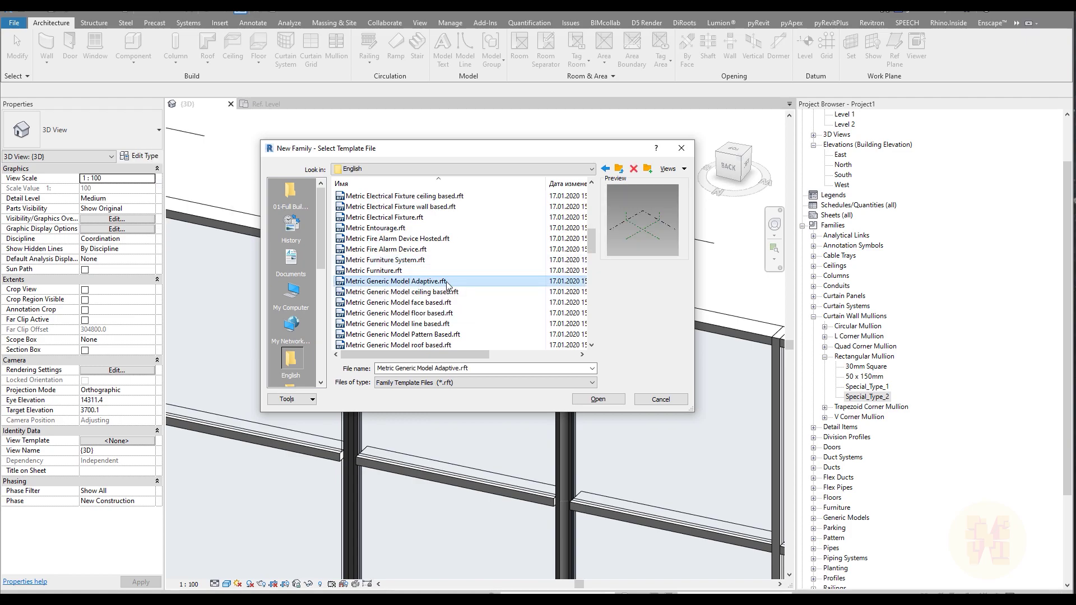
left_click(597, 399)
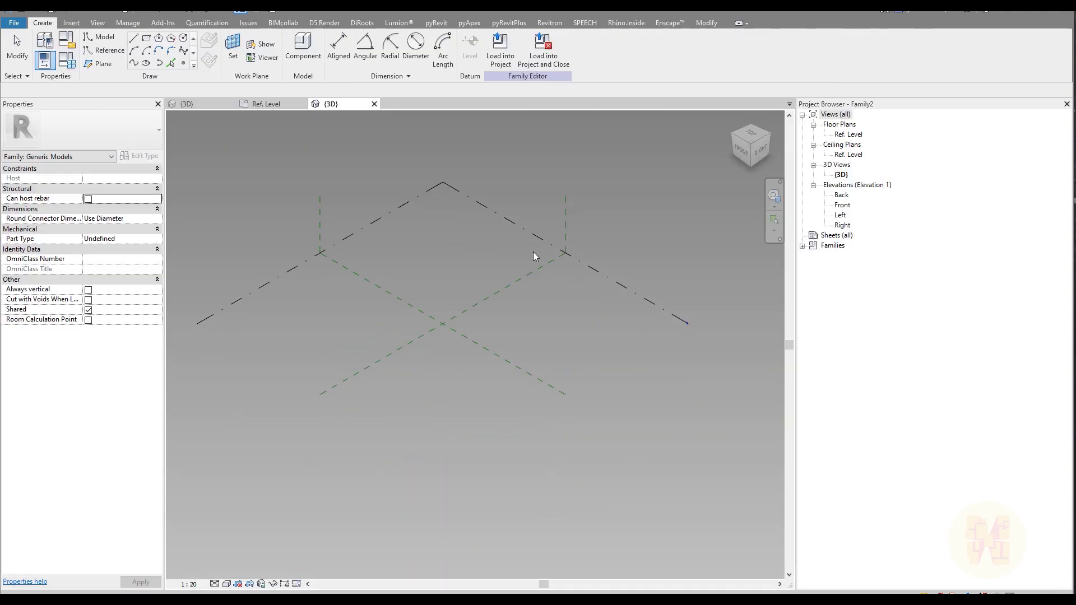
In the Ref. Level floor plan, place a reference point at the intersection of the reference planes and make it adaptive
double_click(848, 135)
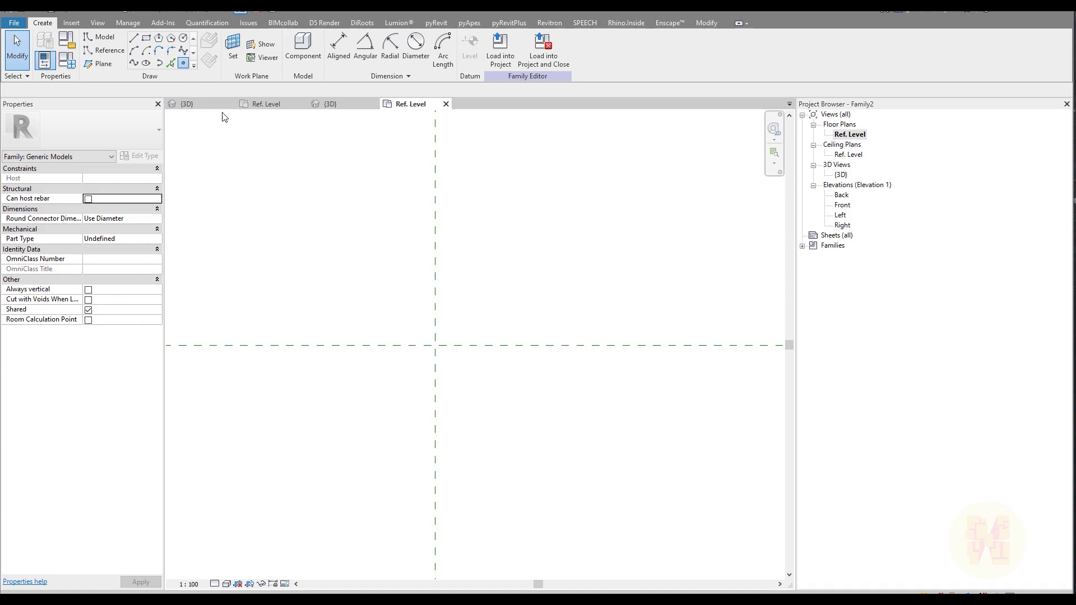
left_click(434, 345)
key("Escape")
left_click_drag(401, 297, 515, 416)
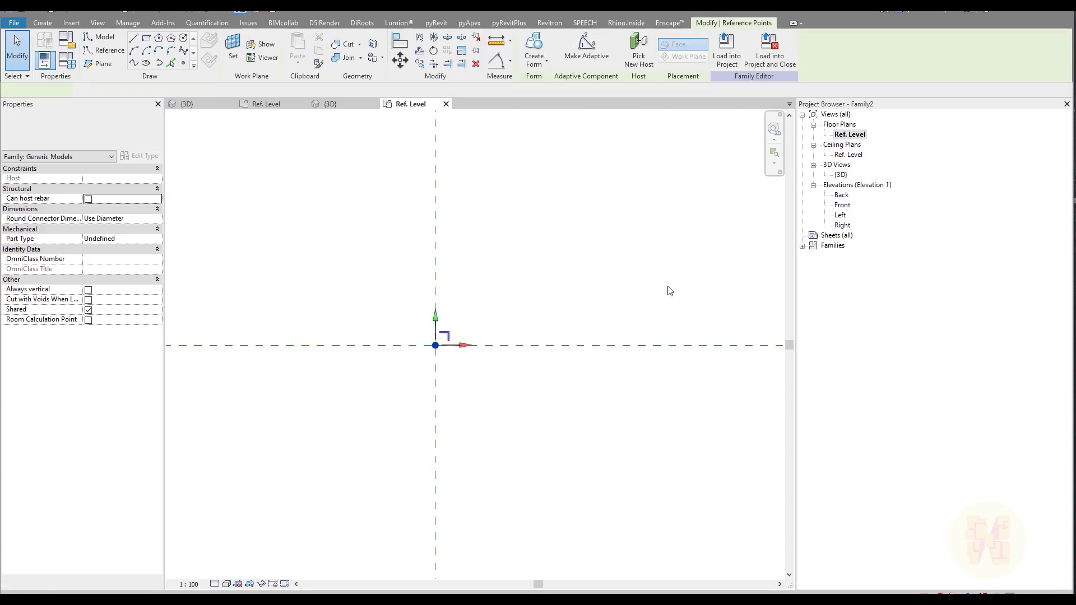
left_click(577, 44)
key("Escape")
middle_click_drag(460, 359, 429, 344)
Switch to the Mul_Type_2 profile family and add an aligned dimension for the full depth of the profile's left side
left_click(273, 106)
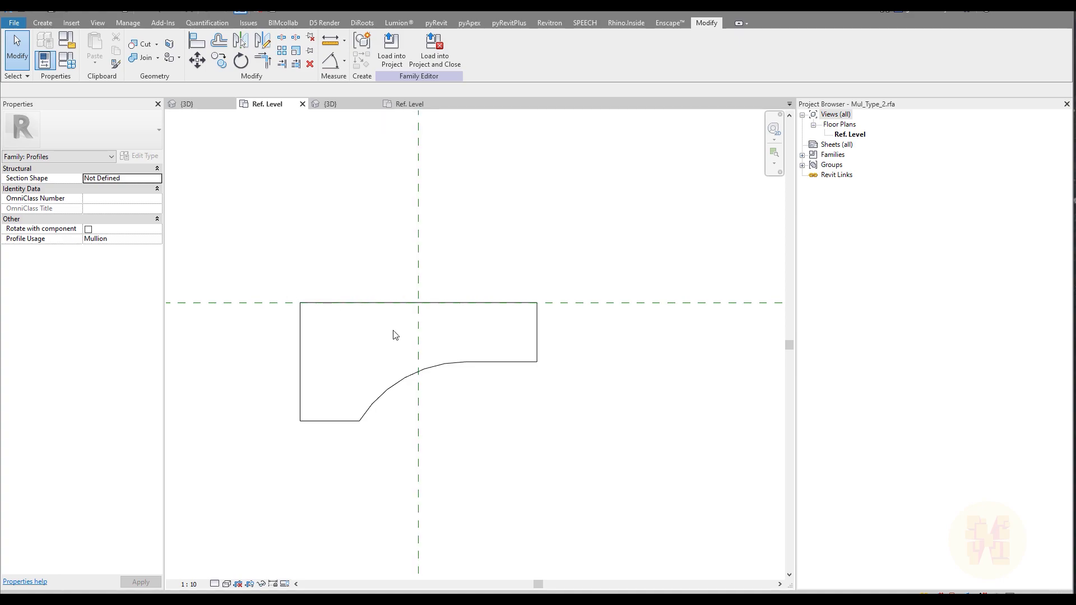
left_click(334, 60)
key("Escape")
left_click(163, 11)
left_click(317, 302)
left_click(335, 420)
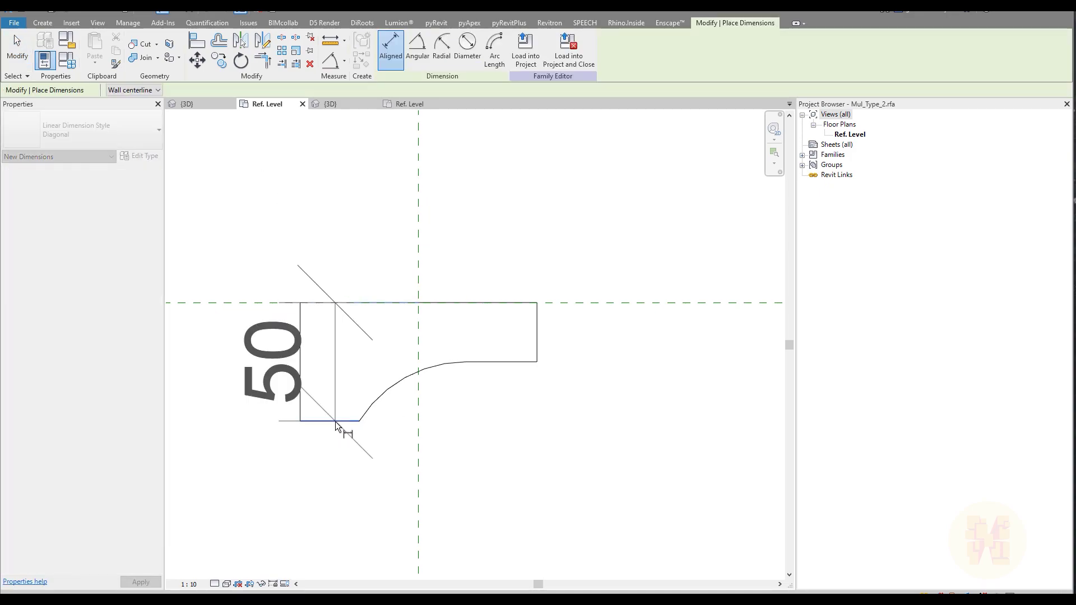
left_click(245, 412)
Dimension the distance from the vertical reference plane to the profile's right edge and the height of that right edge
left_click(420, 321)
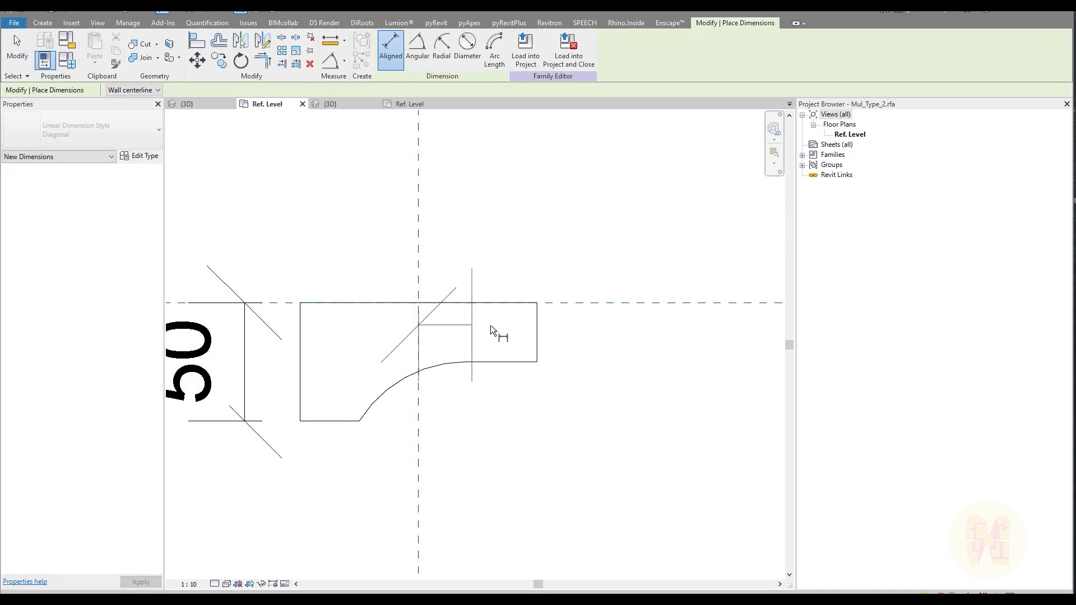
left_click(537, 291)
left_click(535, 201)
left_click(534, 304)
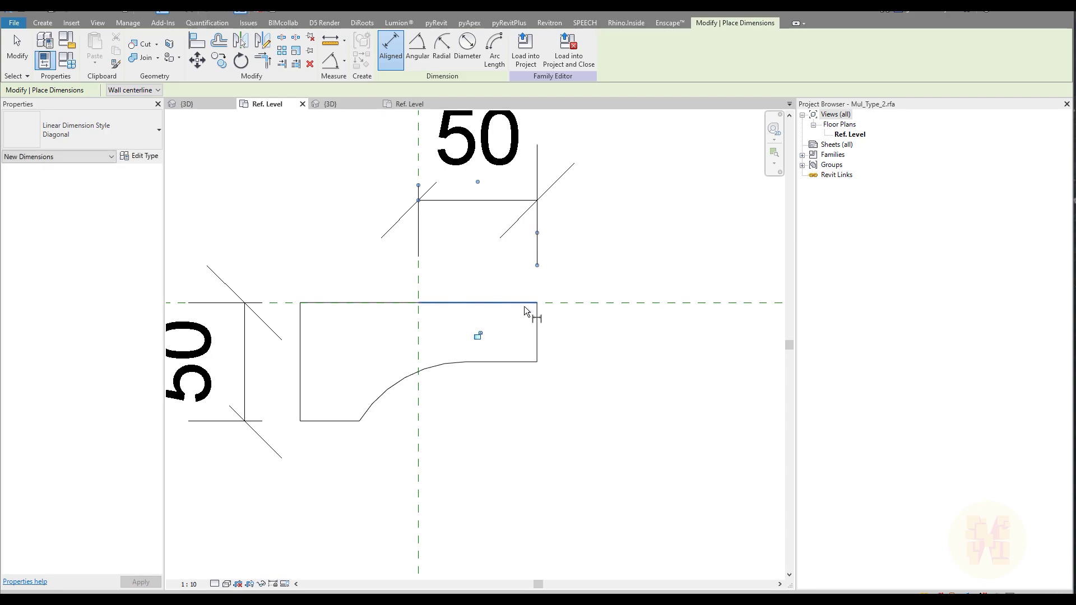
left_click(533, 362)
left_click(698, 399)
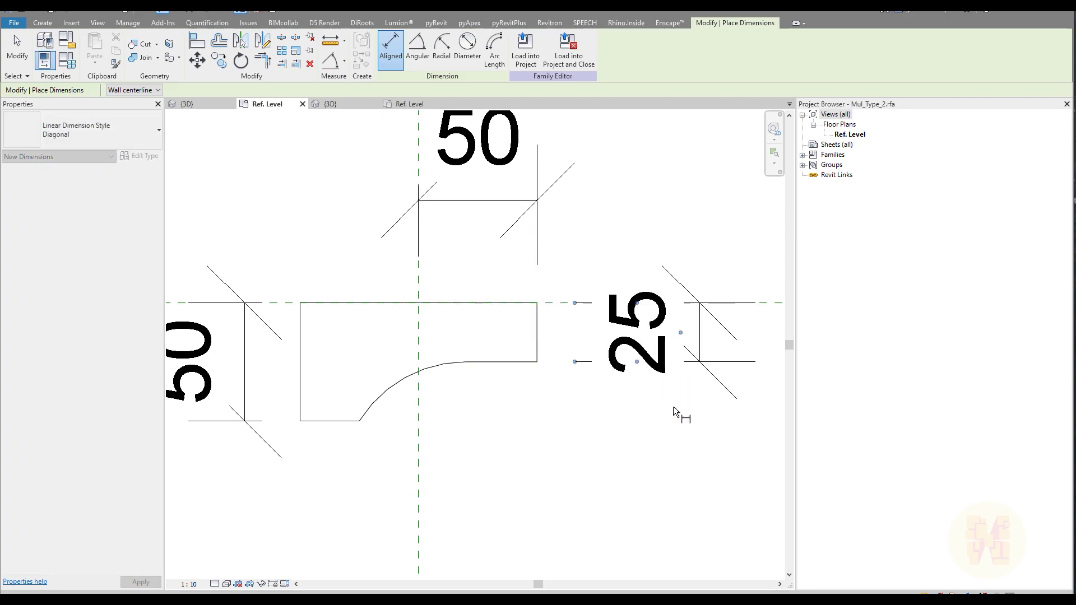
Dimension the lengths of the profile's two lower straight edges, on the right and left of the arc
left_click(465, 362)
left_click(536, 362)
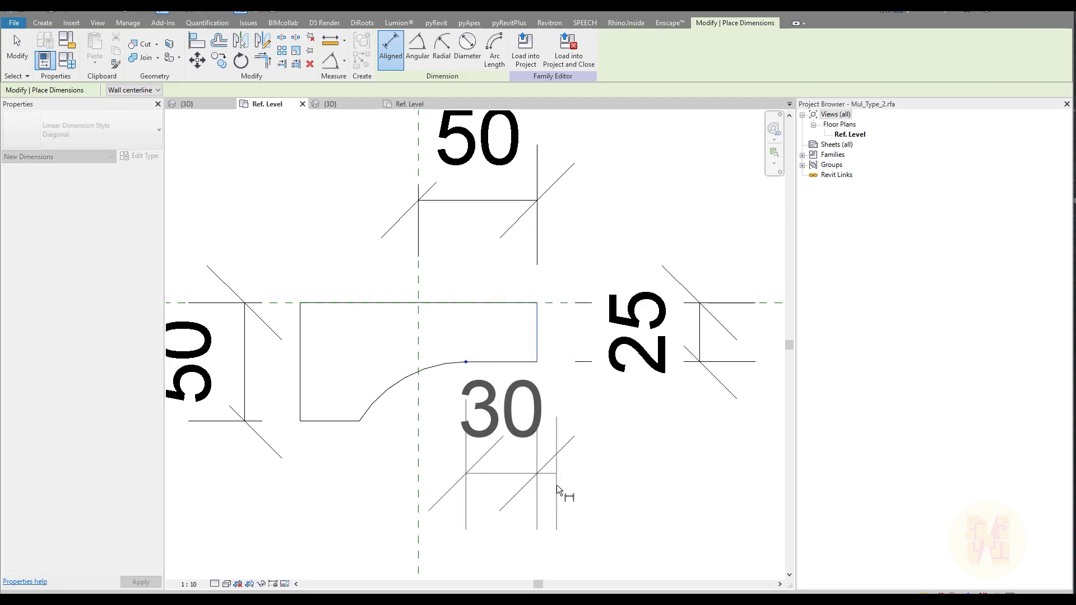
left_click(552, 507)
left_click(300, 409)
left_click(359, 421)
left_click(339, 541)
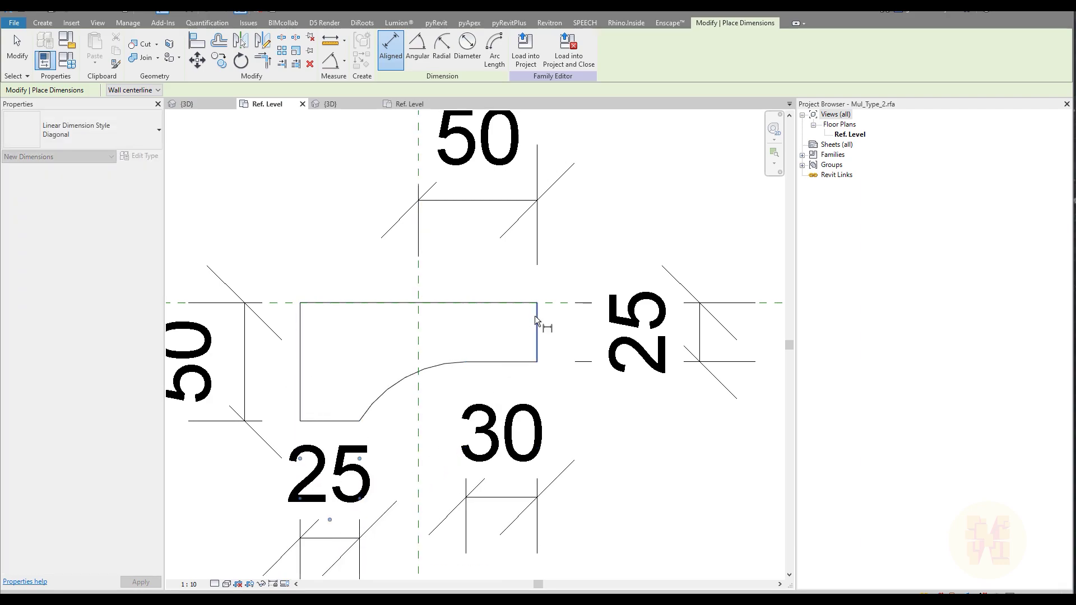
key("Escape")
key("Escape")
scroll(480, 341, "down", 2)
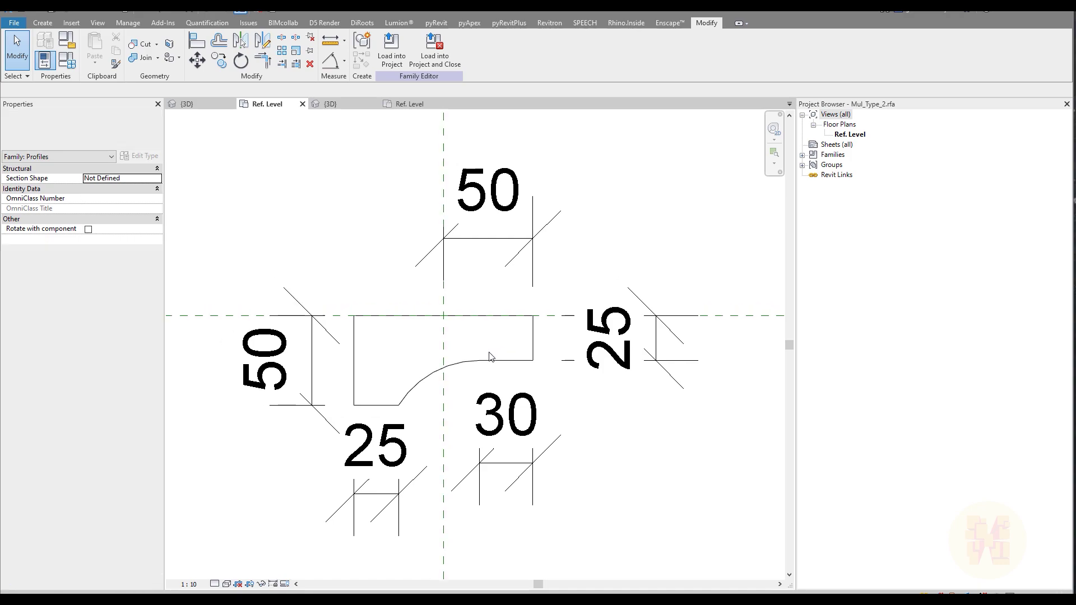
In the adaptive family's Ref. Level plan, draw 50 mm model lines to both sides of the adaptive point along the horizontal reference plane
left_click(425, 104)
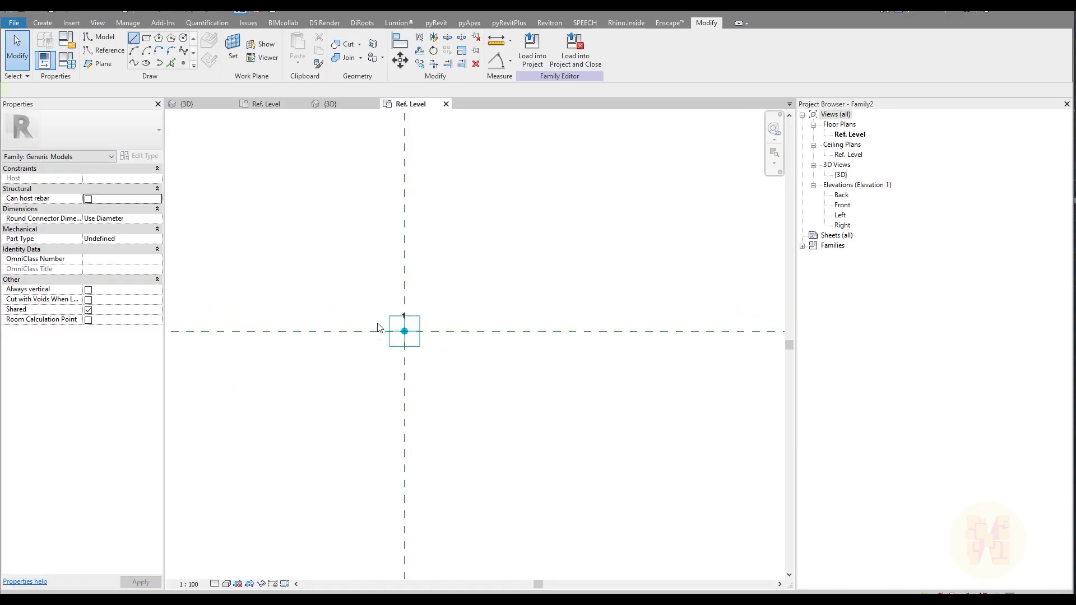
key("l")
key("i")
left_click(417, 330)
type("50")
key("Return")
key("Escape")
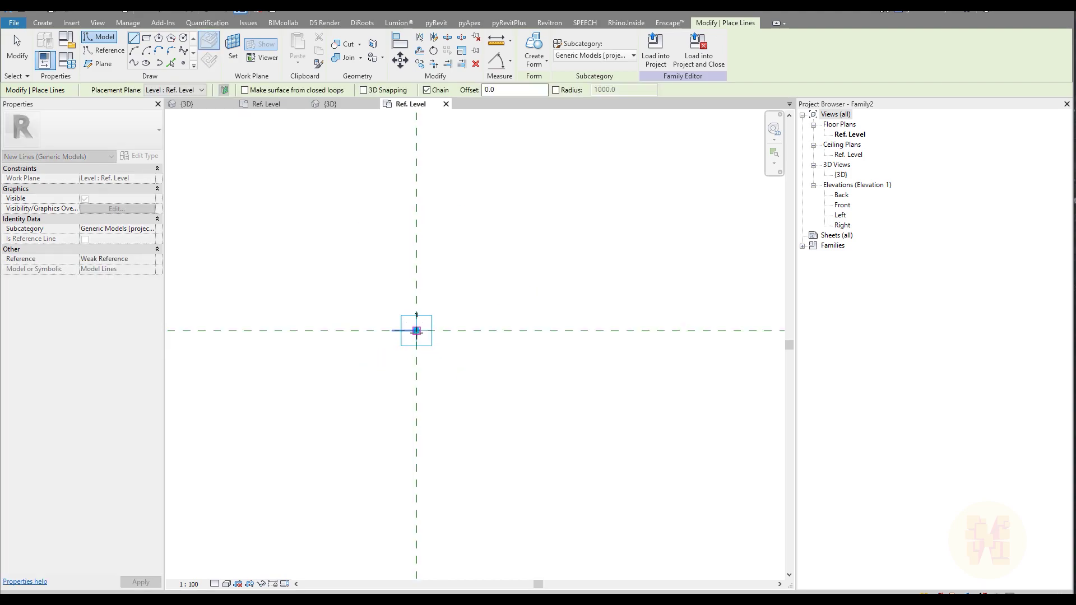
type("55")
key("Return")
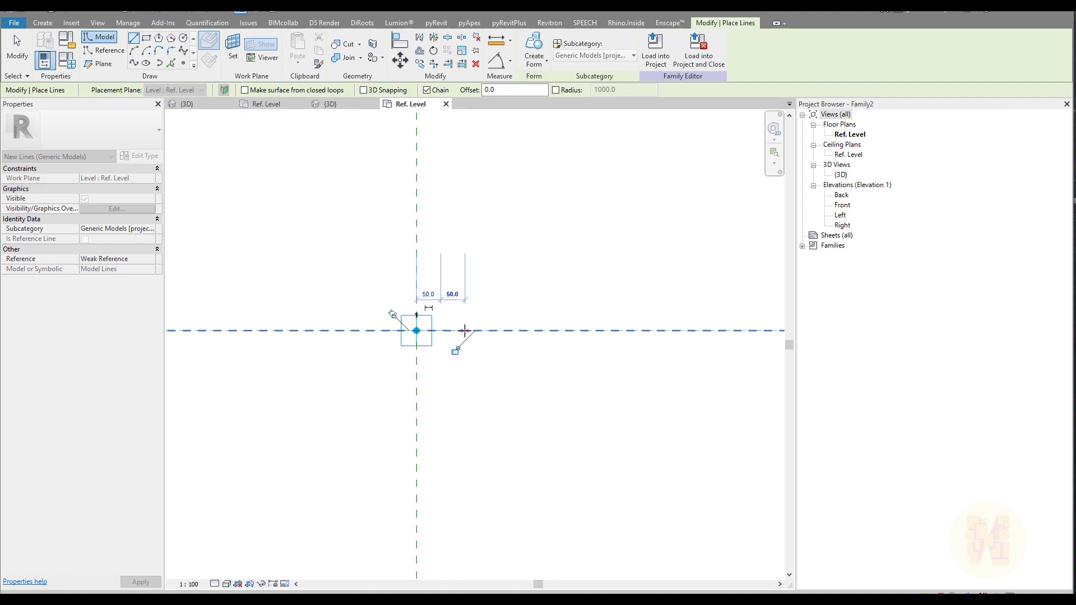
Draw a 50 mm vertical model line downward from the left end of the profile's top line
scroll(437, 333, "up", 5)
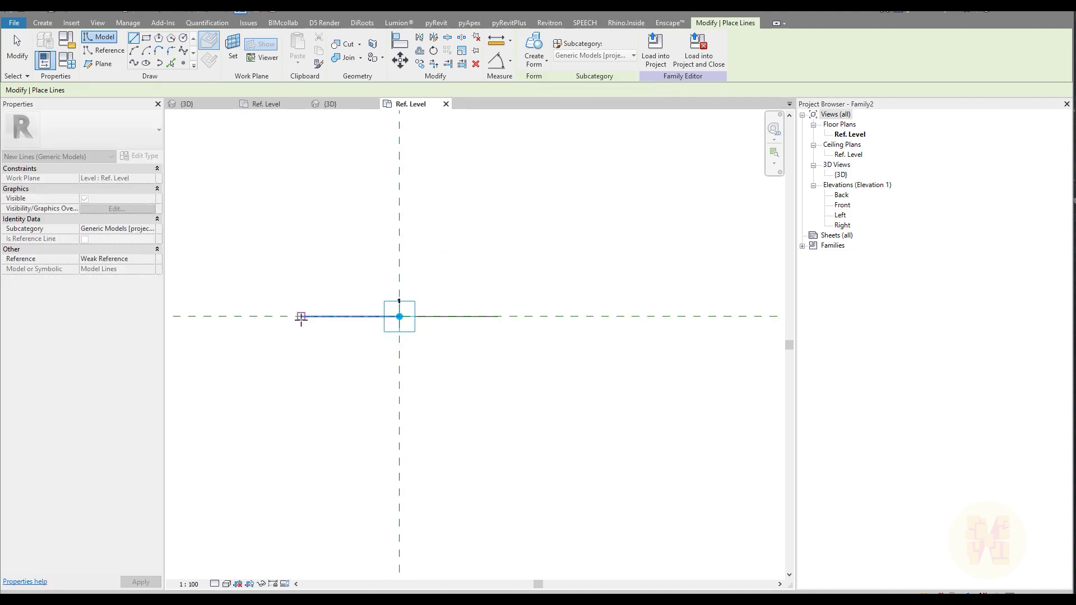
left_click(301, 316)
type("50")
key("Return")
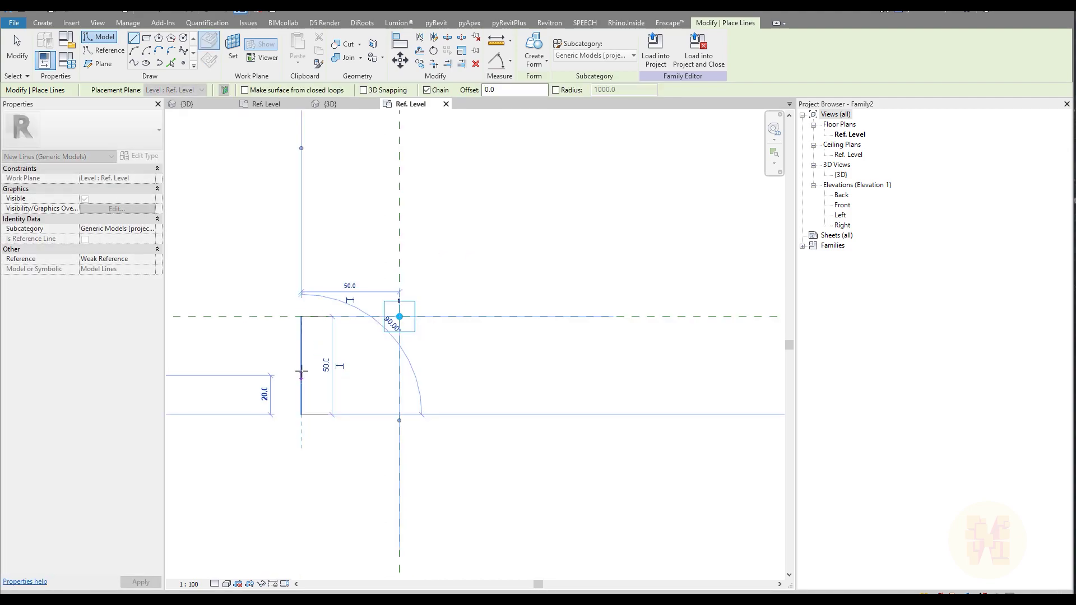
key("Escape")
key("Escape")
Check the dimensioned Mul_Type_2 profile, return to the adaptive family and draw a 25 mm model line downward from the top line's right end
left_click(262, 103)
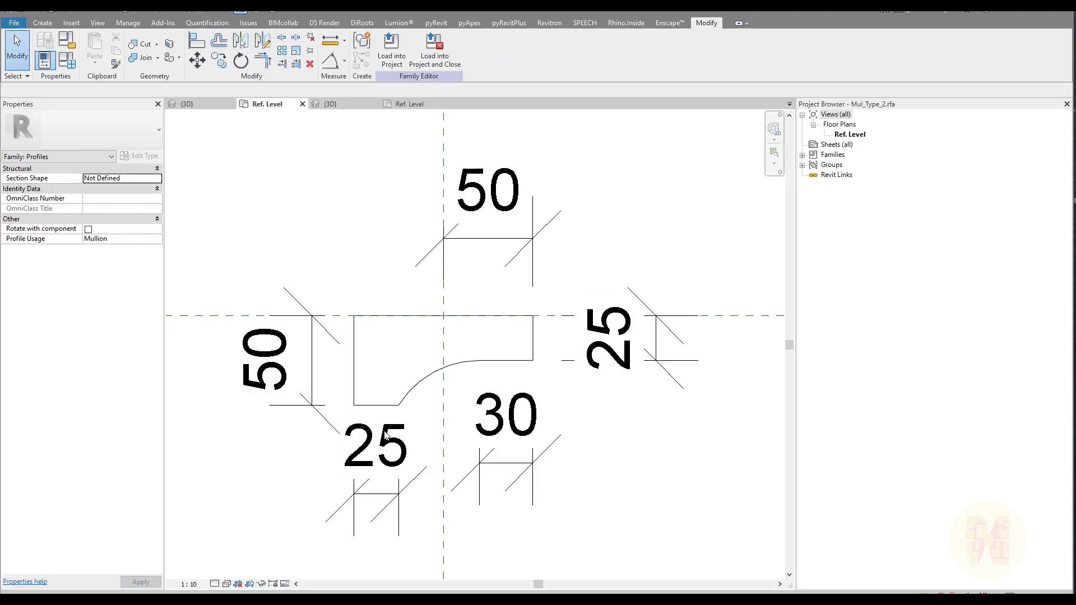
left_click(411, 105)
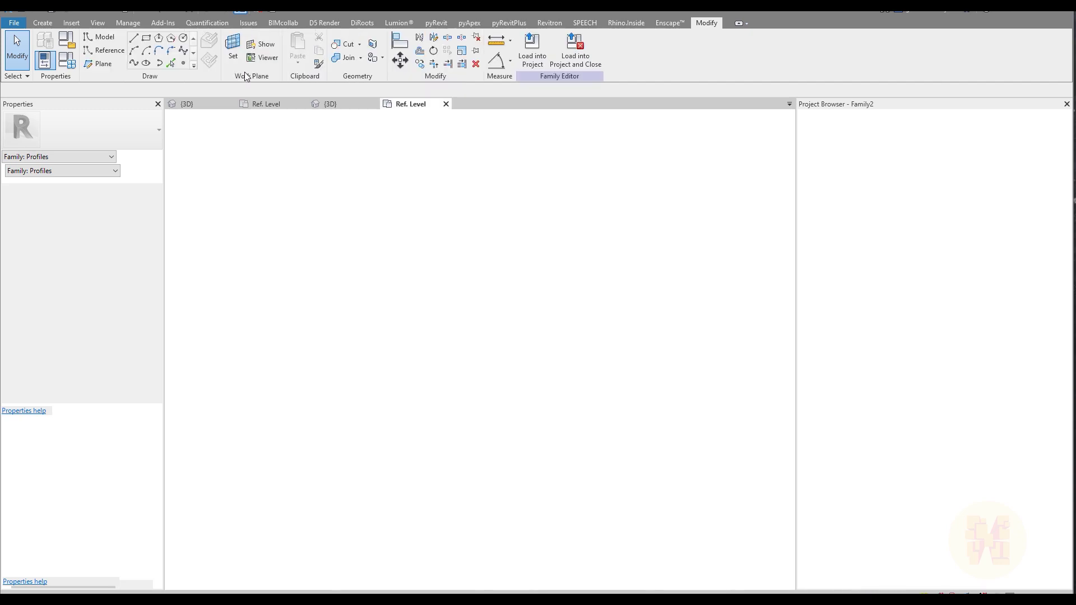
key("l")
key("i")
left_click(497, 316)
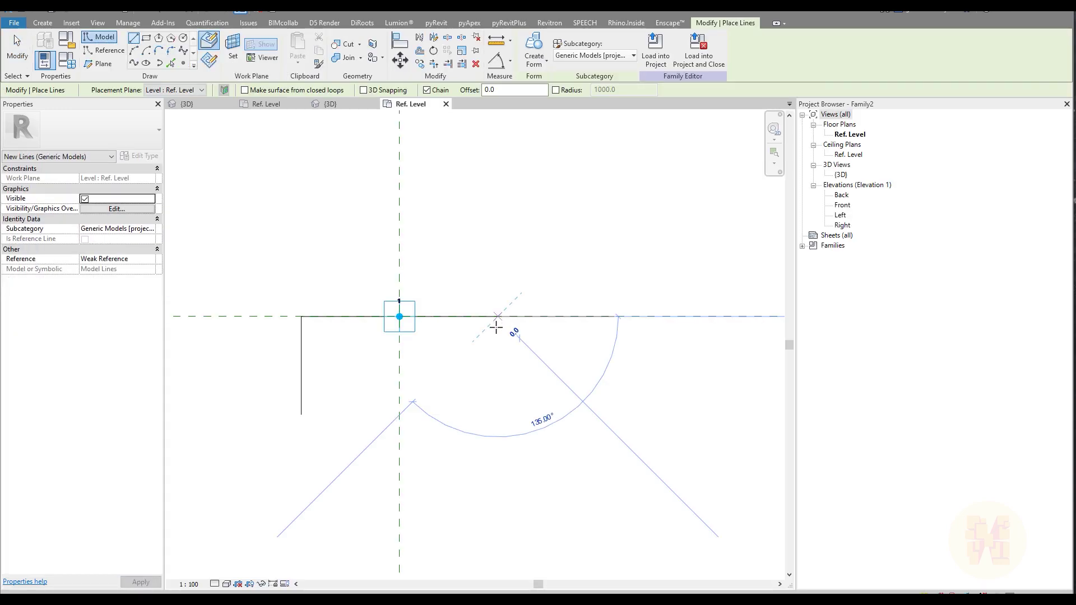
type("25")
key("Return")
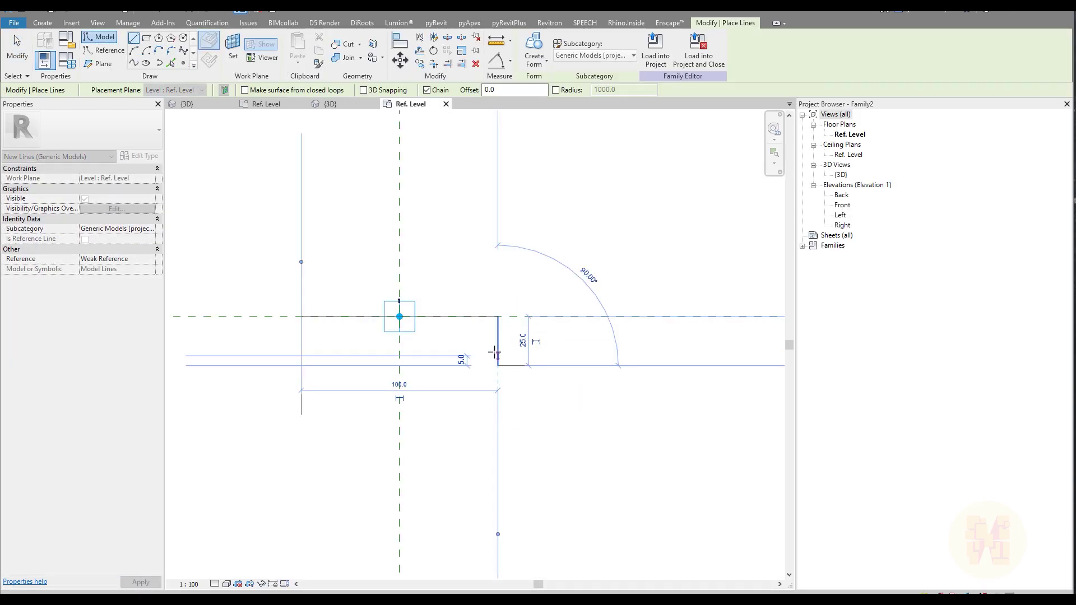
key("Escape")
Draw a 25 mm horizontal model line to the right from the lower end of the left vertical line
left_click(300, 414)
type("25")
key("Return")
key("Escape")
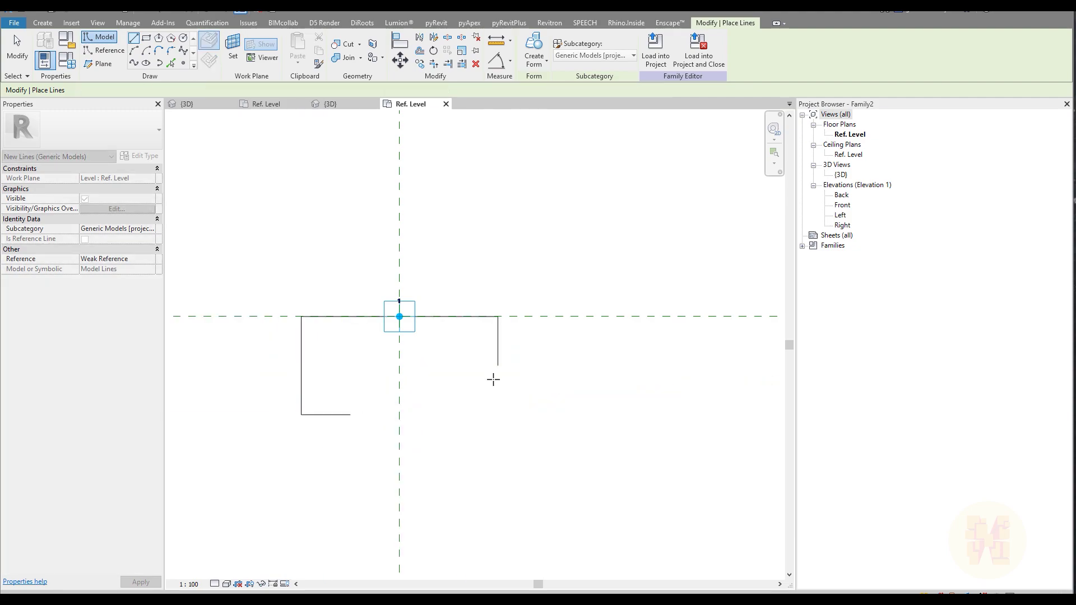
Check the dimensioned Mul_Type_2 profile, return to the adaptive family and draw a 30 mm model line leftward from the right vertical line's lower end
key("Escape")
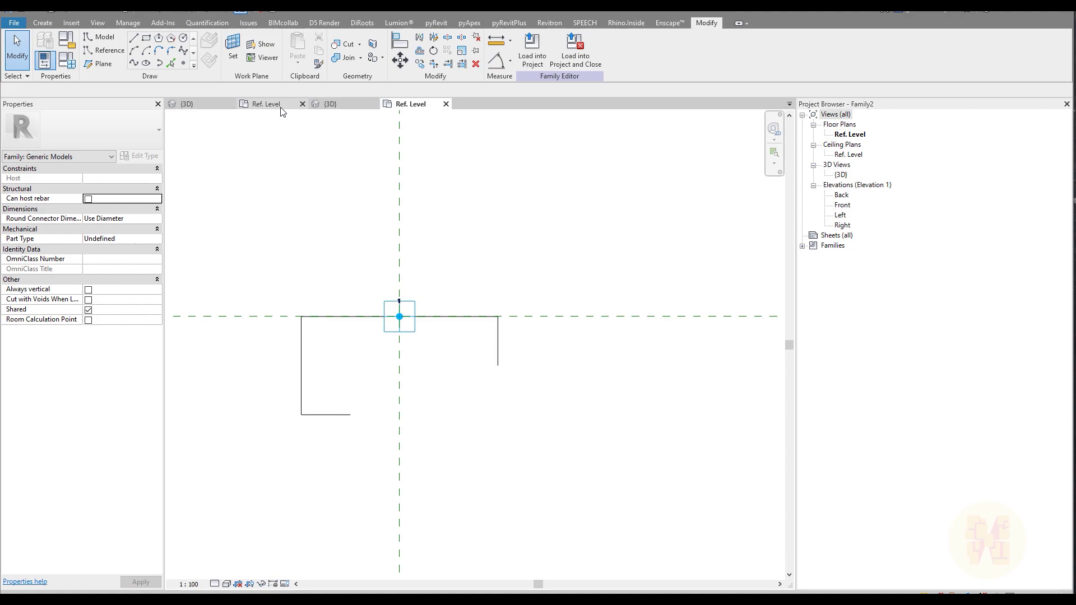
left_click(281, 106)
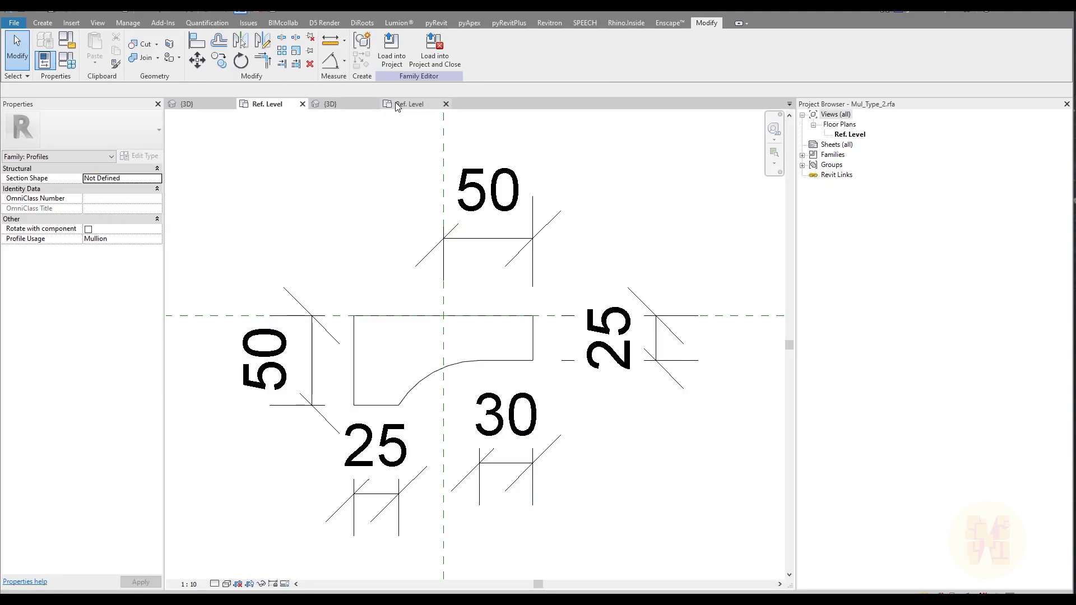
left_click(411, 103)
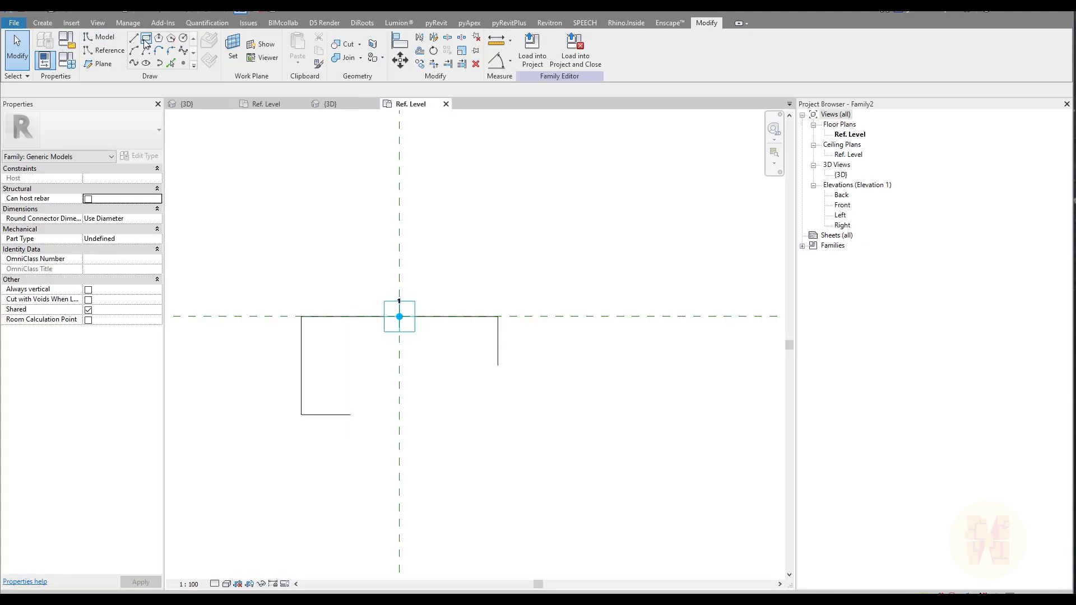
key("l")
key("i")
left_click(498, 366)
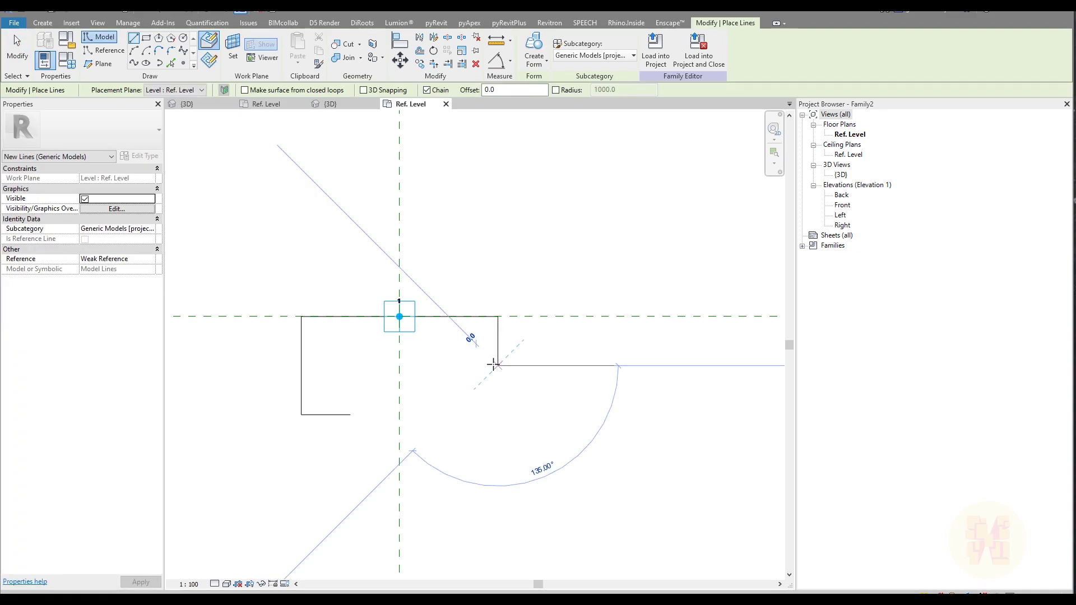
type("30")
key("Return")
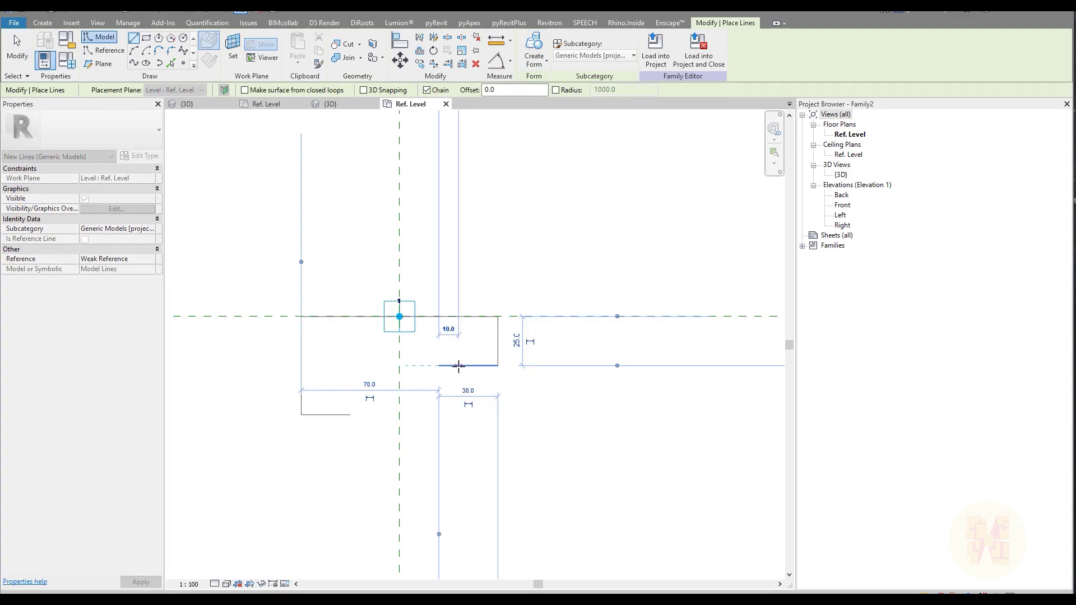
key("Escape")
Close the profile with a start-end-radius arc tangent to the 30 mm line, ending at the right end of the lower 25 mm line
left_click(133, 50)
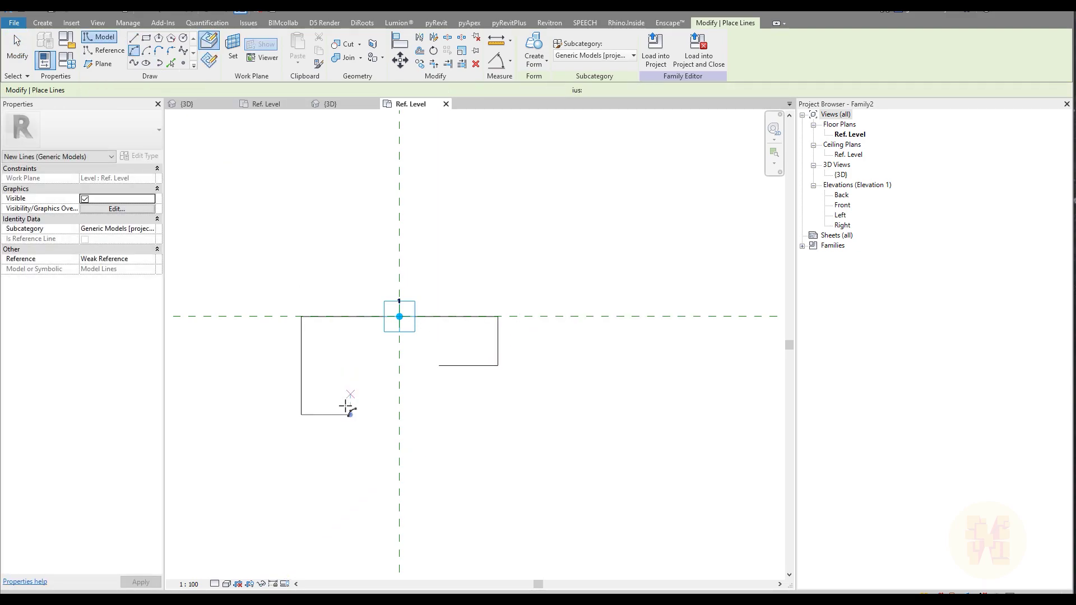
left_click(439, 366)
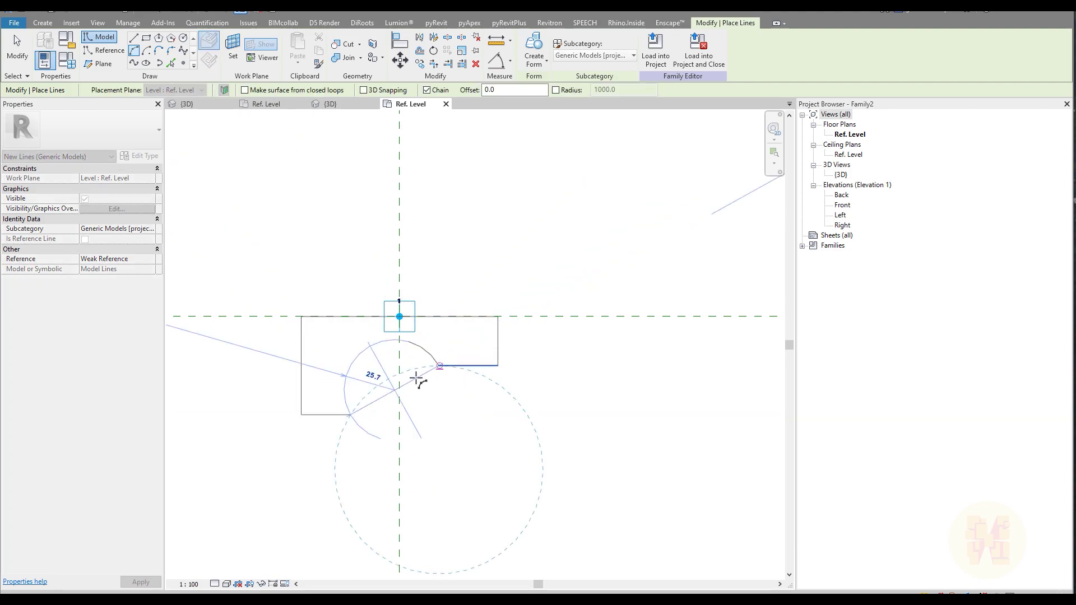
left_click(351, 415)
key("Escape")
key("Escape")
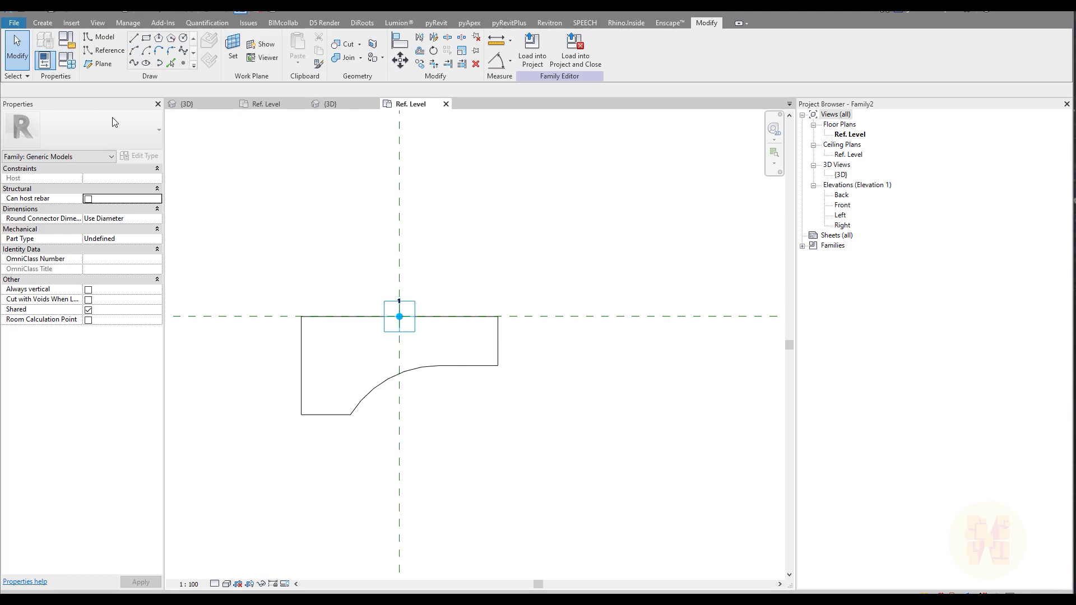
Save the family as adaptive_profile in the documents folder and close its 3D view
left_click(12, 23)
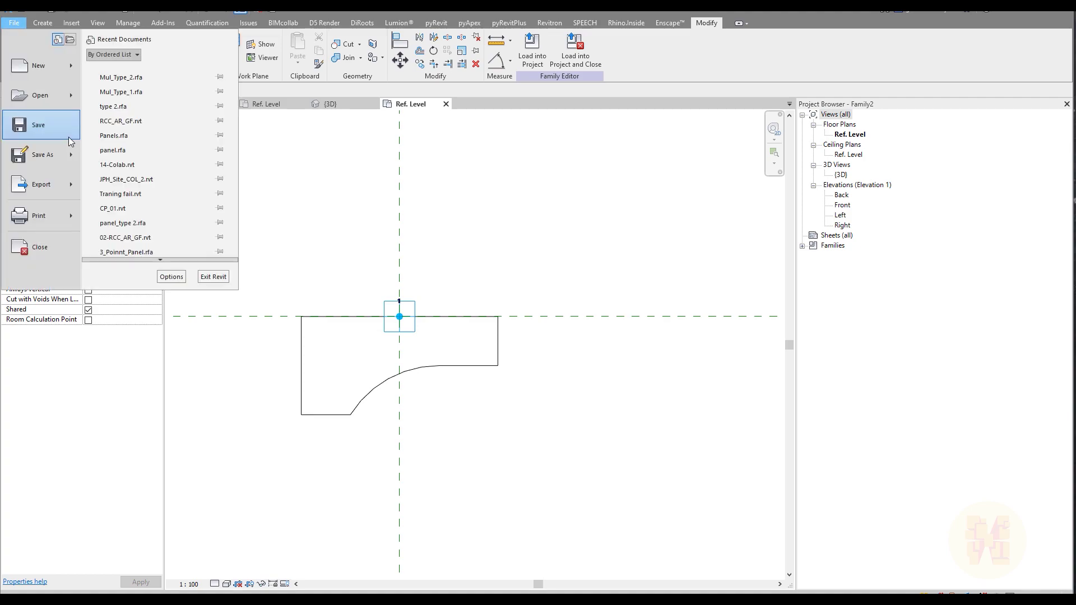
mouse_move(76, 147)
left_click(190, 147)
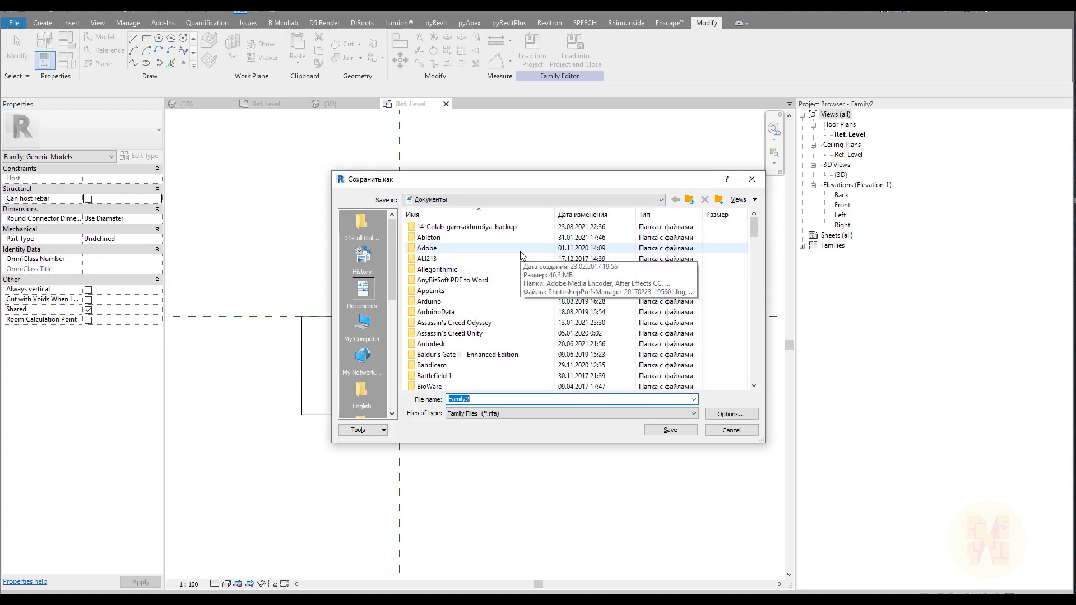
type("adaptive_profile")
key("Return")
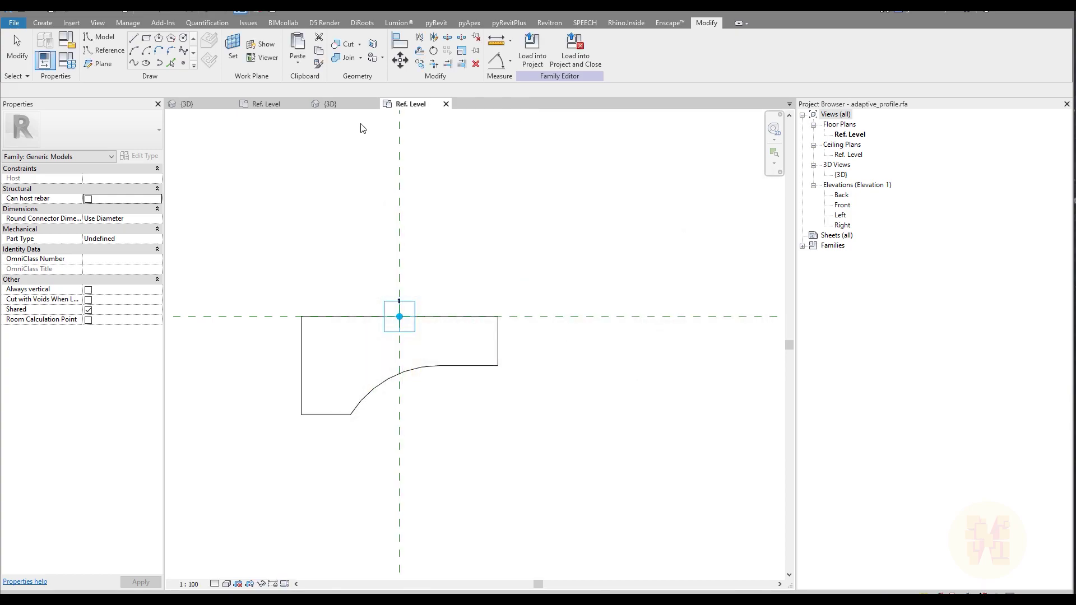
left_click(329, 105)
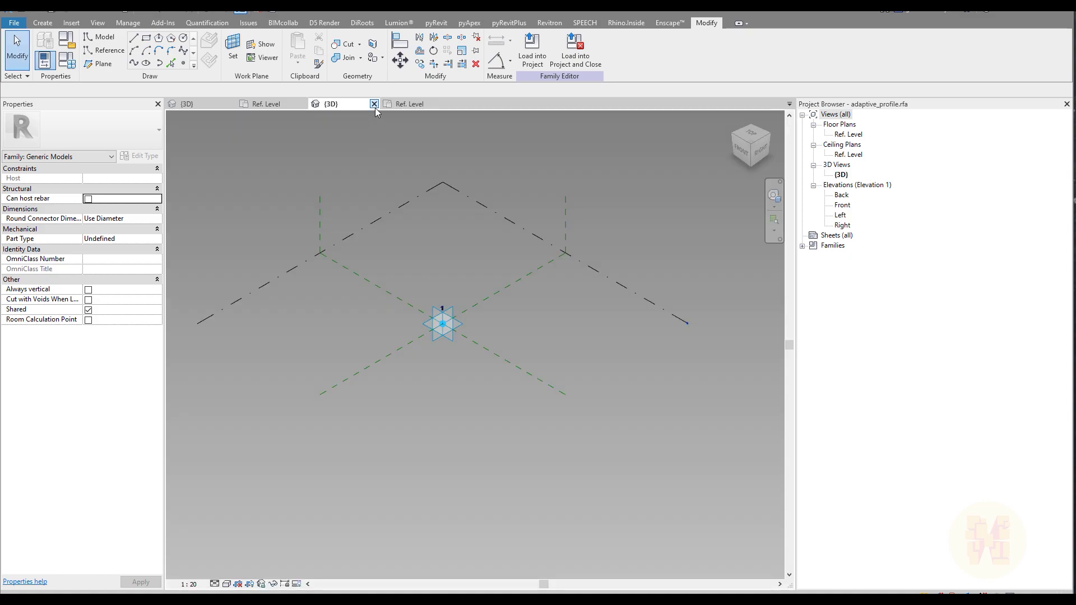
left_click(374, 104)
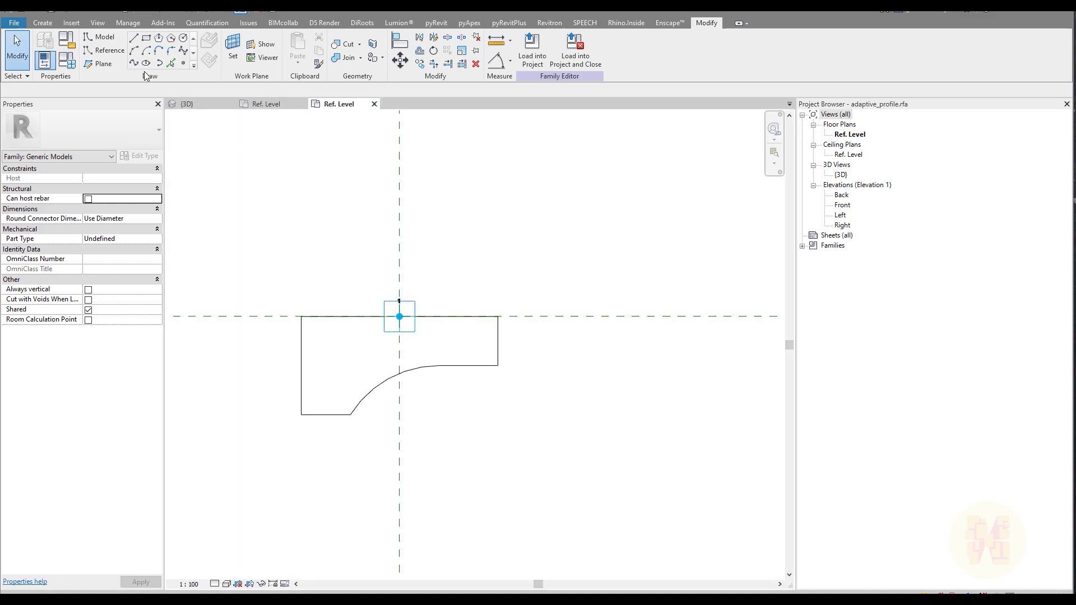
Create a new family from the English template Metric Generic Model Adaptive.rft
key("alt+f")
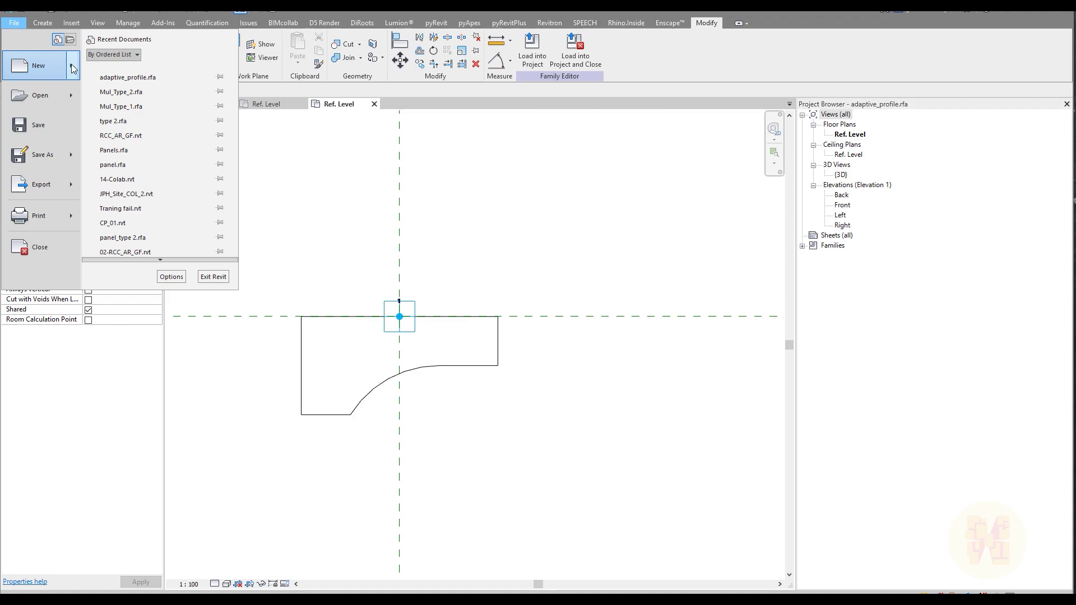
mouse_move(72, 62)
left_click(152, 97)
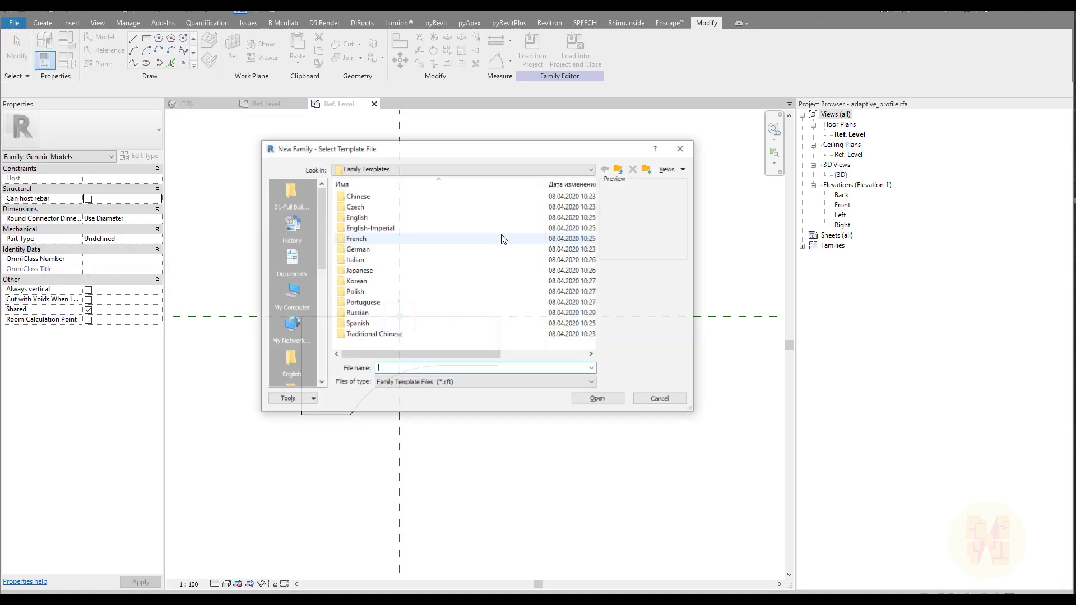
double_click(373, 218)
scroll(419, 271, "down", 10)
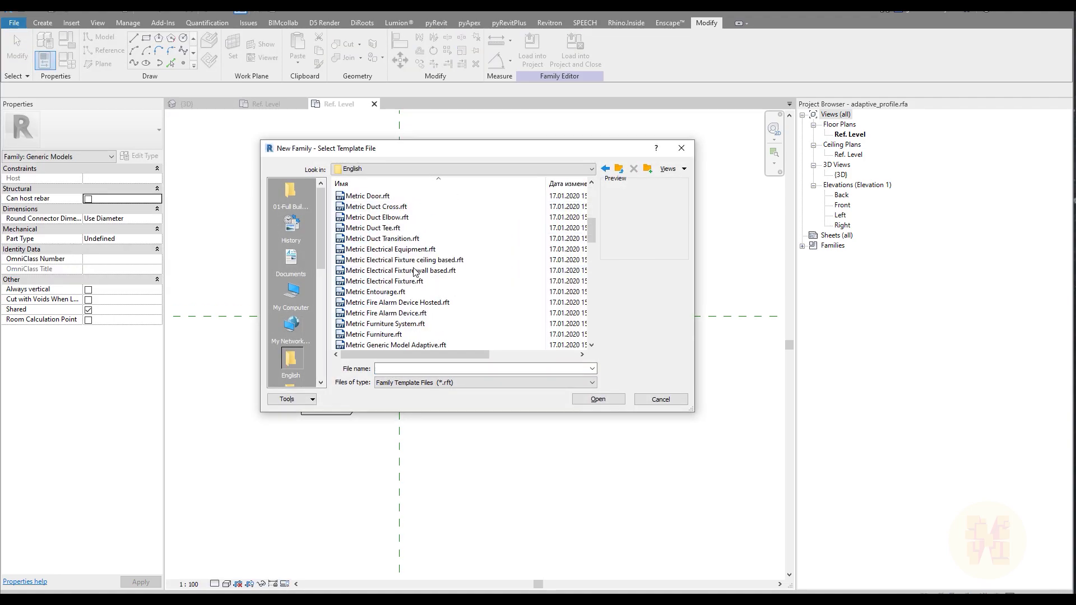
scroll(419, 271, "up", 3)
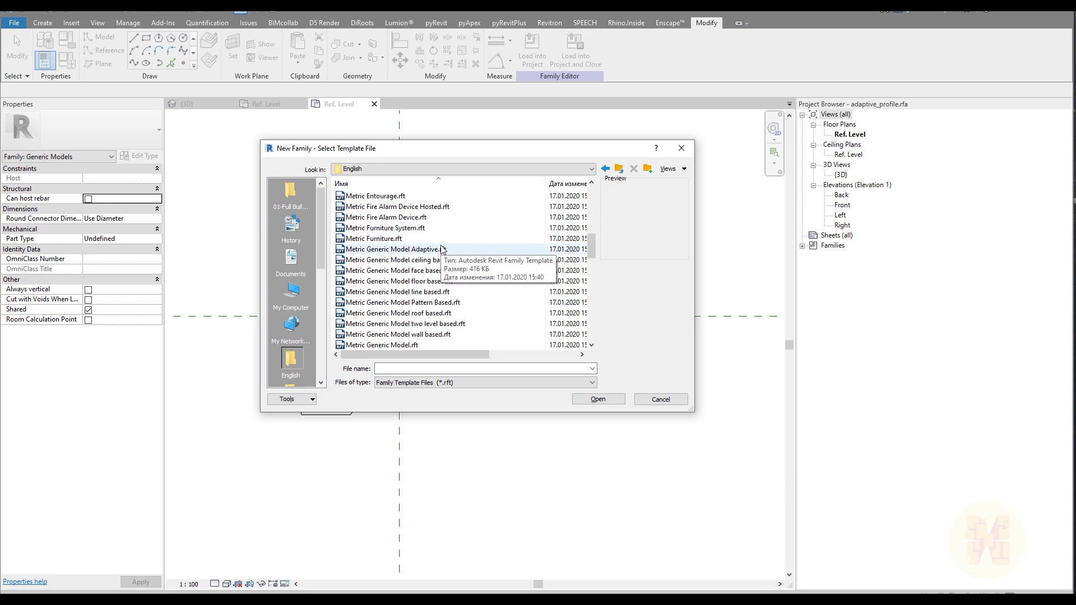
left_click(442, 249)
left_click(590, 400)
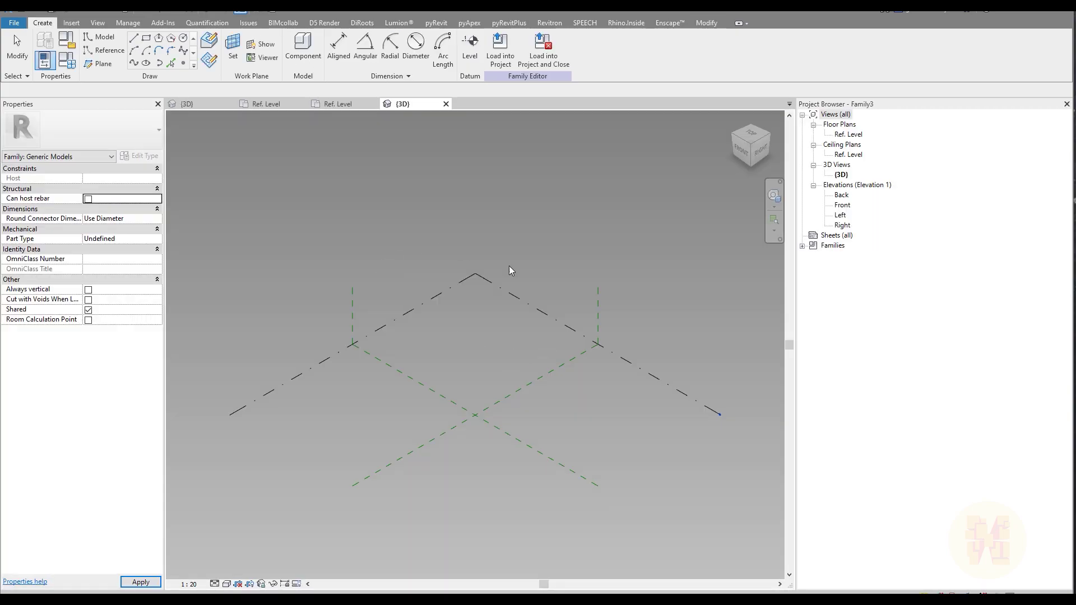
middle_click_drag(511, 272, 475, 344, "shift")
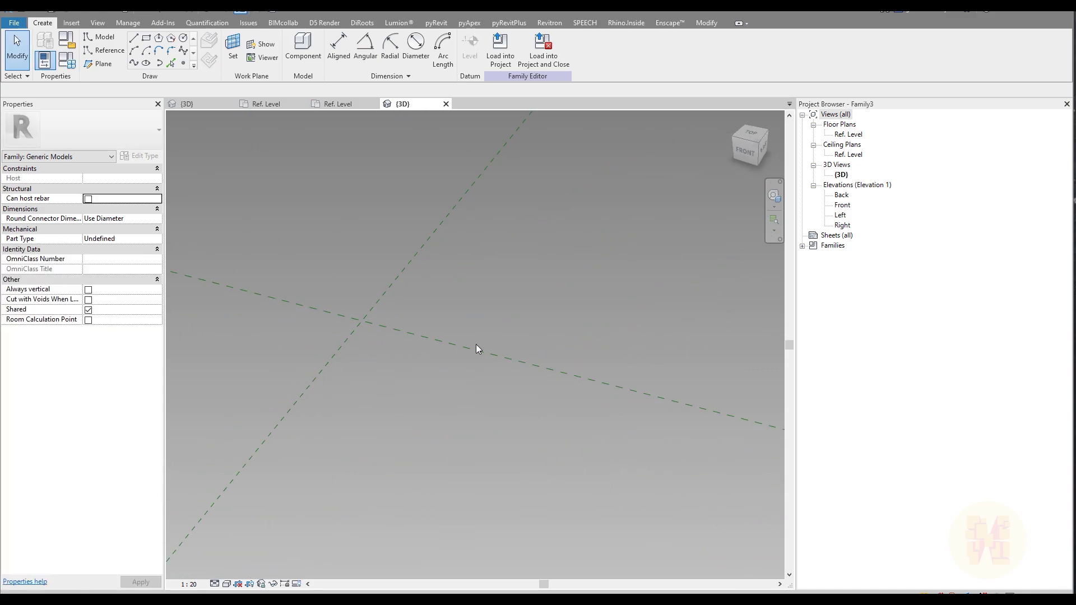
middle_click_drag(520, 400, 463, 378, "shift")
key("l")
key("i")
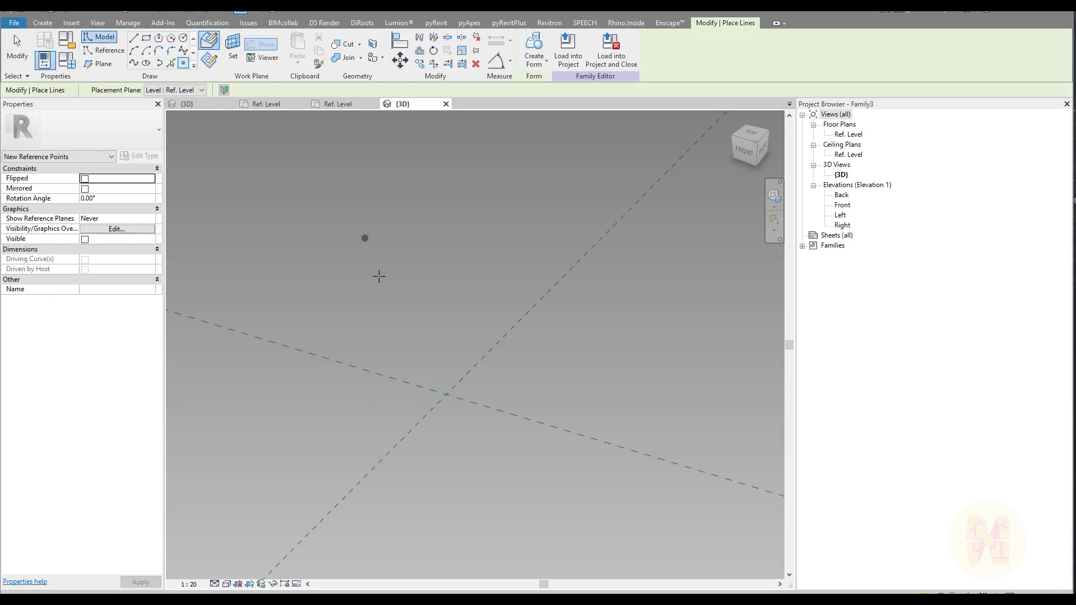
scroll(357, 362, "down", 2)
key("Escape")
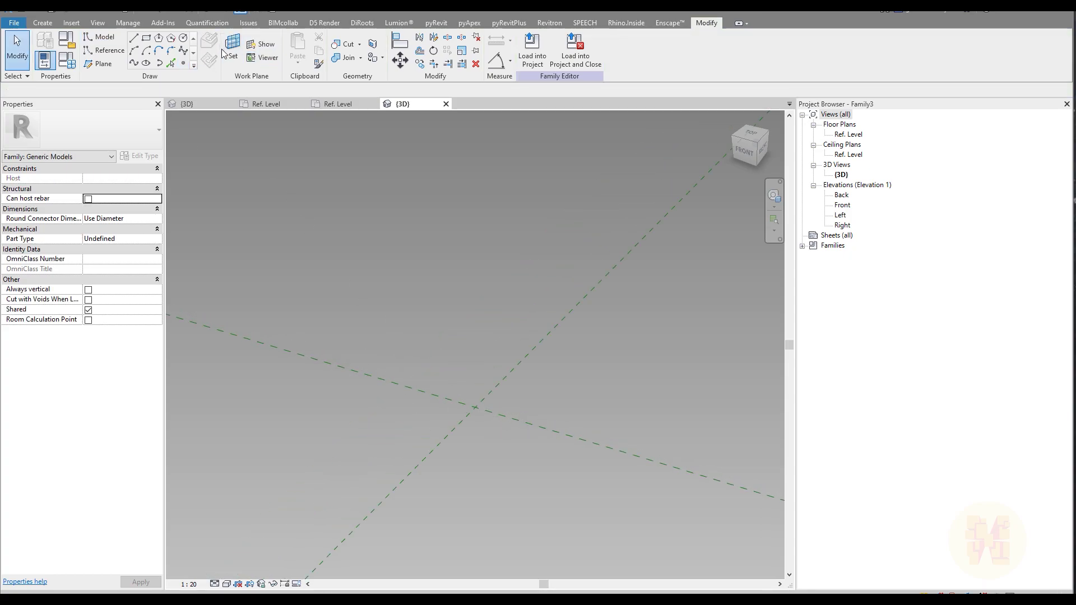
left_click(341, 370)
left_click(327, 295)
left_click(184, 63)
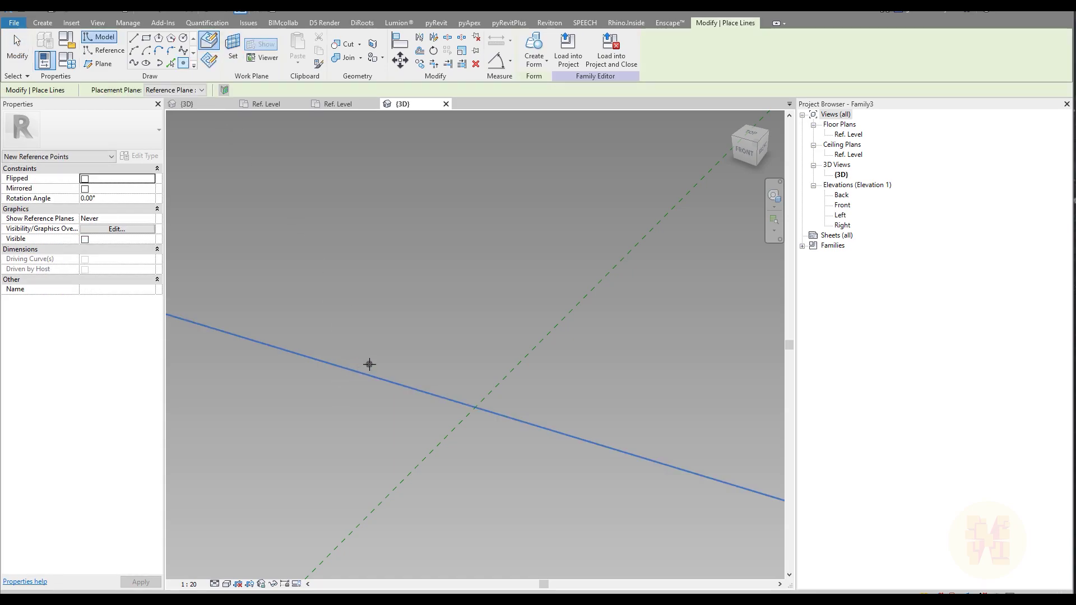
left_click(406, 386)
middle_click_drag(368, 389, 471, 390)
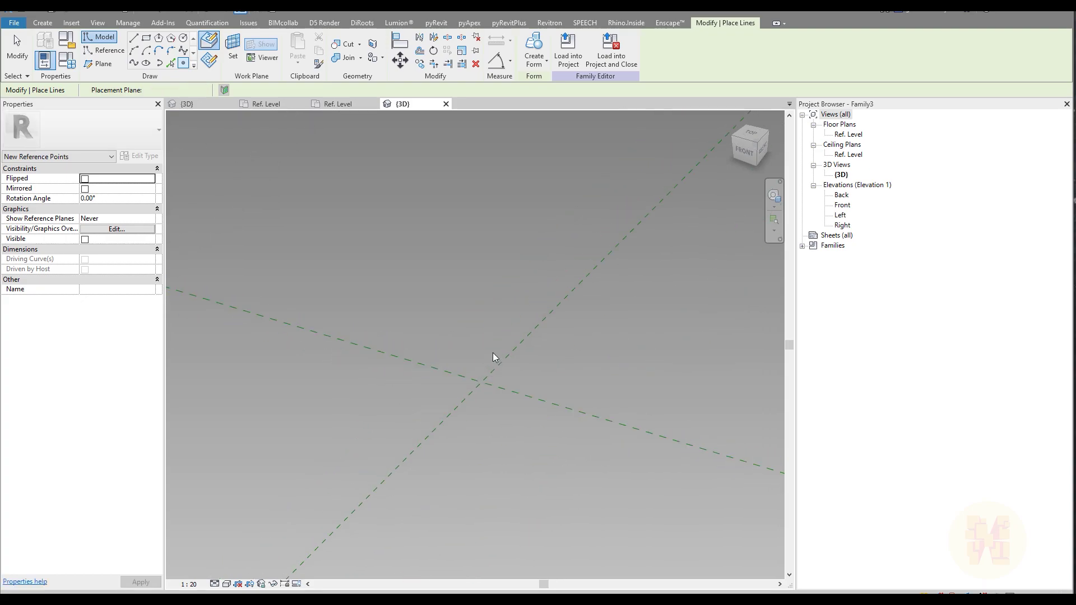
key("Escape")
key("Escape")
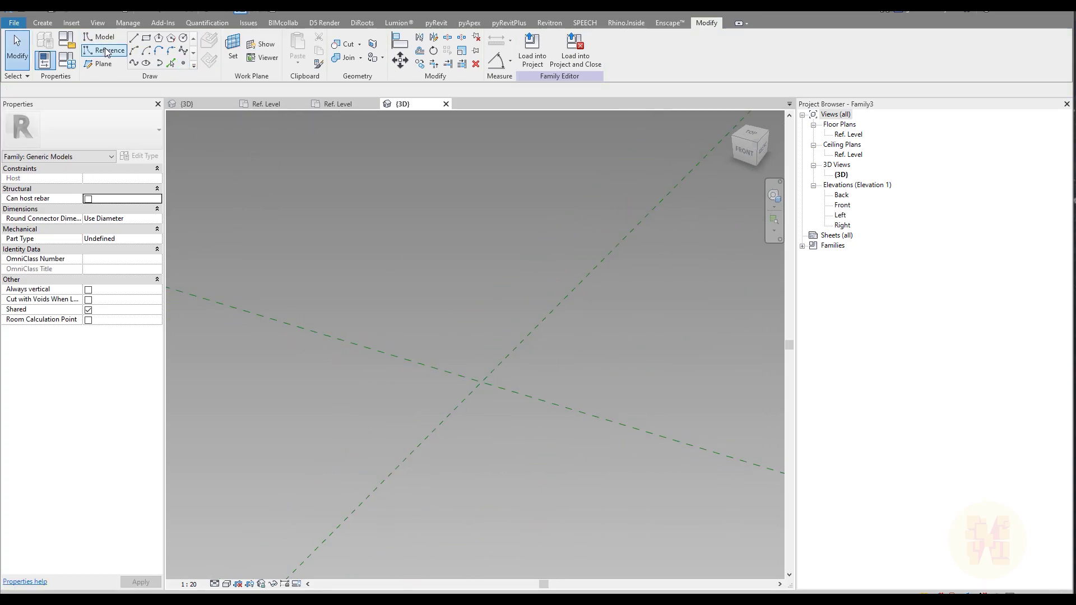
Place two reference points on one central reference plane, one on each side of the plane intersection, and make both adaptive
left_click(183, 63)
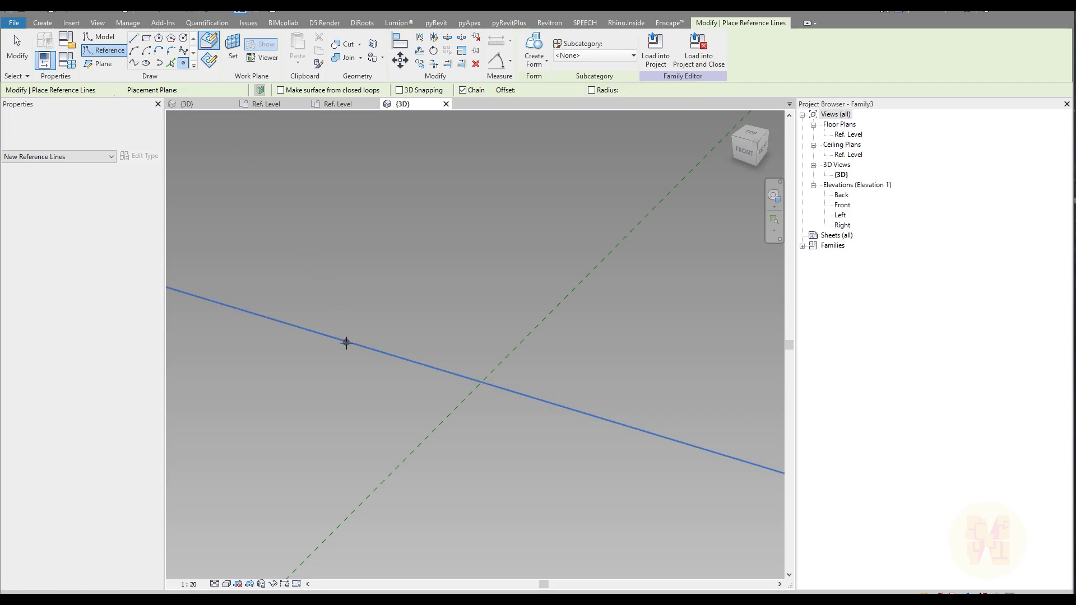
left_click(377, 353)
left_click(602, 418)
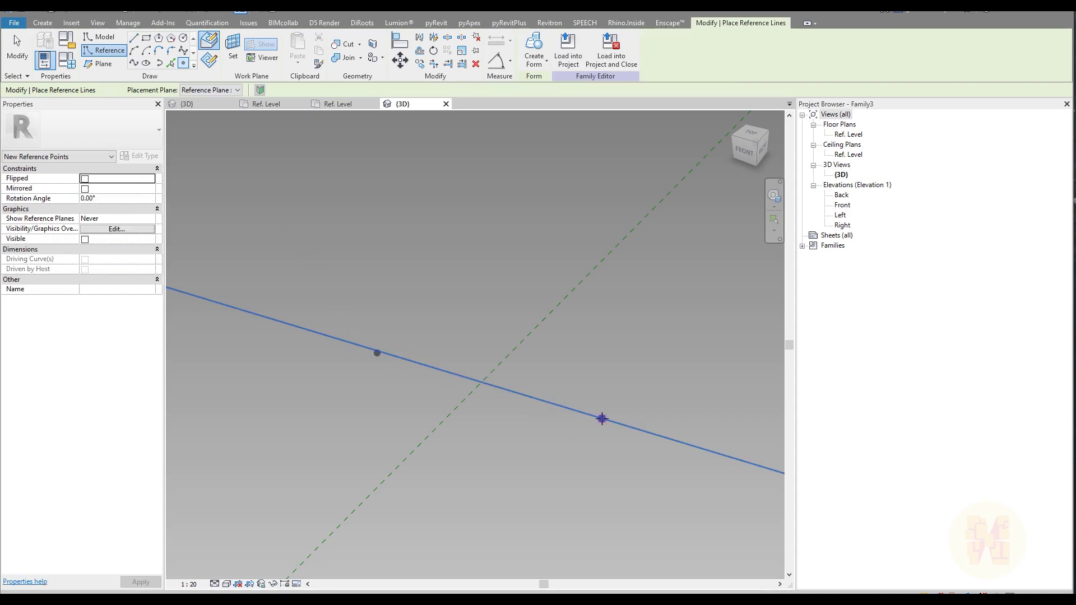
key("Escape")
left_click_drag(331, 308, 665, 466)
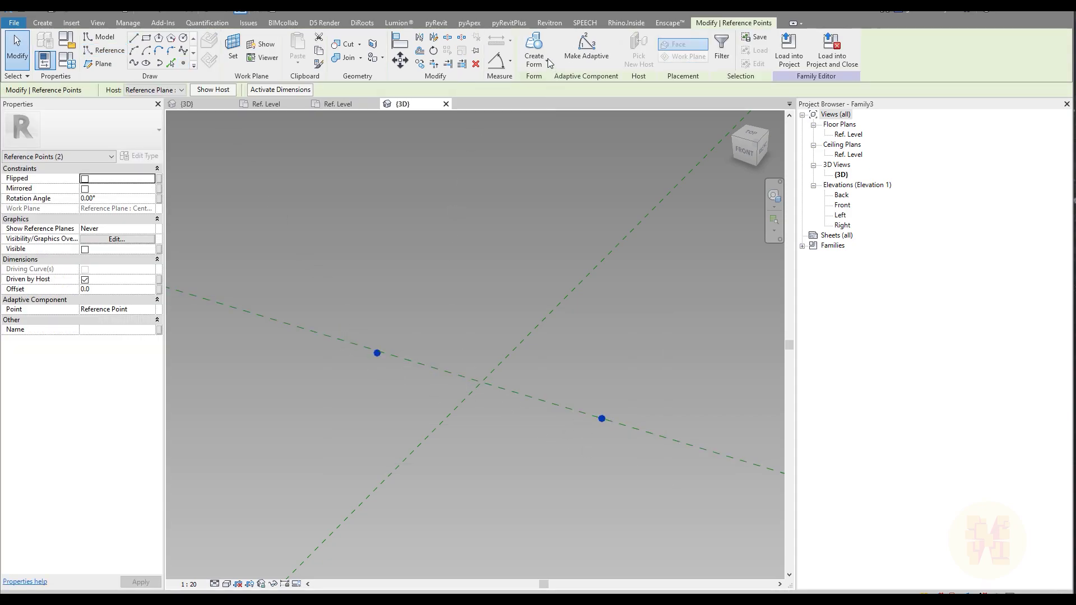
left_click(577, 50)
left_click(477, 337)
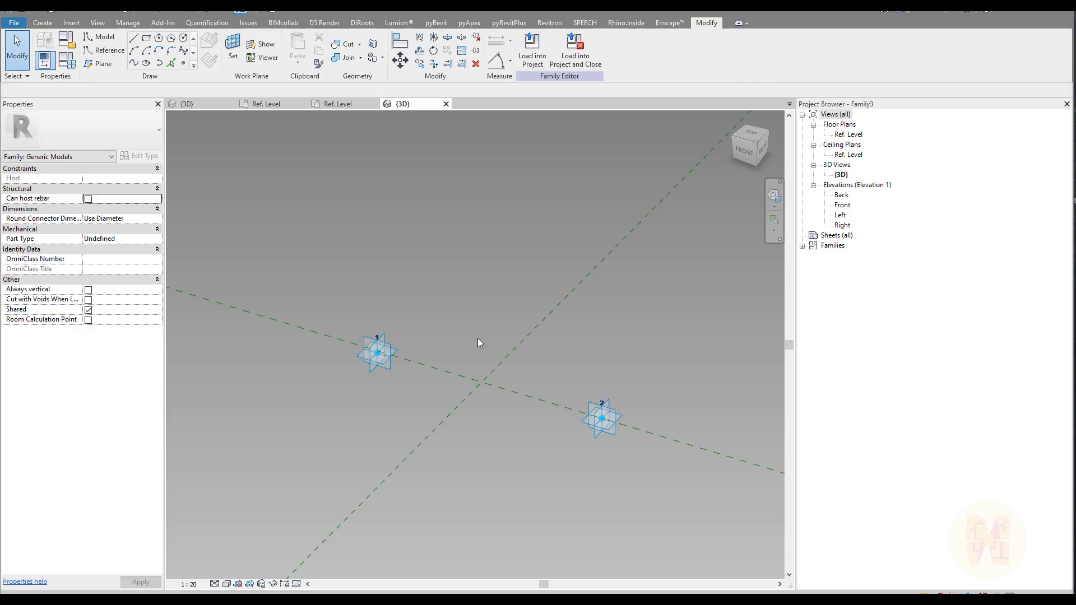
Align the adaptive points with the reference plane that runs through both of them
key("a")
key("l")
left_click(440, 371)
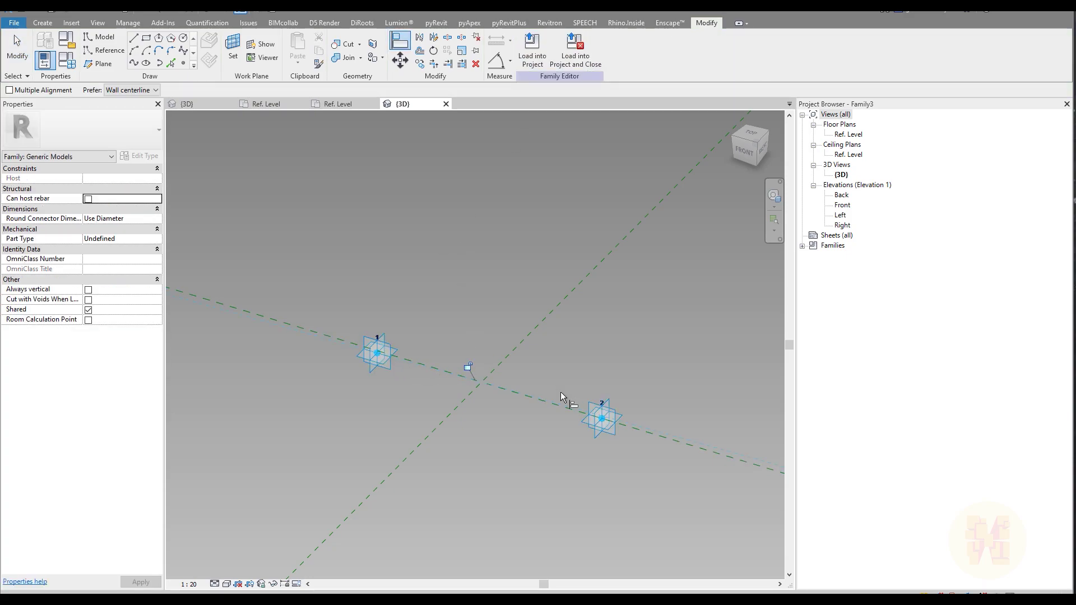
left_click(537, 400)
left_click(601, 418)
scroll(458, 407, "down", 8)
scroll(451, 385, "up", 3)
scroll(443, 373, "up", 5)
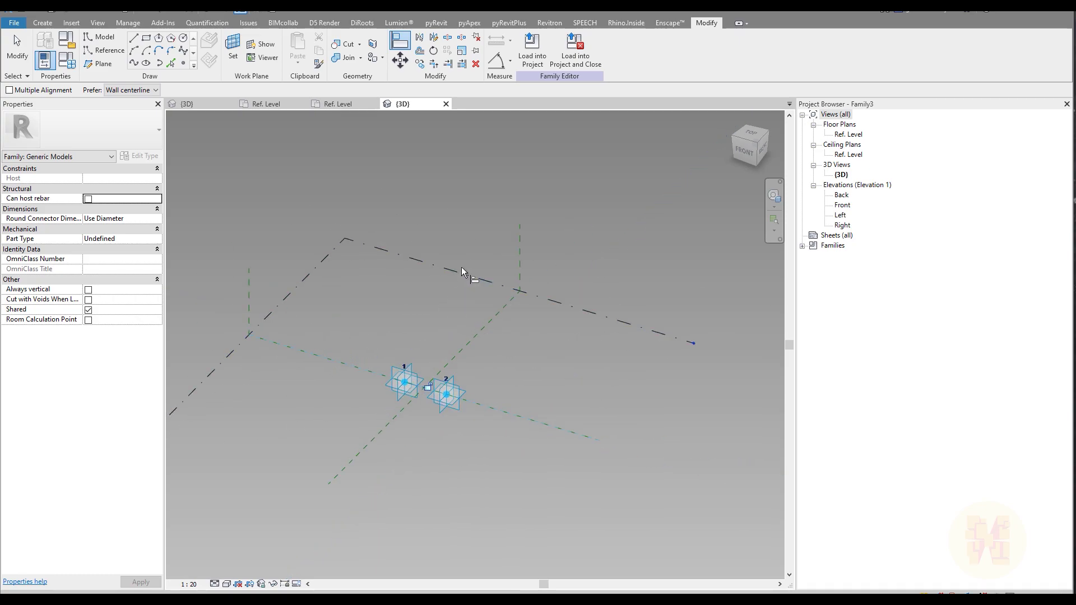
scroll(437, 372, "up", 3)
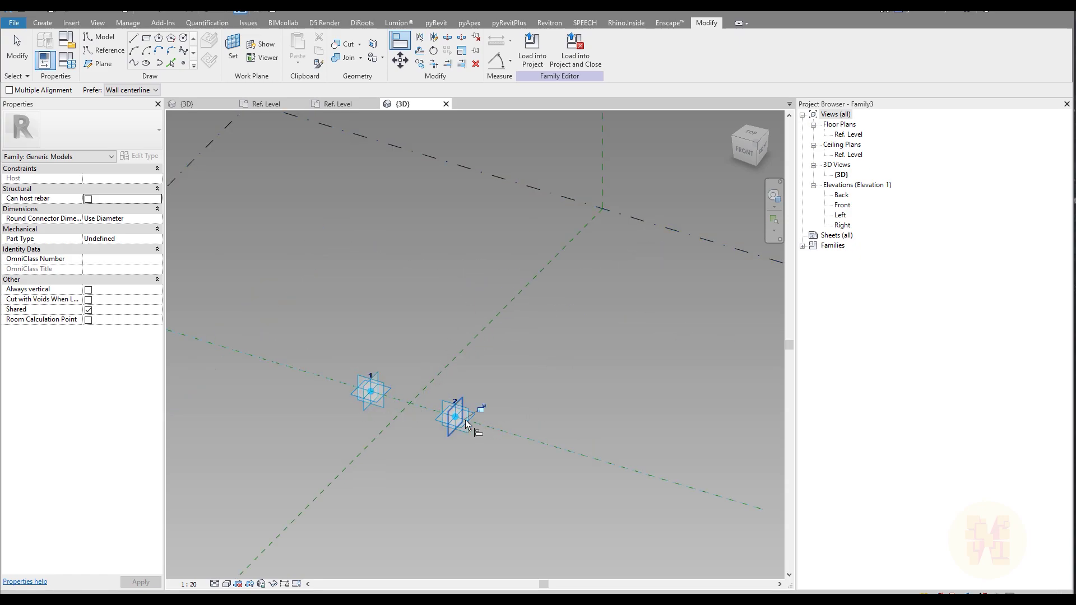
key("Escape")
key("Escape")
Check the placement of both adaptive points in the Ref. Level plan, close it and return to the 3D view
double_click(848, 134)
scroll(482, 353, "up", 4)
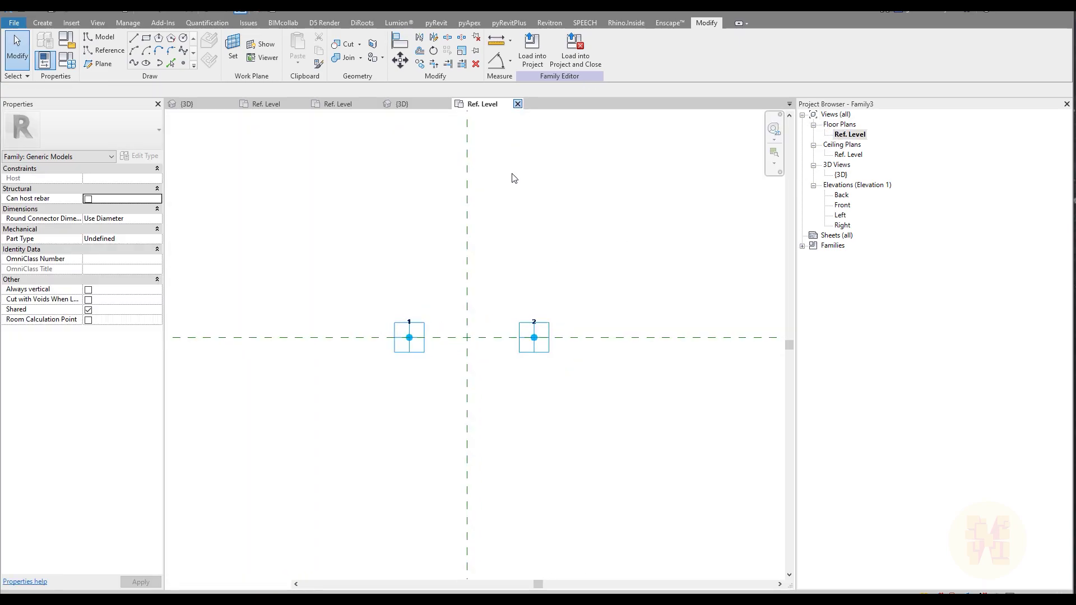
left_click(518, 104)
scroll(386, 403, "up", 5)
scroll(389, 401, "up", 1)
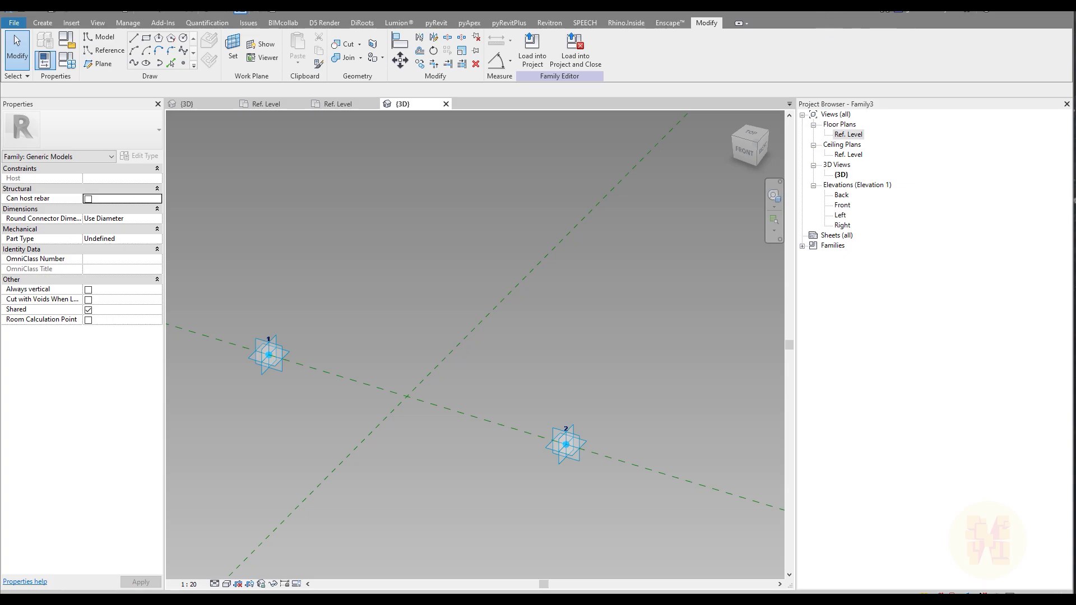
mouse_move(269, 355)
left_mouse_down()
mouse_move(437, 393)
mouse_move(575, 441)
mouse_move(535, 447)
mouse_move(585, 440)
mouse_move(552, 417)
left_mouse_up()
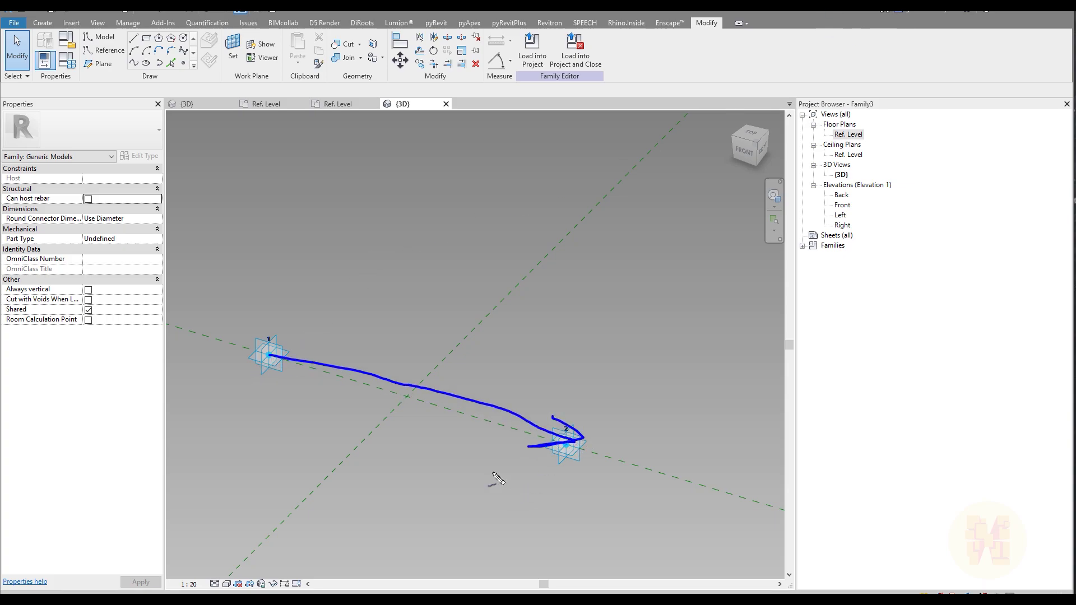
mouse_move(607, 449)
left_mouse_down()
mouse_move(740, 493)
mouse_move(679, 501)
left_mouse_up()
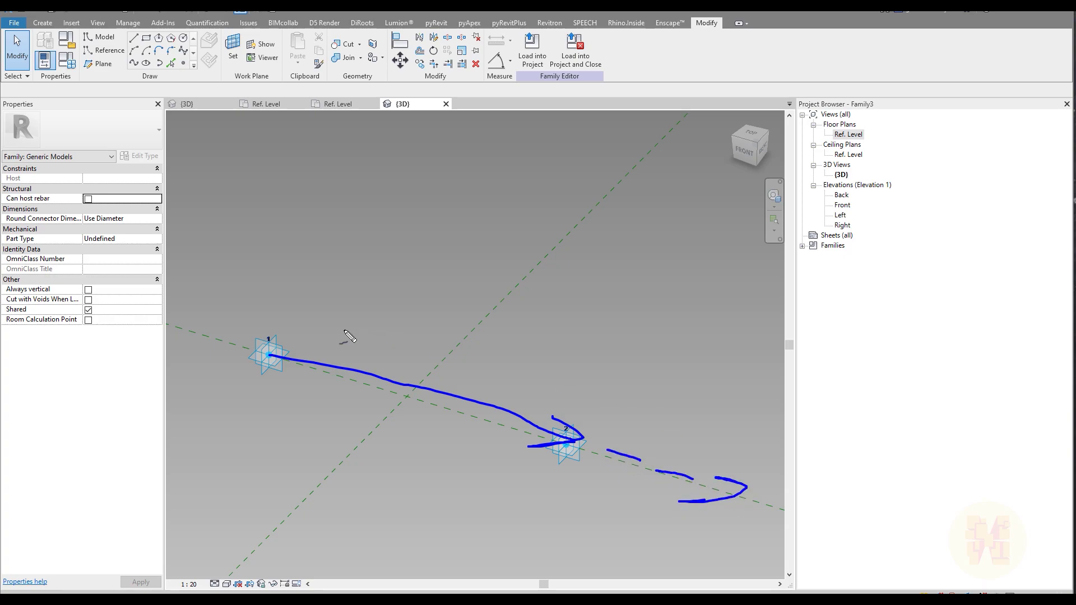
mouse_move(451, 260)
left_mouse_down()
mouse_move(444, 255)
mouse_move(456, 259)
mouse_move(468, 312)
mouse_move(477, 251)
mouse_move(499, 273)
mouse_move(496, 314)
left_mouse_up()
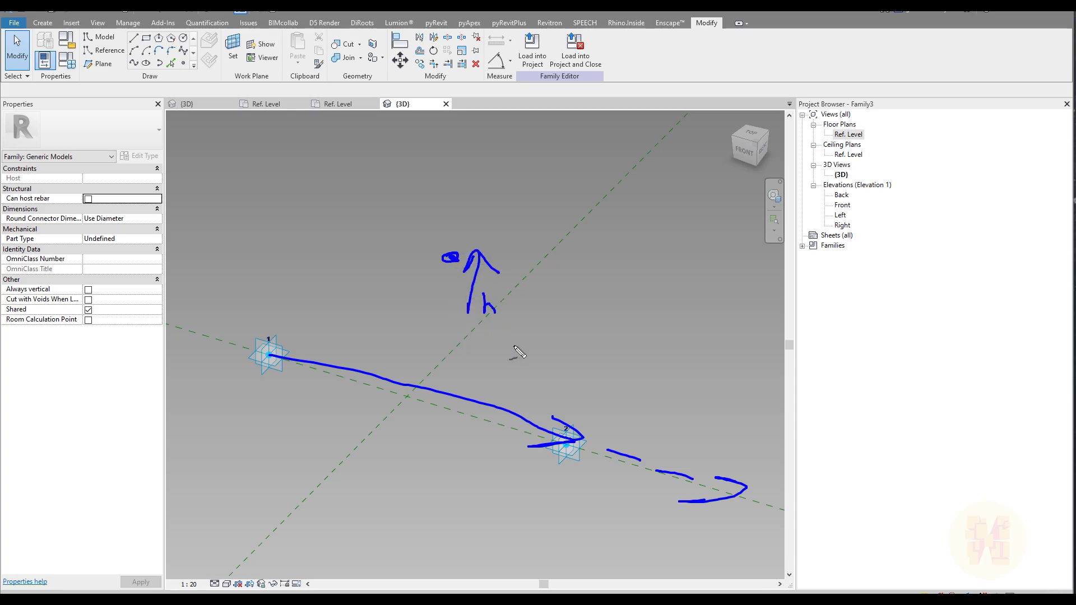
mouse_move(492, 205)
left_mouse_down()
mouse_move(425, 224)
mouse_move(427, 279)
mouse_move(491, 322)
mouse_move(541, 254)
mouse_move(488, 206)
left_mouse_up()
mouse_move(524, 308)
left_mouse_down()
mouse_move(530, 355)
mouse_move(517, 391)
left_mouse_up()
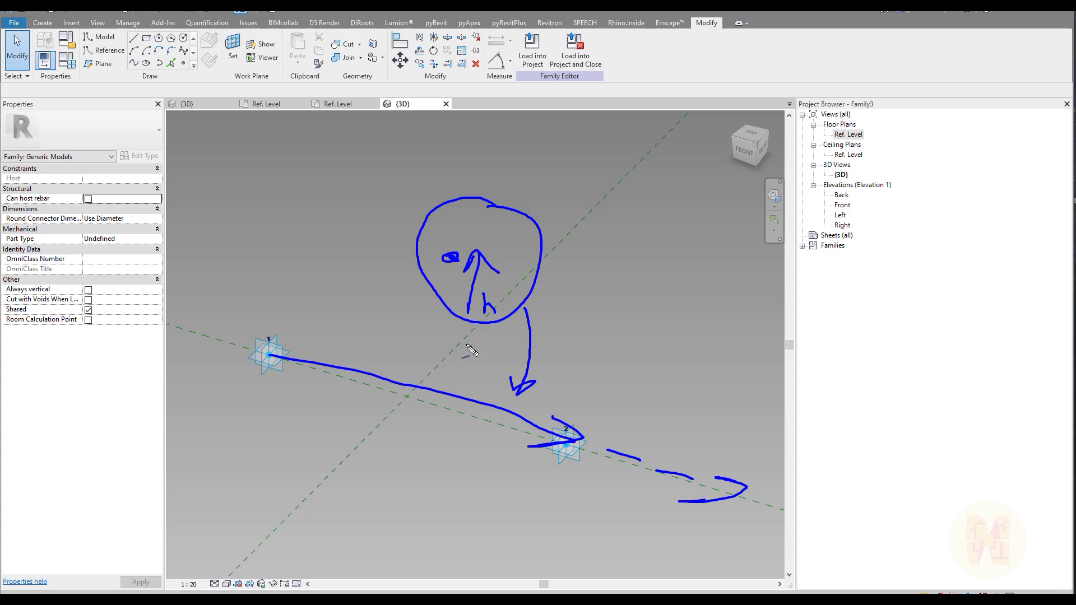
key("e")
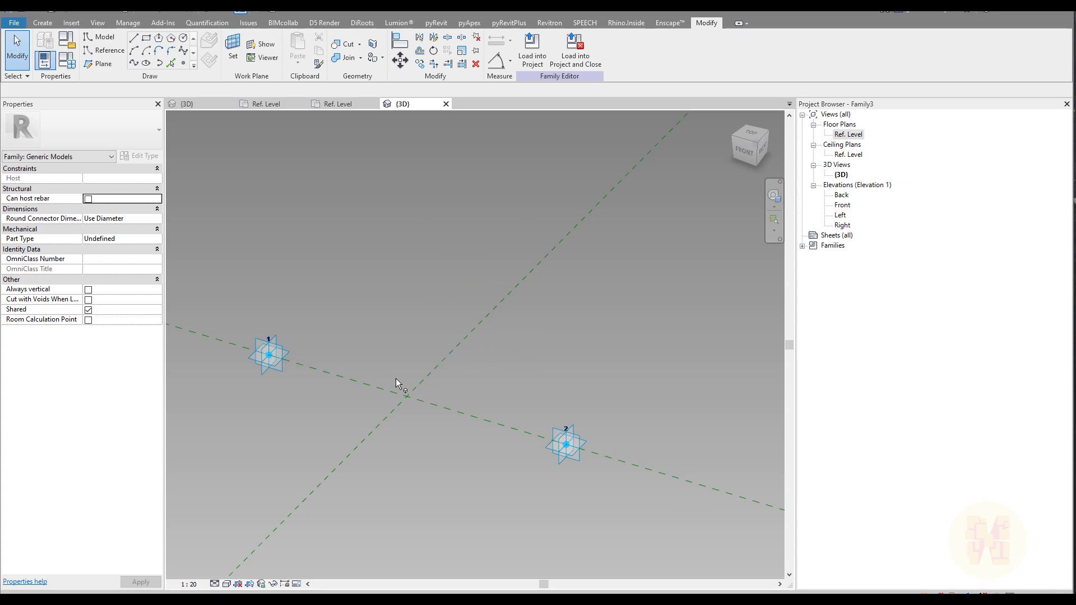
Draw a reference line from adaptive point 1 to adaptive point 2
left_click(106, 54)
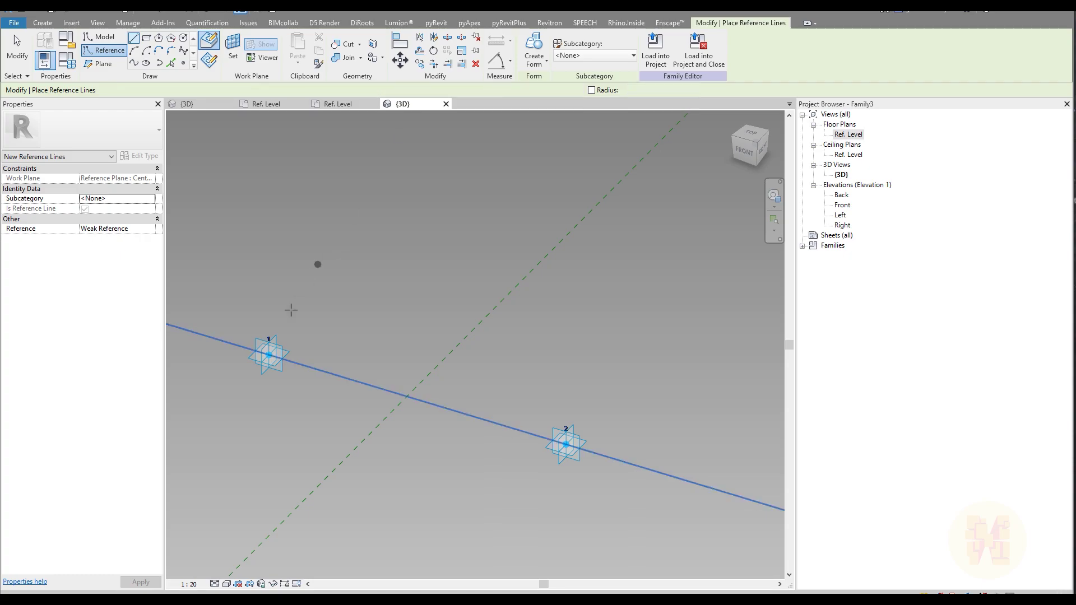
left_click(269, 354)
left_click(566, 444)
key("Escape")
key("Escape")
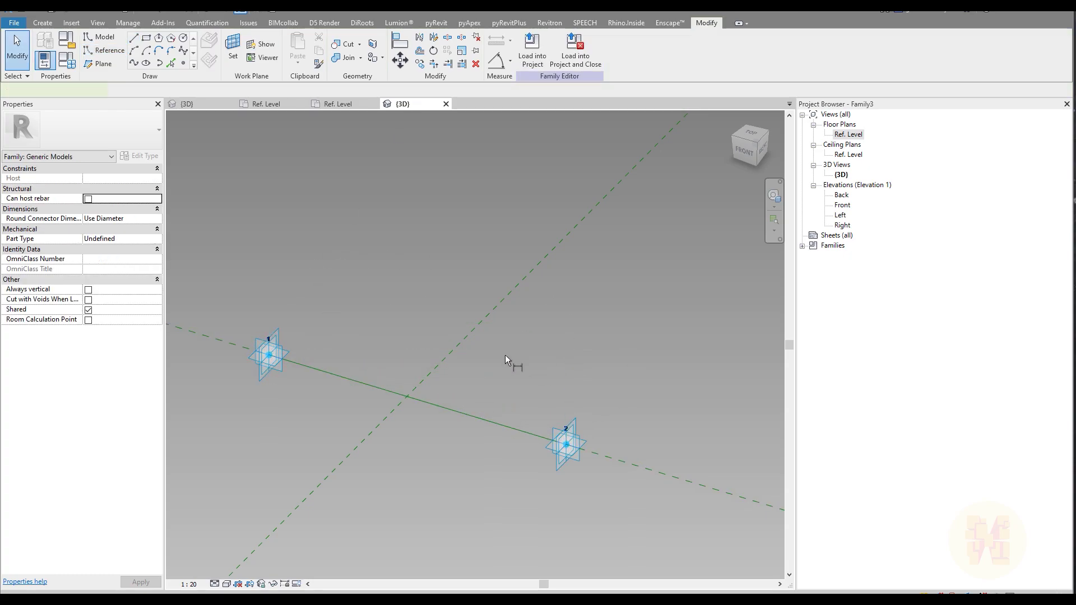
Add an aligned dimension between the end planes of the two adaptive points, placed below the reference line
left_click(264, 377)
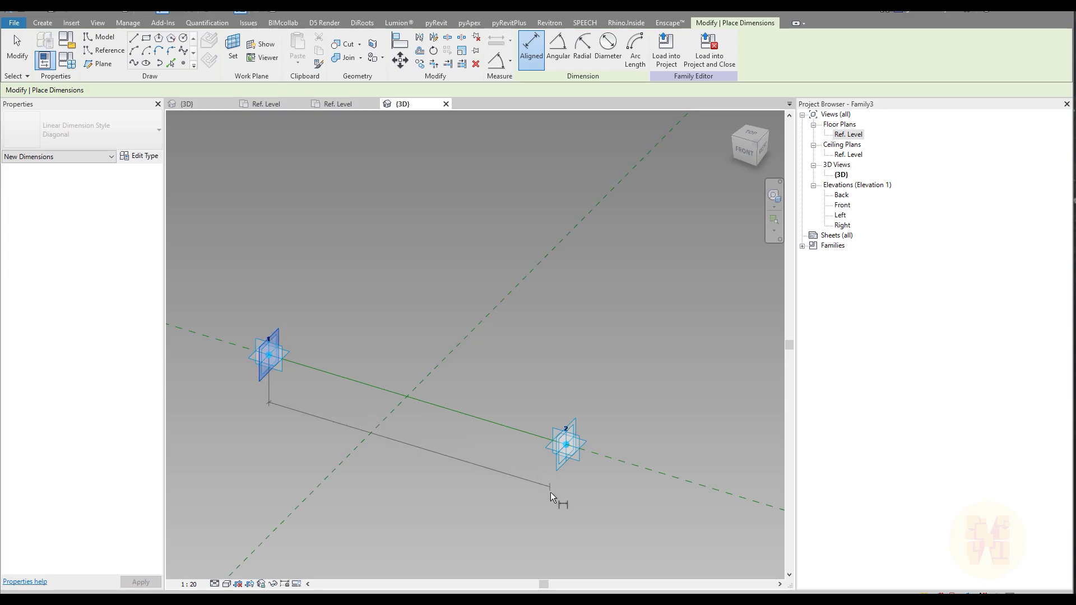
left_click(560, 474)
left_click(497, 513)
key("Escape")
key("Escape")
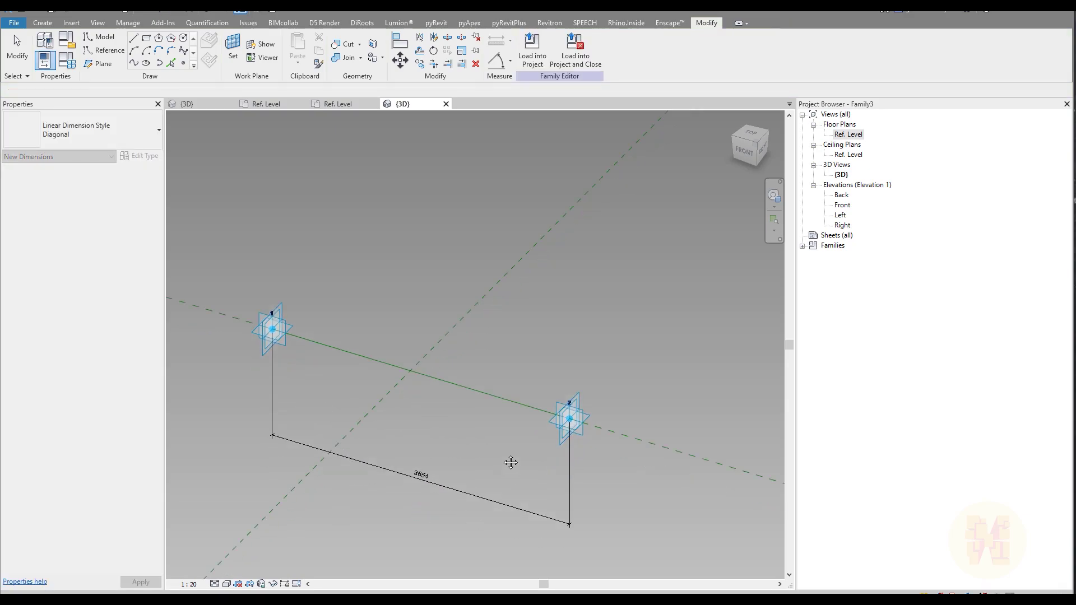
middle_click_drag(507, 472, 530, 394)
Label the dimension between the adaptive points with a new instance family parameter named Distance
left_click(441, 428)
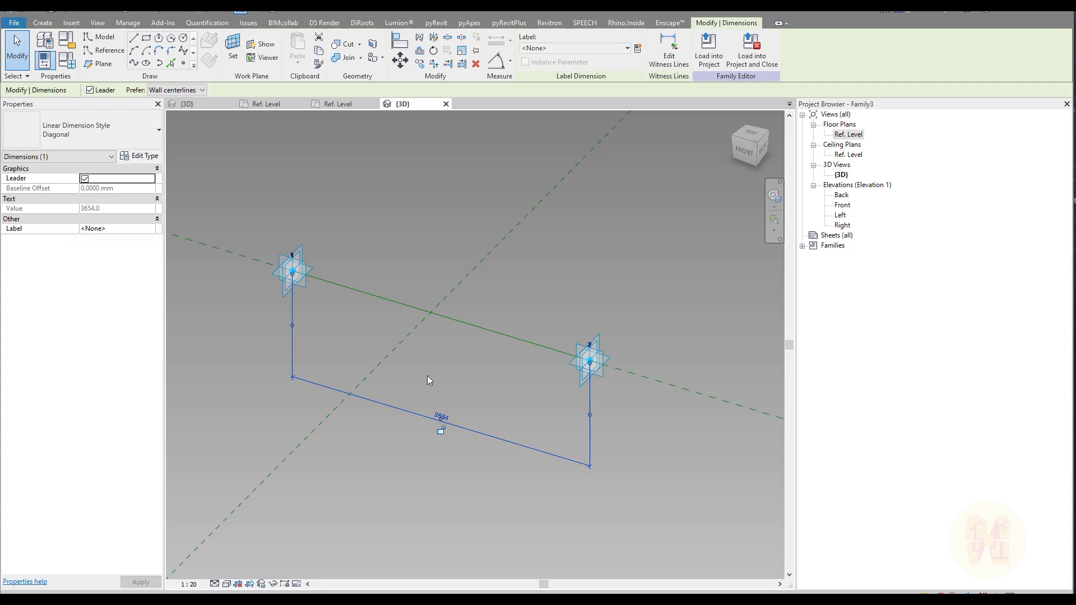
left_click(637, 48)
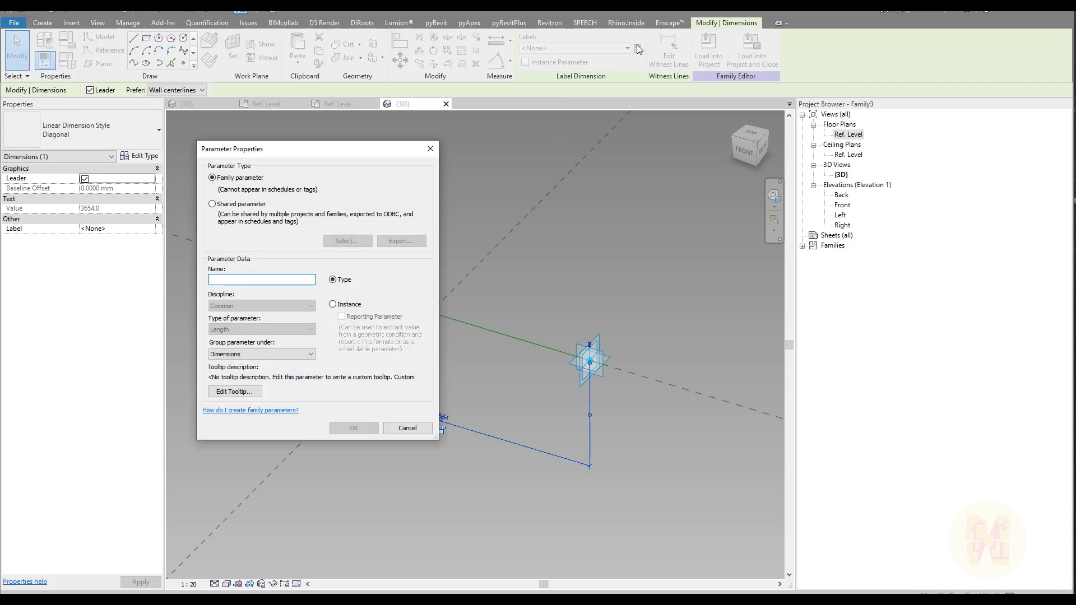
type("Distance")
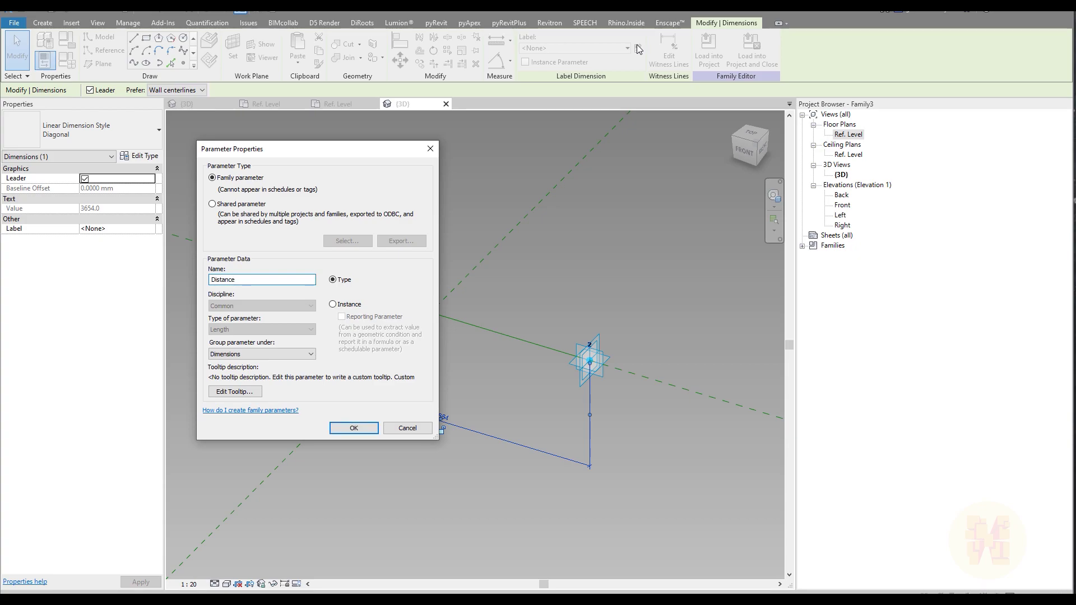
left_click(332, 304)
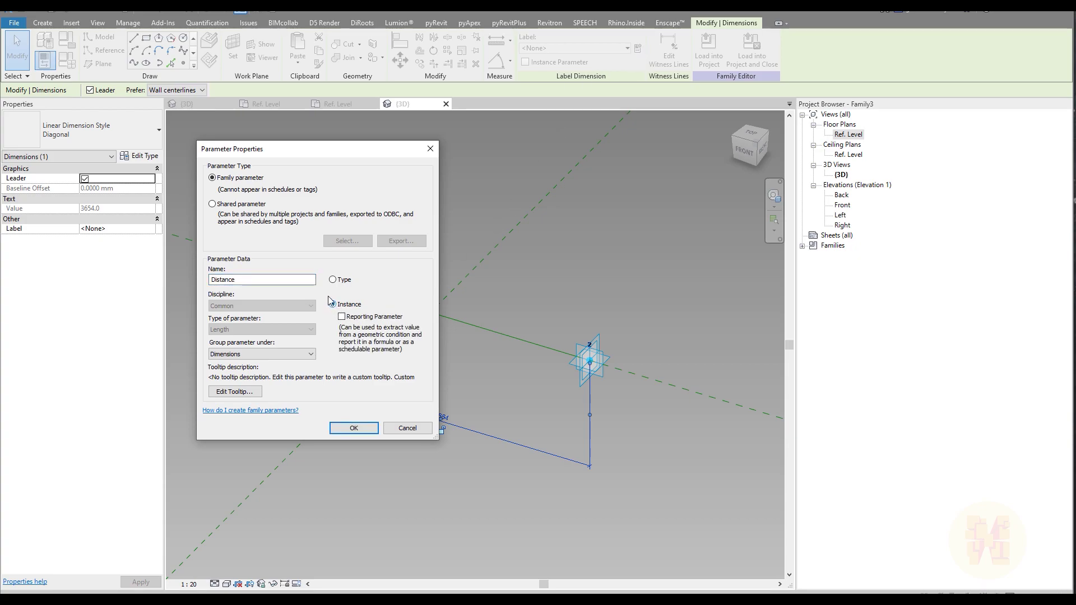
left_click(354, 428)
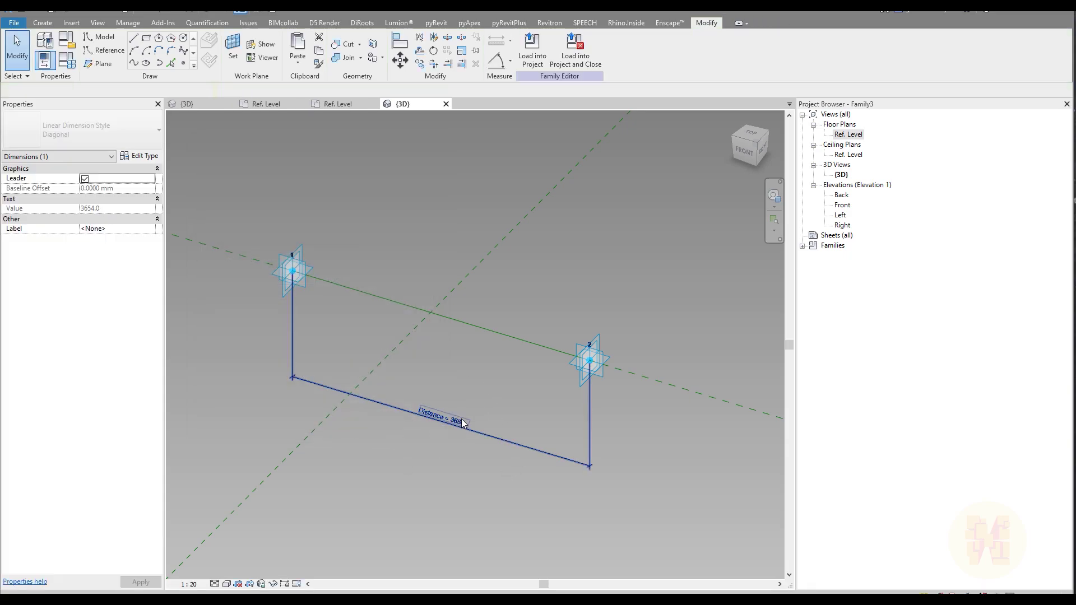
key("Escape")
Move adaptive point 2 along the reference plane away from point 1, to a distance of about 4455 mm
left_click(598, 369)
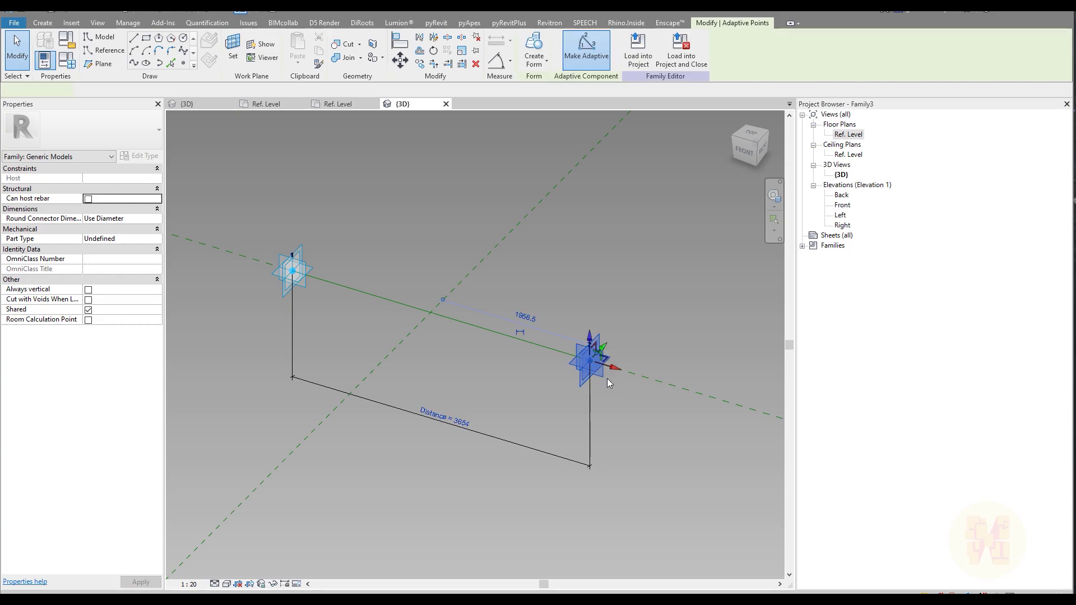
left_click_drag(613, 370, 679, 392)
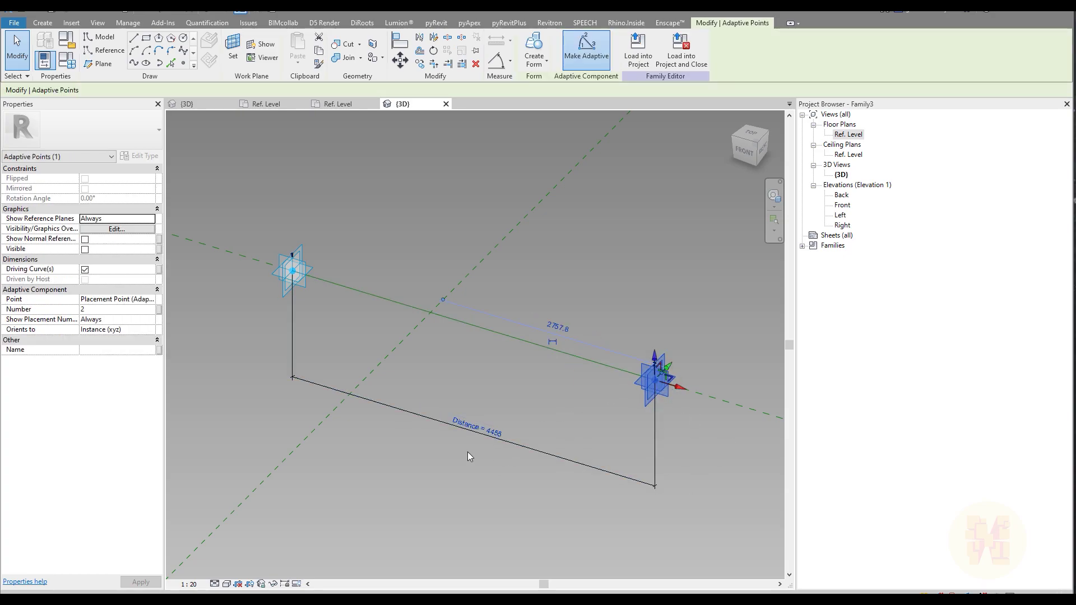
key("Escape")
middle_click_drag(543, 400, 466, 440)
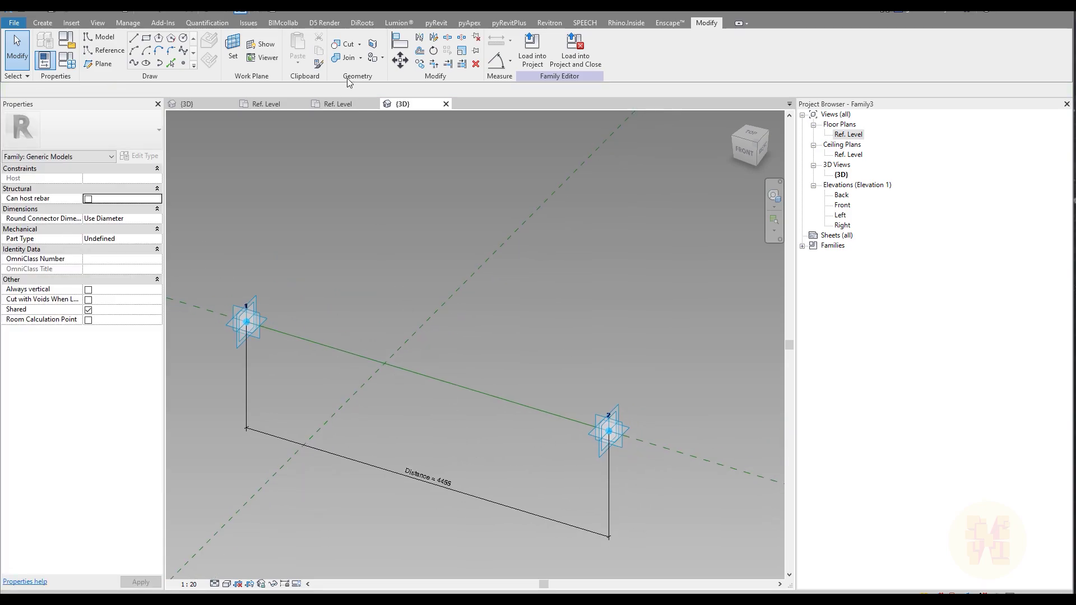
Place a reference point at the midpoint of the reference line between the adaptive points
left_click(105, 51)
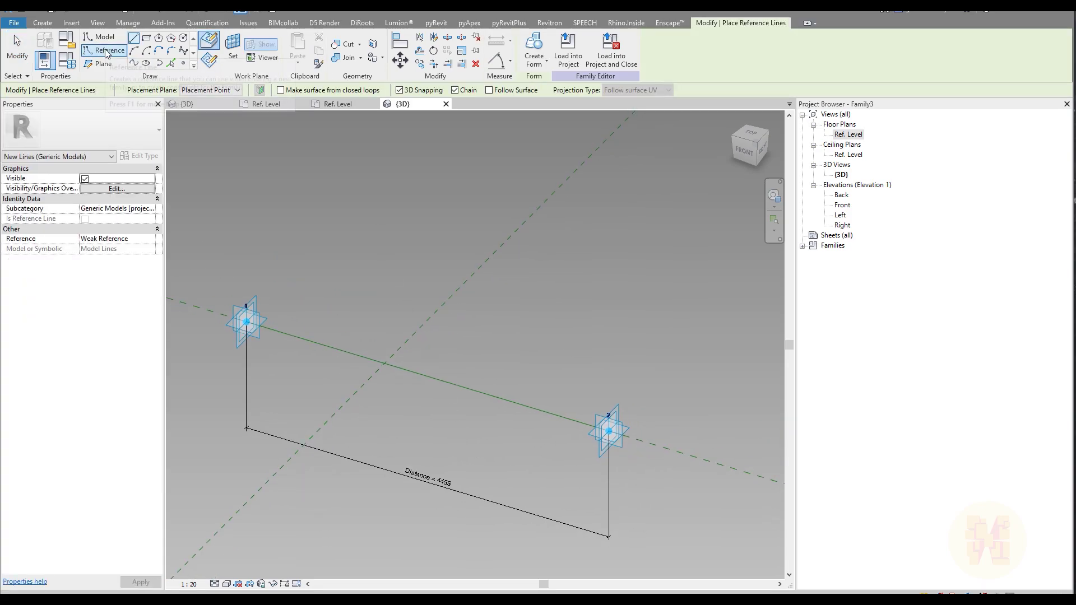
left_click(184, 64)
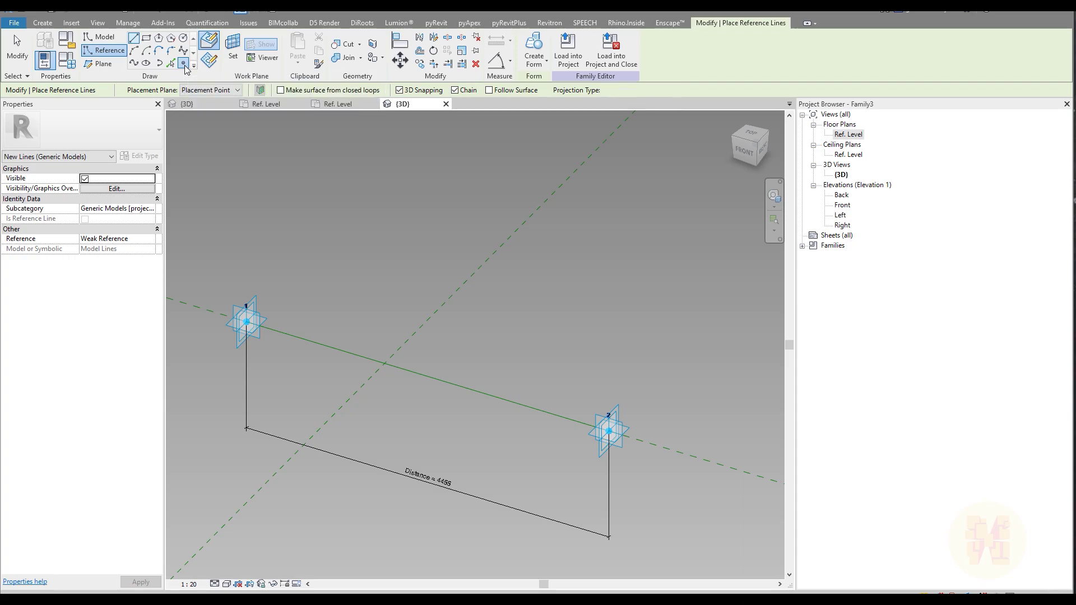
left_click(427, 376)
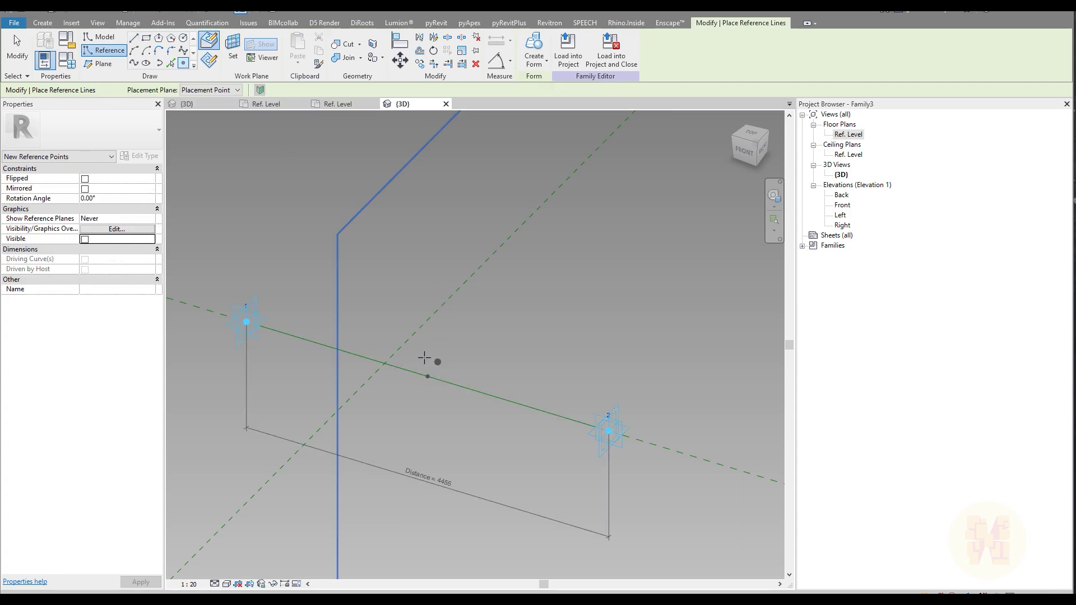
key("Escape")
key("Escape")
Set the midpoint's reference planes to show Always and turn off showing only its normal reference plane
left_click_drag(392, 321, 429, 413)
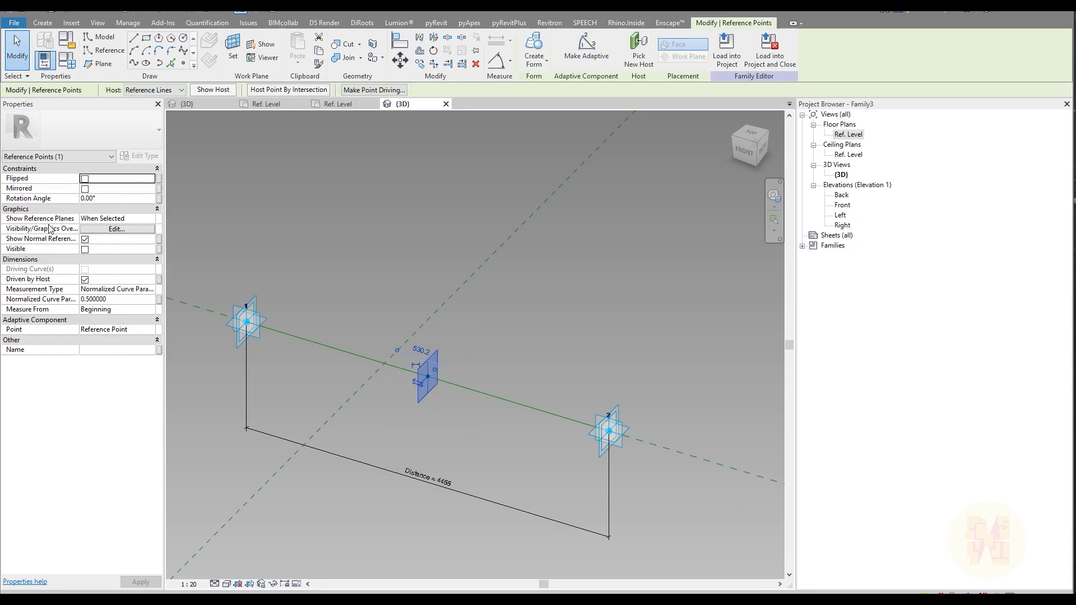
left_click(85, 223)
left_click(85, 223)
left_click(100, 247)
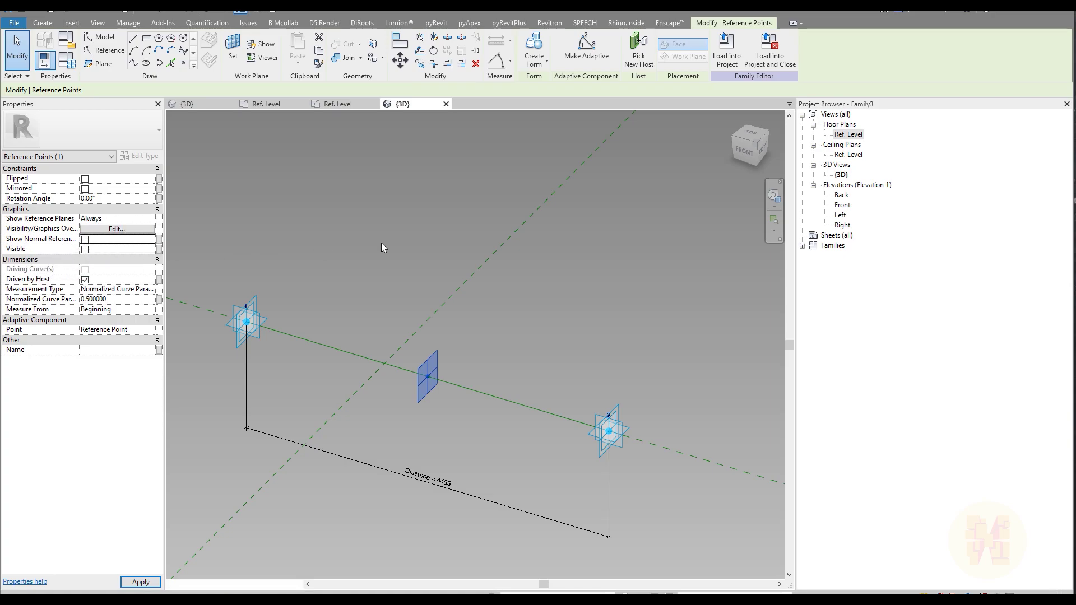
left_click(432, 341)
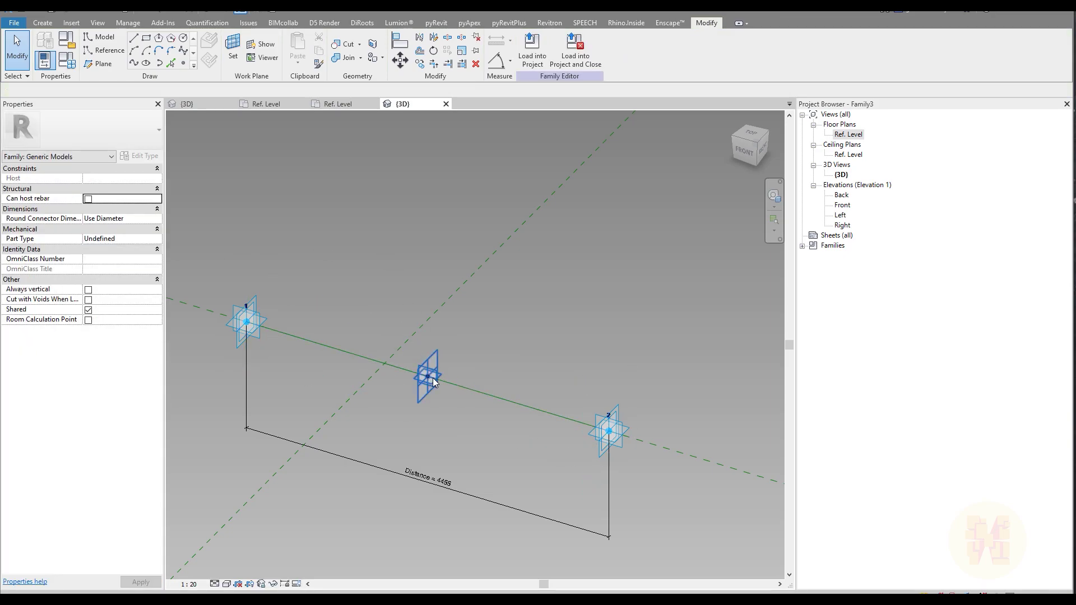
Set the horizontal reference plane of the midpoint as the work plane
scroll(395, 378, "up", 3)
scroll(461, 401, "down", 1)
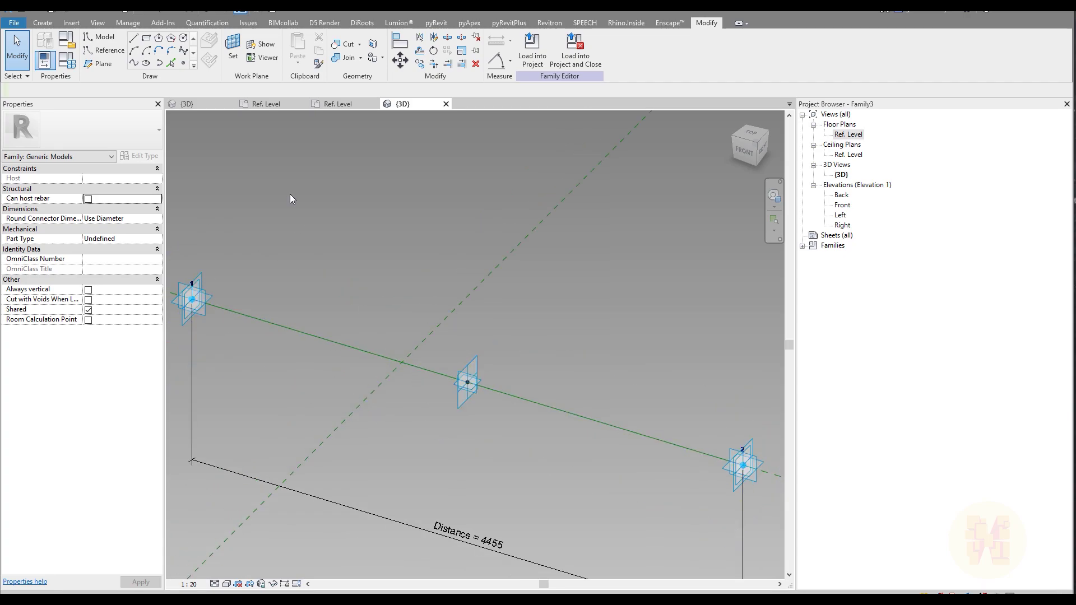
left_click(238, 54)
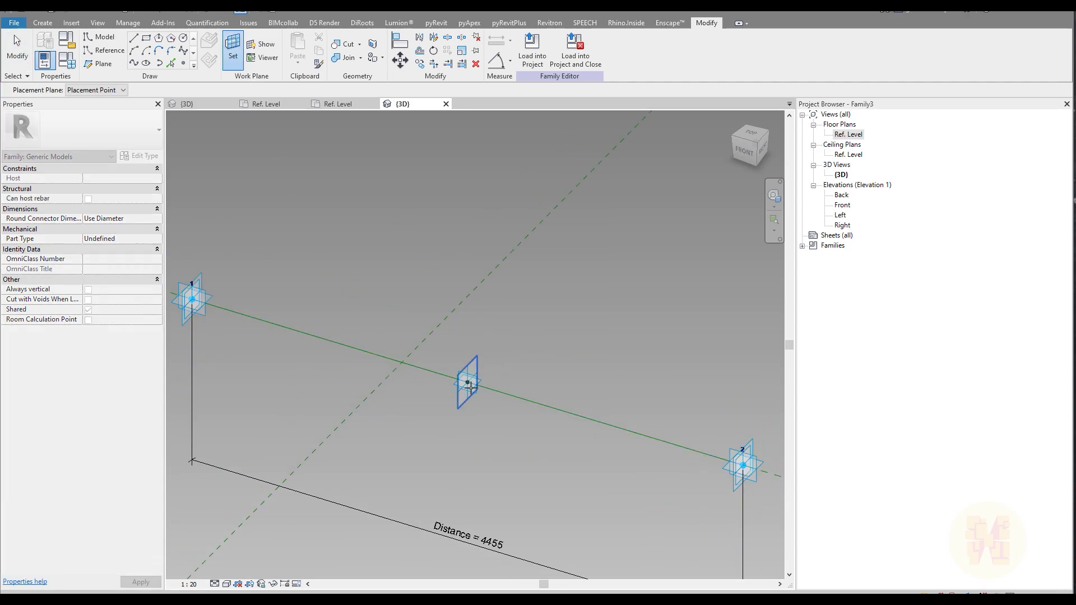
key("Tab")
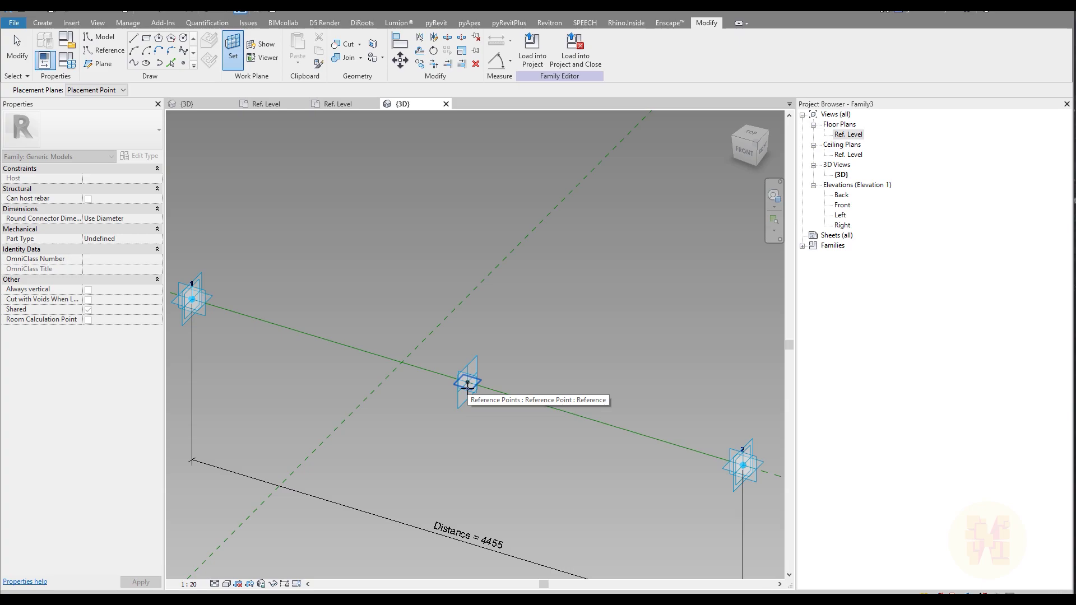
left_click(467, 384)
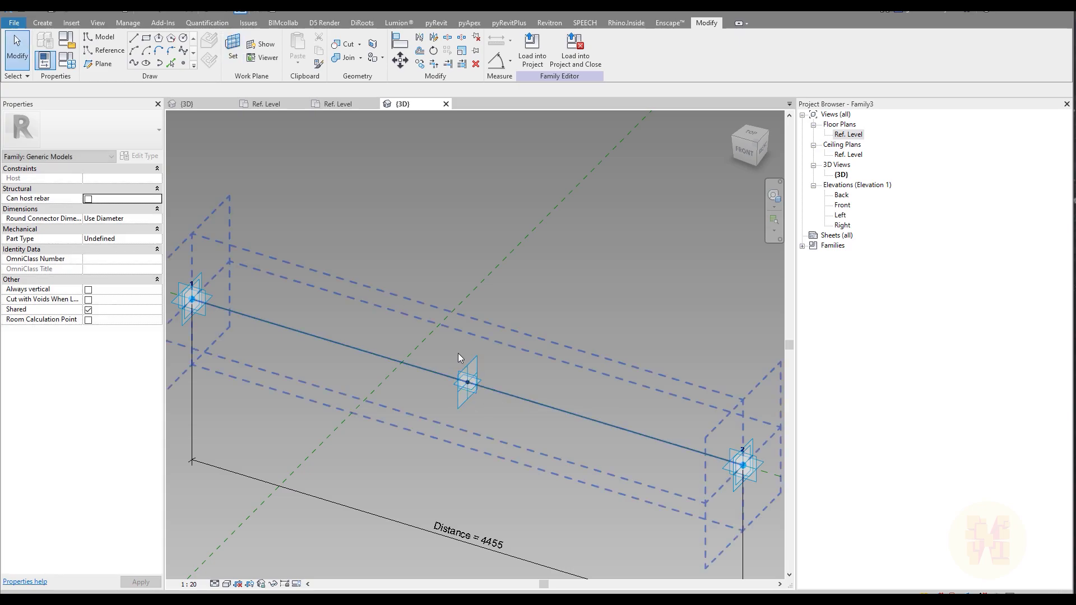
Place a second reference point on the midpoint's horizontal plane and raise it above the line to an offset of about -573 mm
left_click(109, 50)
left_click(183, 62)
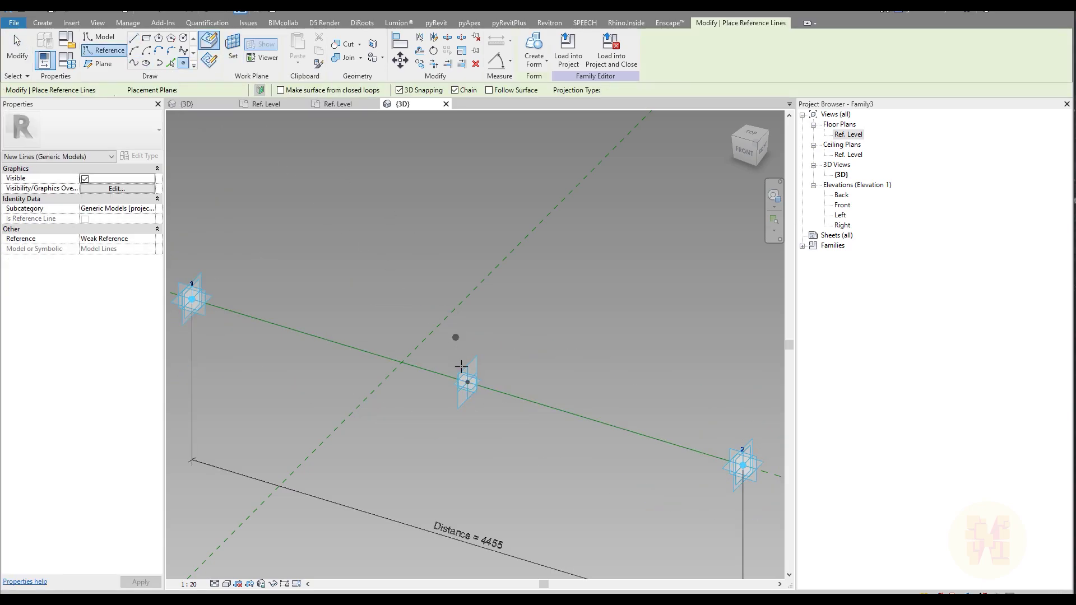
left_click(467, 382)
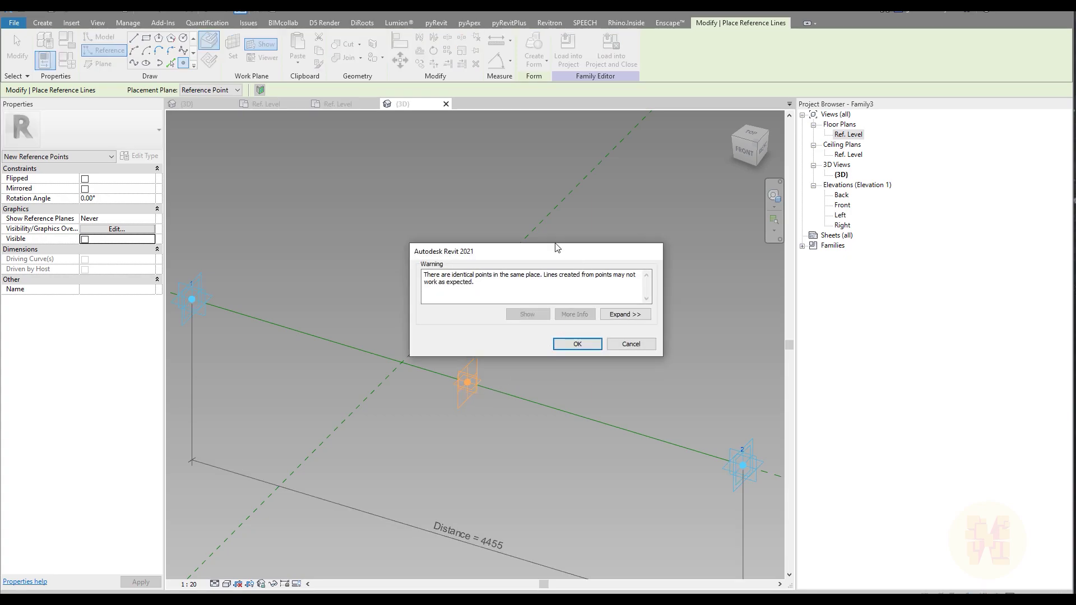
left_click_drag(516, 254, 525, 218)
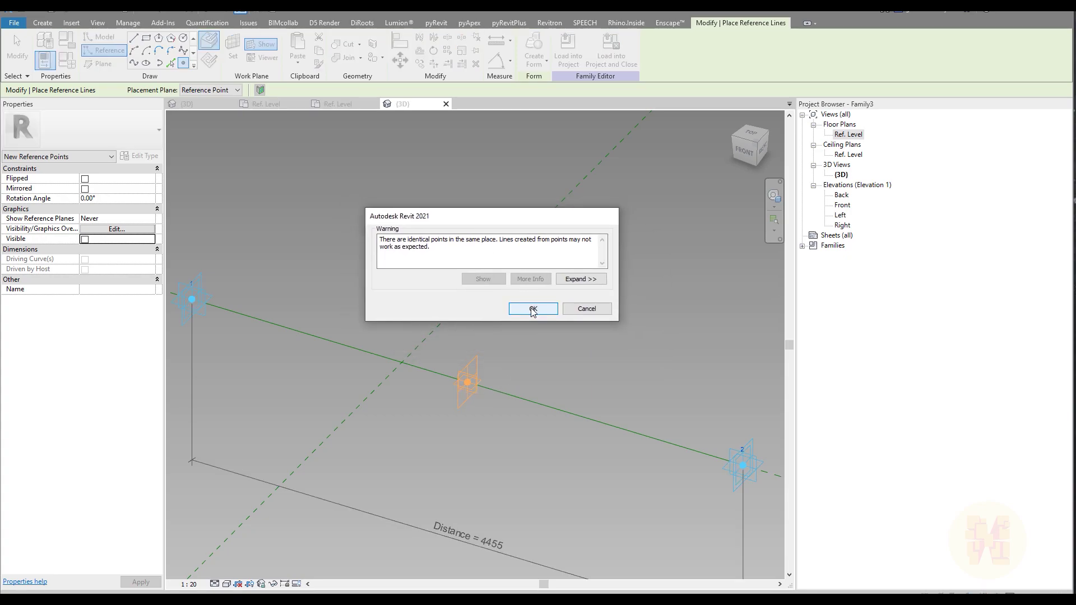
left_click(586, 307)
key("Escape")
key("Escape")
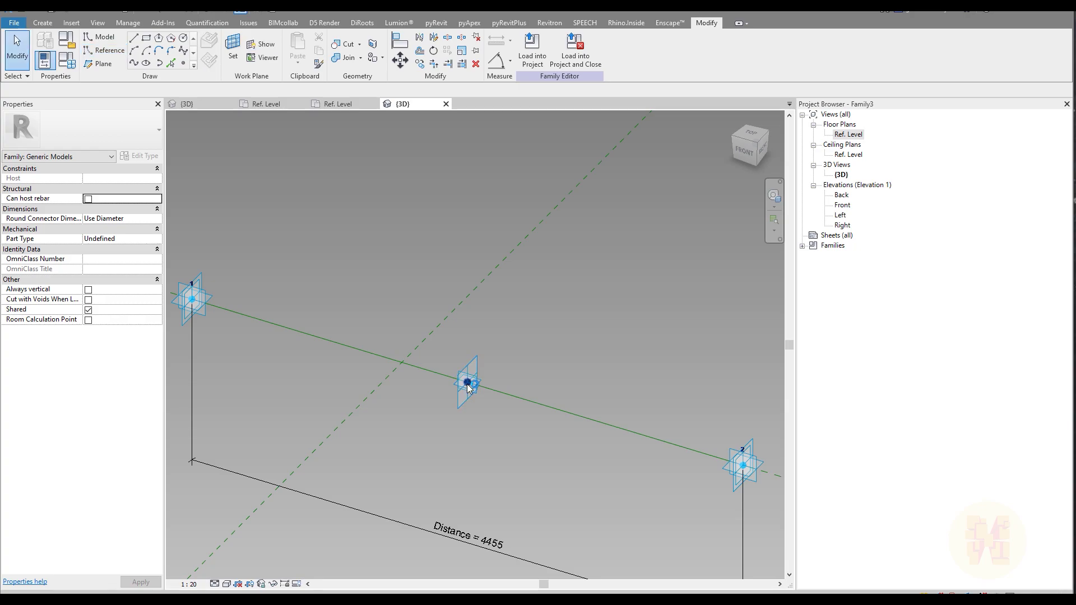
left_click(467, 383)
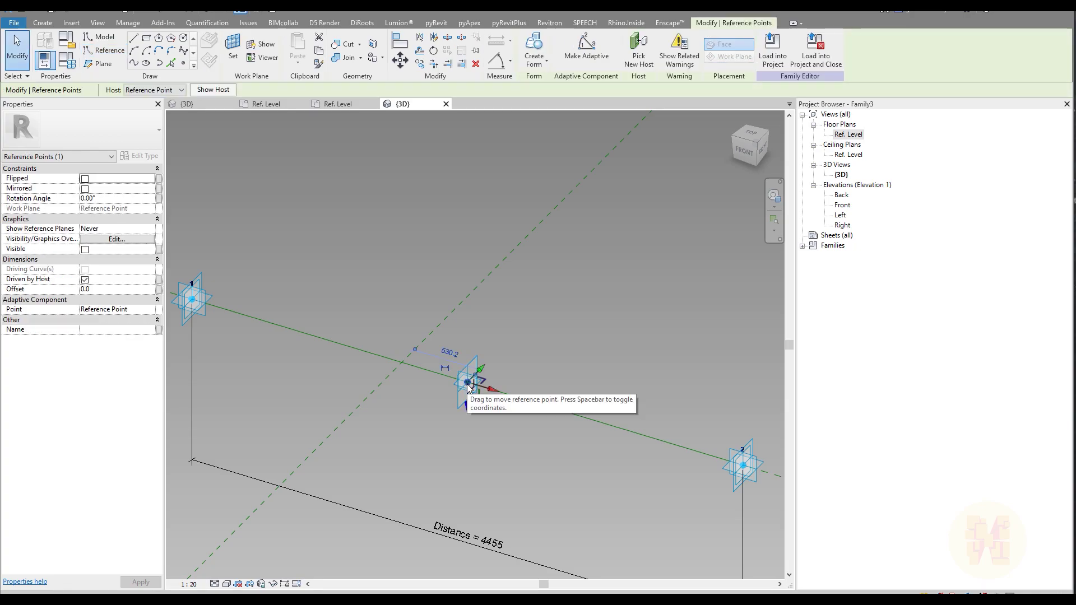
left_click_drag(470, 412, 470, 344)
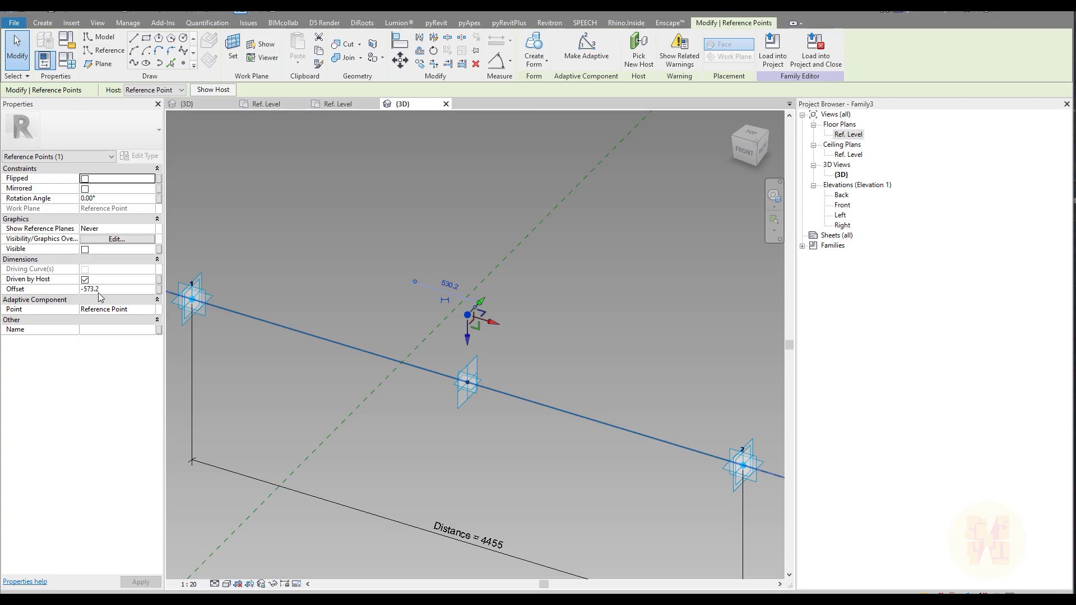
Flip the hosted reference point and set its offset to 500
left_click(84, 179)
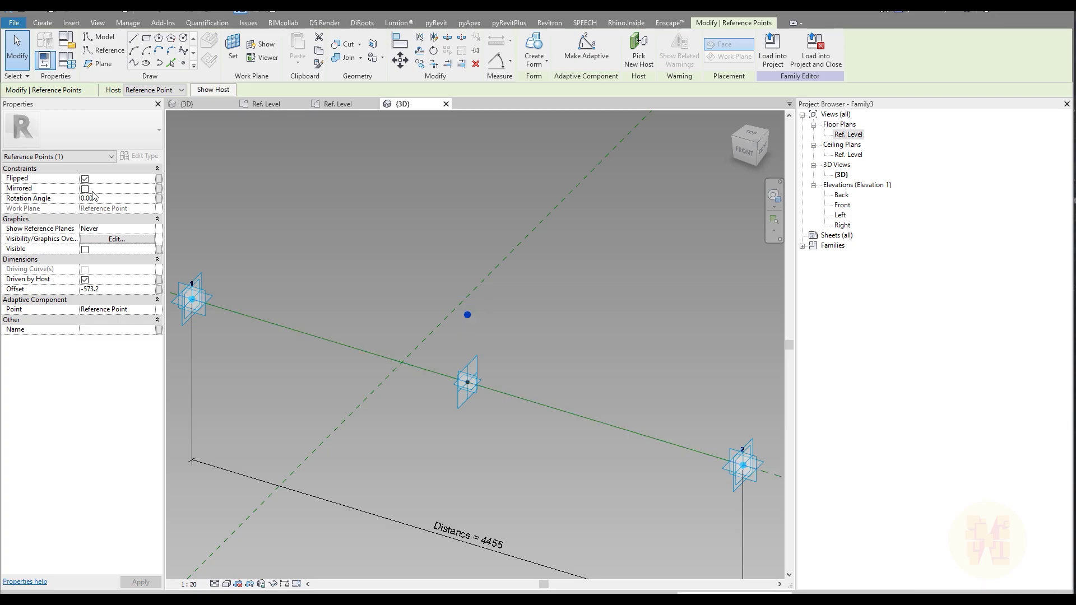
left_click(128, 289)
type("500")
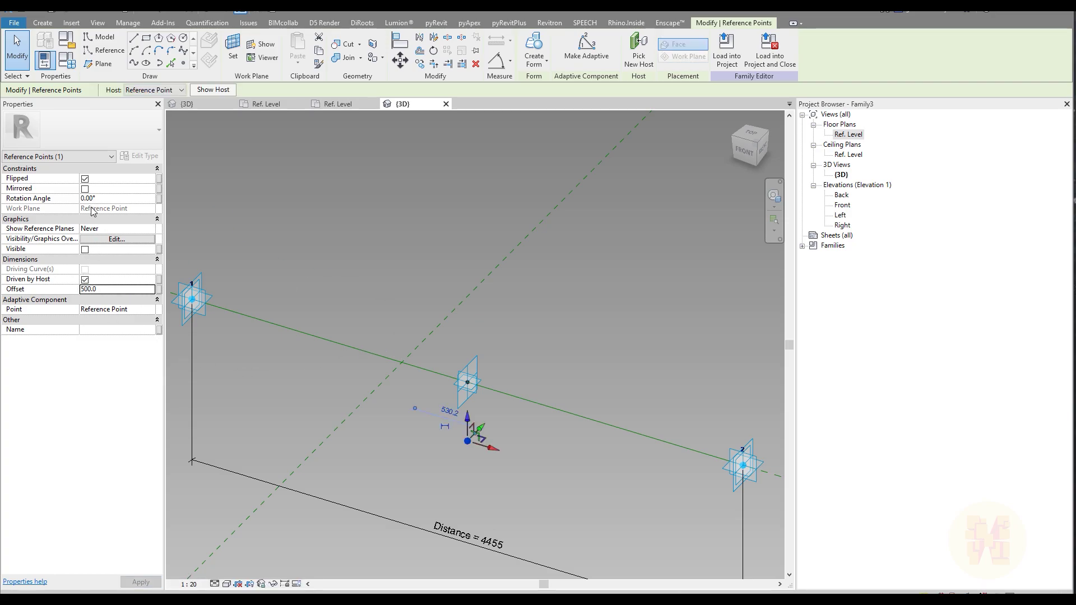
Clear the hosted point's Flipped option, try mirroring it instead, and undo the last change
left_click(85, 179)
left_click(84, 189)
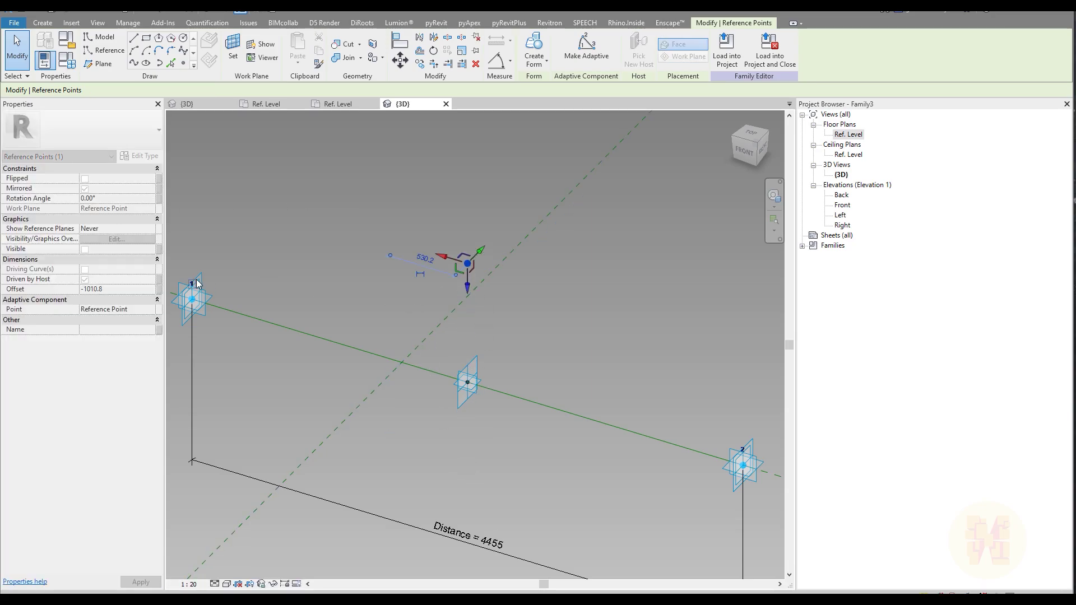
key("ctrl+z")
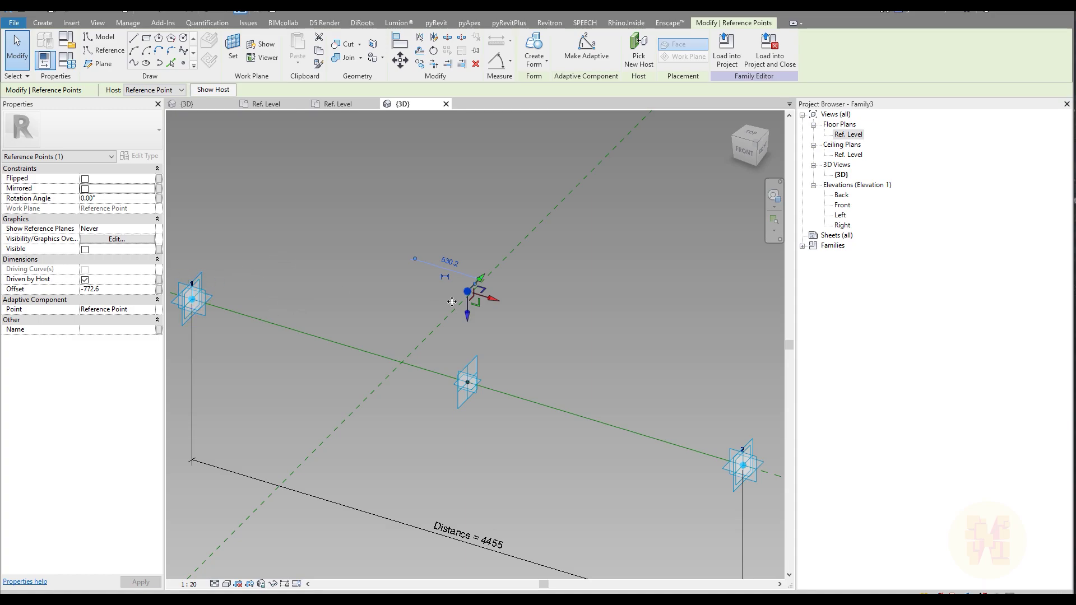
Associate the hosted reference point's Offset with a new instance family parameter named Height
left_click(159, 289)
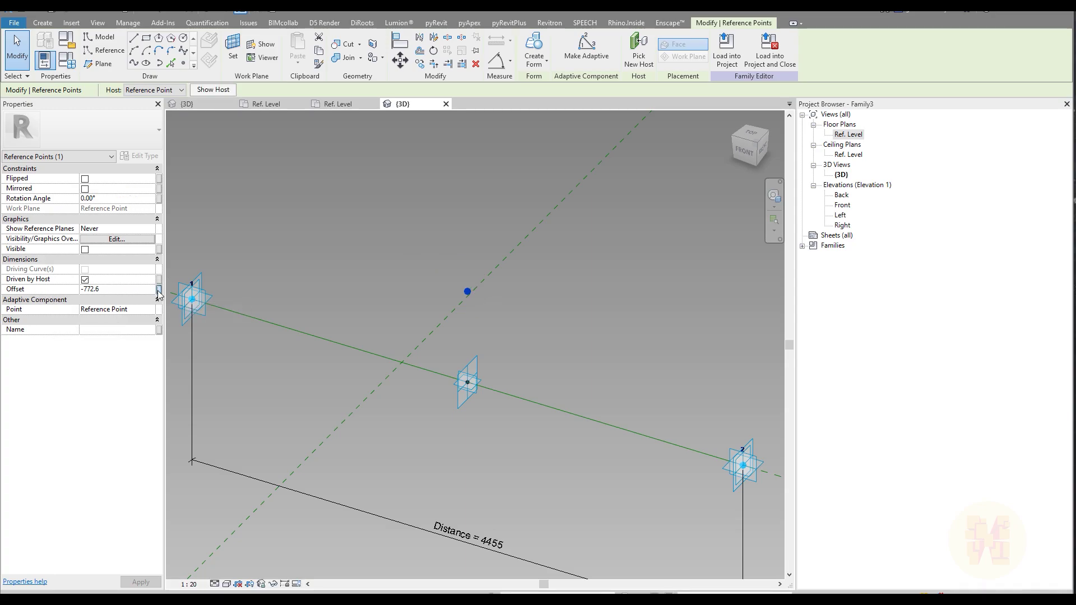
left_click(521, 352)
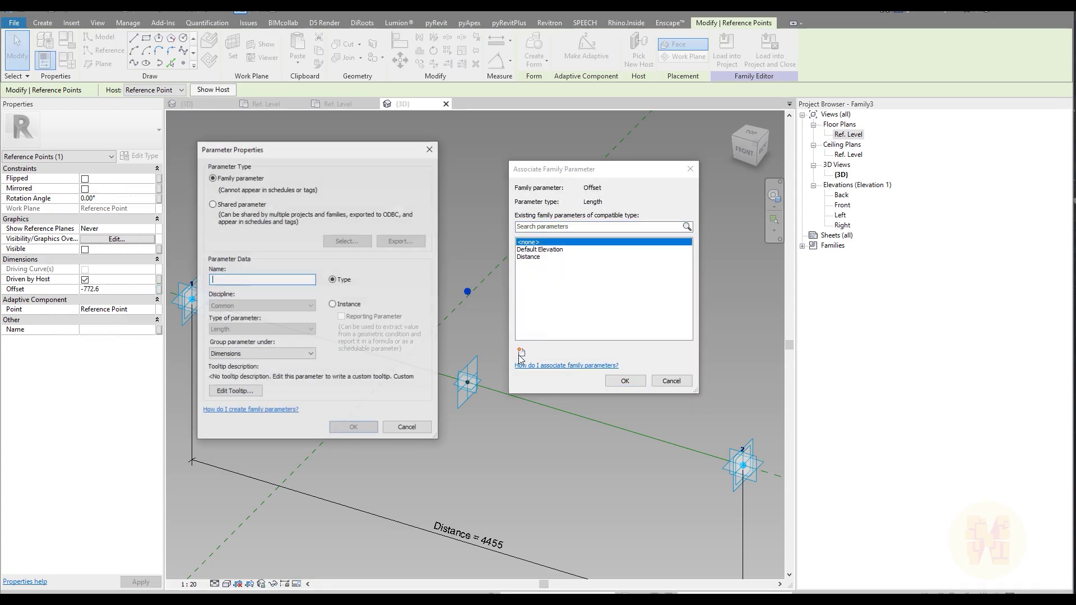
type("Height")
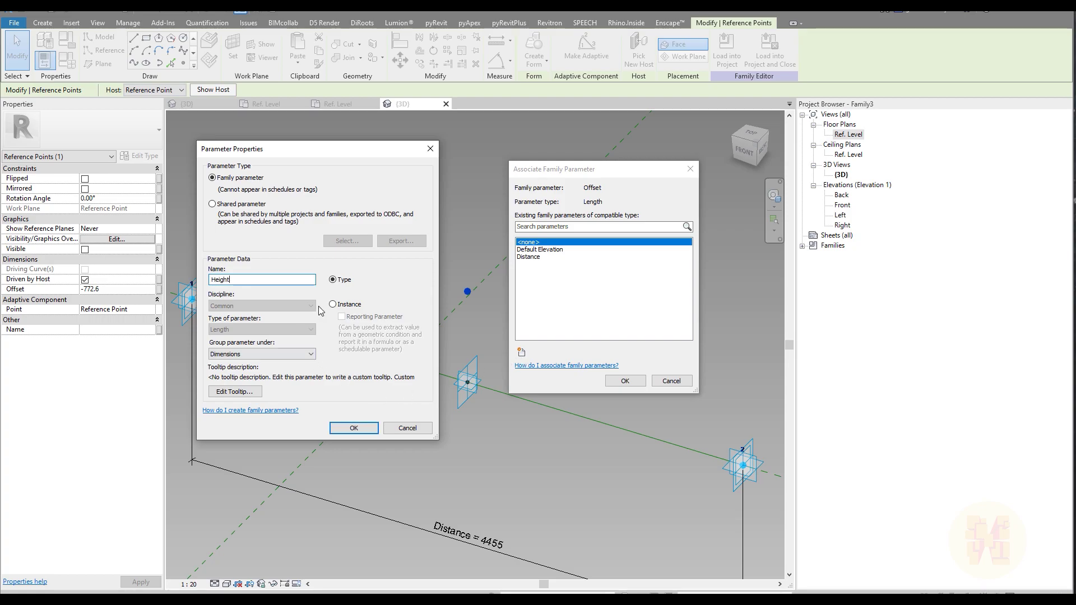
left_click(352, 305)
left_click(358, 429)
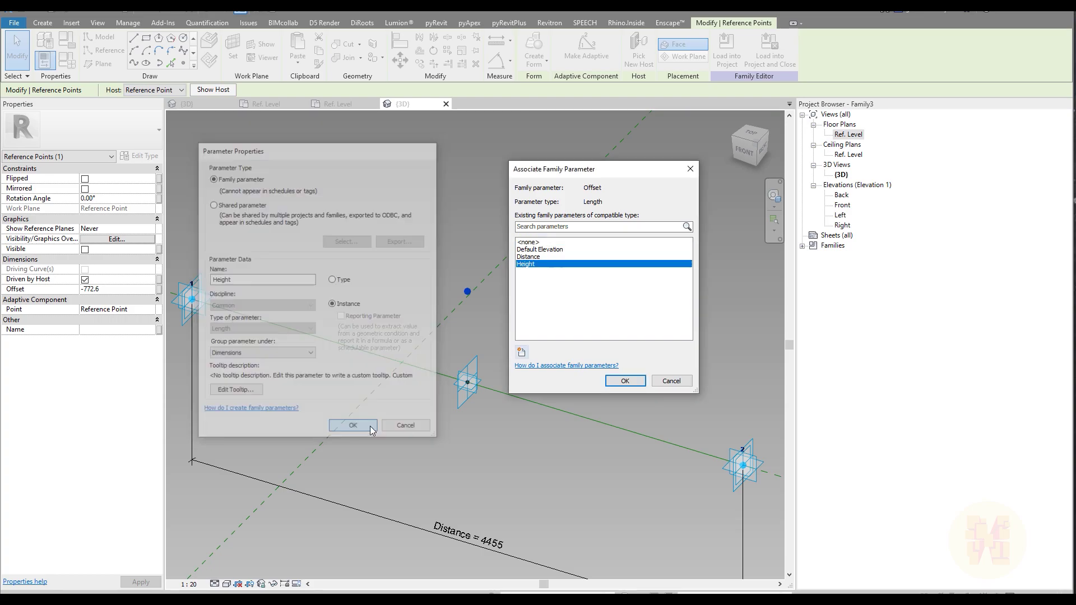
left_click(624, 381)
Give the Height parameter the formula (Distance / 2) * -1 in the family types
scroll(597, 339, "down", 2)
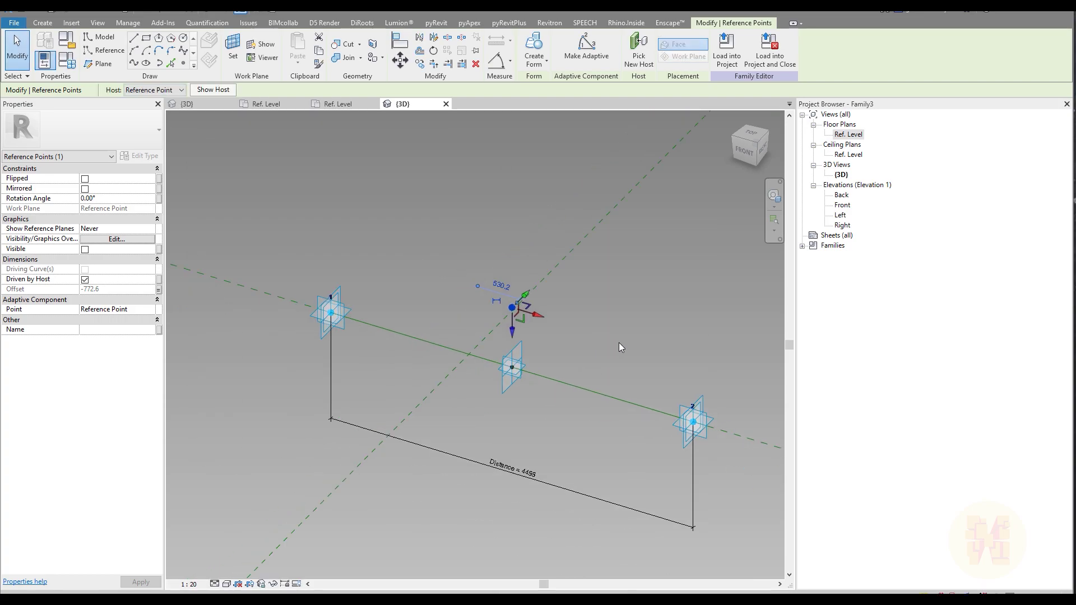
middle_click_drag(614, 342, 560, 332)
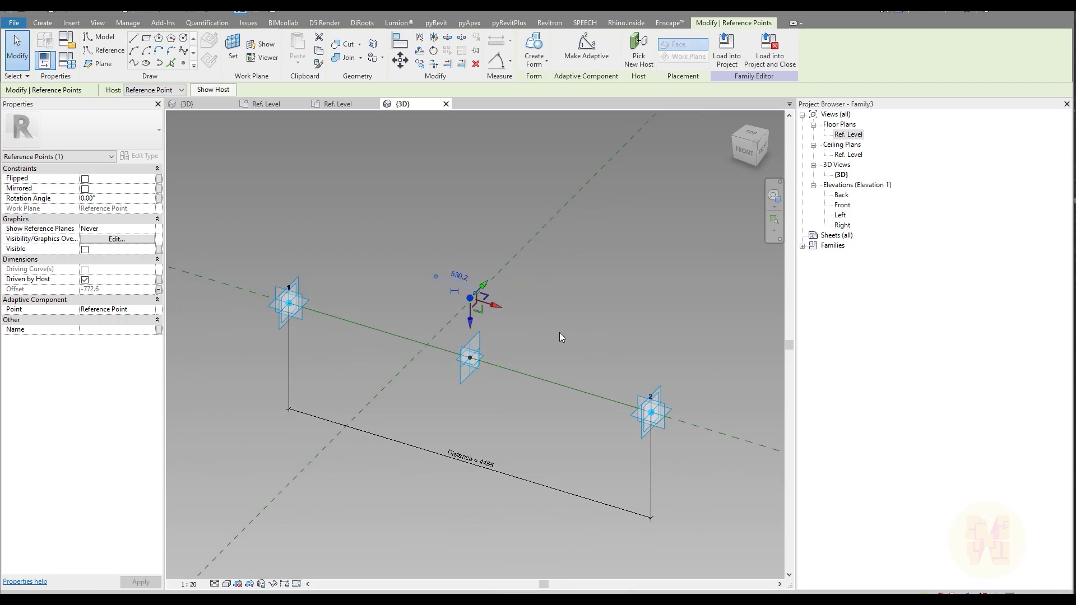
left_click(72, 65)
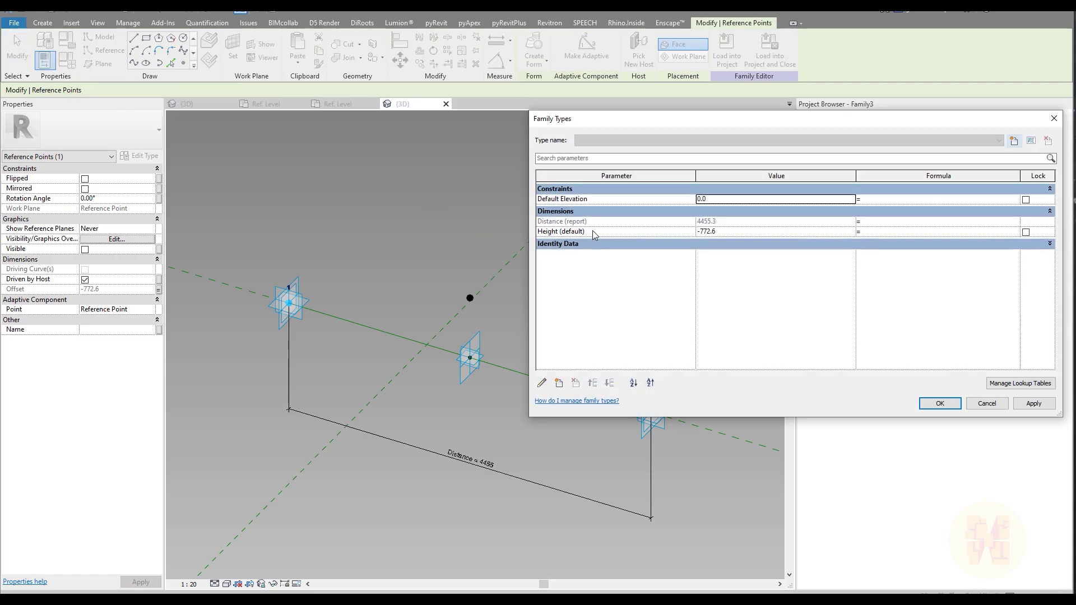
left_click(598, 224)
left_click(563, 222)
left_click_drag(563, 222, 521, 219)
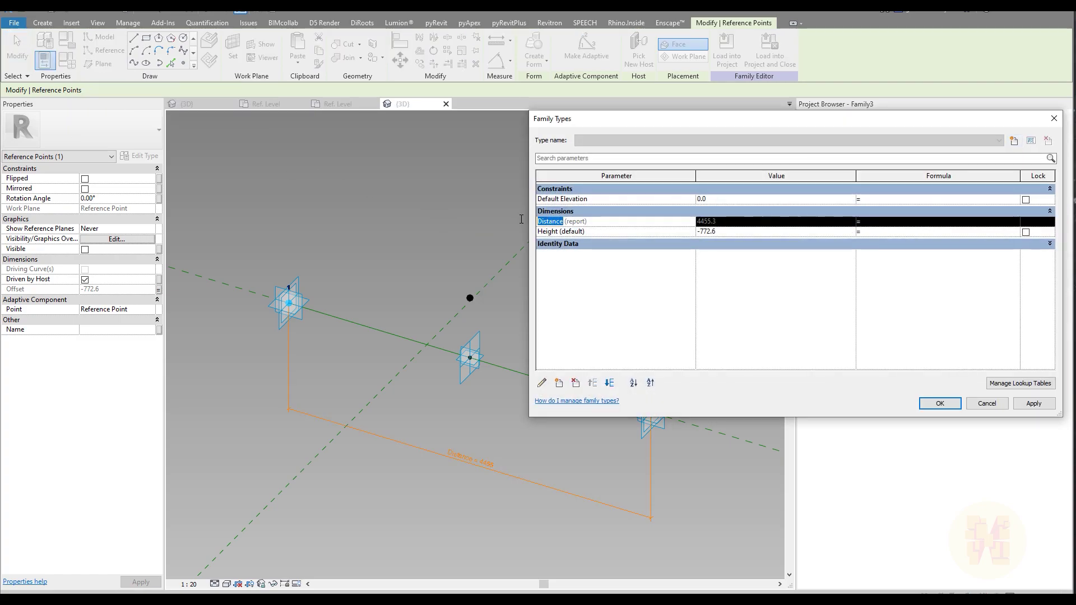
left_click(898, 231)
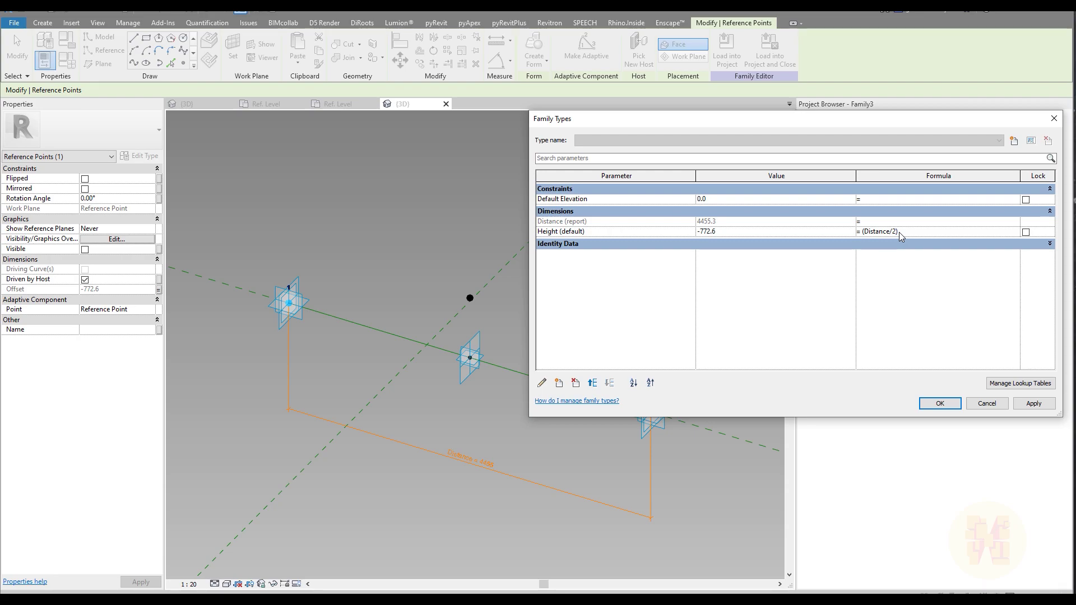
type("-1")
key("Return")
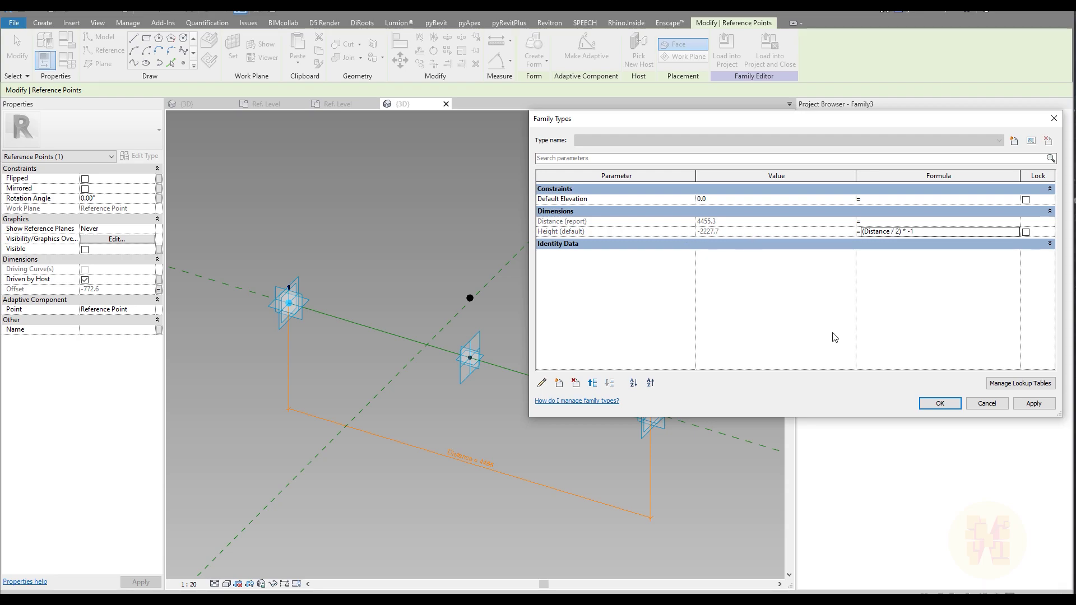
left_click(939, 403)
left_click(701, 365)
Move adaptive point 2 back and forth along the line to test the Height formula, ending at a Distance of about 3924
middle_click_drag(585, 318, 598, 410, "shift")
left_click(612, 402)
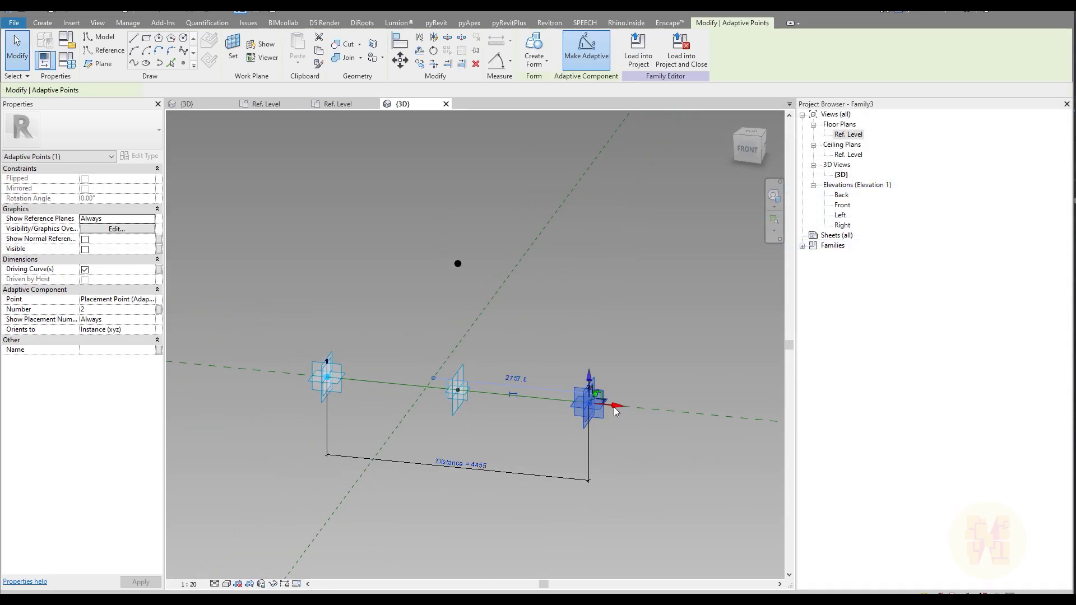
left_click_drag(617, 403, 705, 421)
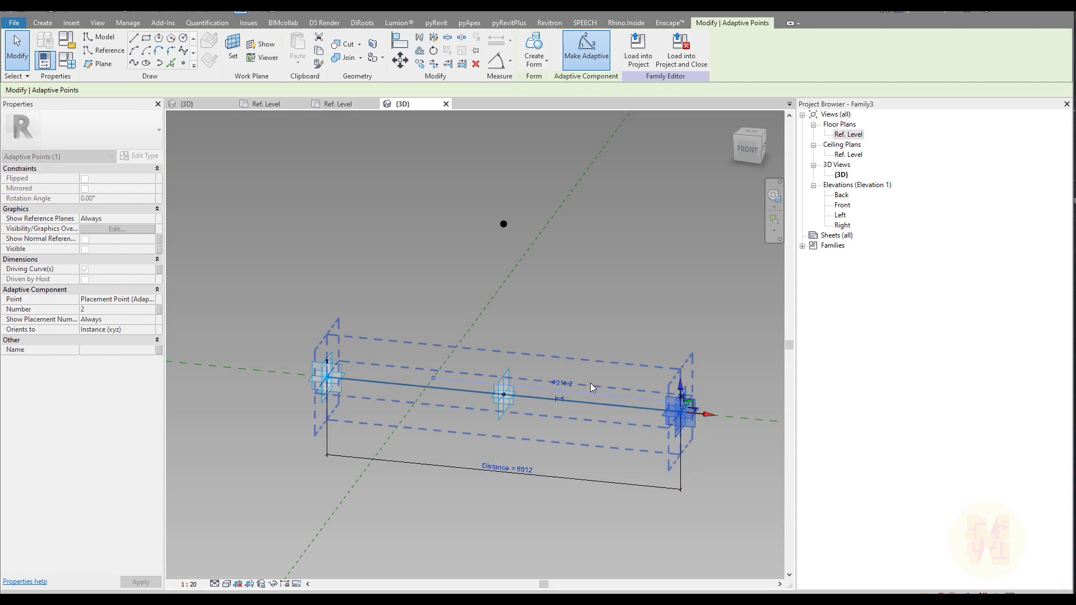
middle_click_drag(722, 376, 412, 453, "shift")
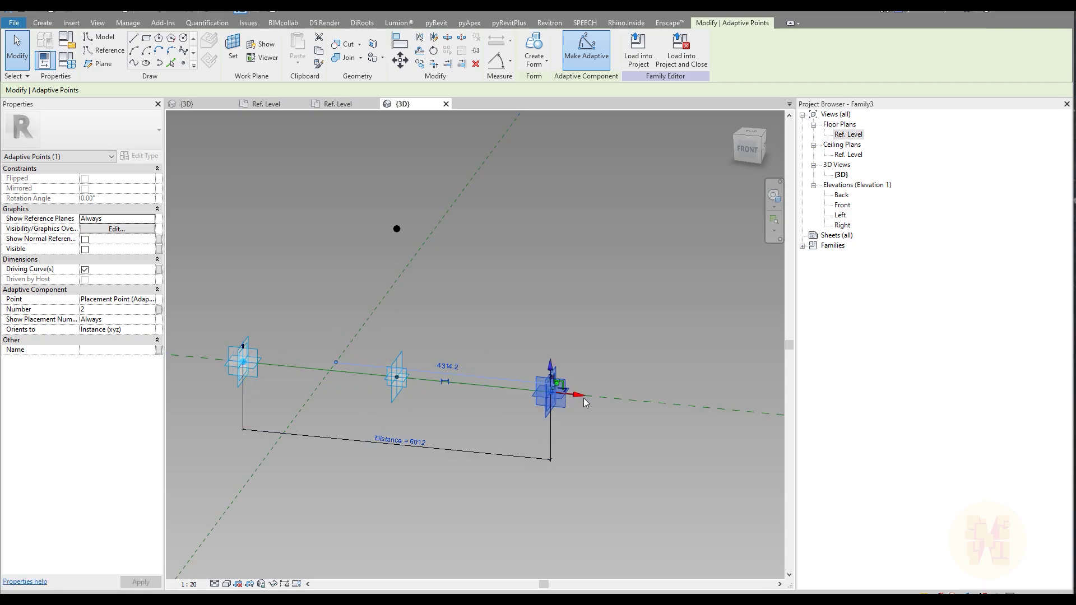
left_click_drag(614, 401, 631, 407)
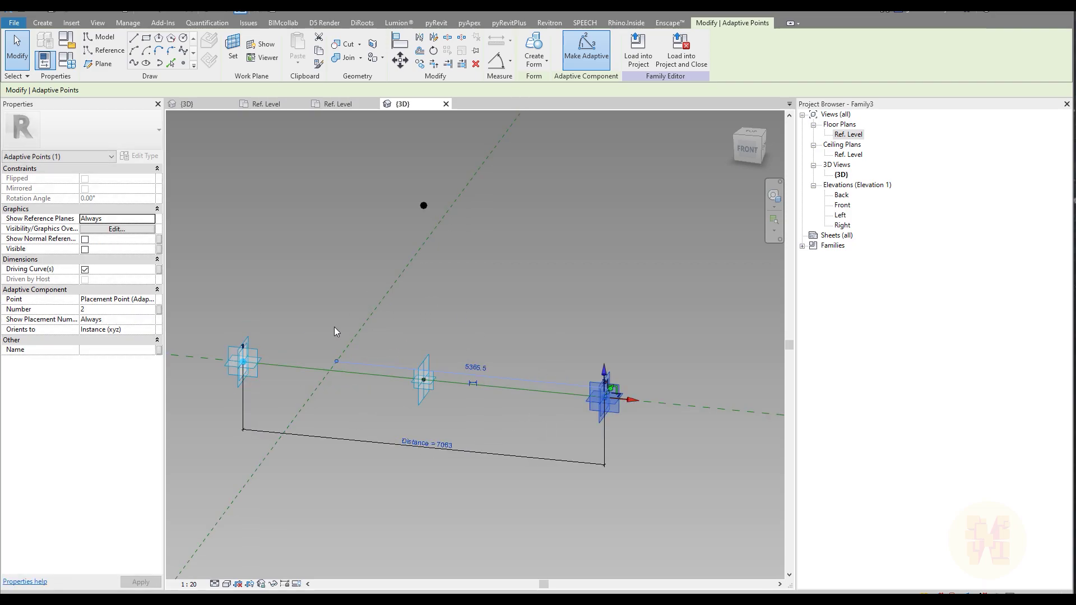
left_click_drag(631, 401, 471, 391)
scroll(257, 339, "up", 2)
middle_click_drag(256, 339, 363, 361)
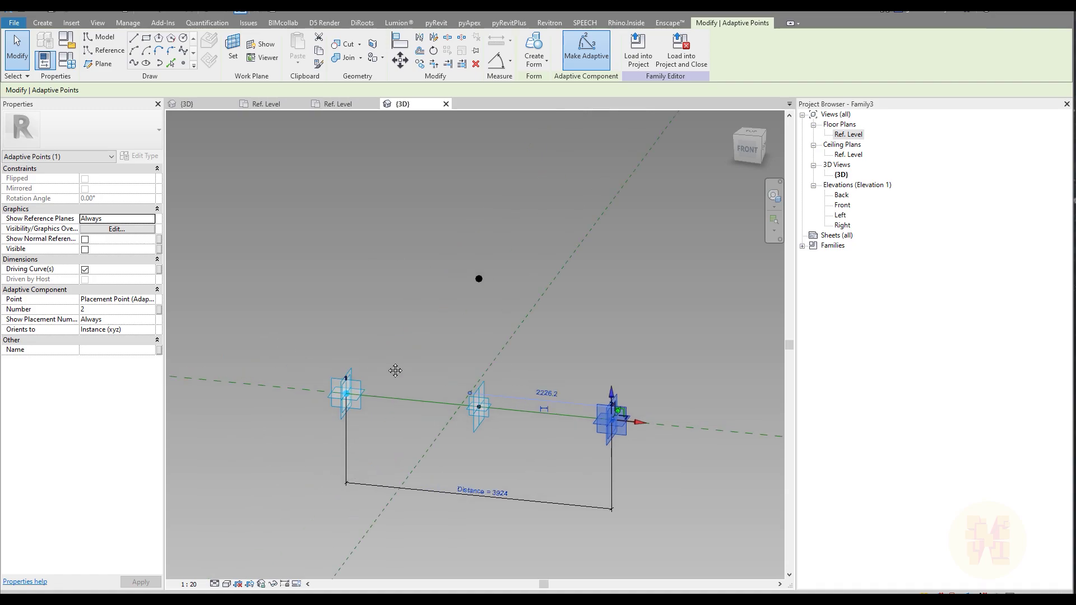
left_click(464, 365)
middle_click_drag(629, 356, 526, 371, "shift")
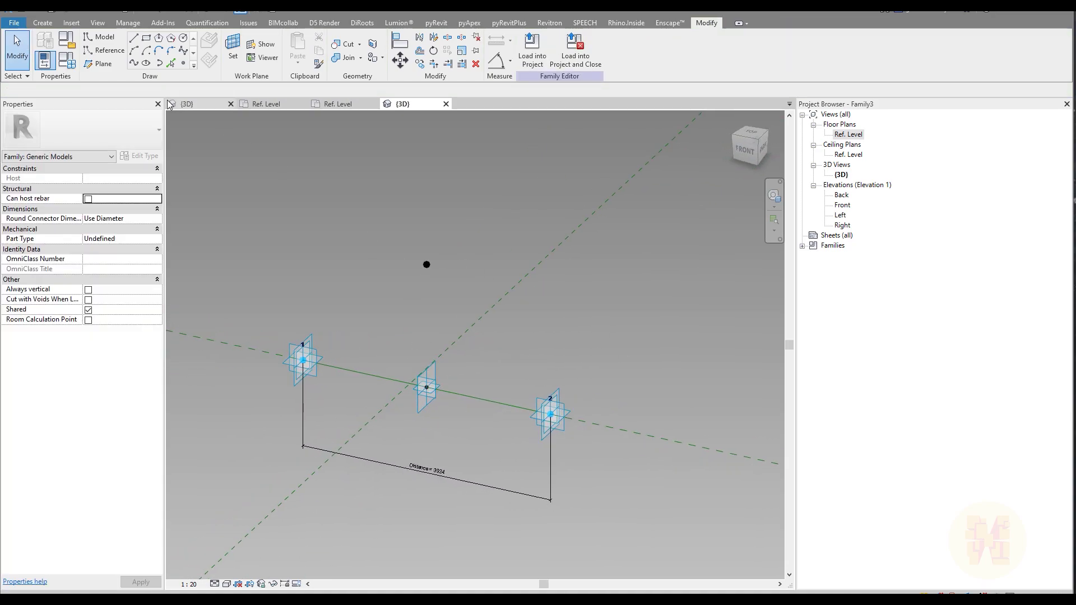
Try to draw a start-end-radius reference arc between adaptive points 1 and 2 on the placement point's plane
left_click(101, 50)
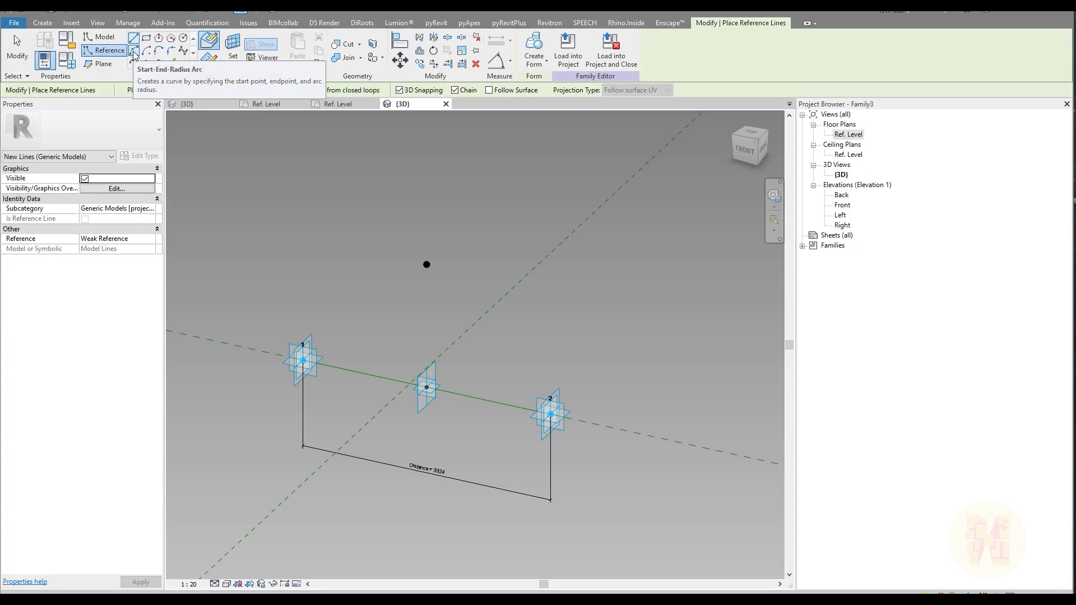
left_click(133, 54)
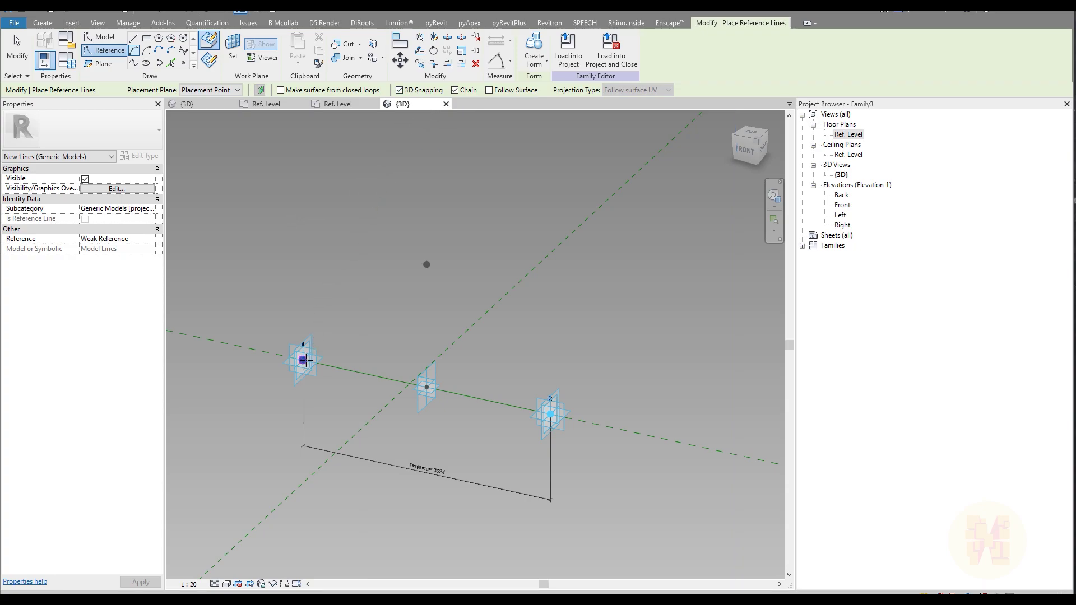
left_click(303, 360)
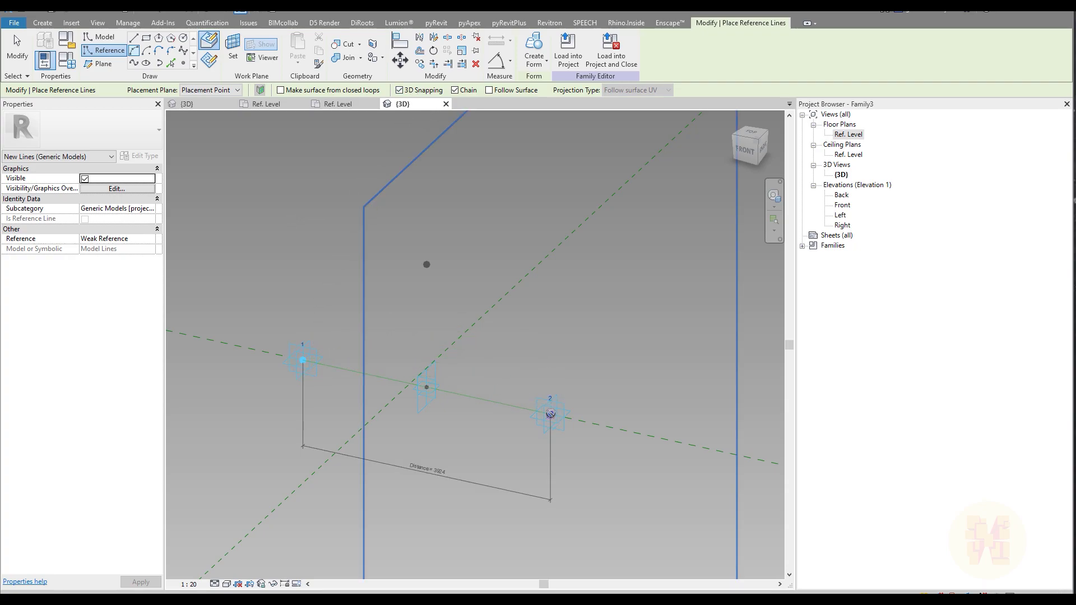
left_click(550, 413)
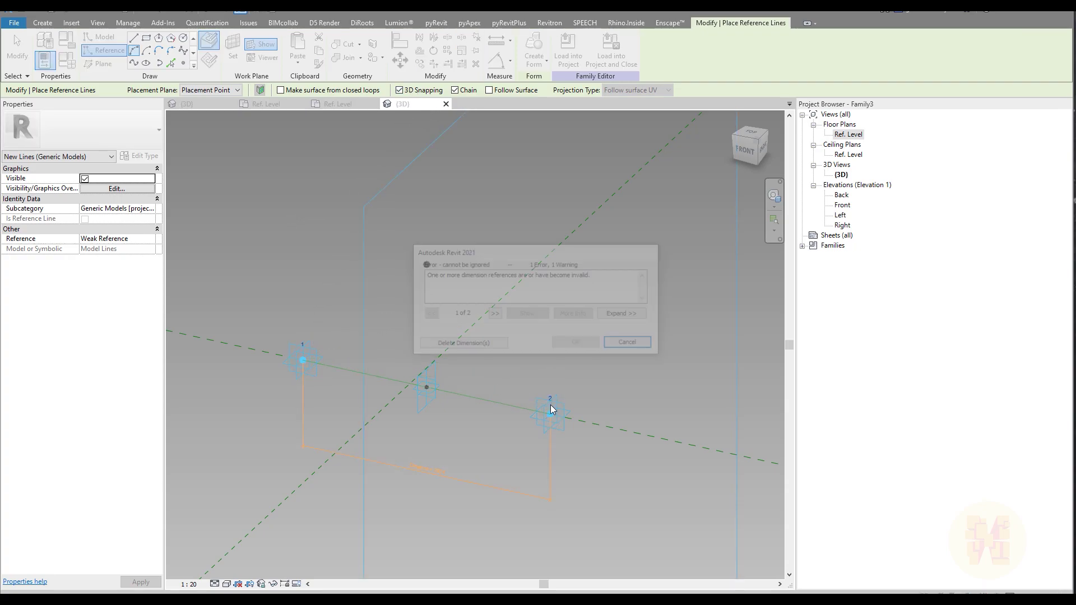
left_click(627, 341)
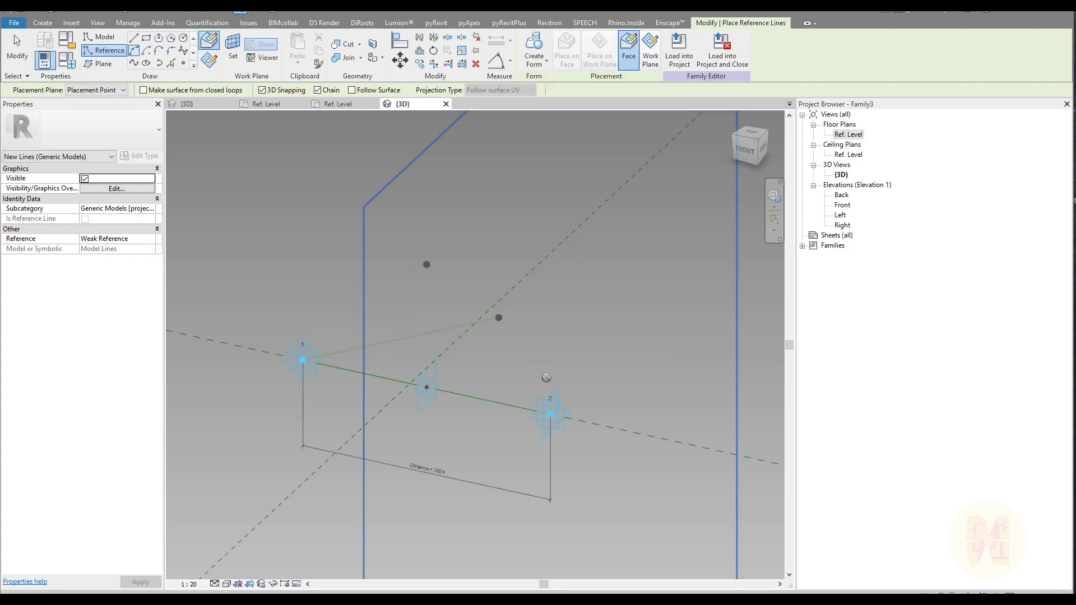
key("Escape")
key("Escape")
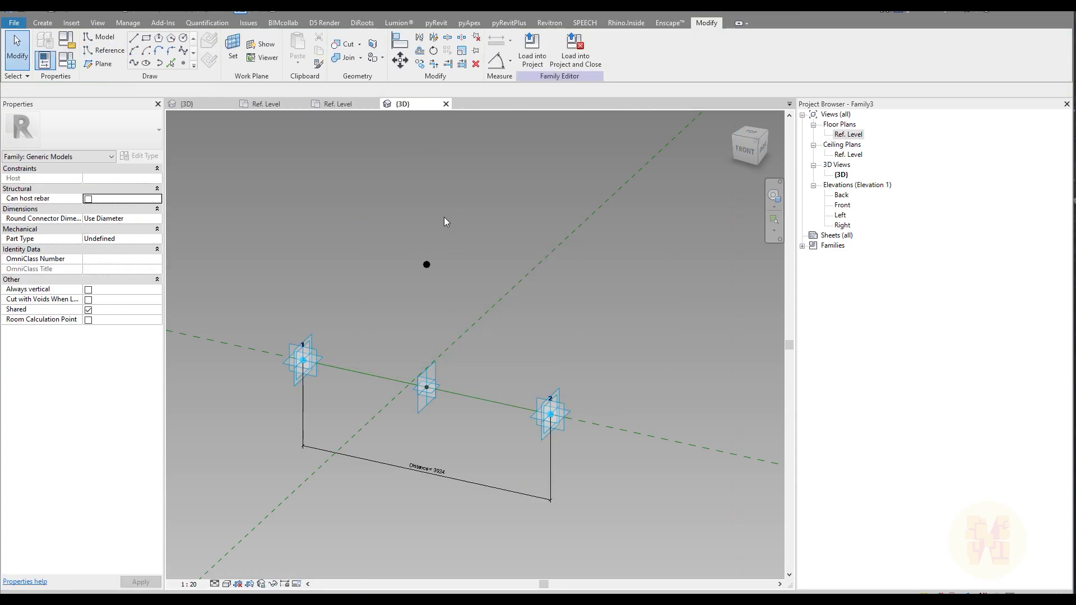
Set the reference plane running through both adaptive points as the work plane and try a start-end-radius reference arc between them
left_click(230, 50)
left_click(246, 354)
left_click(140, 53)
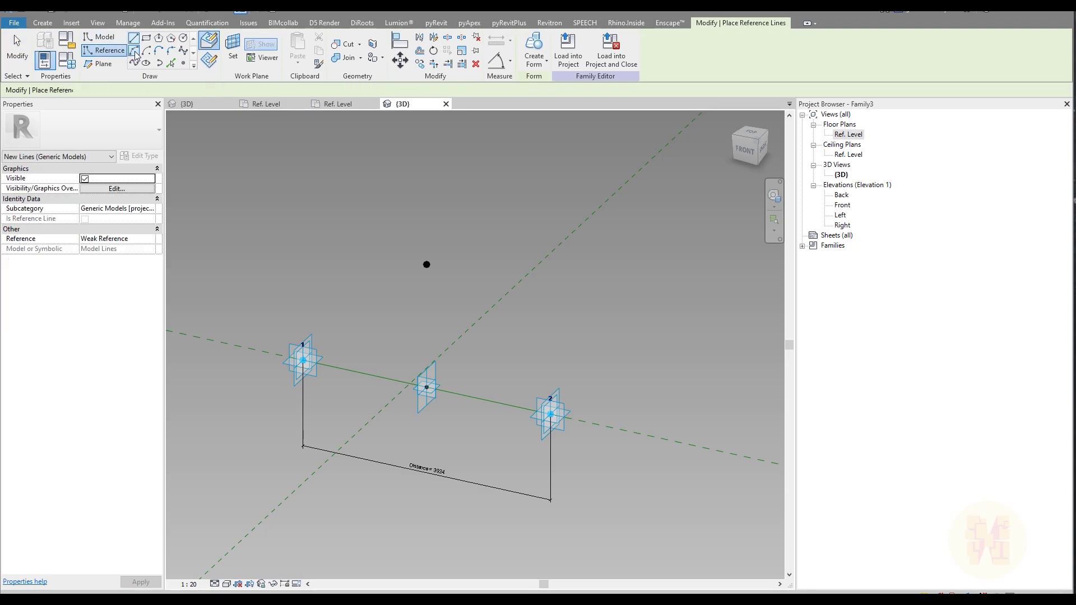
left_click(303, 360)
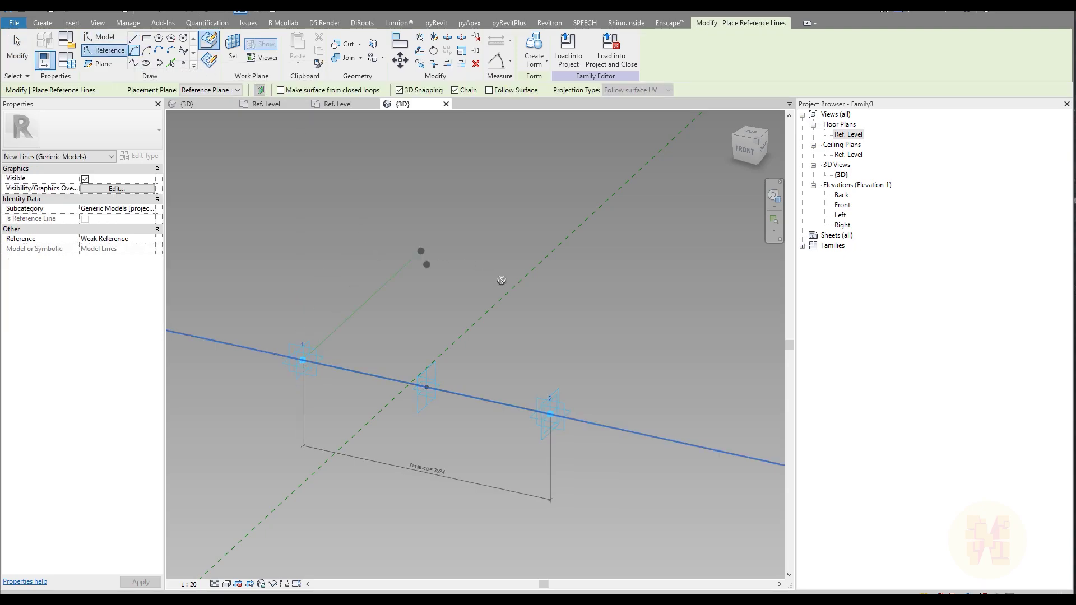
left_click(550, 413)
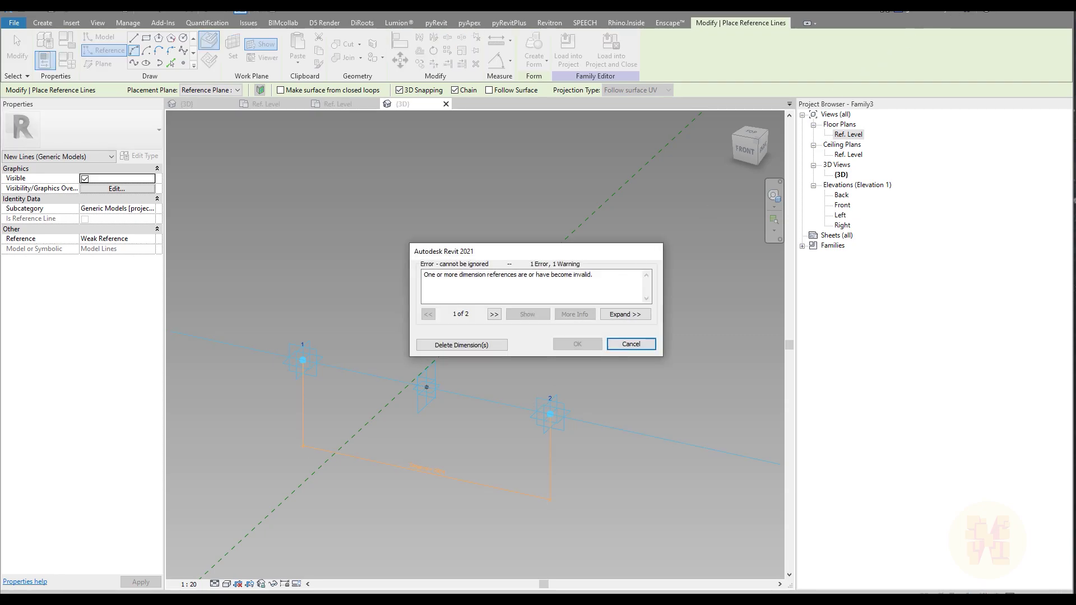
key("Escape")
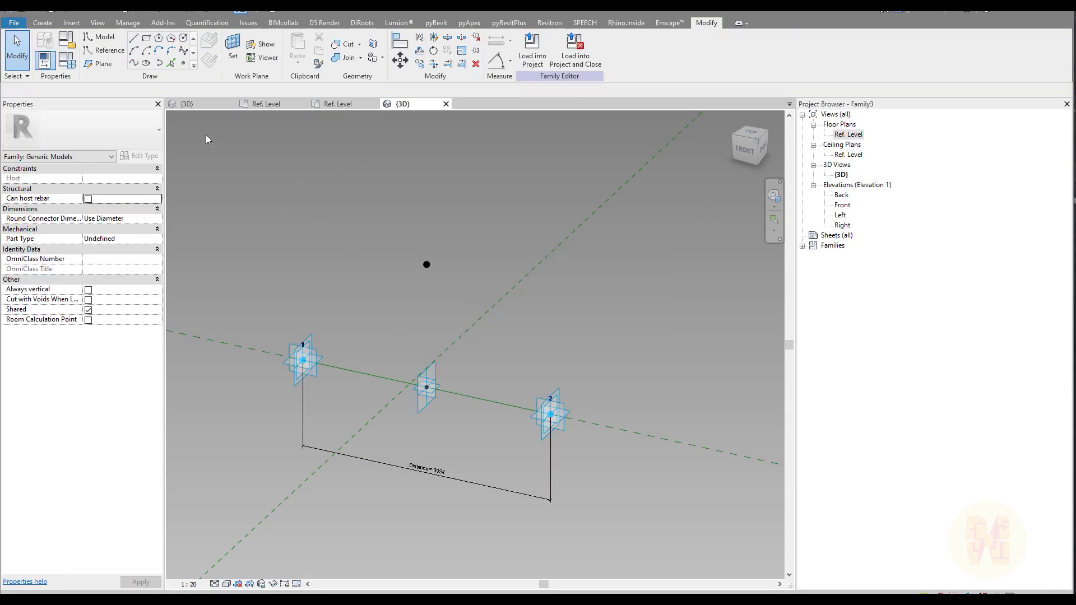
Draw a start-end-radius reference arc from adaptive point 1 to adaptive point 2 passing through the raised hosted point
left_click(102, 51)
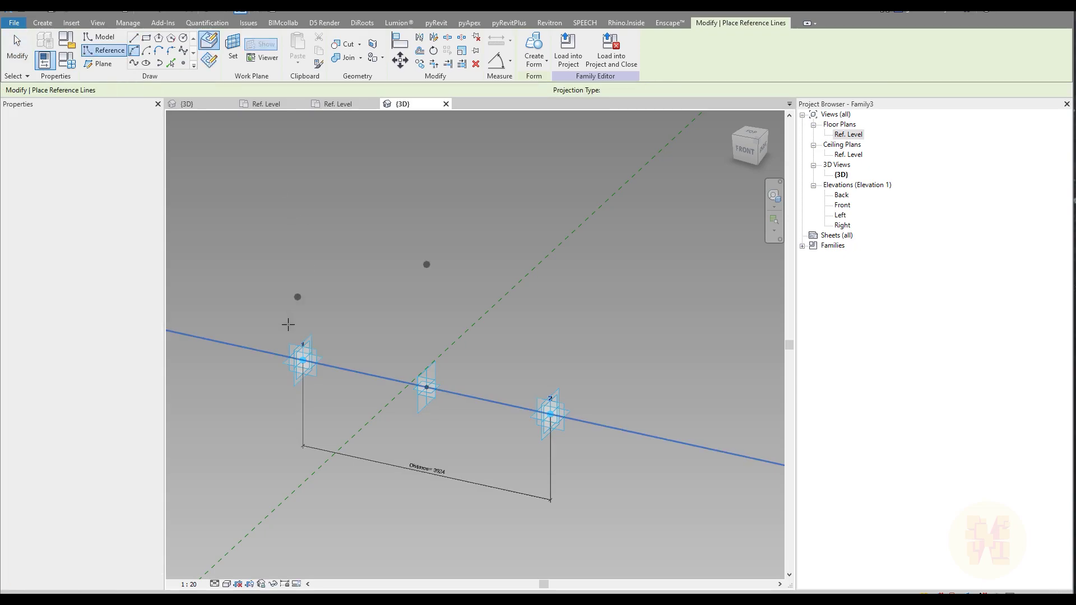
left_click(303, 359)
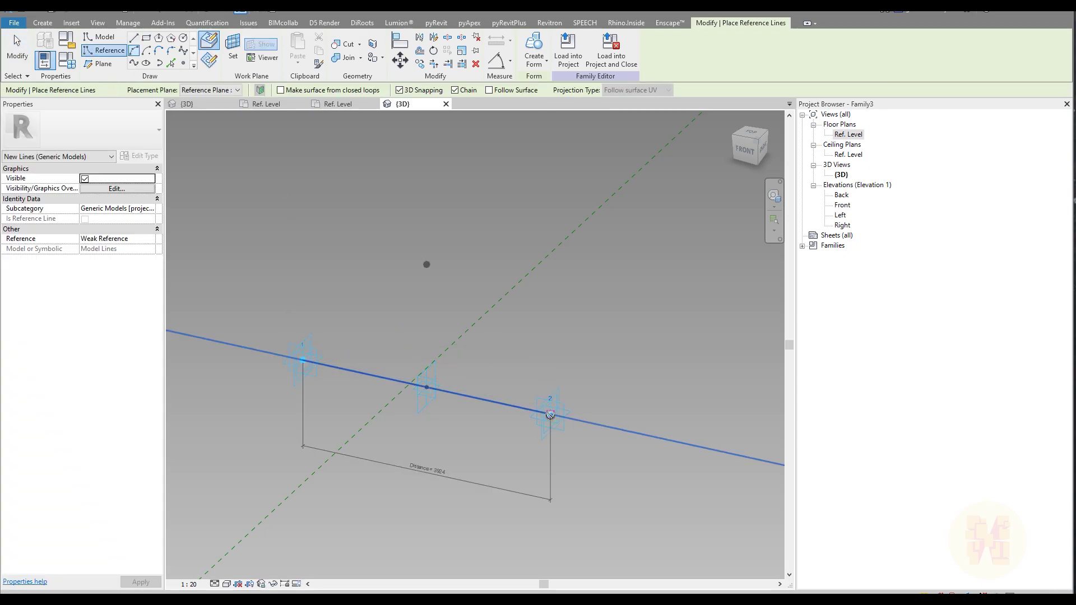
left_click(427, 265)
key("Escape")
key("Escape")
Move adaptive point 2 in and out along the reference line to test the arc, leaving the span wider
scroll(518, 357, "down", 2)
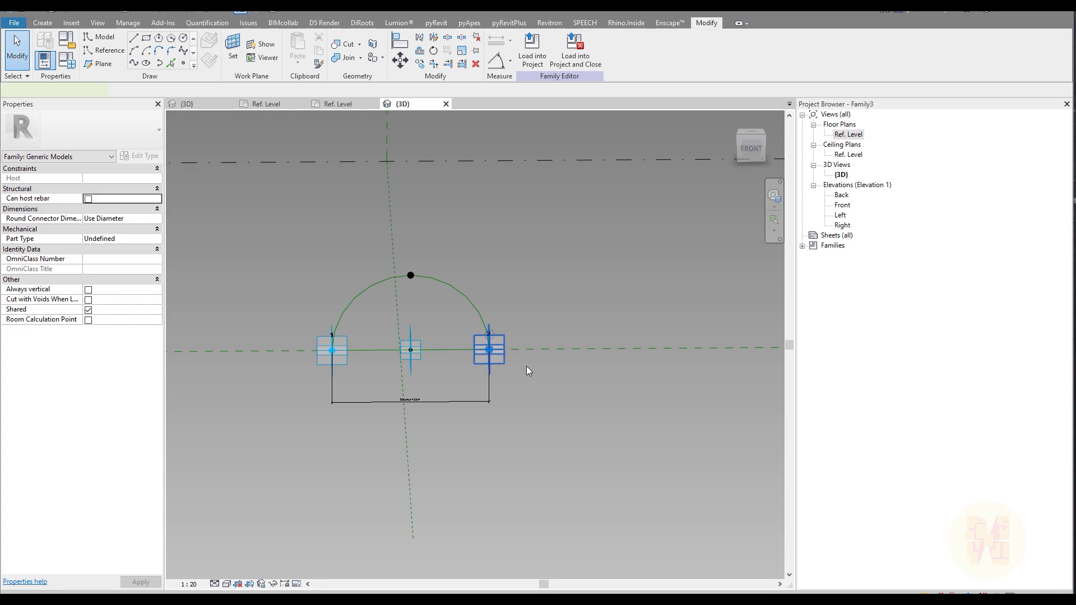
left_click(519, 368)
left_click_drag(643, 350, 533, 352)
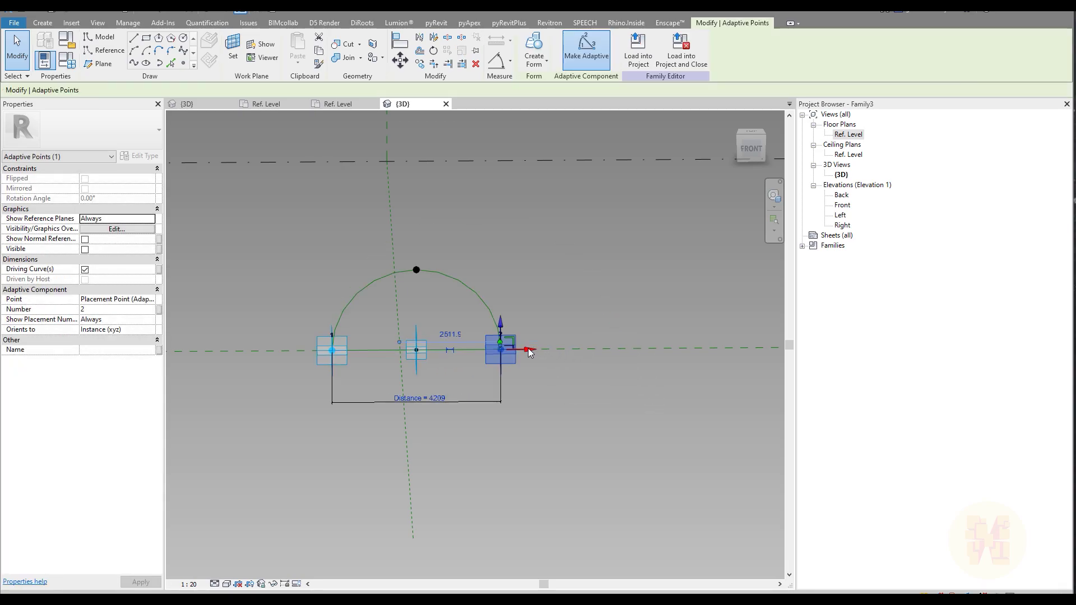
left_click(653, 424)
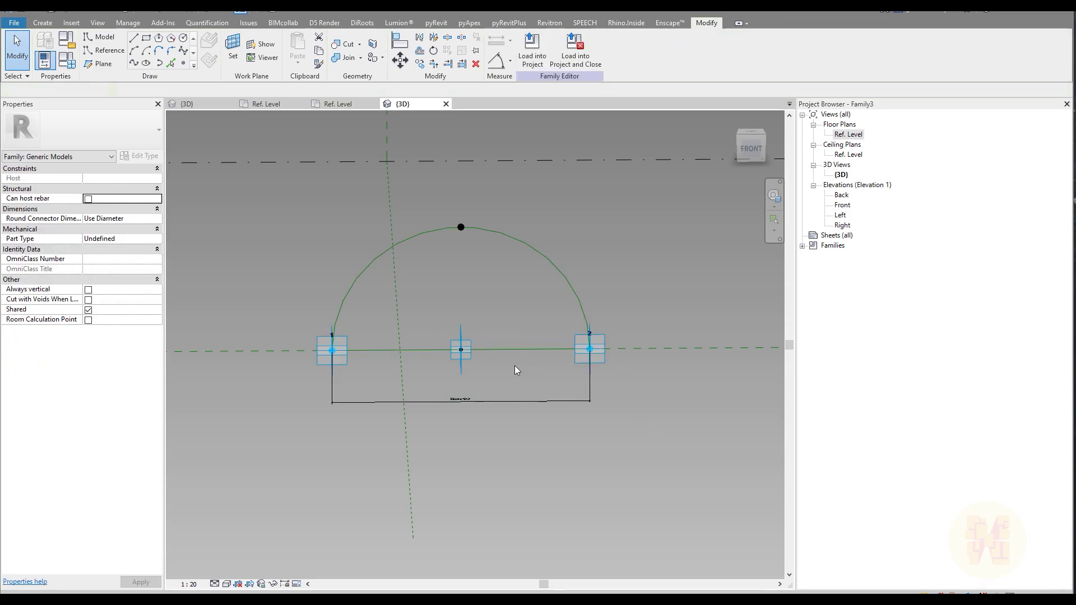
middle_click_drag(654, 424, 490, 362, "shift")
scroll(466, 218, "up", 4)
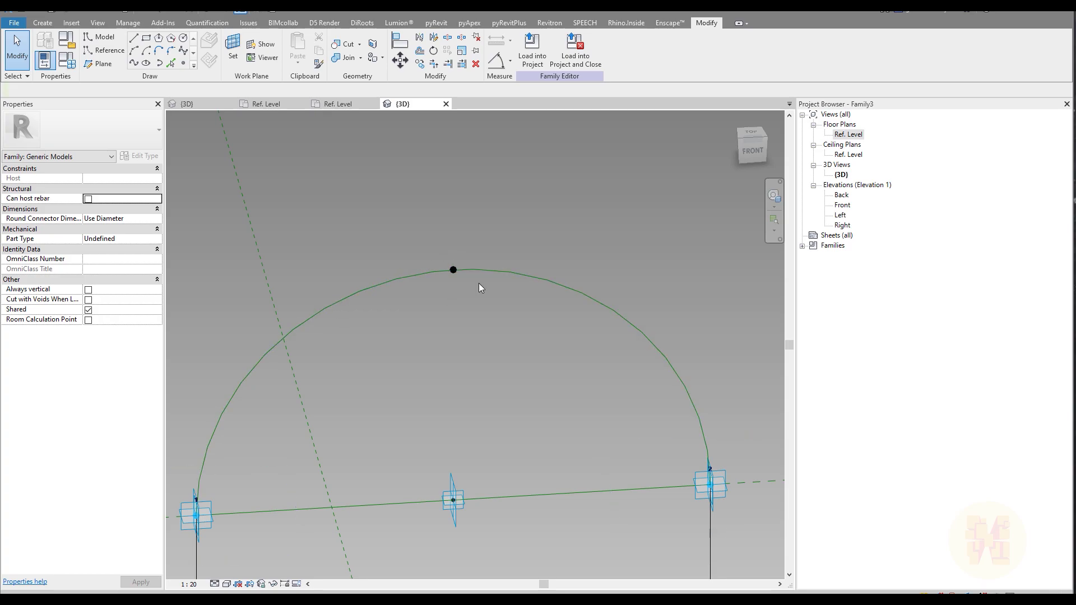
Load the adaptive_profile family into Family3 only, leaving Project1 out
left_click(330, 104)
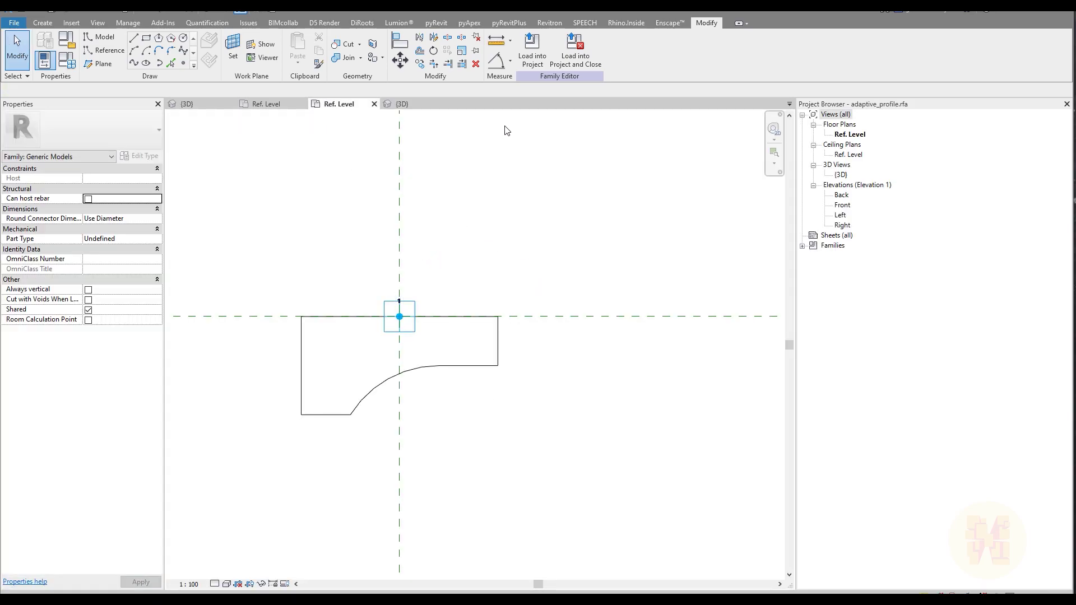
left_click(531, 59)
left_click(463, 246)
left_click(464, 264)
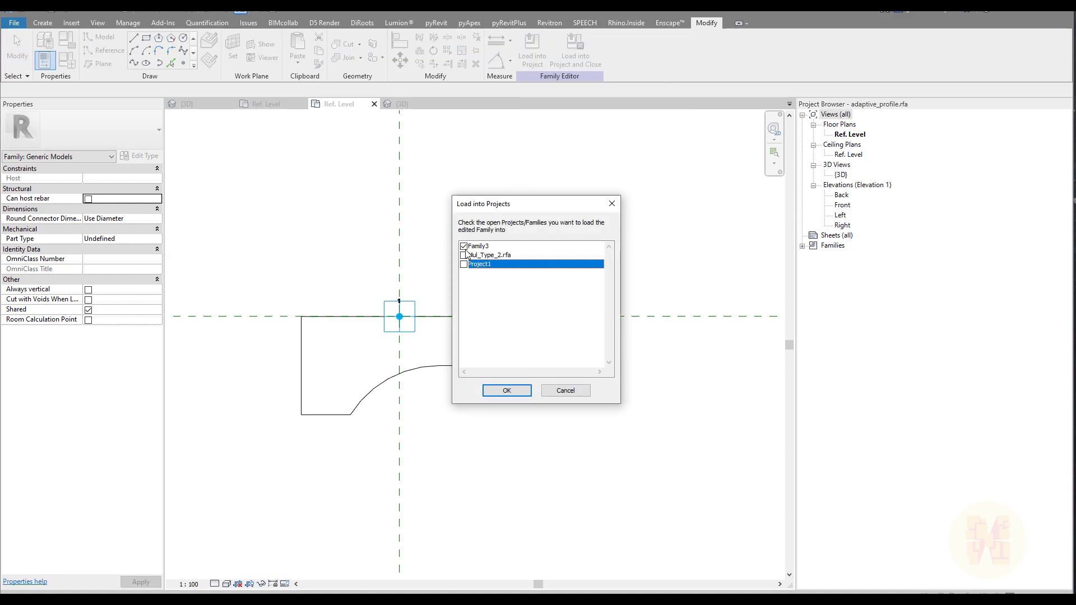
left_click(504, 392)
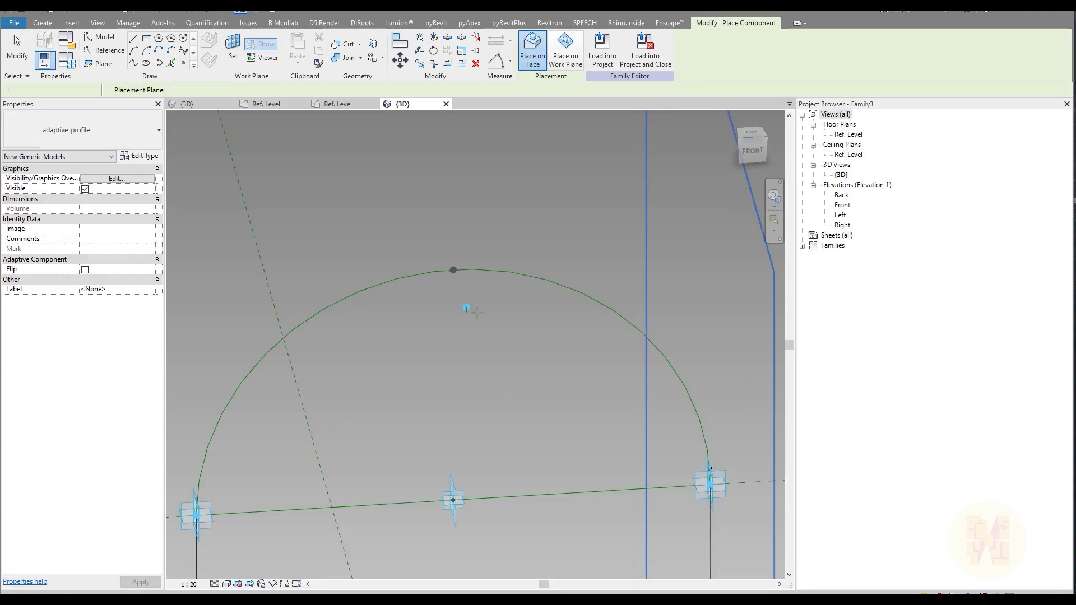
Move adaptive point 2 inward along the reference line to test the arc with the profile hosted at its crown
key("Escape")
scroll(465, 277, "down", 3)
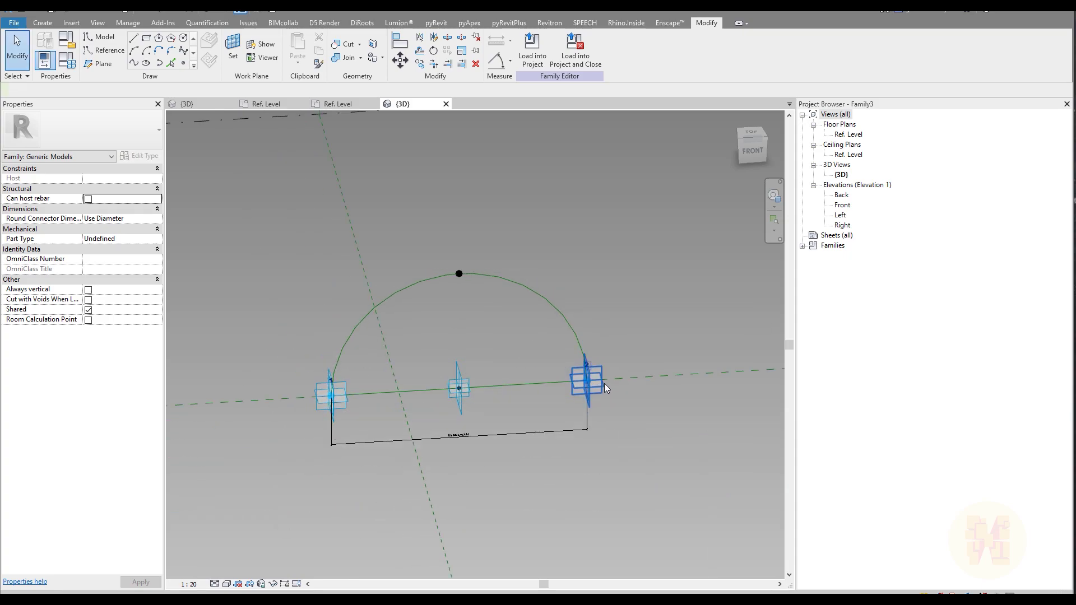
left_click(602, 385)
left_click_drag(472, 384, 362, 368)
scroll(364, 373, "up", 6)
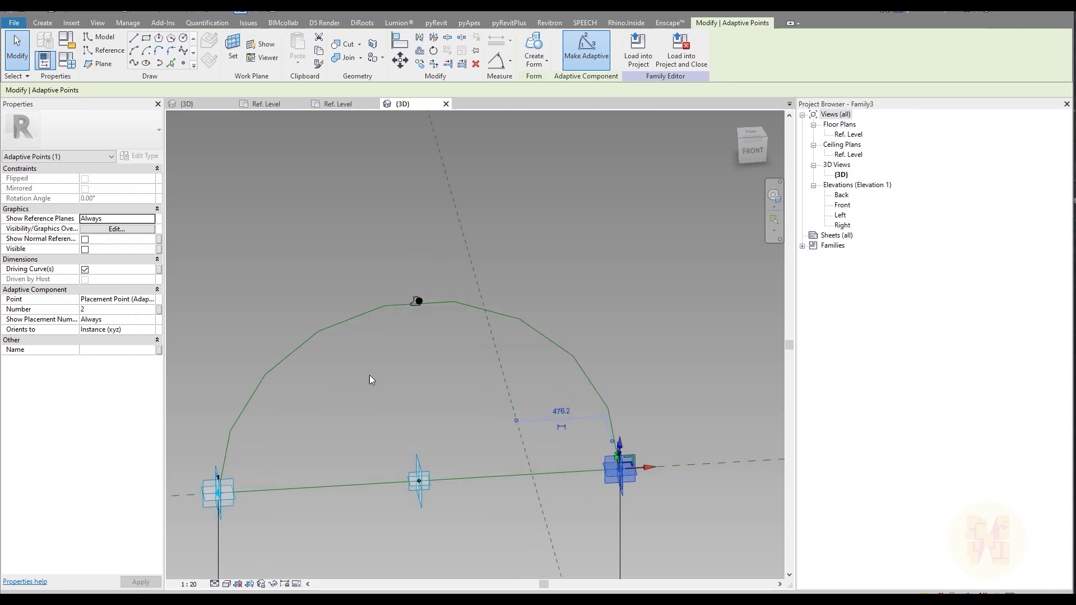
scroll(426, 254, "up", 2)
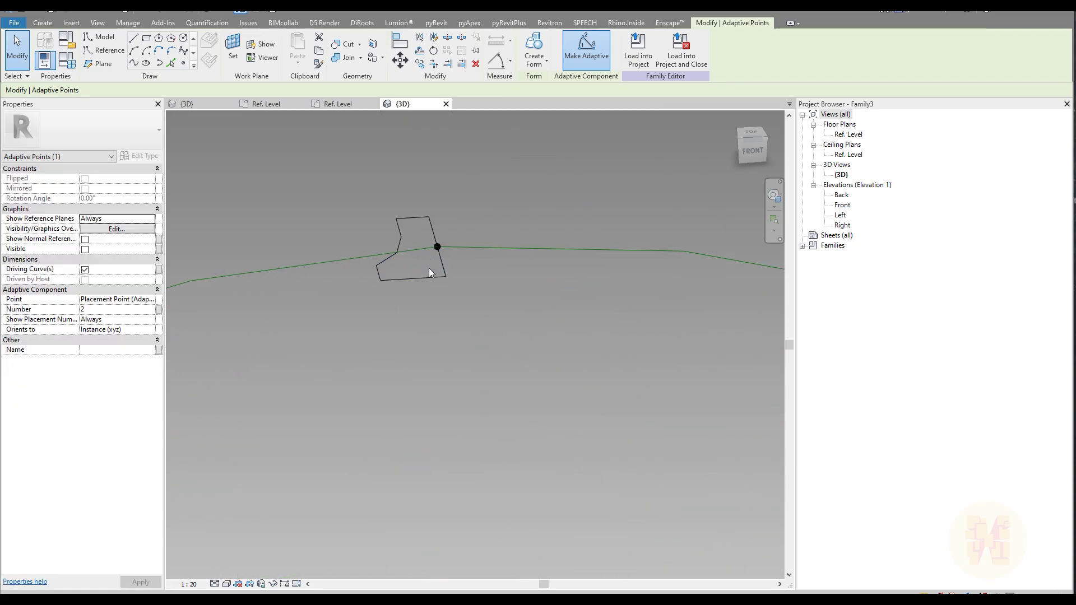
Delete the adaptive_profile instance placed on the raised hosted point at the arc's crown
key("Escape")
left_click(415, 280)
middle_click_drag(443, 291, 449, 248, "shift")
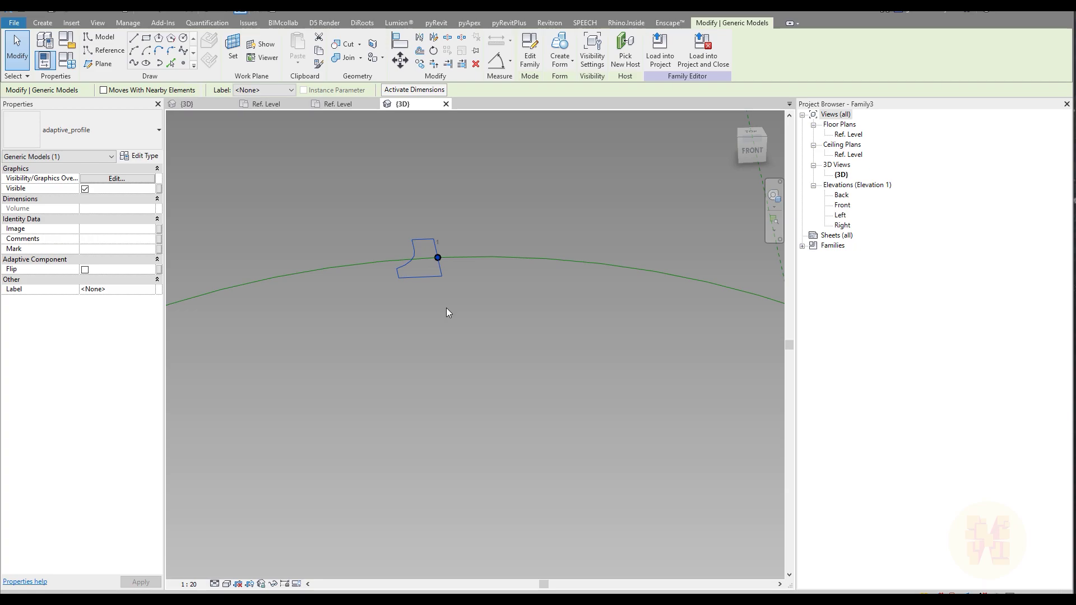
key("Delete")
Place a new reference point directly on the reference arc, between adaptive point 1 and the crown
mouse_move(446, 307)
middle_mouse_down("shift")
mouse_move(432, 307)
mouse_move(493, 289)
middle_mouse_up("shift")
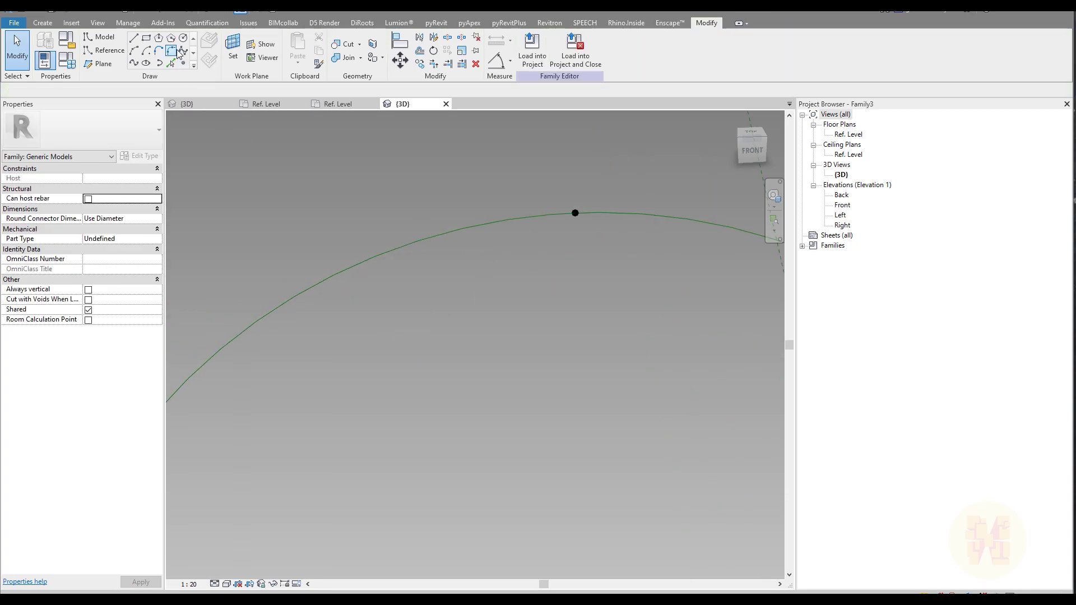
left_click(184, 63)
left_click(242, 332)
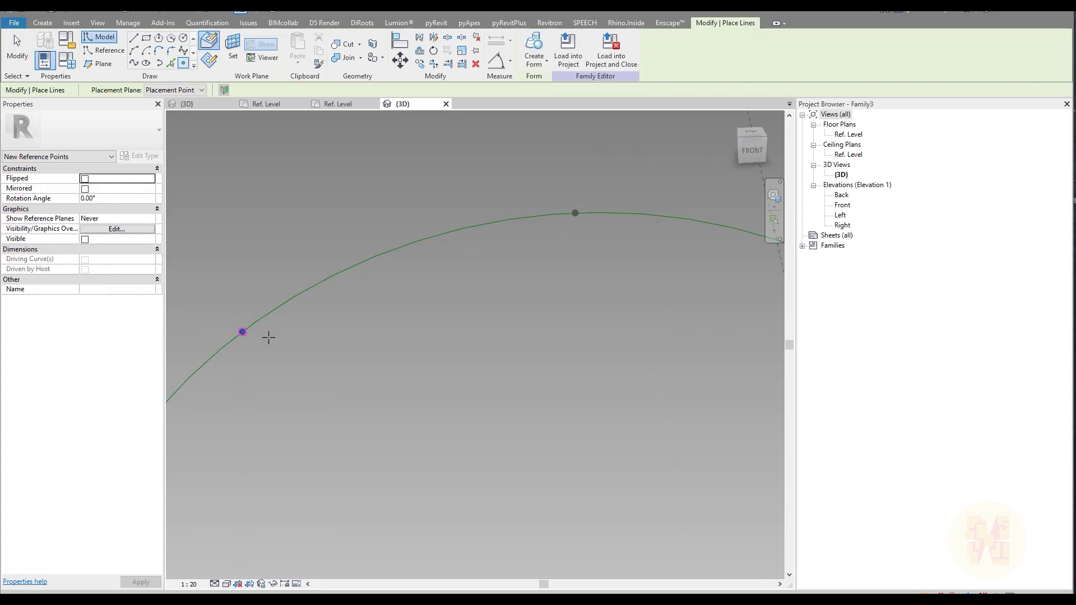
key("Escape")
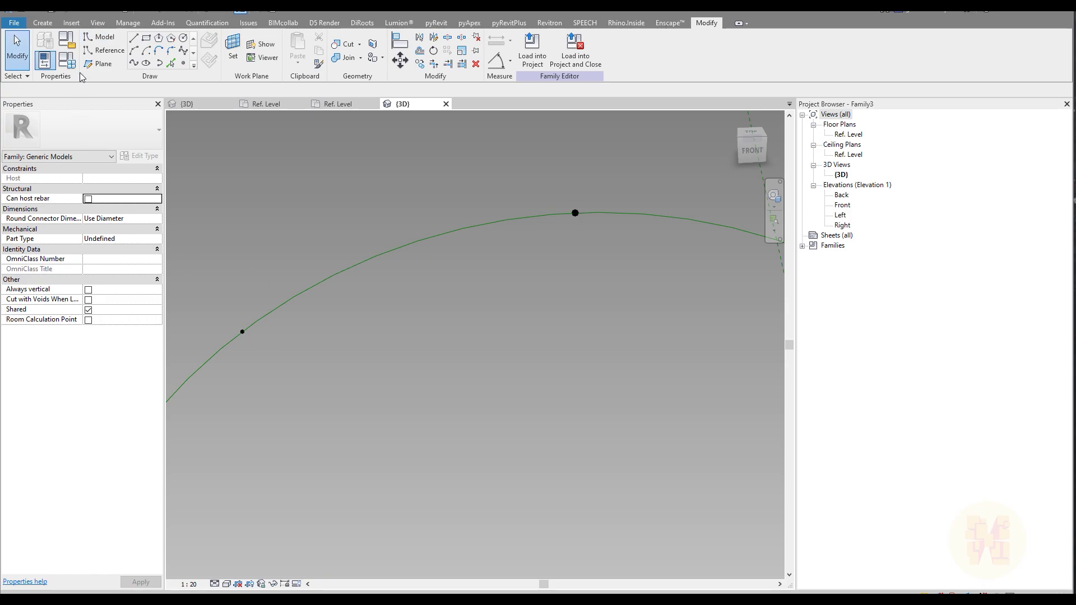
Place an adaptive_profile component on the new reference point hosted on the arc
left_click(48, 26)
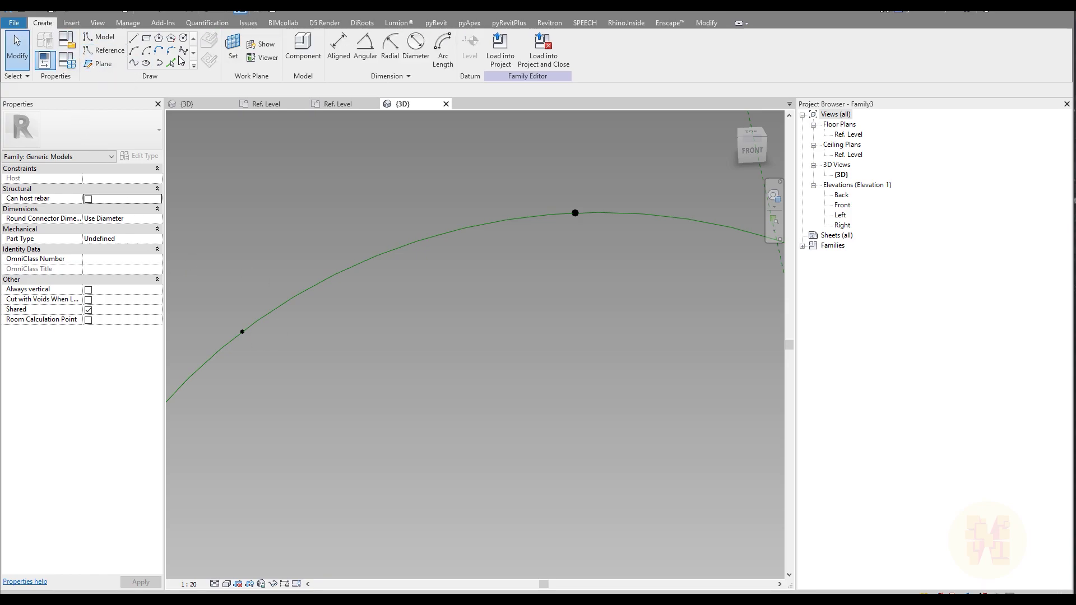
left_click(301, 51)
left_click(243, 335)
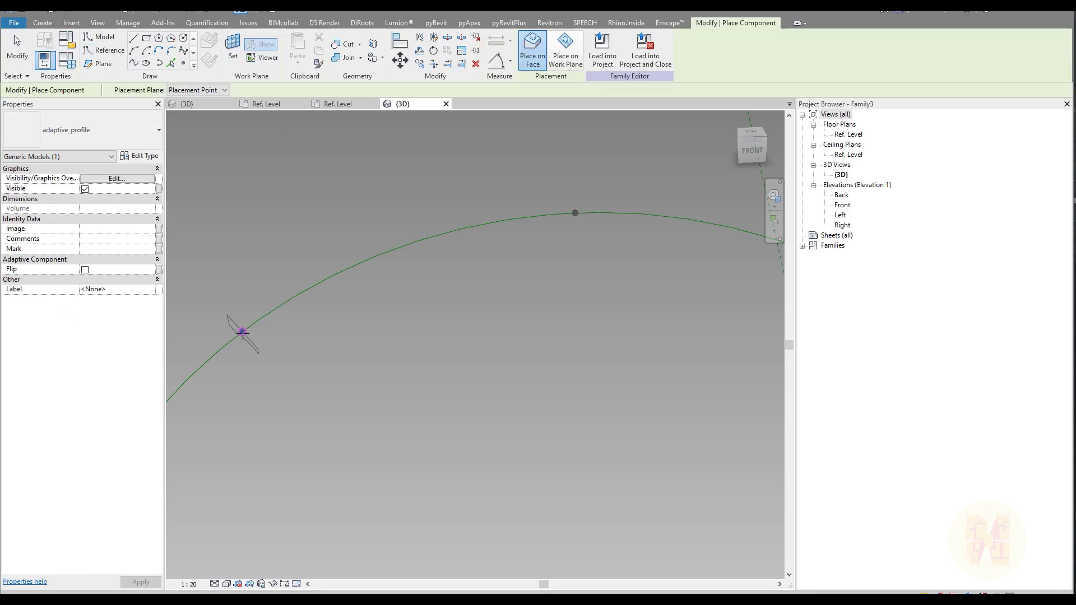
key("Escape")
left_click(320, 346)
middle_click_drag(320, 346, 436, 317, "shift")
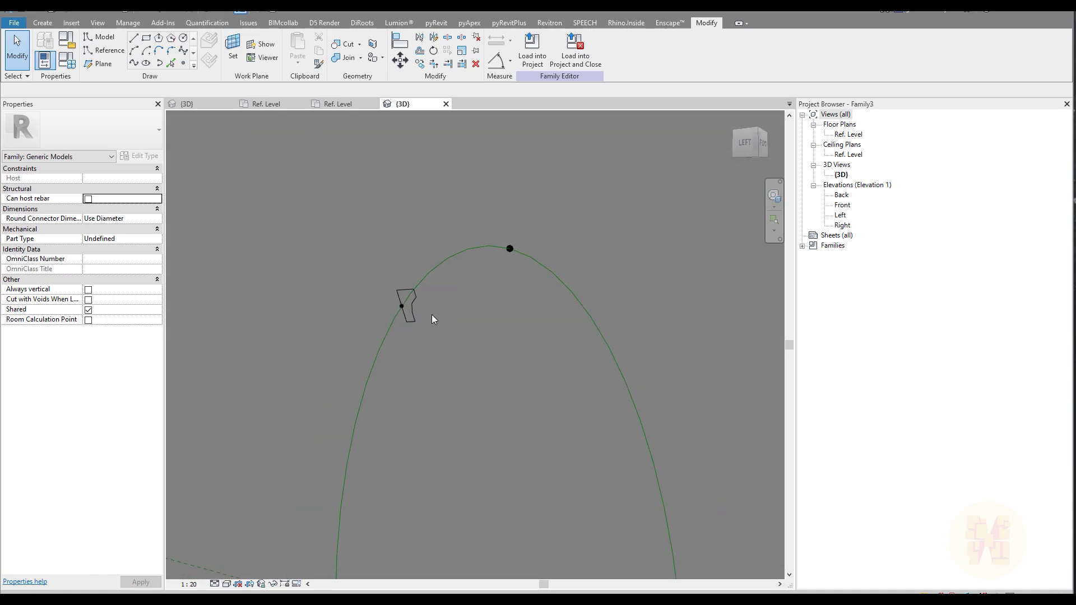
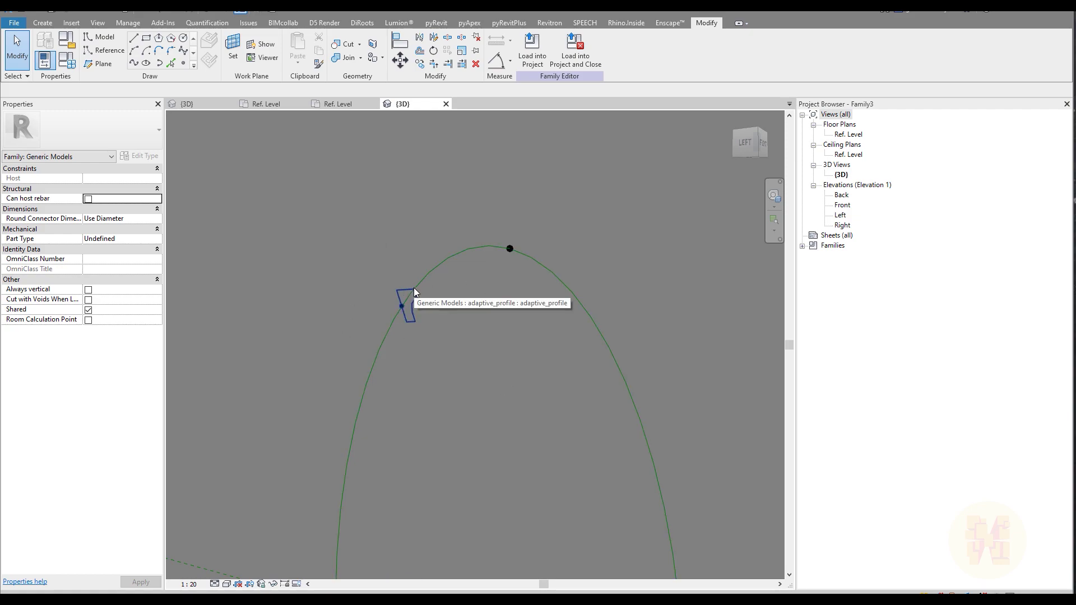
Create a solid form by sweeping the placed adaptive_profile along the whole reference arc
left_click(413, 288)
scroll(479, 379, "down", 3)
middle_click_drag(516, 391, 415, 394, "shift")
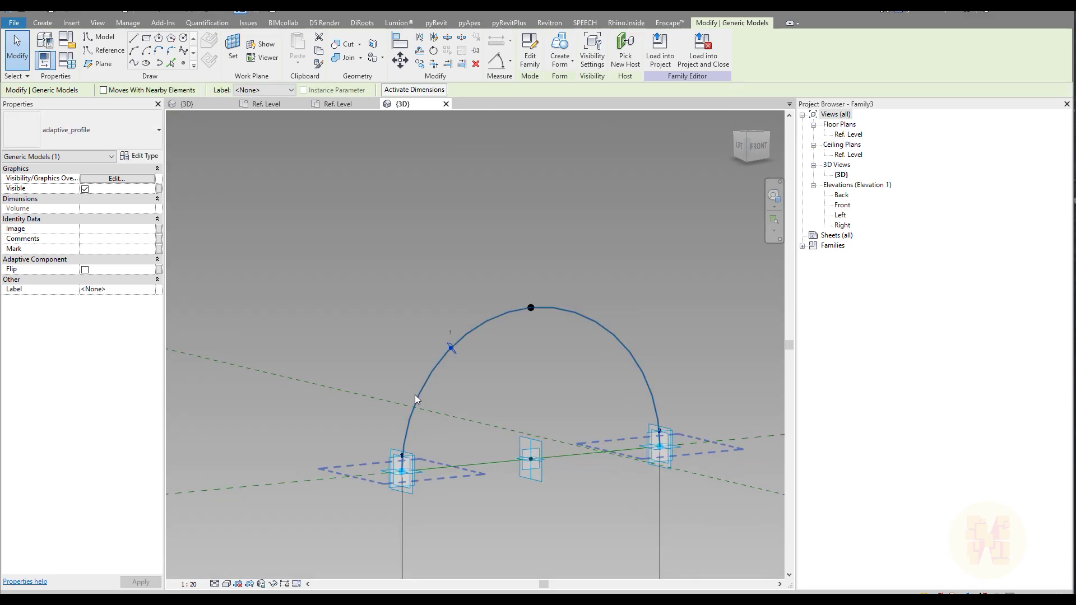
left_click(624, 345, "ctrl")
left_click(543, 49)
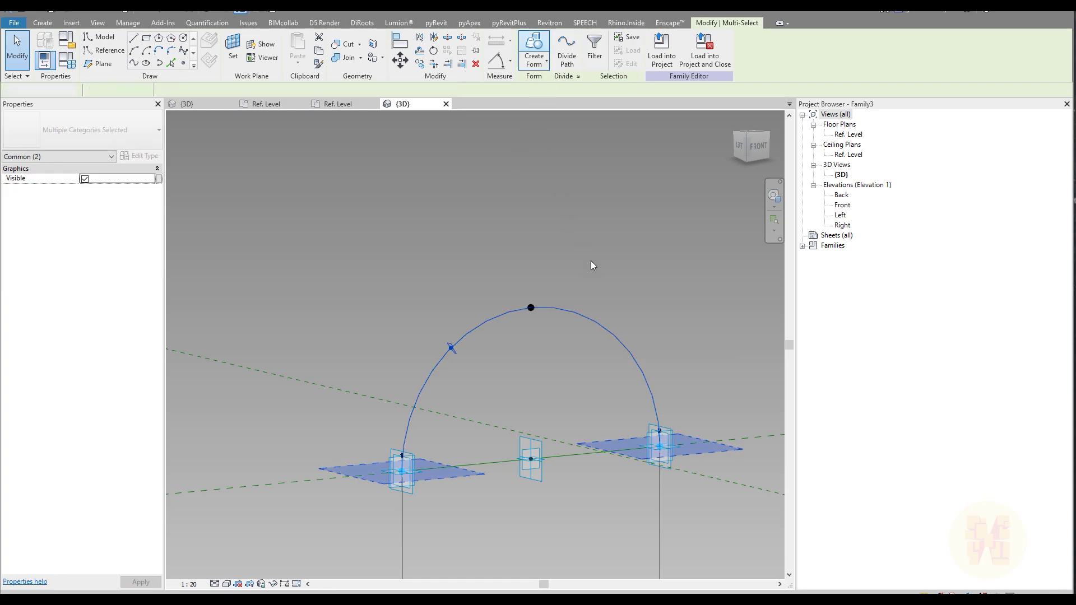
middle_click_drag(523, 501, 417, 469, "shift")
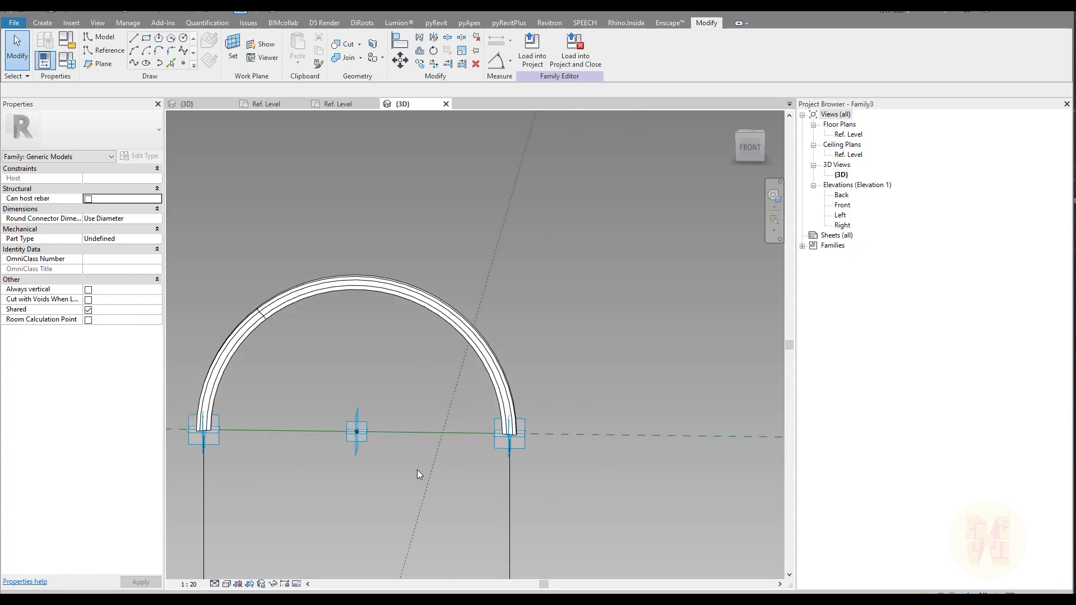
Test the swept arch by moving adaptive point 2 inward along the reference line for a shorter span
left_click(520, 443)
middle_click_drag(443, 433, 439, 432, "shift")
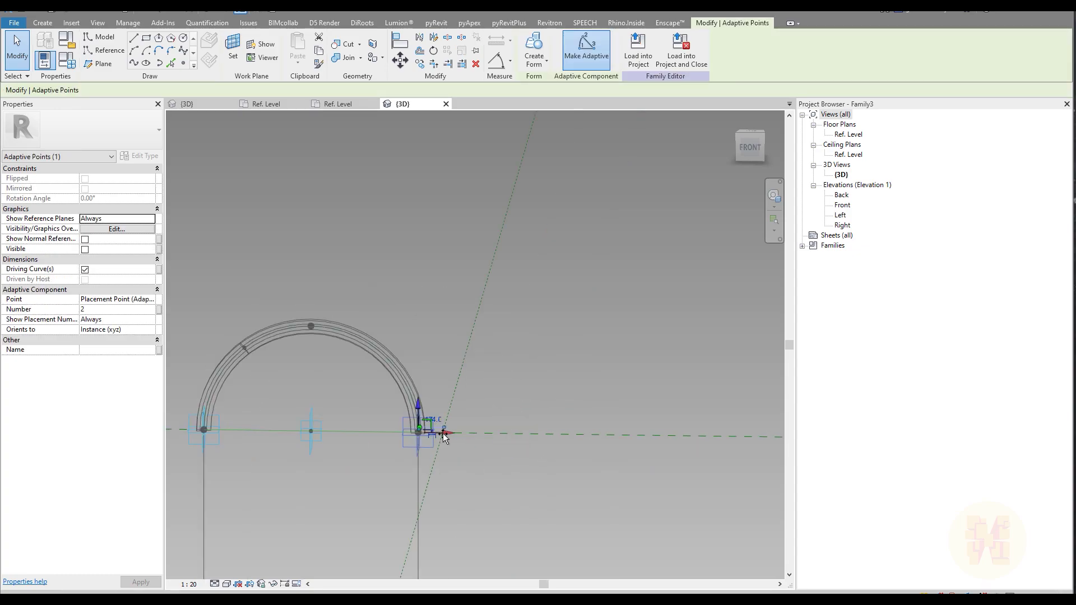
middle_click_drag(372, 456, 450, 458, "shift")
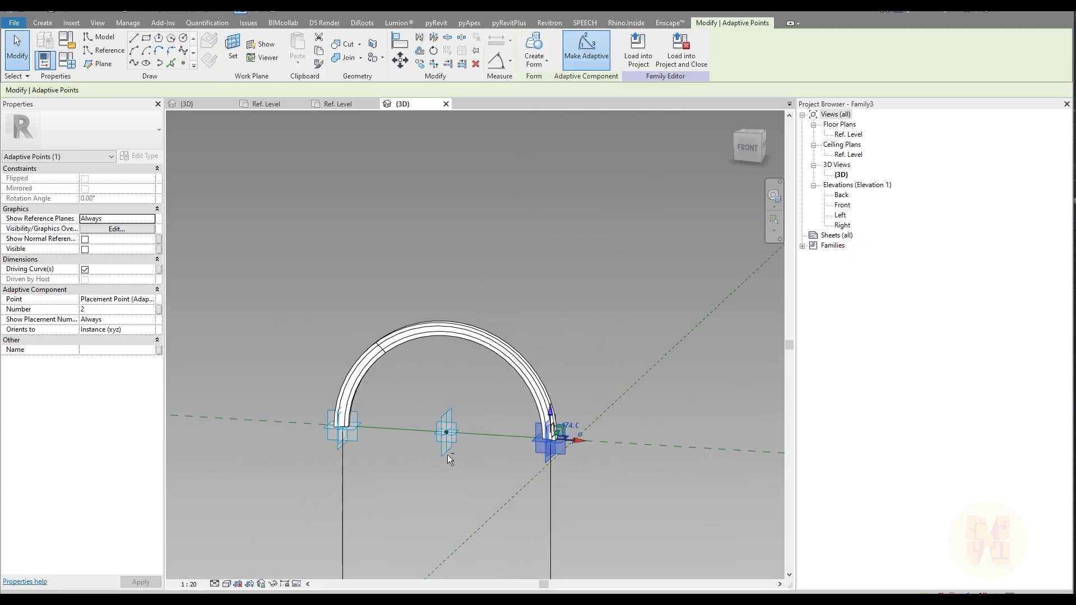
scroll(428, 423, "up", 5)
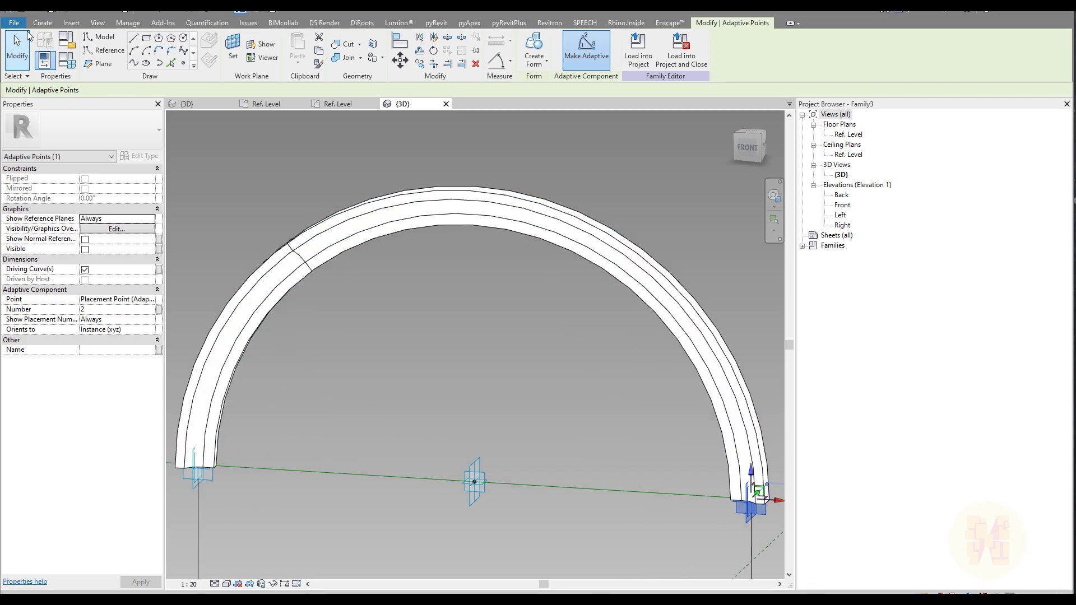
Save the family under the file name Adaptive_arc
left_click(14, 22)
left_click(55, 124)
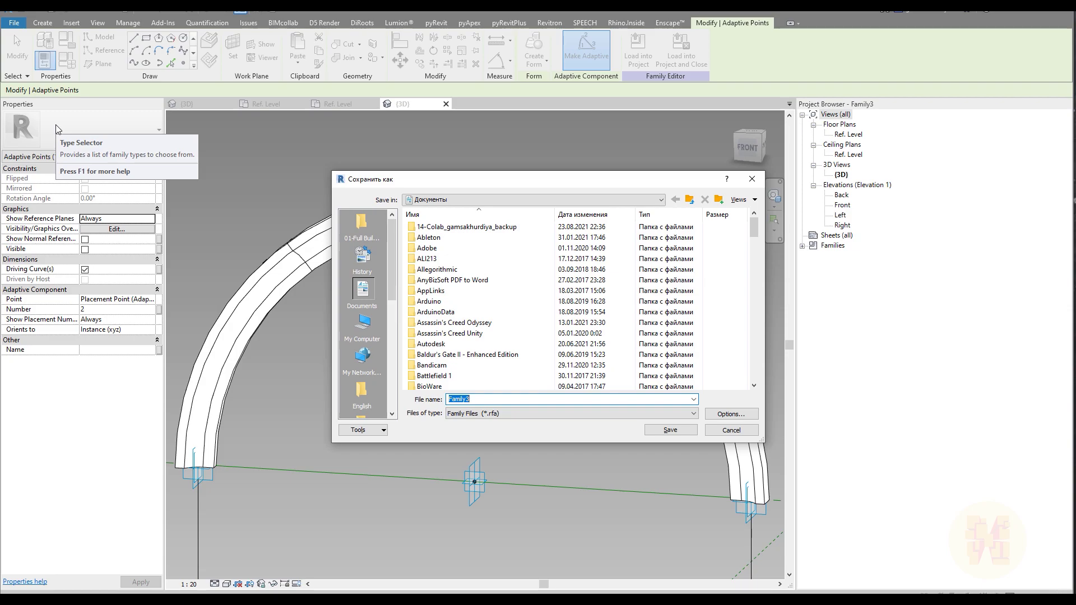
type("Adapr")
key("BackSpace")
type("tive_arc")
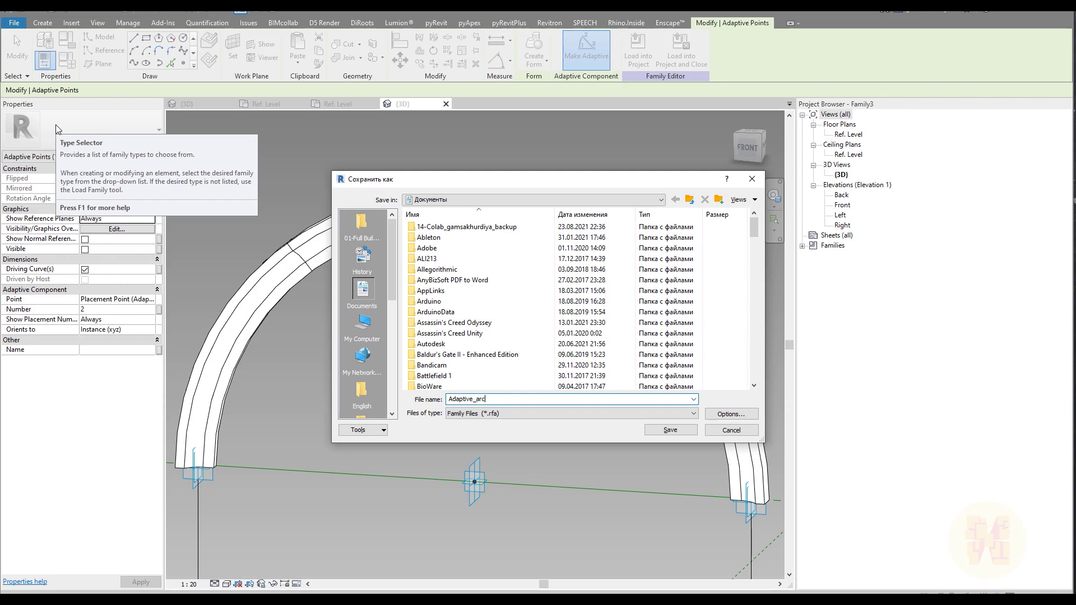
key("Return")
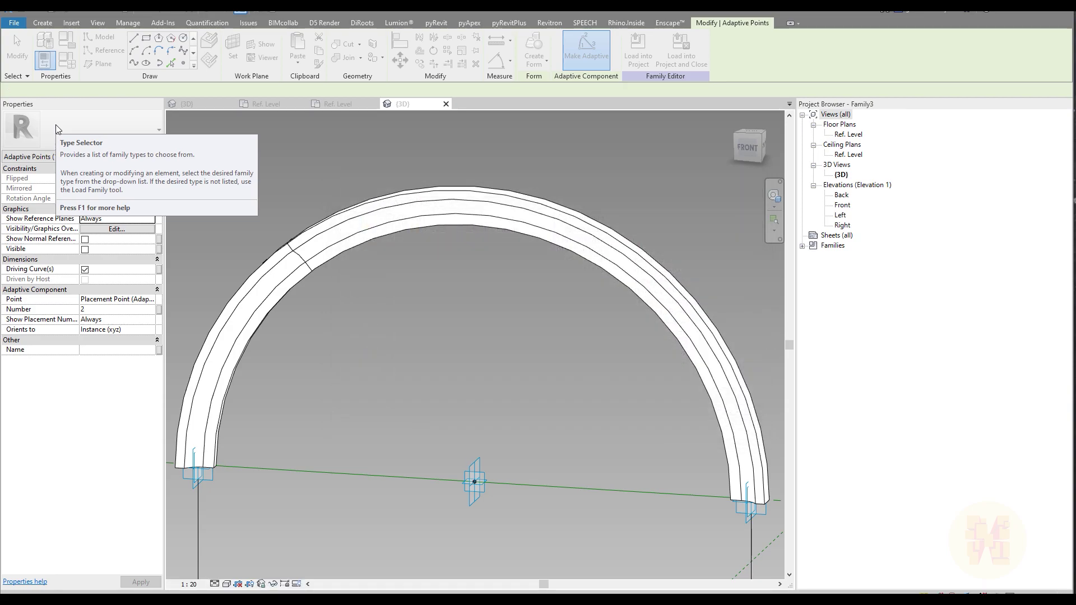
Load the Adaptive_arc family into Project1 only
left_click(614, 204)
left_click(532, 56)
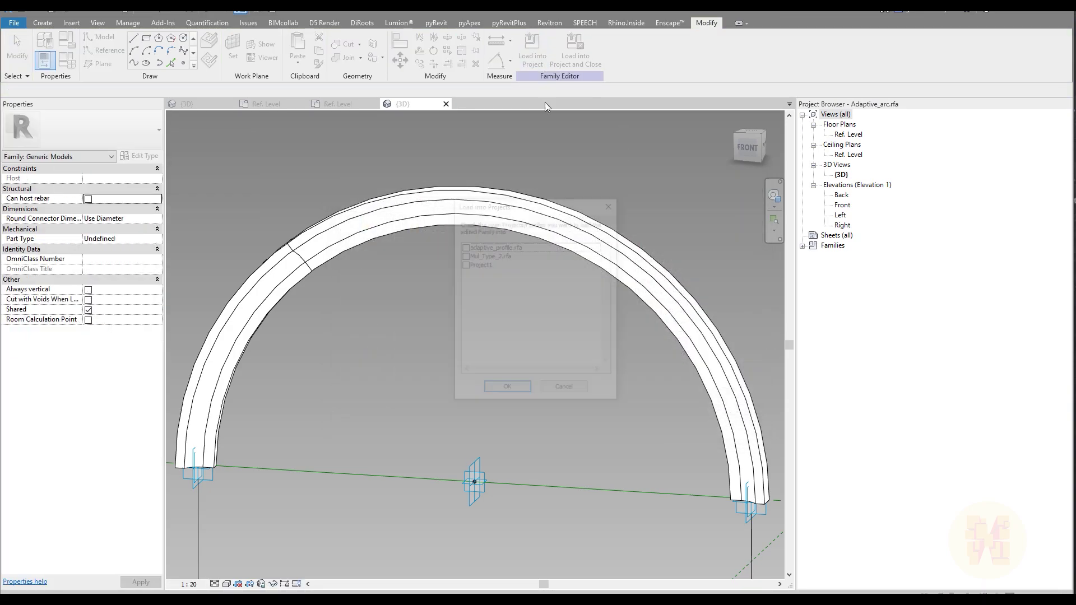
left_click(464, 265)
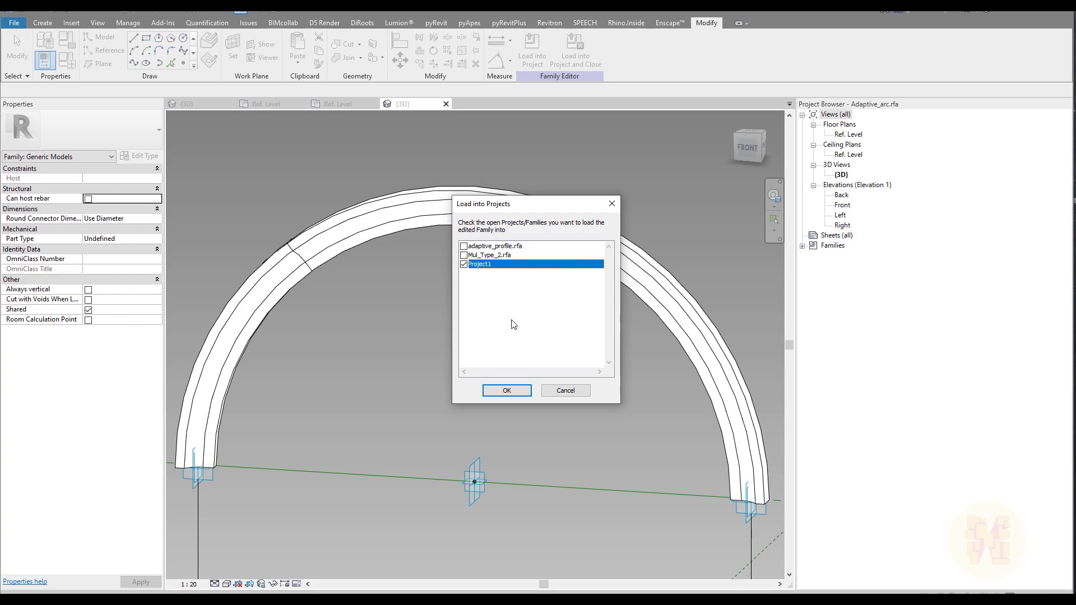
left_click(507, 391)
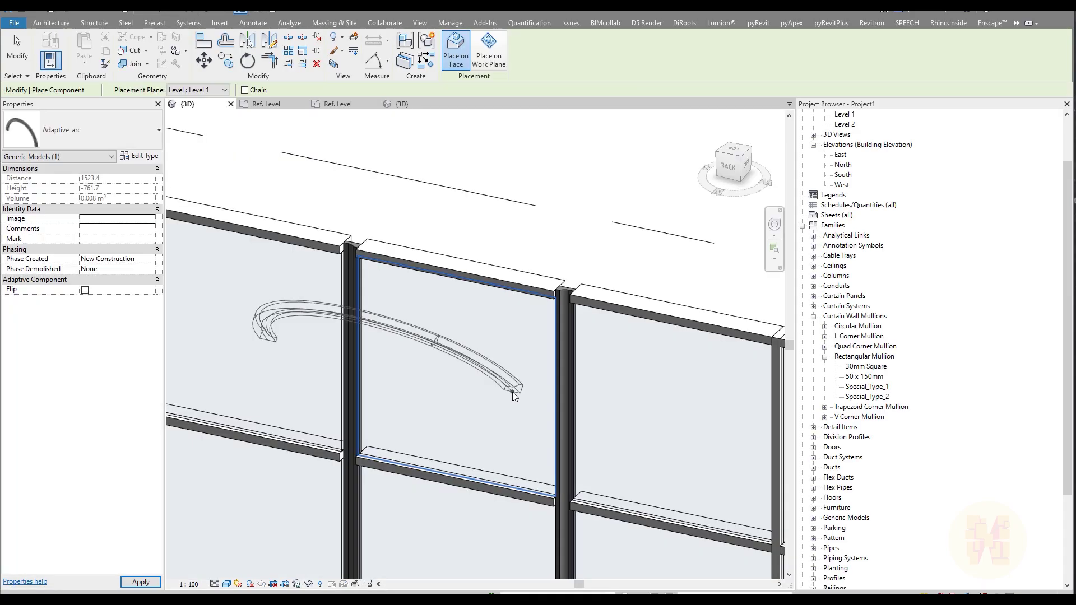
Place an Adaptive_arc on the curtain wall, from the top face of one special-profile mullion to the top face of the neighbouring one
middle_click_drag(452, 351, 387, 370, "shift")
scroll(387, 369, "up", 4)
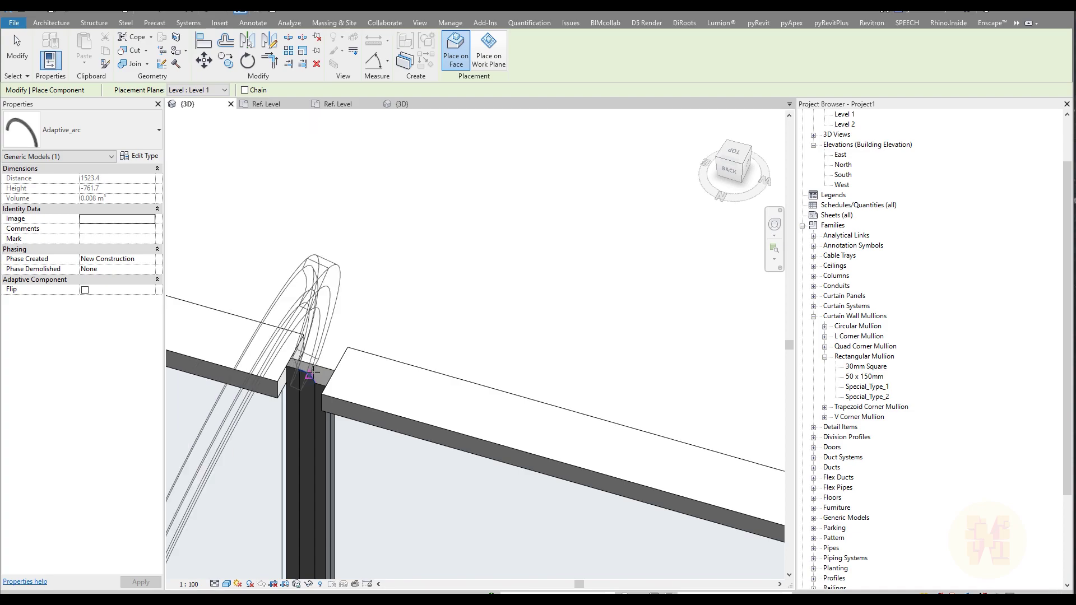
key("Escape")
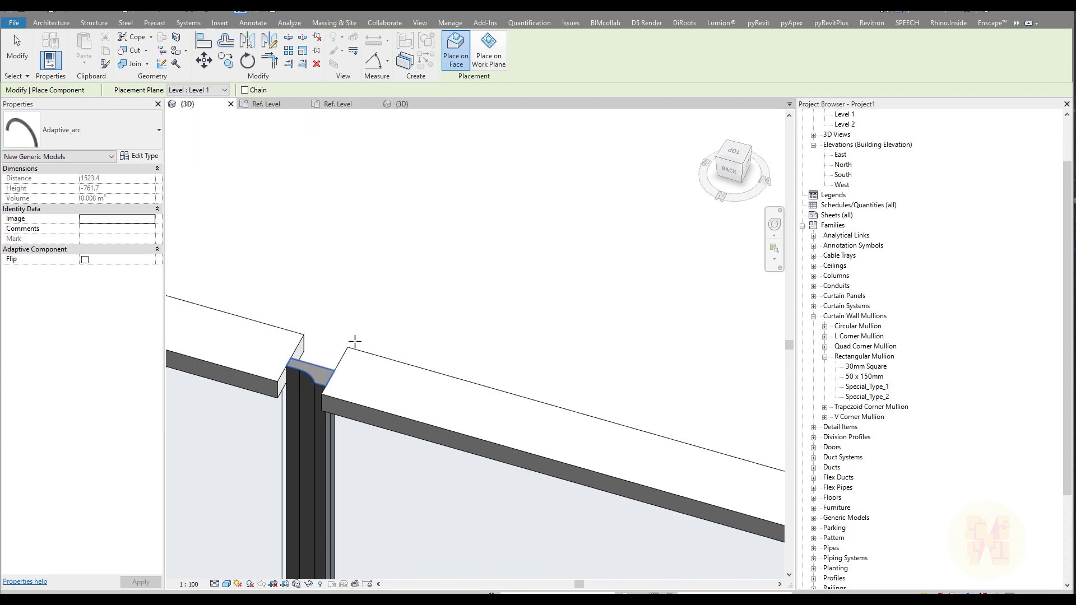
scroll(353, 344, "down", 2)
scroll(617, 426, "down", 2)
left_click(639, 437)
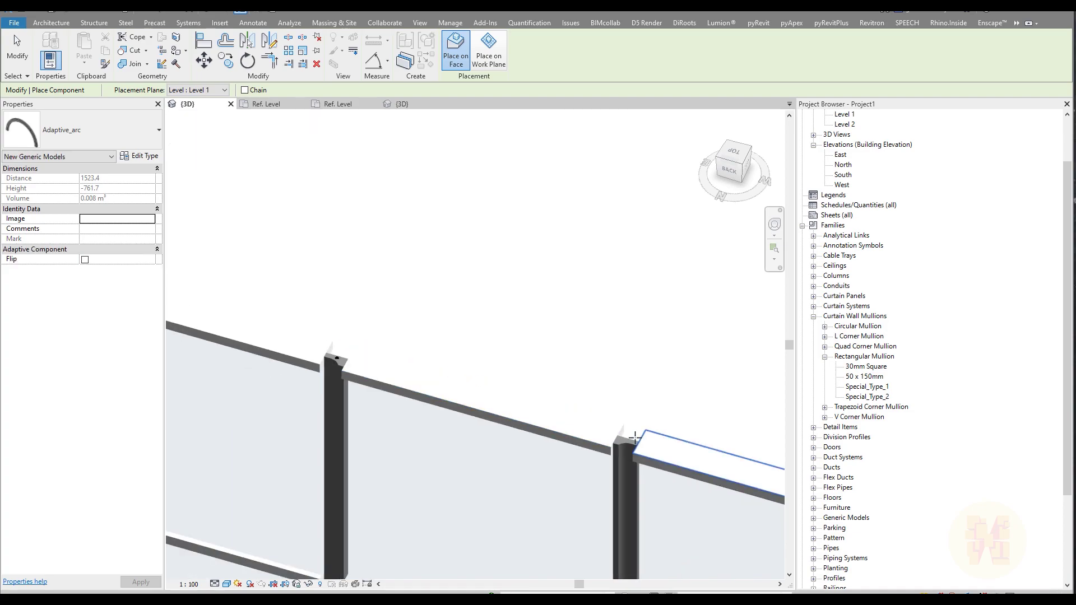
scroll(629, 439, "up", 1)
scroll(627, 440, "up", 4)
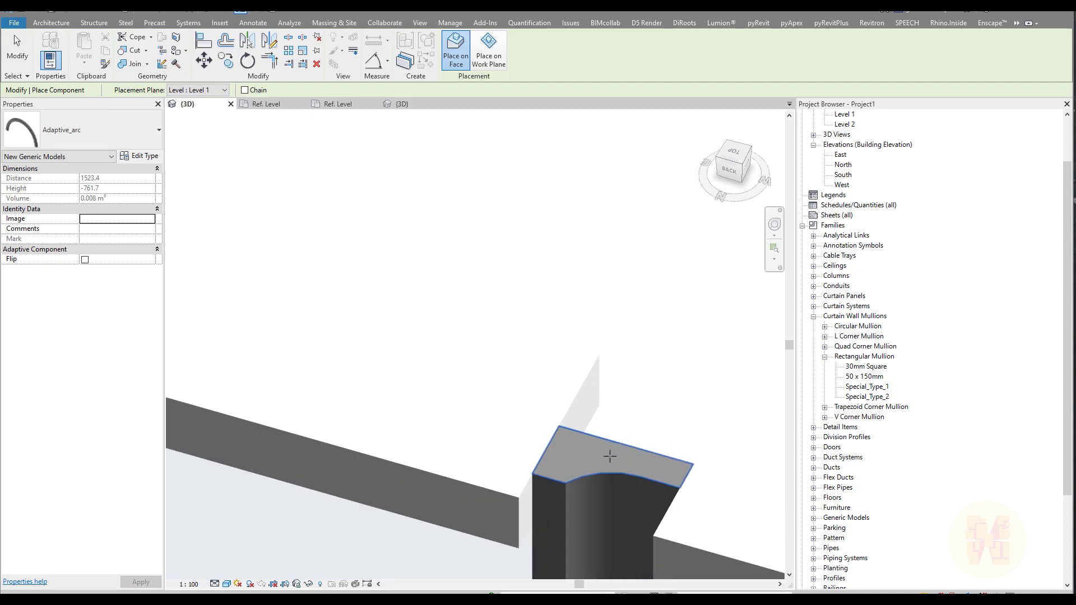
left_click(610, 457)
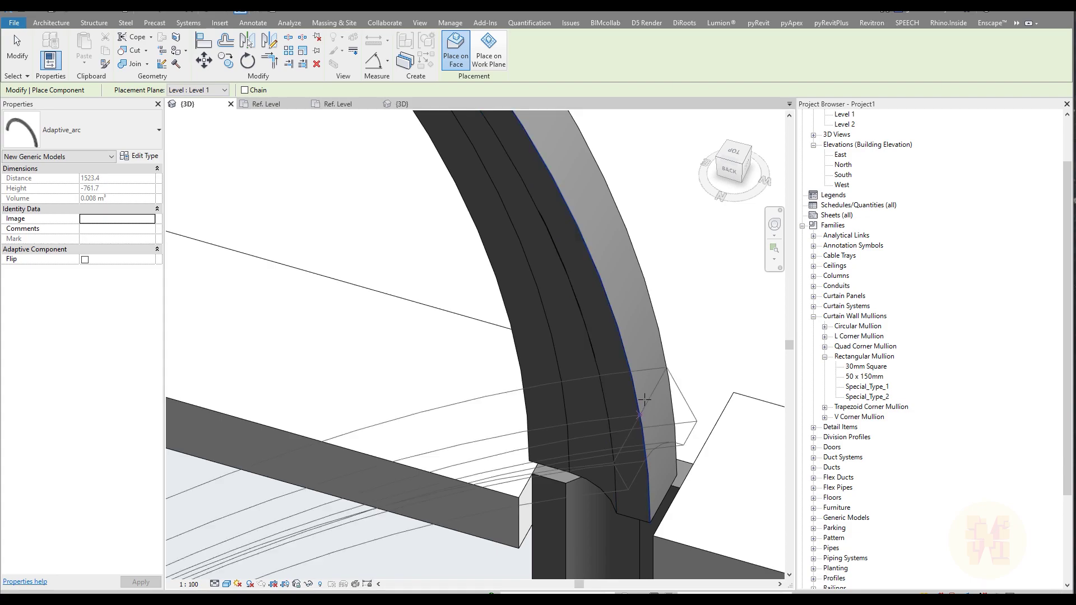
key("Escape")
key("Escape")
scroll(558, 365, "down", 6)
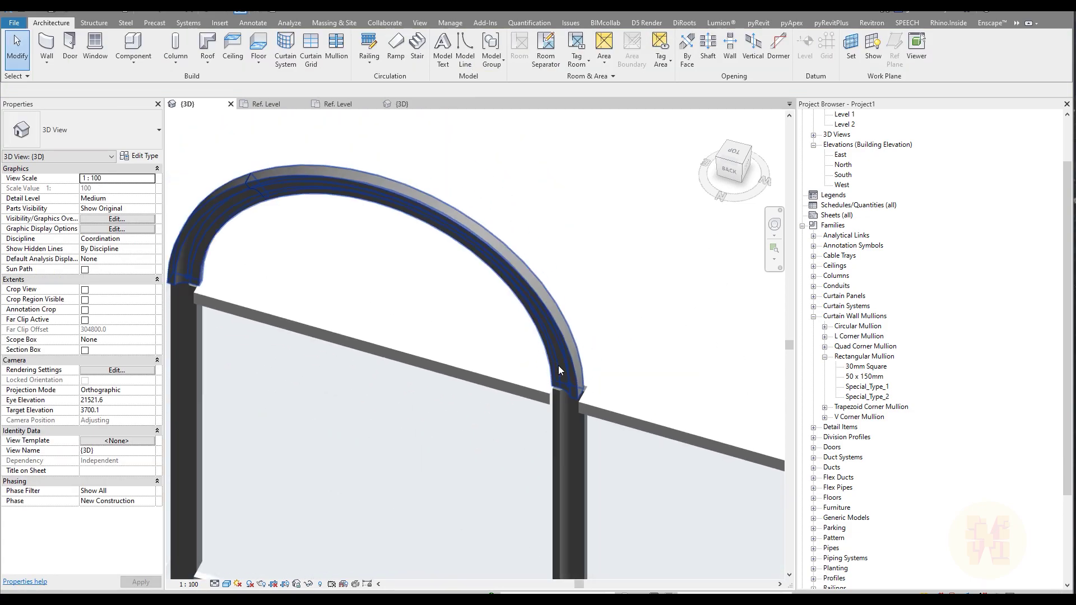
Filter the vertical line below the arch's first end to Curtain Wall Mullions only and change those mullions to type Special_Type_1
scroll(545, 399, "down", 4)
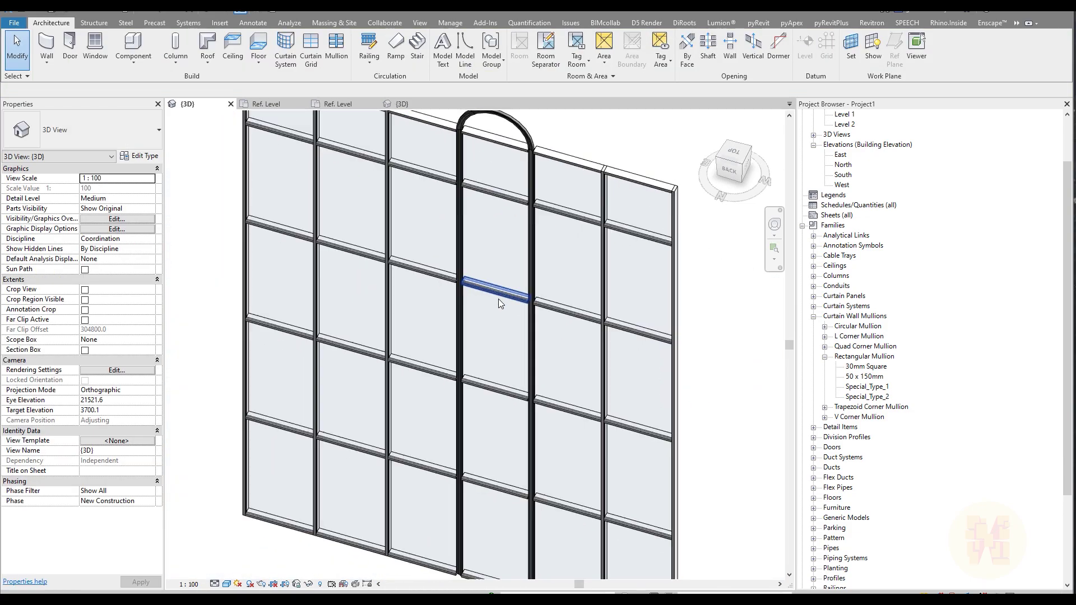
scroll(451, 214, "up", 3)
scroll(399, 170, "down", 3)
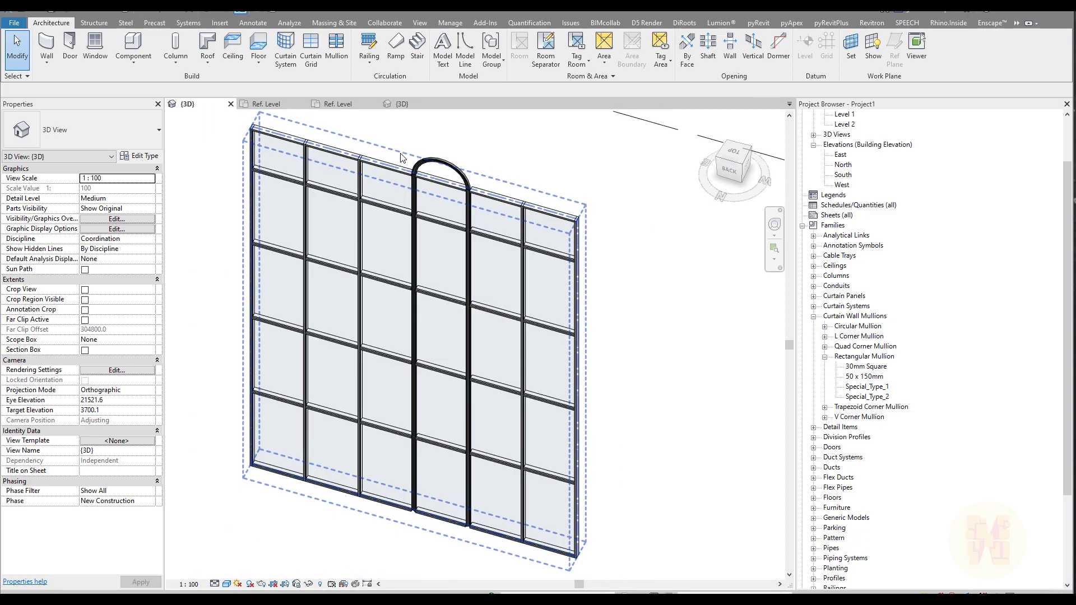
left_click_drag(399, 135, 432, 544)
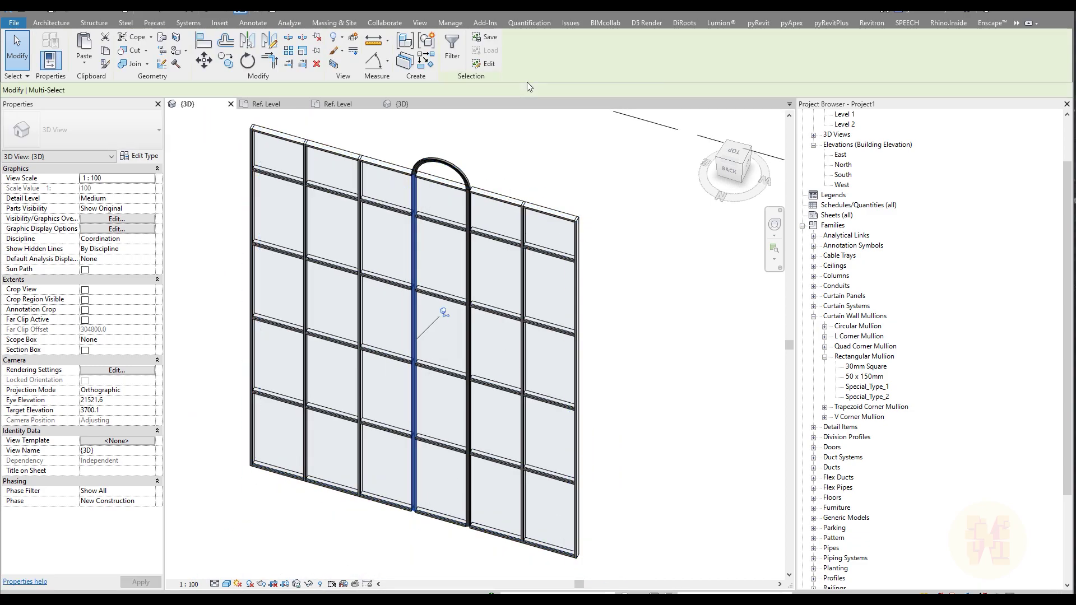
left_click(452, 48)
left_click(722, 259)
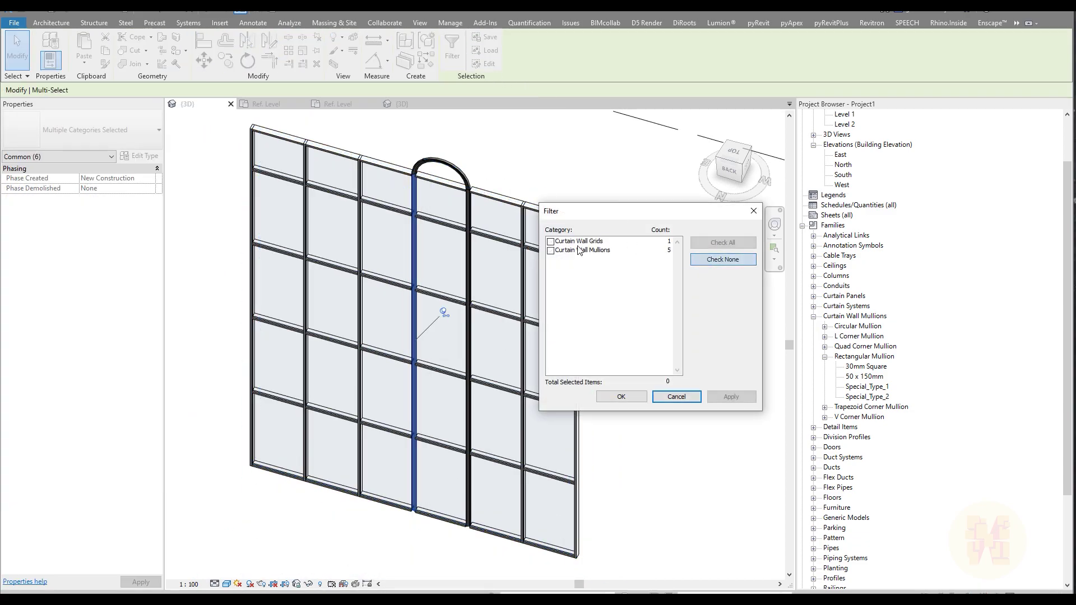
left_click(551, 251)
left_click(619, 397)
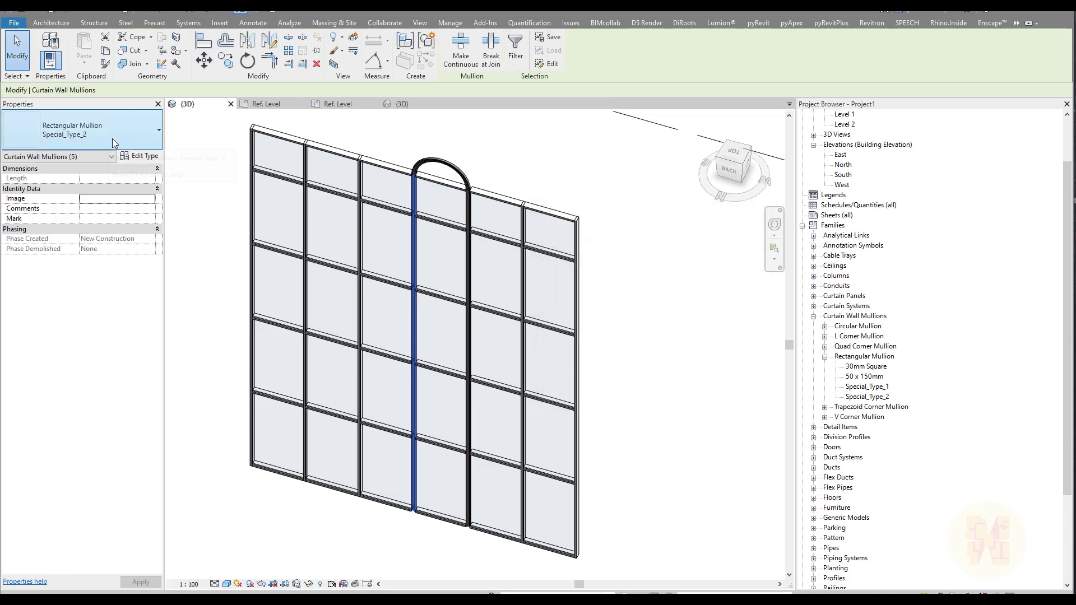
left_click(112, 139)
left_click(62, 253)
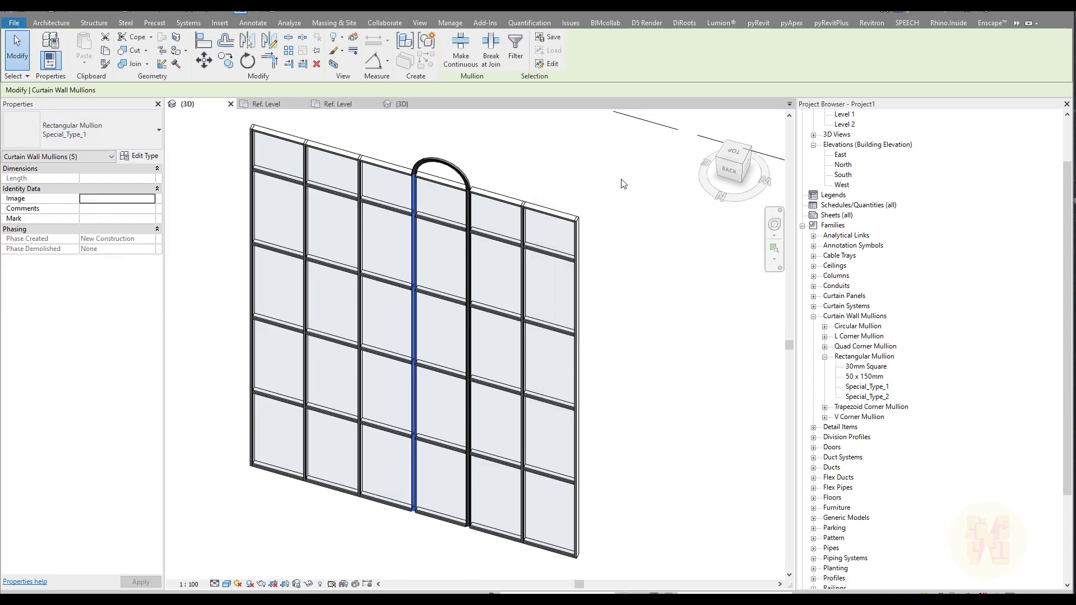
Filter the vertical line below the arch's second end to Curtain Wall Mullions only and change those mullions to type Special_Type_2
key("Escape")
left_click_drag(505, 483, 507, 535)
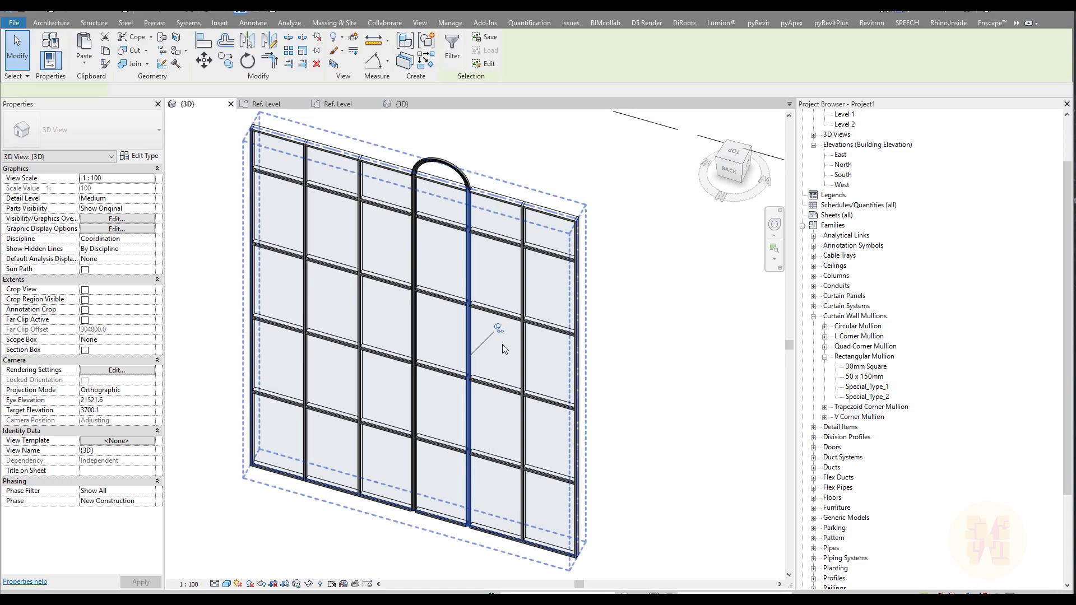
left_click(452, 47)
left_click(713, 260)
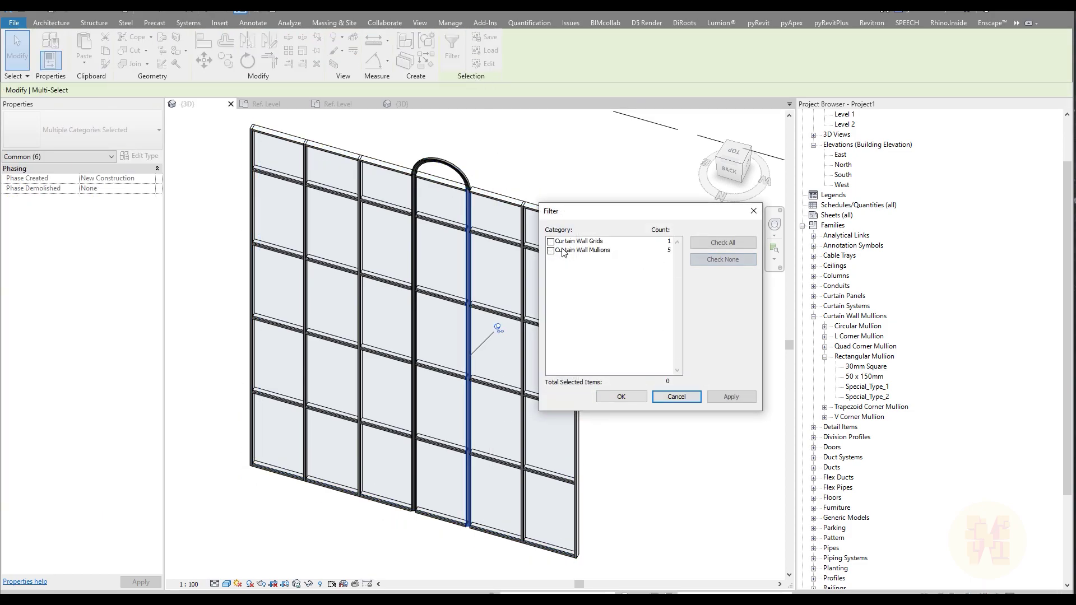
left_click(551, 251)
left_click(621, 397)
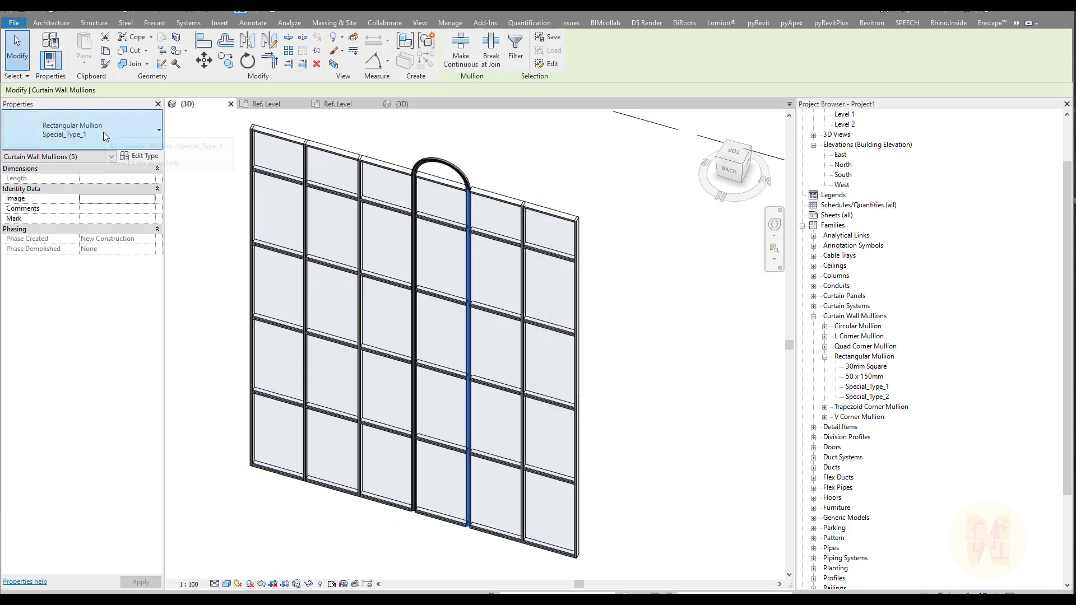
left_click(102, 133)
left_click(68, 264)
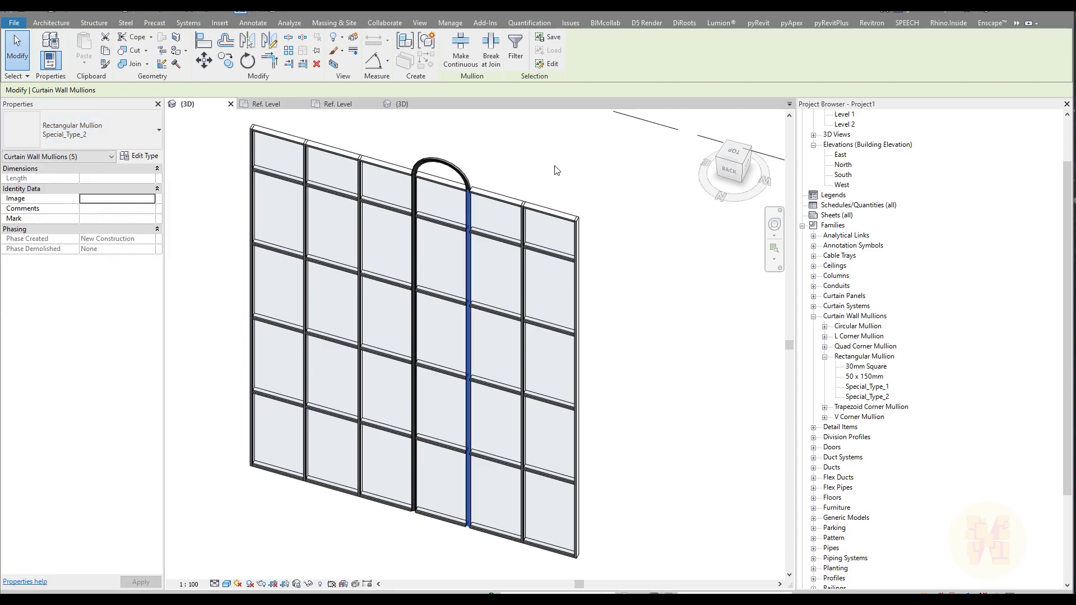
left_click(556, 170)
Align the centre of one arch end to the centreline of the special-profile mullion directly below it
scroll(421, 178, "up", 6)
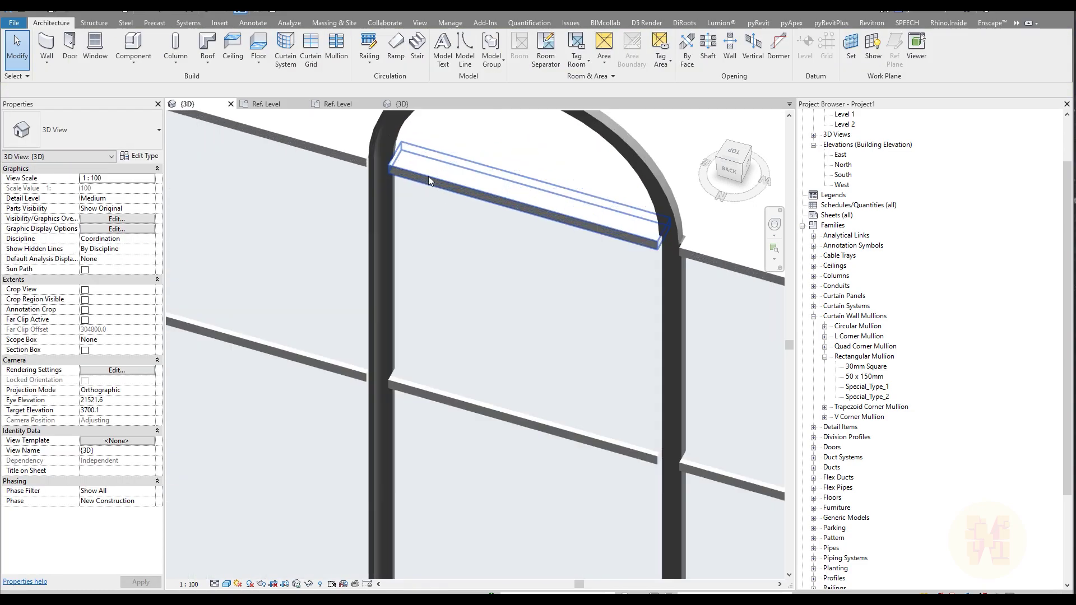
middle_click_drag(559, 279, 533, 274, "shift")
scroll(409, 362, "up", 5)
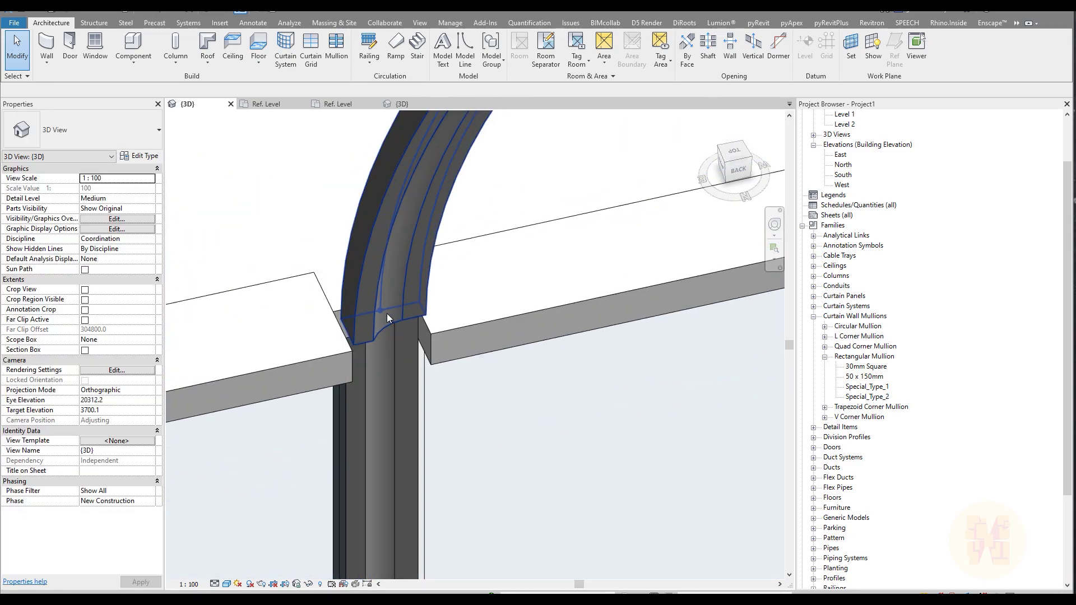
scroll(375, 308, "down", 3)
middle_click_drag(374, 308, 506, 271, "shift")
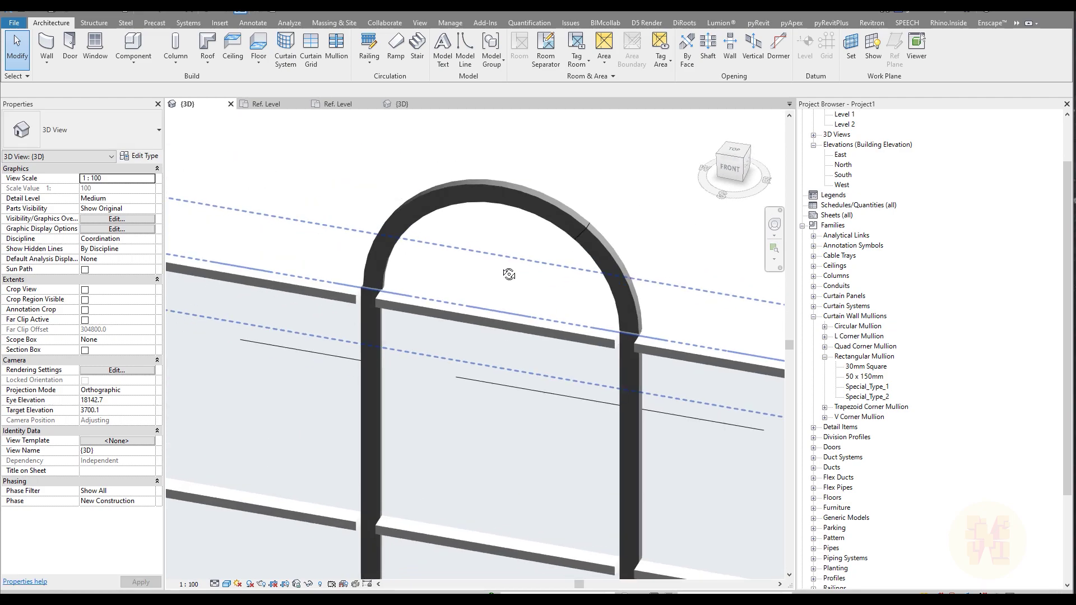
scroll(499, 262, "up", 4)
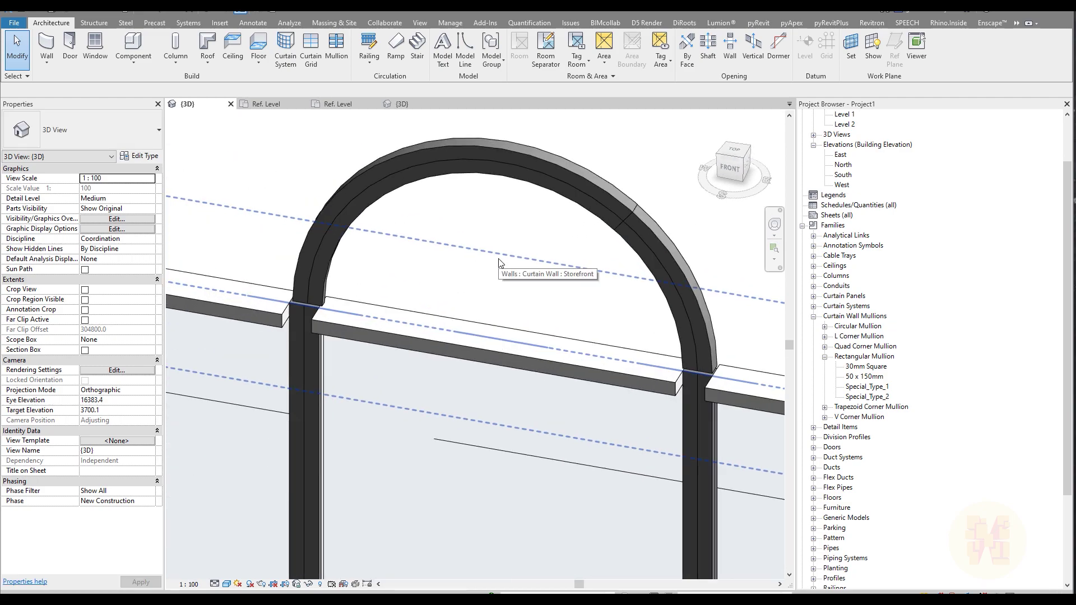
key("a")
key("l")
scroll(305, 298, "up", 5)
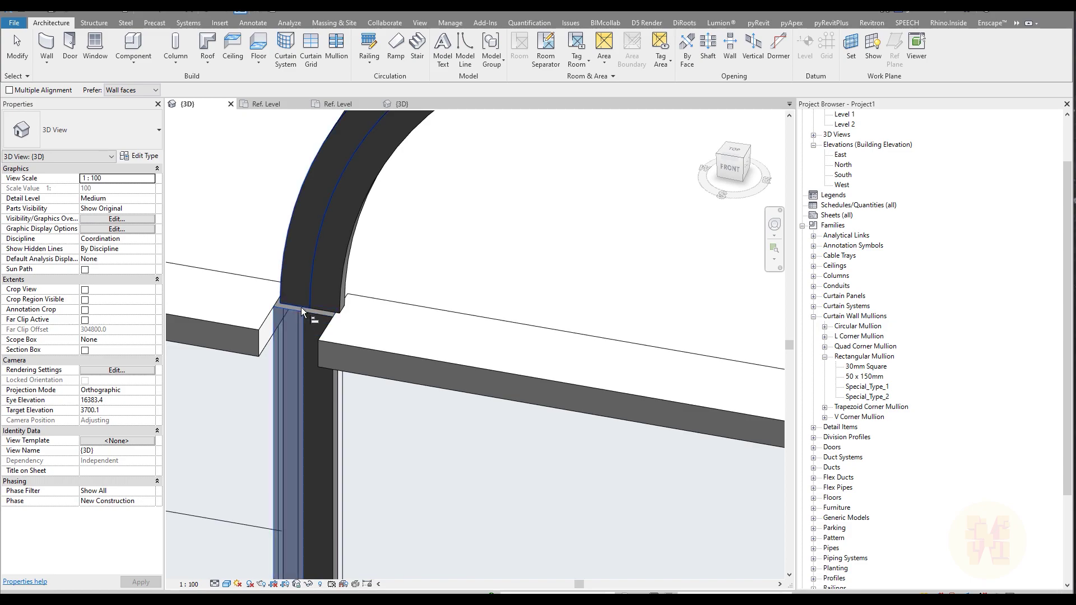
left_click(312, 306)
scroll(392, 310, "down", 4)
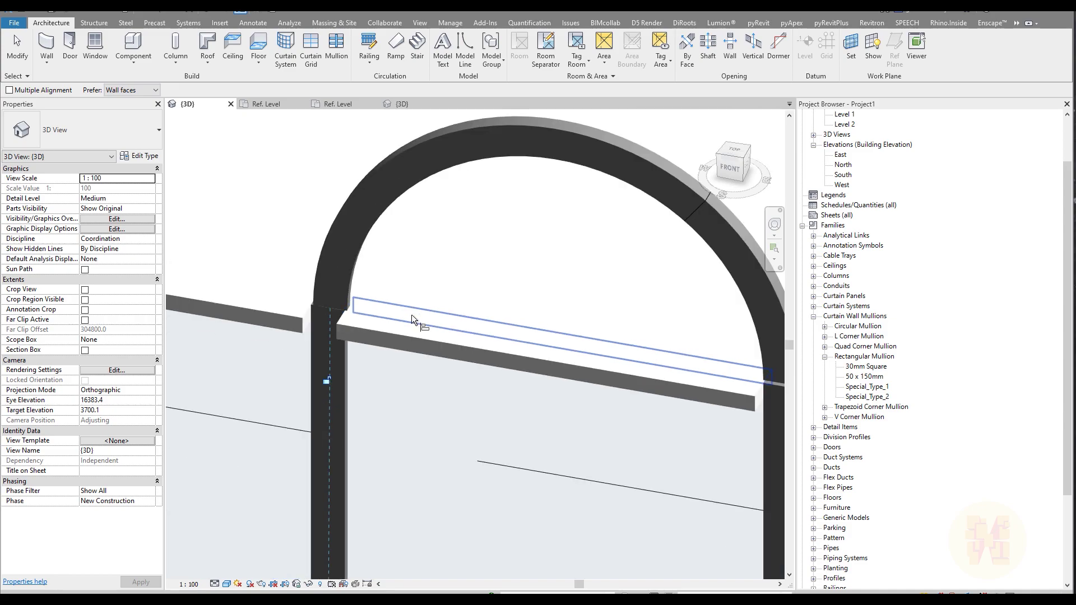
scroll(556, 322, "up", 5)
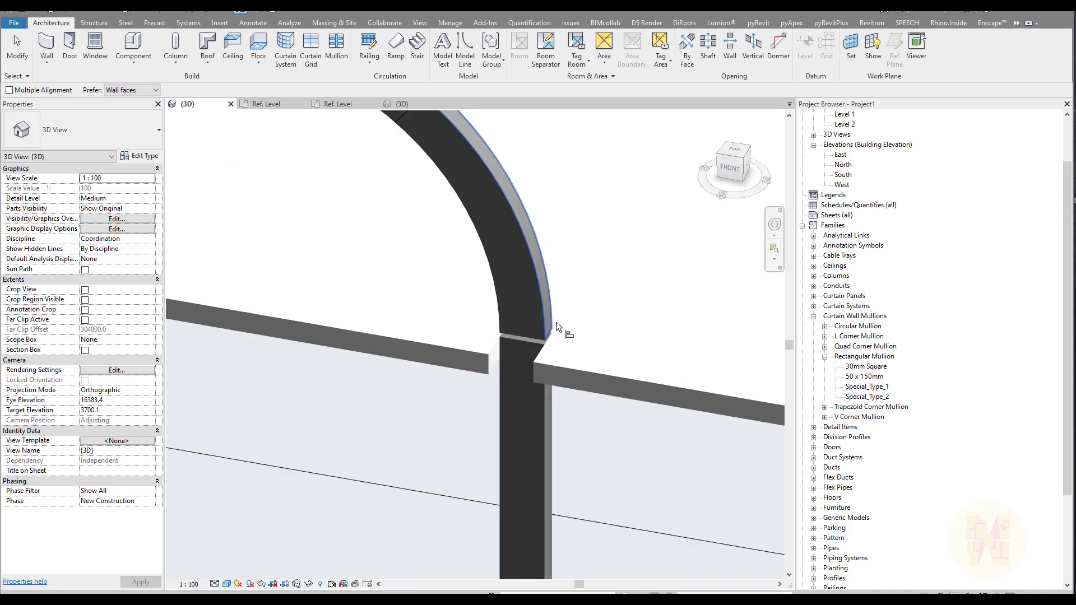
left_click(512, 347)
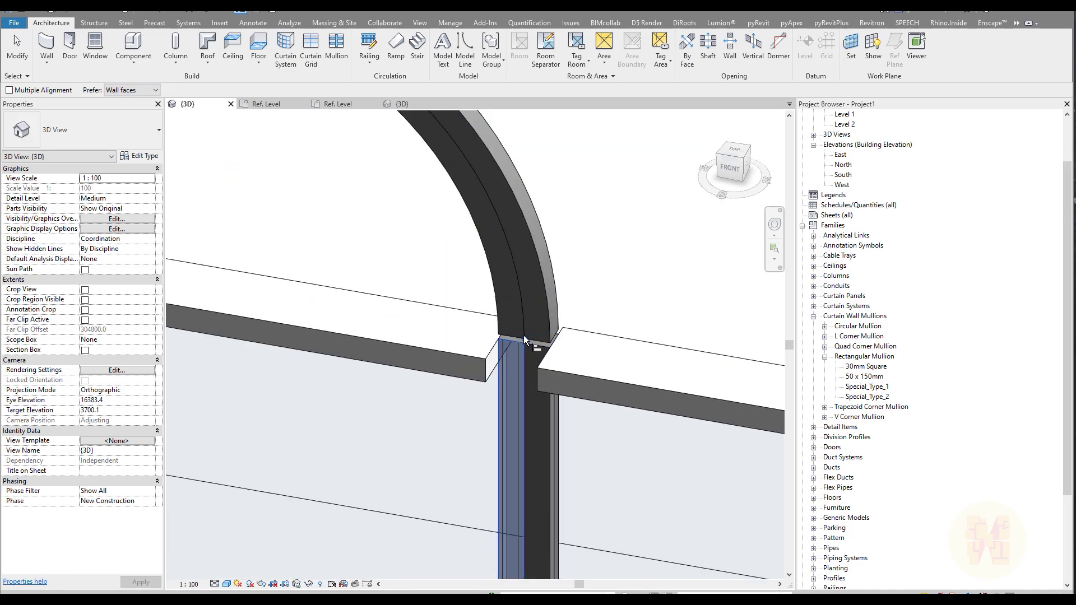
scroll(524, 335, "up", 5)
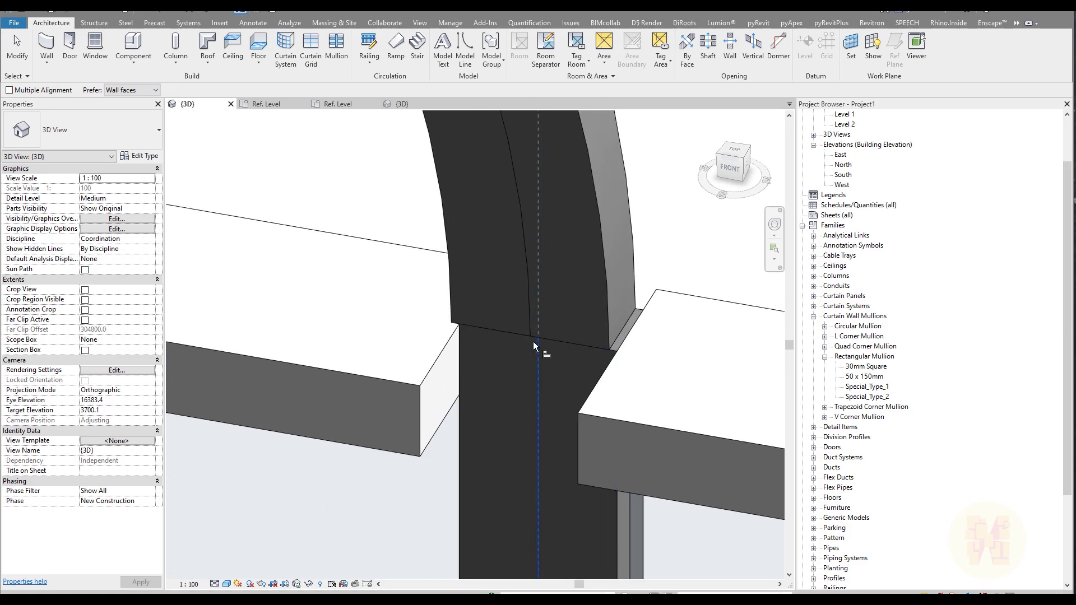
left_click(530, 337)
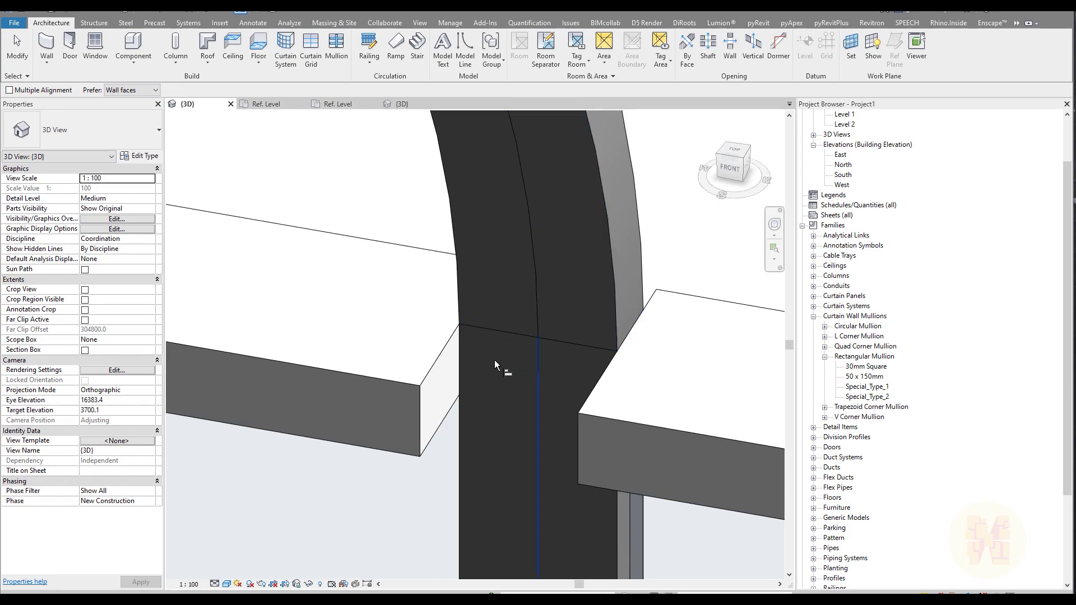
Align the centre of the arch's opposite end to the centreline of its supporting mullion and finish aligning
scroll(586, 355, "down", 3)
middle_click_drag(328, 294, 415, 271, "shift")
scroll(414, 271, "up", 3)
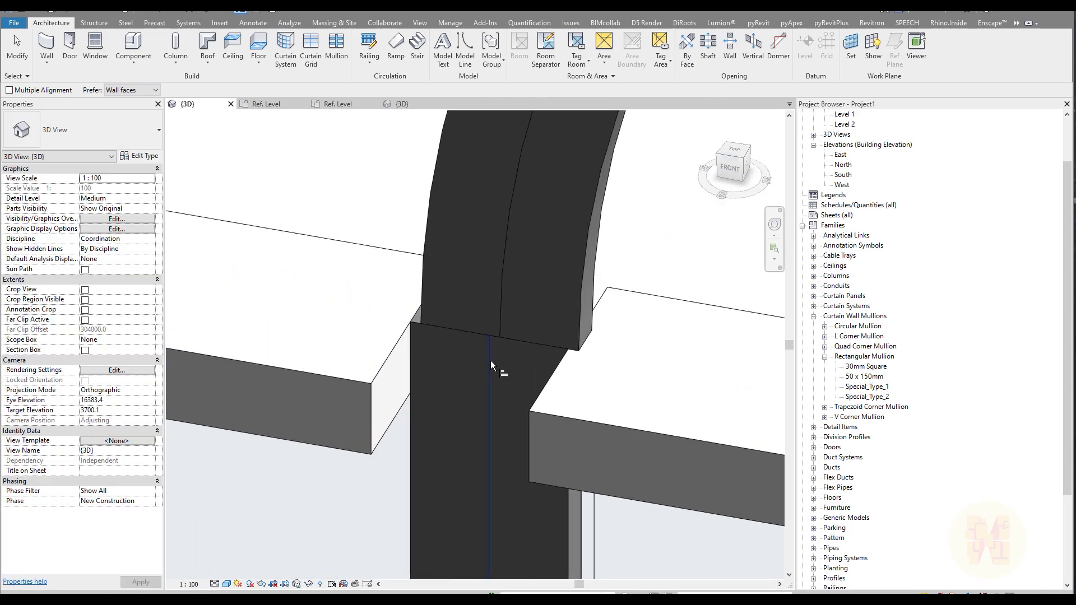
left_click(493, 349)
left_click(499, 337)
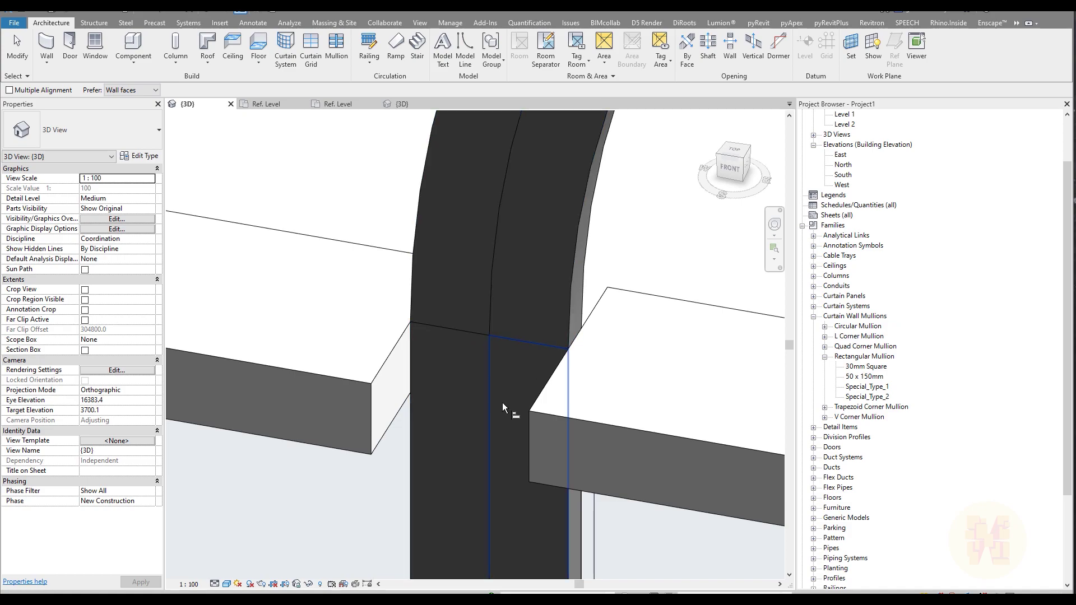
key("Escape")
key("Escape")
Inspect both joints between arch and mullions from the back, and select the arch to review its Distance and Height parameters
scroll(504, 297, "down", 4)
middle_click_drag(521, 288, 492, 319, "shift")
scroll(487, 364, "up", 4)
middle_click_drag(487, 364, 512, 377, "shift")
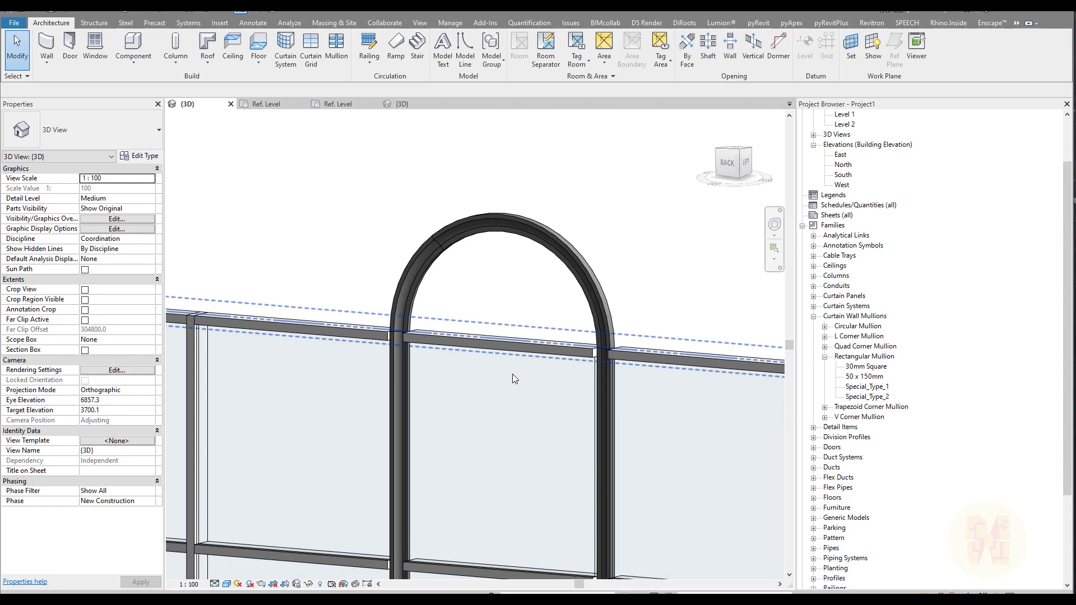
scroll(492, 307, "up", 4)
middle_click_drag(492, 314, 526, 320)
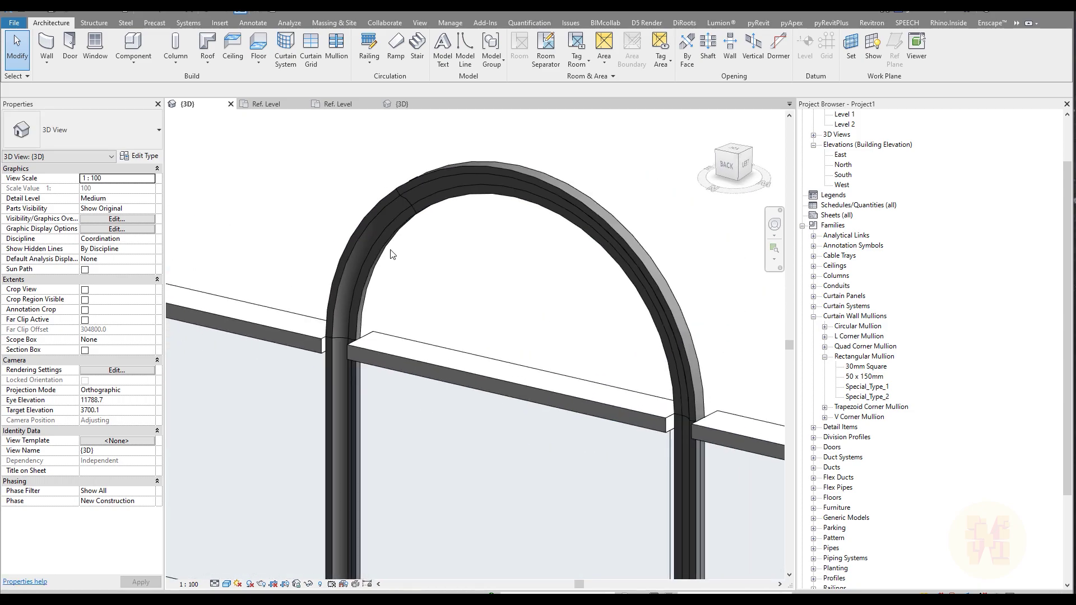
left_click(476, 190)
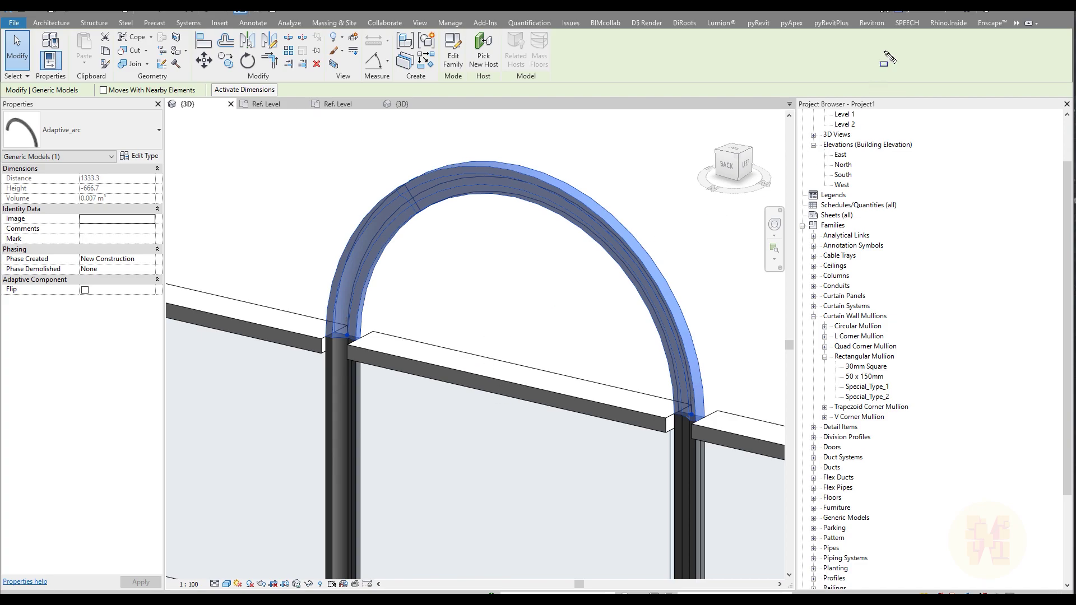
mouse_move(336, 337)
left_mouse_down()
mouse_move(728, 428)
mouse_move(696, 432)
mouse_move(723, 417)
left_mouse_up()
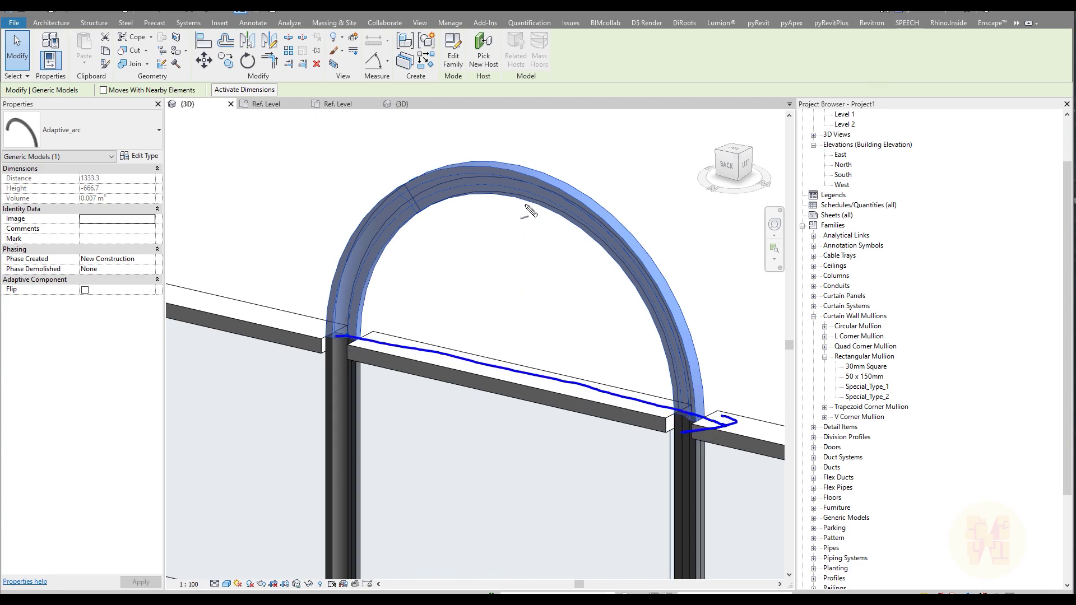
left_click_drag(518, 165, 506, 369)
mouse_move(516, 164)
left_mouse_down()
mouse_move(493, 191)
mouse_move(539, 193)
left_mouse_up()
mouse_move(533, 133)
left_mouse_down()
mouse_move(517, 158)
mouse_move(553, 174)
left_mouse_up()
mouse_move(756, 416)
left_mouse_down()
mouse_move(736, 434)
mouse_move(737, 408)
mouse_move(754, 447)
mouse_move(751, 414)
mouse_move(739, 421)
mouse_move(752, 440)
mouse_move(694, 465)
left_mouse_up()
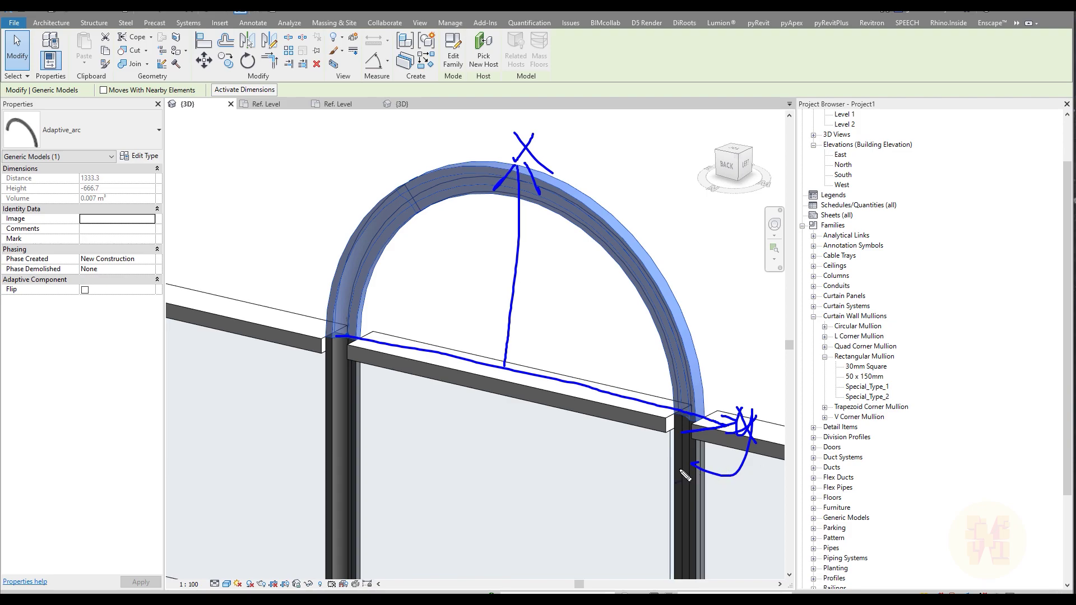
mouse_move(334, 323)
left_mouse_down()
mouse_move(338, 279)
mouse_move(376, 223)
mouse_move(445, 187)
mouse_move(545, 181)
mouse_move(637, 233)
mouse_move(690, 321)
mouse_move(702, 415)
left_mouse_up()
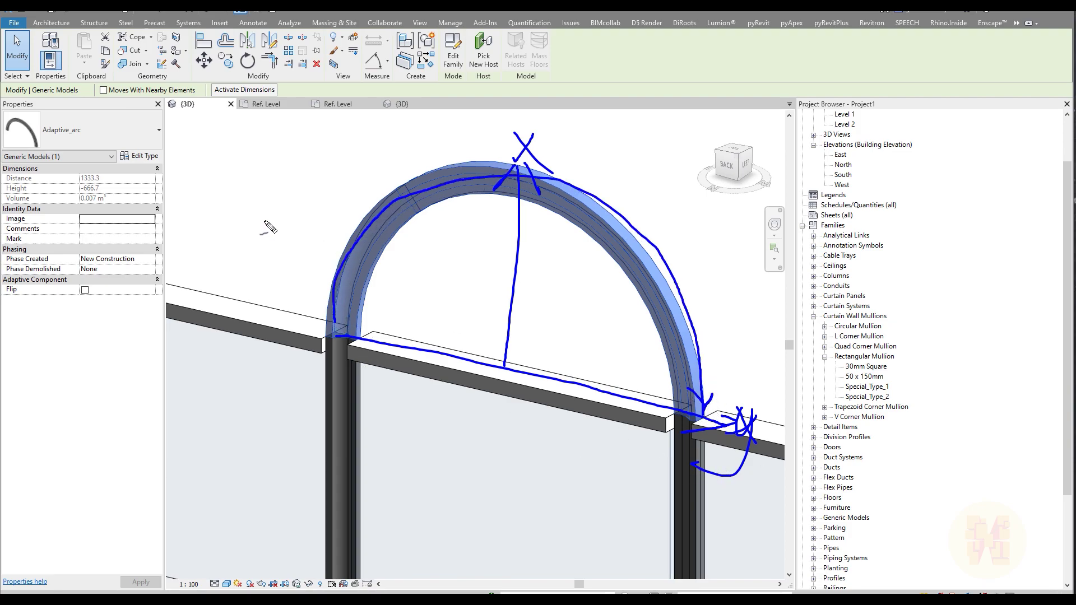
left_click_drag(3, 208, 133, 212)
key("Escape")
mouse_move(504, 425)
middle_mouse_down("shift")
mouse_move(488, 415)
mouse_move(523, 353)
middle_mouse_up("shift")
left_click(518, 322)
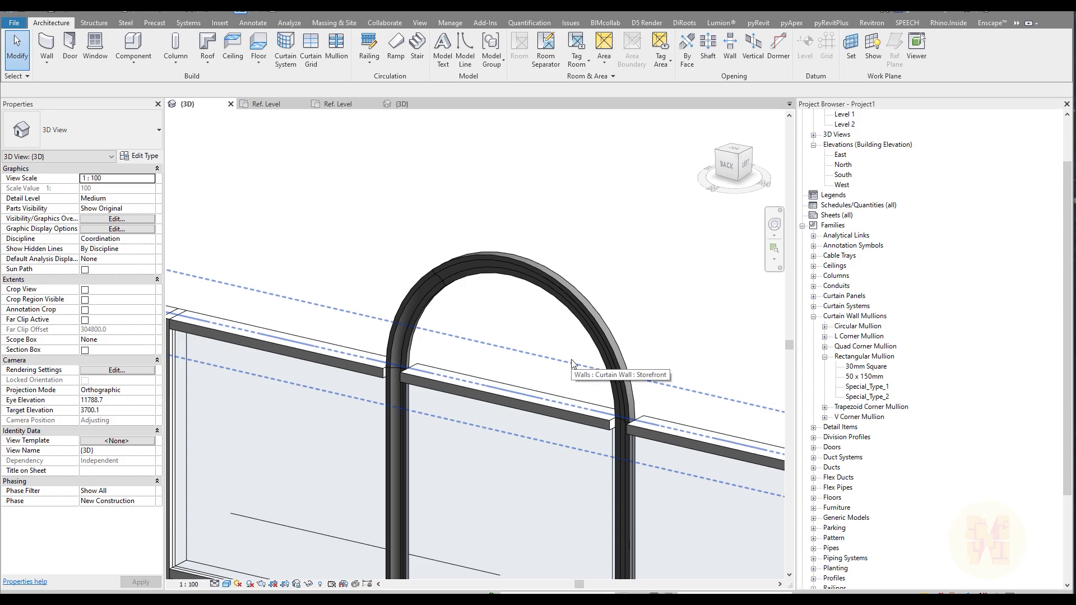
scroll(571, 363, "down", 4)
scroll(649, 429, "up", 2)
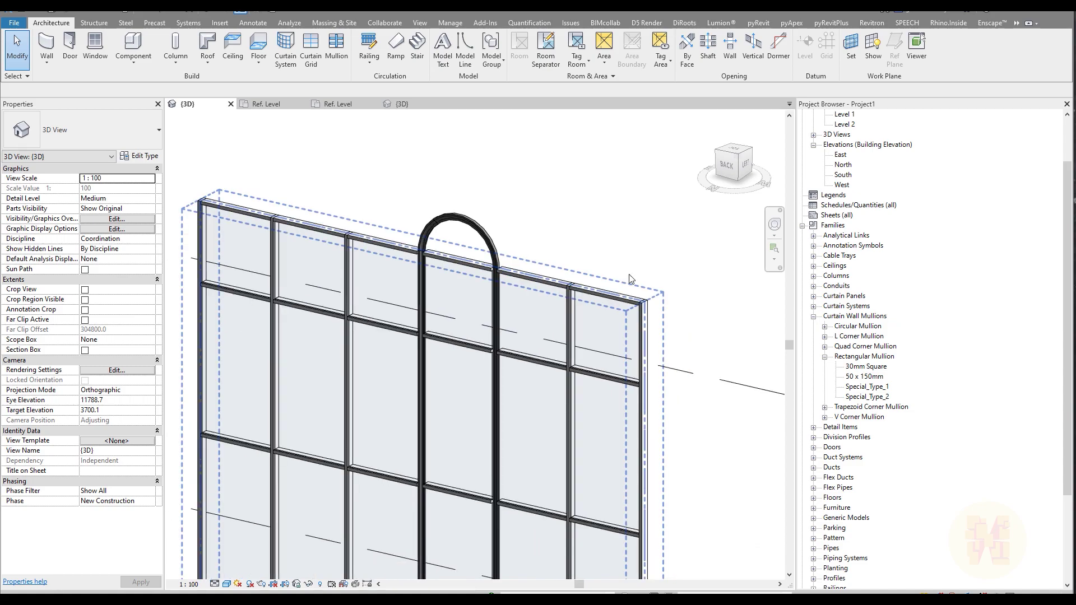